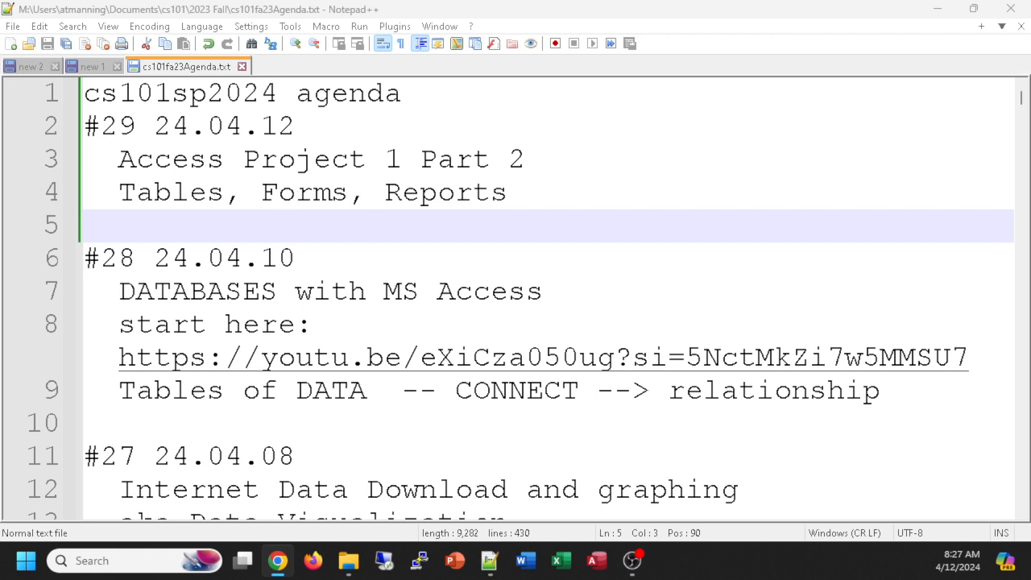
# - Open jsmart AC1.accdb from Access's recent files, enable its content, and expand the Navigation Pane
pyautogui.click(597, 561)
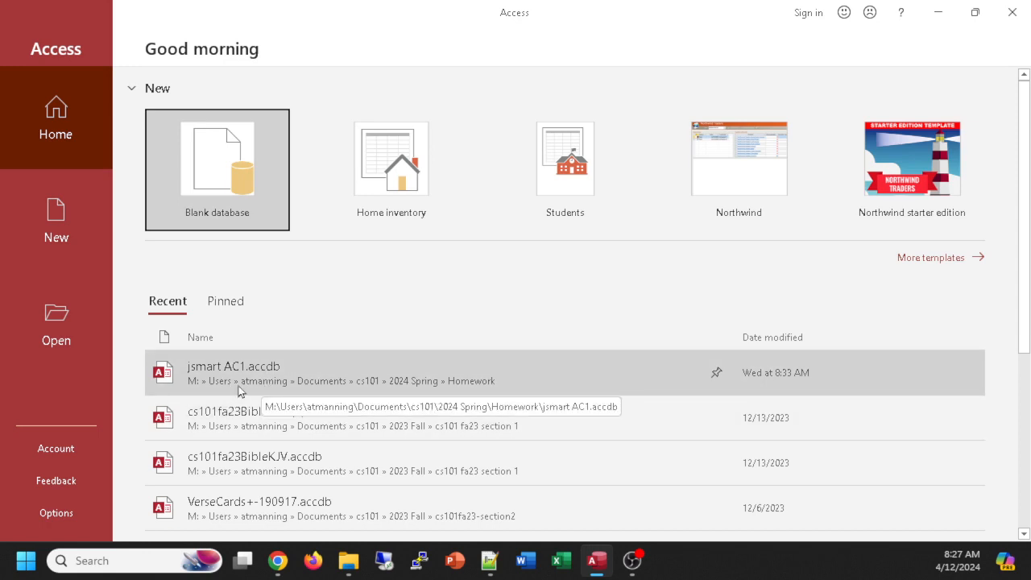
pyautogui.click(245, 381)
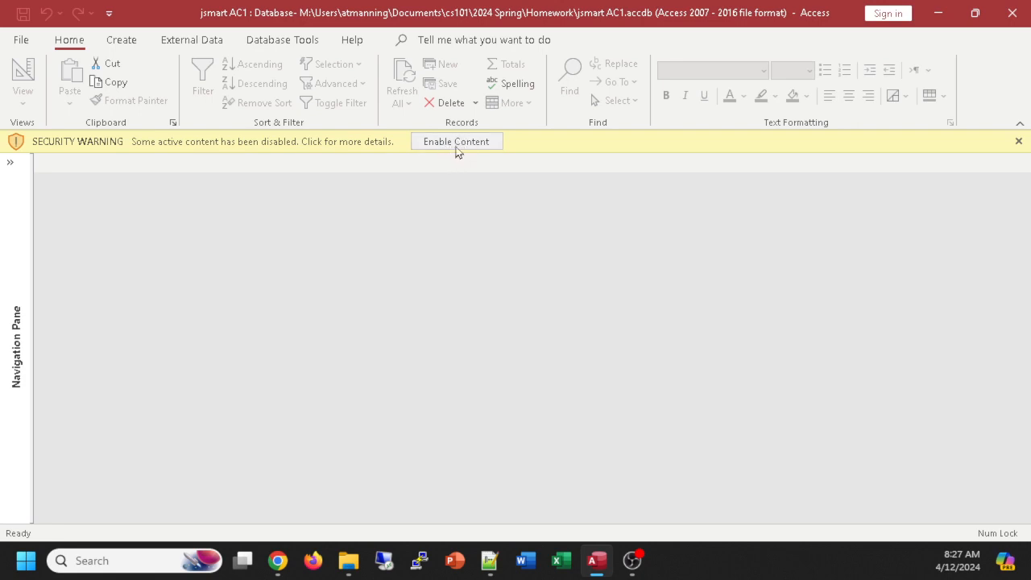
pyautogui.click(448, 144)
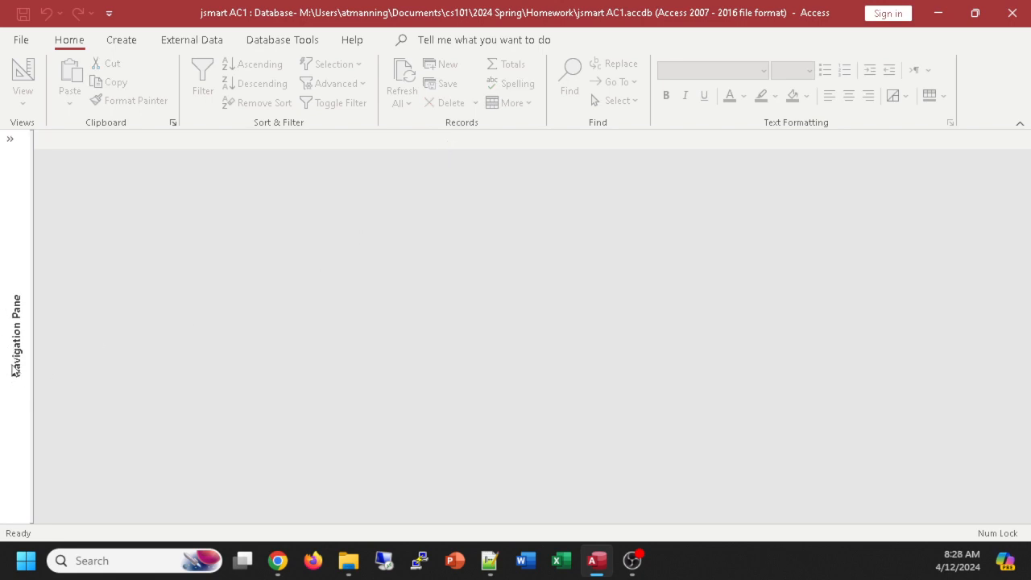
pyautogui.click(10, 141)
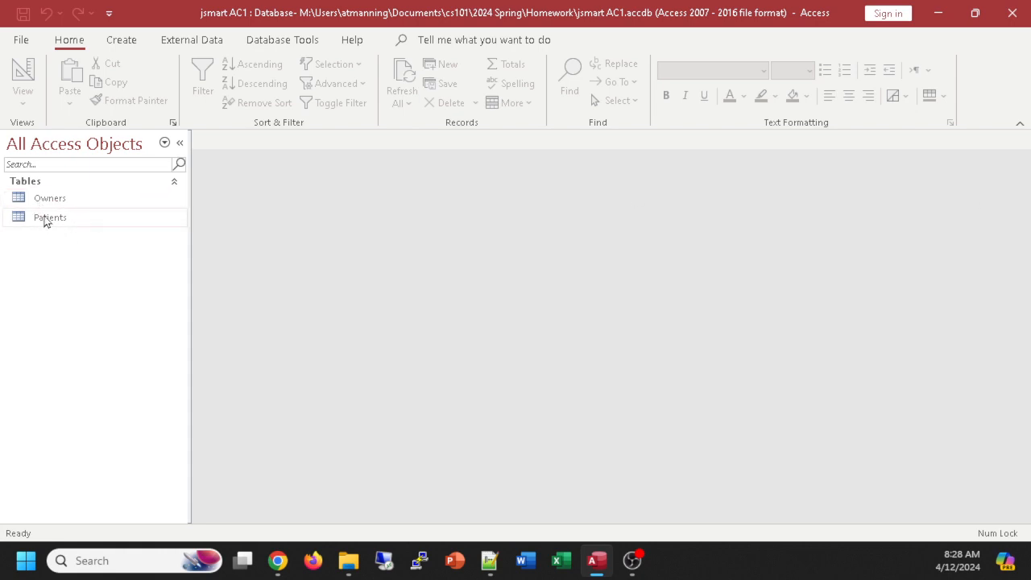
# - Open the Owners table and inspect its O_ID, first name, last name, street and city columns
pyautogui.click(16, 202)
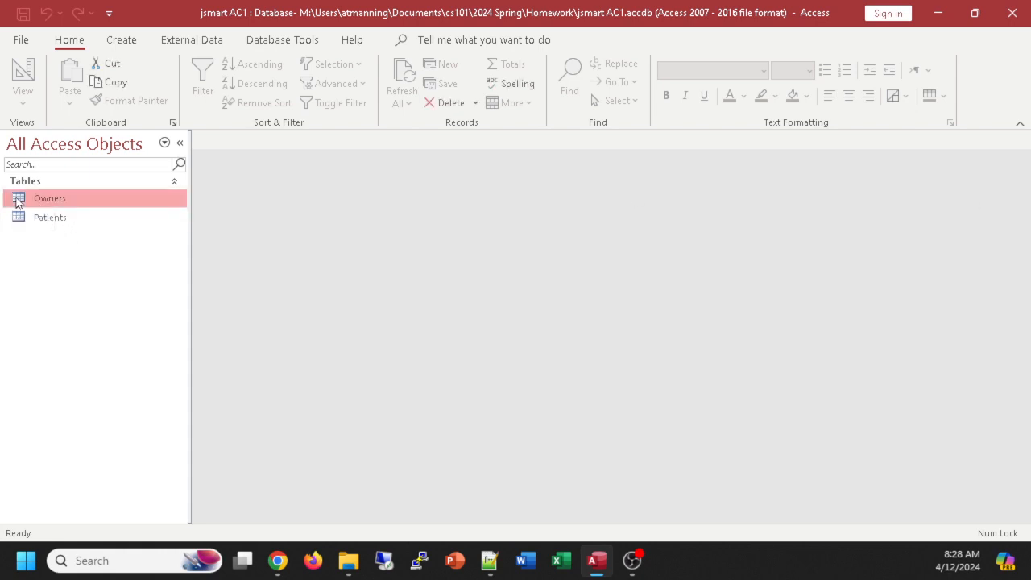
pyautogui.doubleClick(16, 202)
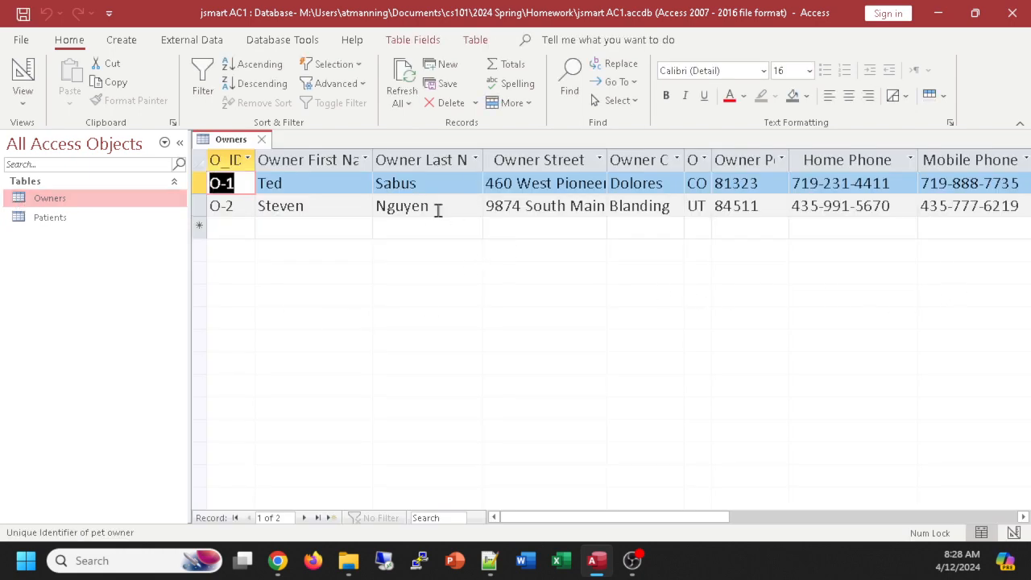
pyautogui.moveTo(609, 521); pyautogui.dragTo(544, 515)
pyautogui.click(227, 153)
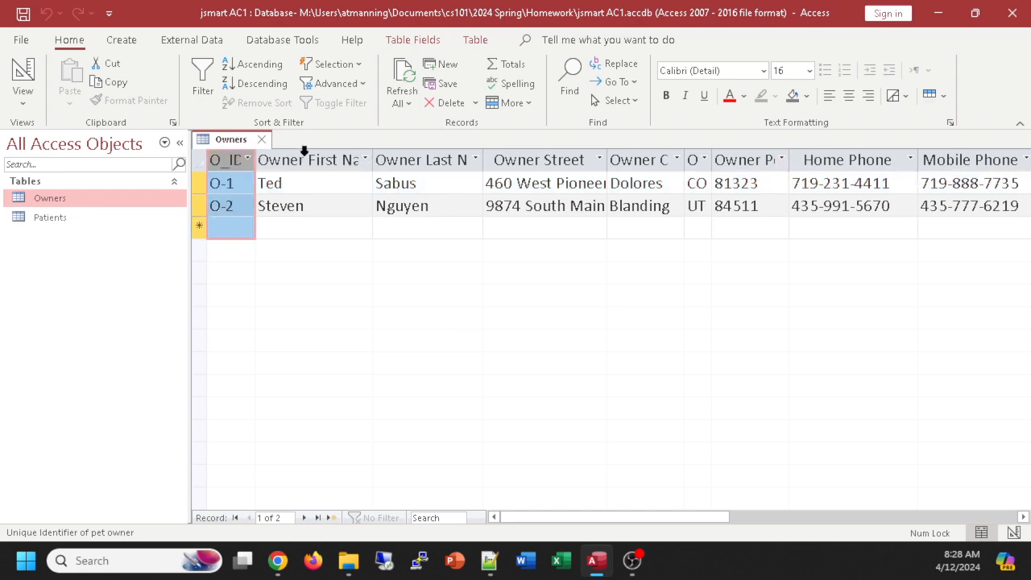
pyautogui.click(309, 153)
pyautogui.click(416, 153)
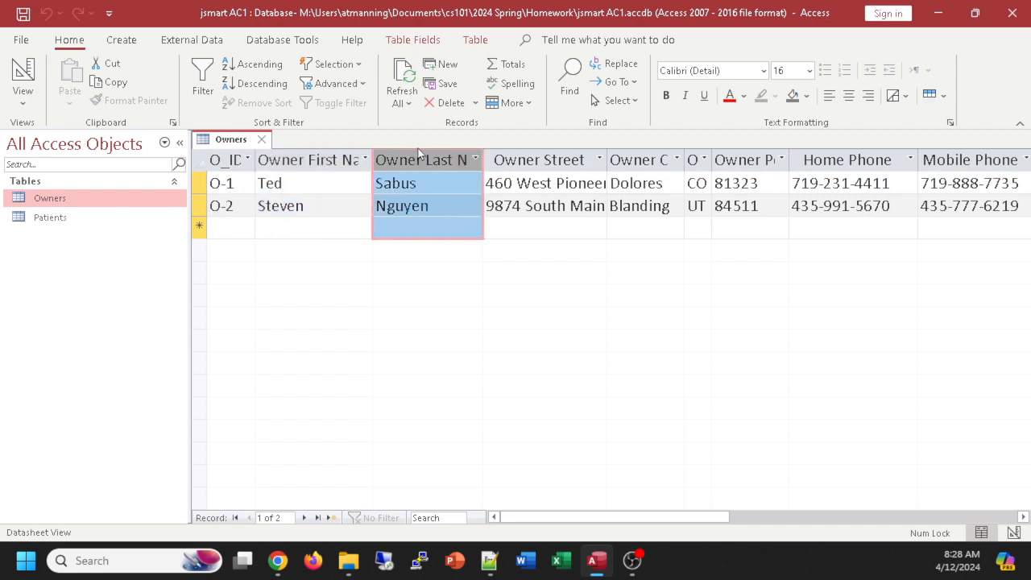
pyautogui.click(511, 156)
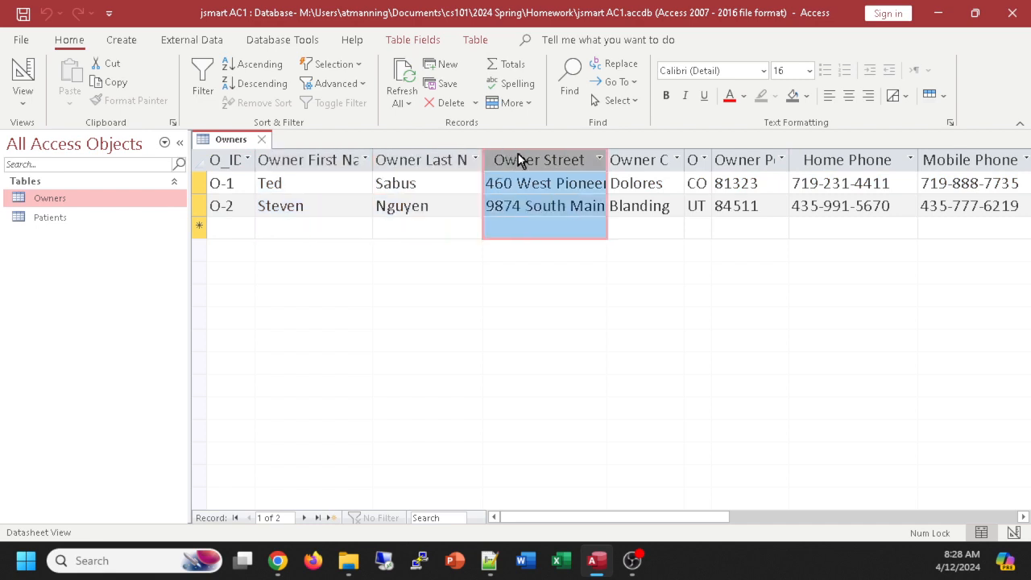
pyautogui.click(633, 153)
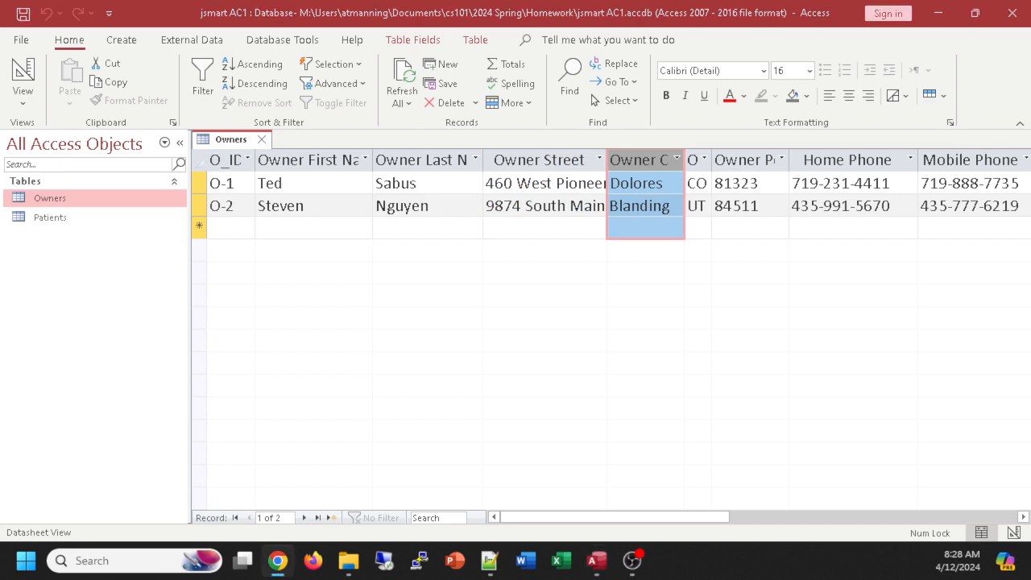
pyautogui.click(294, 158)
pyautogui.click(228, 160)
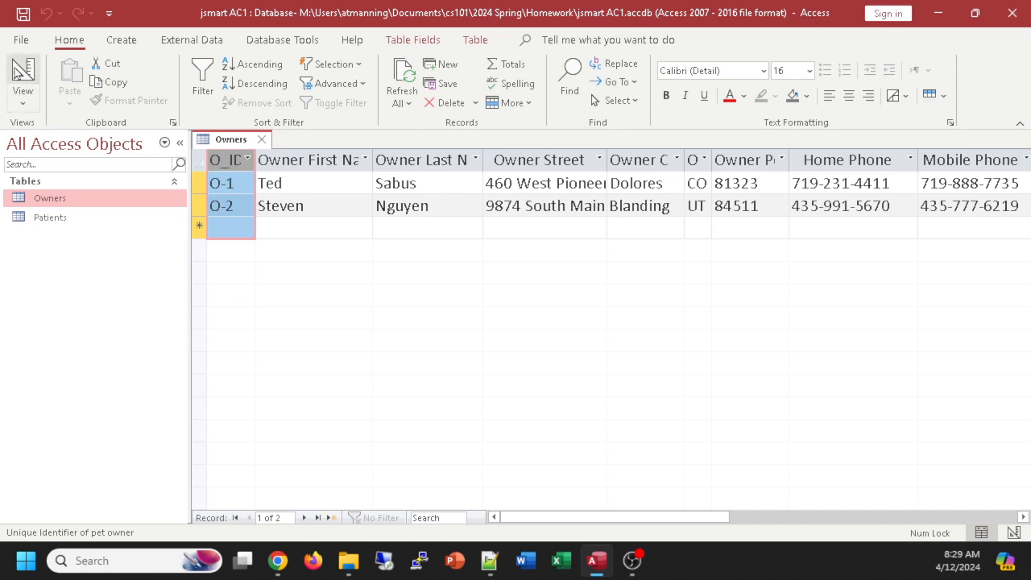
# - Switch the Owners table to Design view and set the Owner ID field size to 5
pyautogui.click(35, 80)
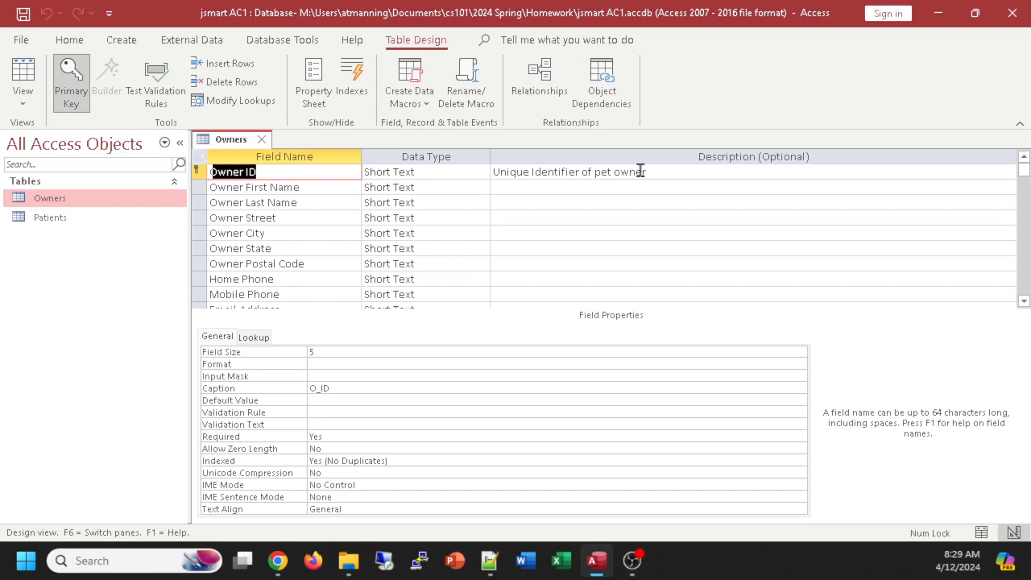
pyautogui.moveTo(649, 172); pyautogui.dragTo(492, 172)
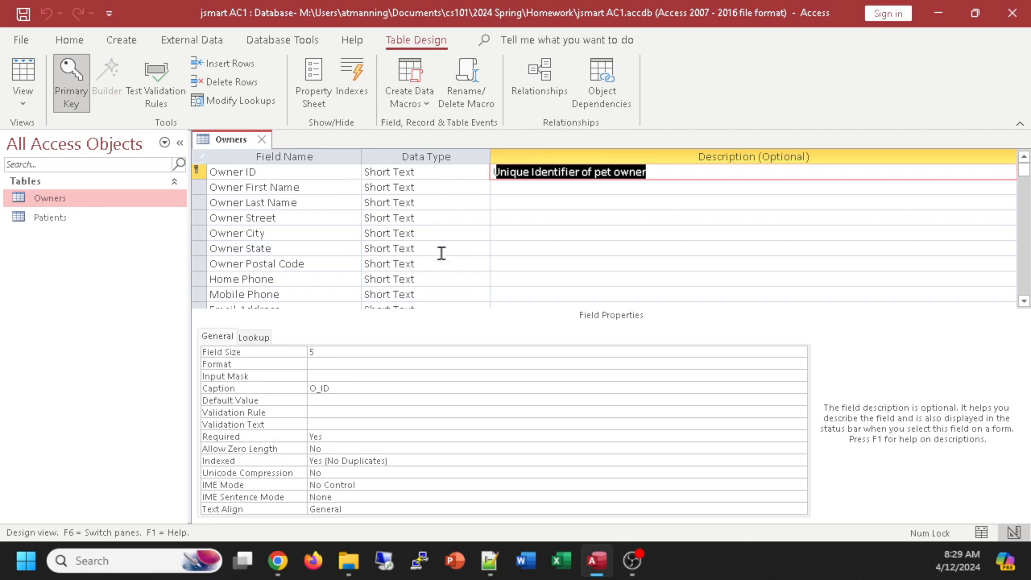
pyautogui.scroll(-2, 440, 257)
pyautogui.scroll(2, 436, 256)
pyautogui.click(311, 355)
pyautogui.write('5')
# - Check the Field Size of each owner field from First Name through Email Address
pyautogui.click(266, 184)
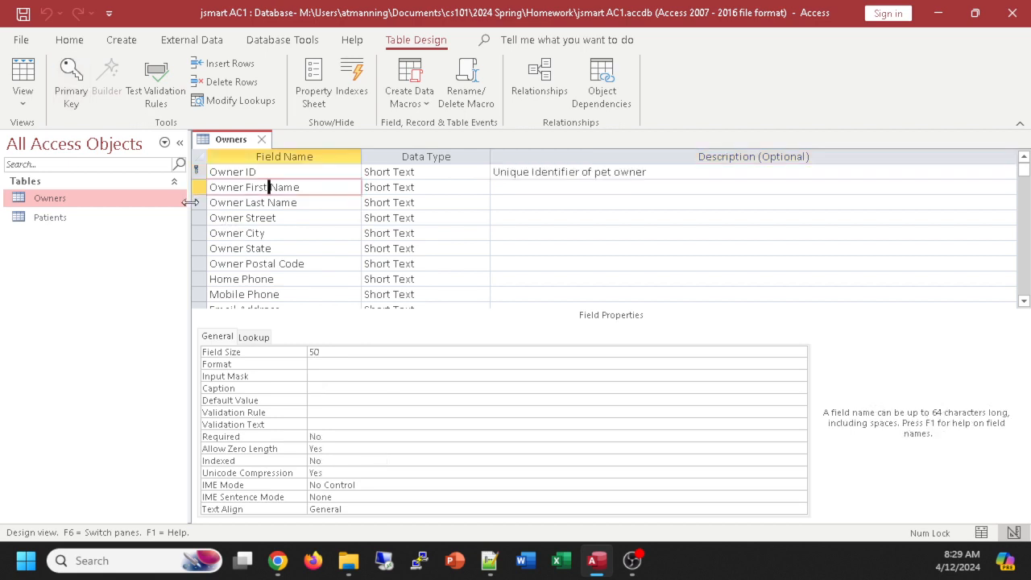
pyautogui.press('Down')
pyautogui.press('Down')
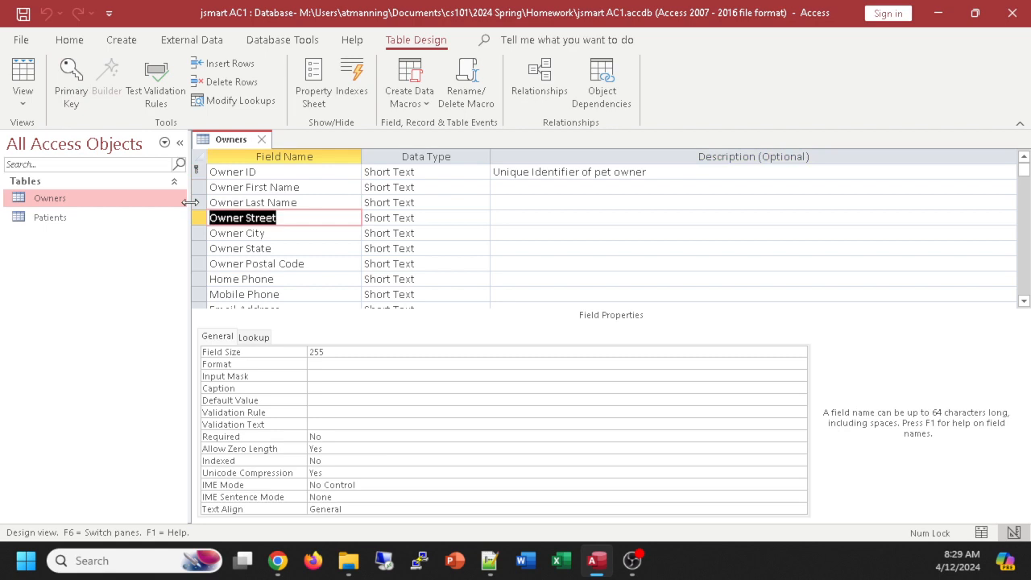
pyautogui.press('Down')
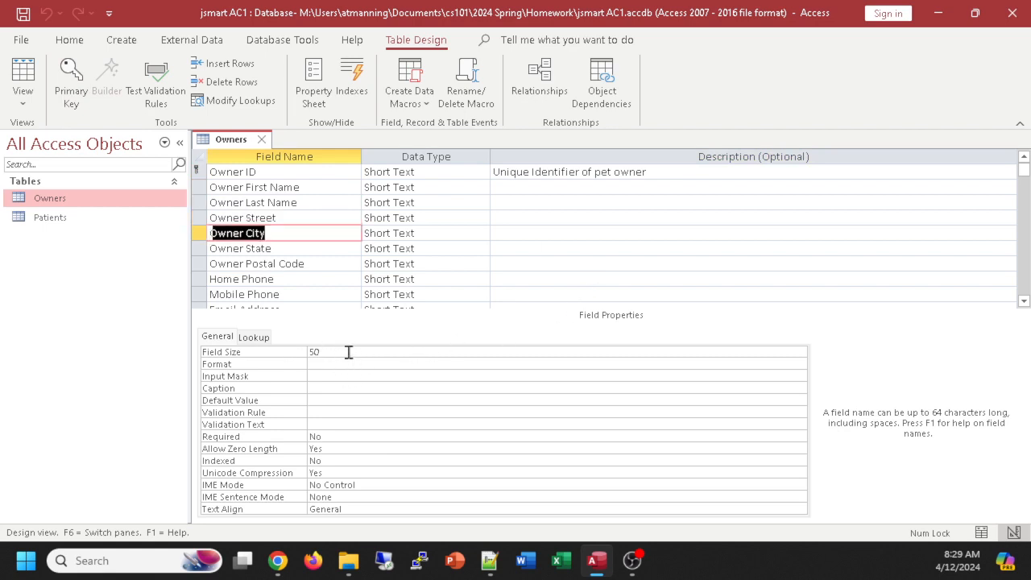
pyautogui.press('Down')
pyautogui.press('Down')
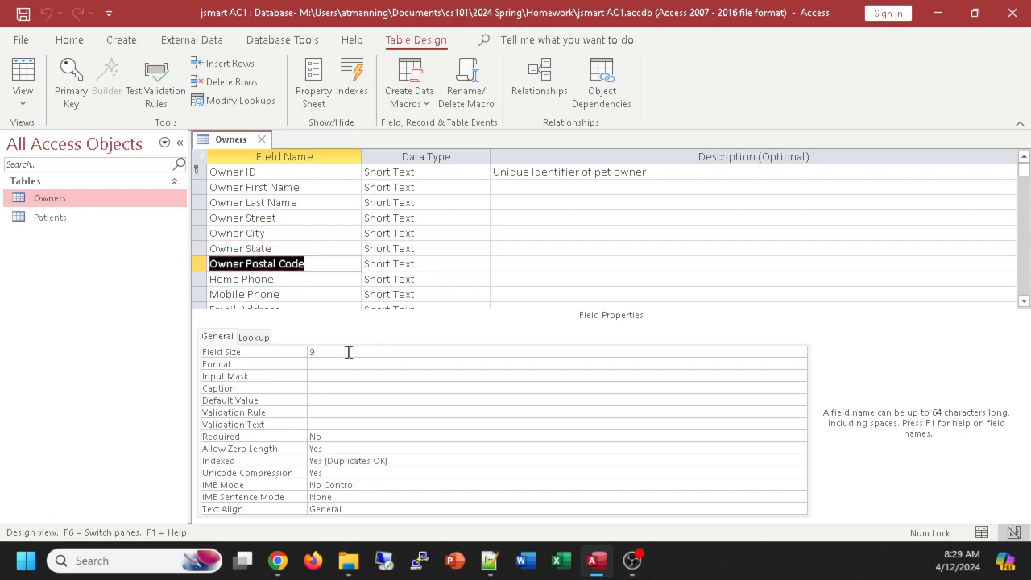
pyautogui.press('Down')
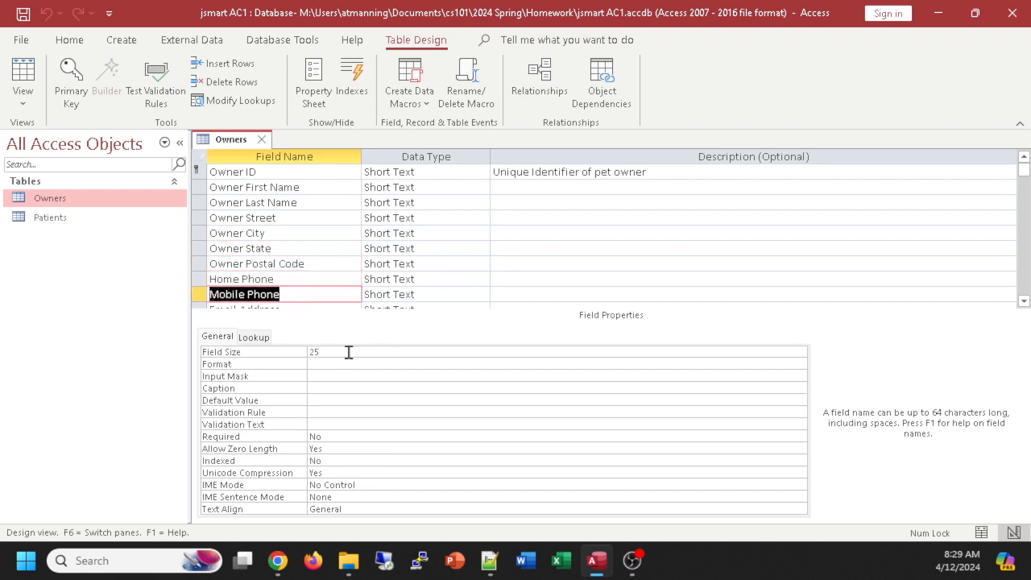
pyautogui.press('Down')
pyautogui.press('Up')
pyautogui.press('Up')
pyautogui.press('Up')
pyautogui.press('Up')
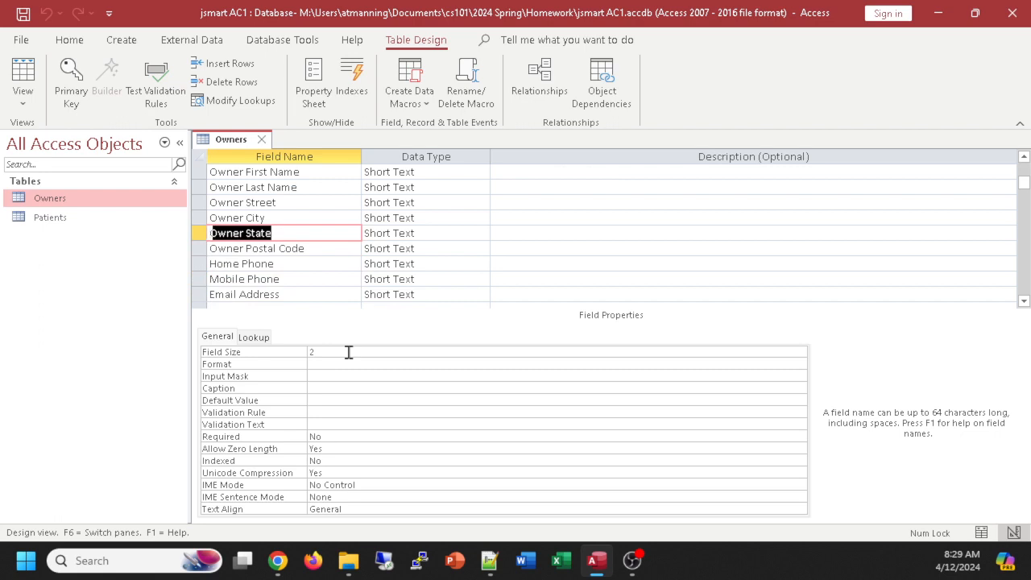
pyautogui.press('Down')
pyautogui.press('Down')
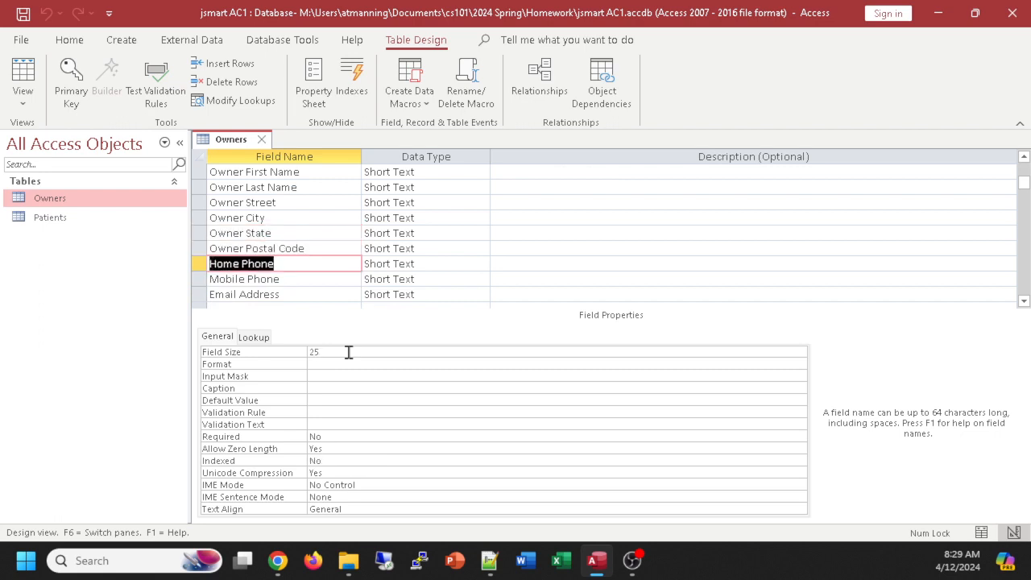
pyautogui.press('Down')
pyautogui.press('Down')
pyautogui.press('Up')
pyautogui.press('Up')
pyautogui.press('Up')
pyautogui.press('Up')
pyautogui.press('Up')
pyautogui.press('Up')
pyautogui.press('Up')
pyautogui.press('Up')
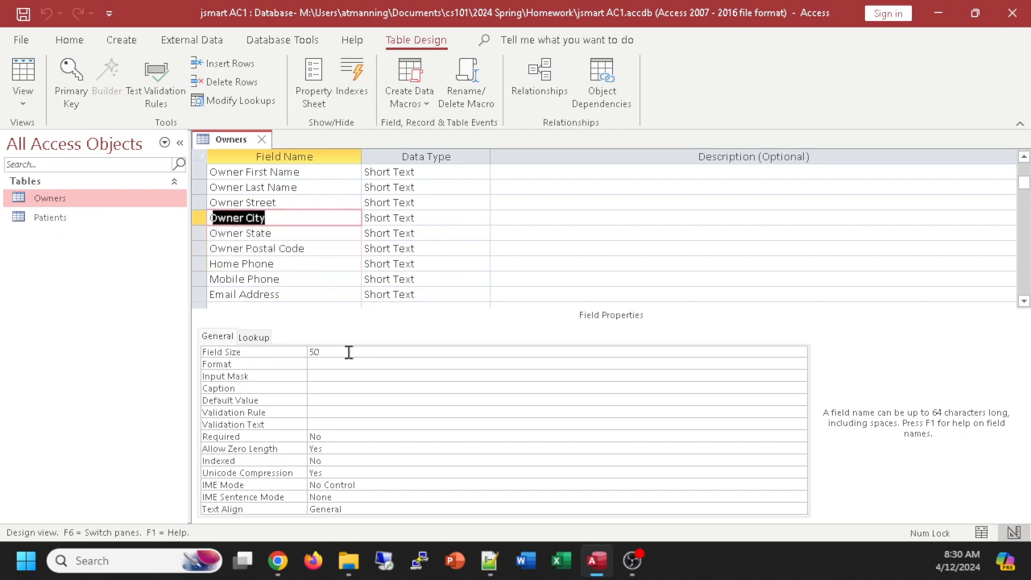
pyautogui.press('Up')
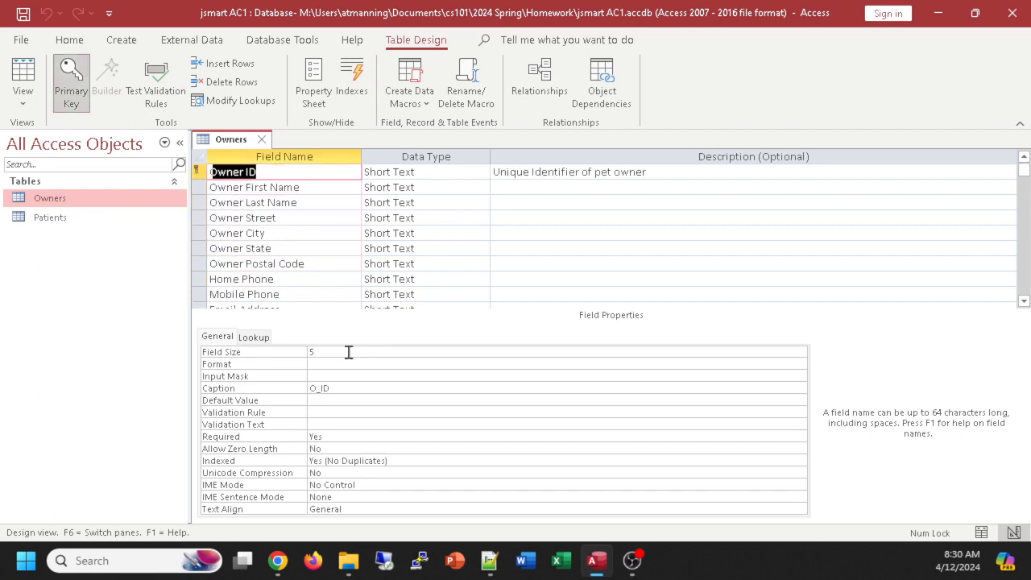
pyautogui.press('Down')
pyautogui.press('Down')
pyautogui.press('Up')
pyautogui.press('Up')
# - Return the Owners table to Datasheet view and select the O-1 and O-2 records
pyautogui.click(26, 72)
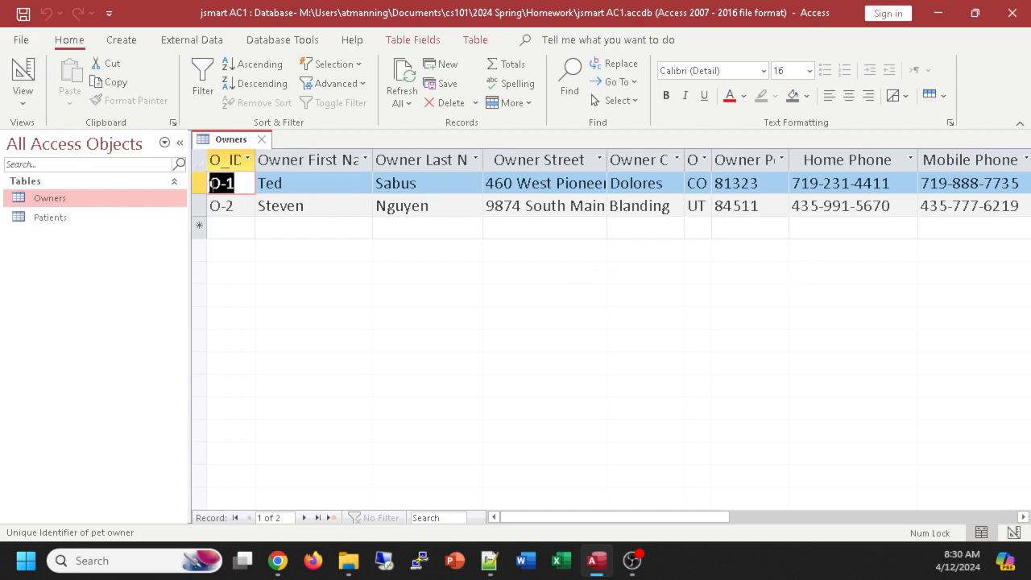
pyautogui.click(198, 183)
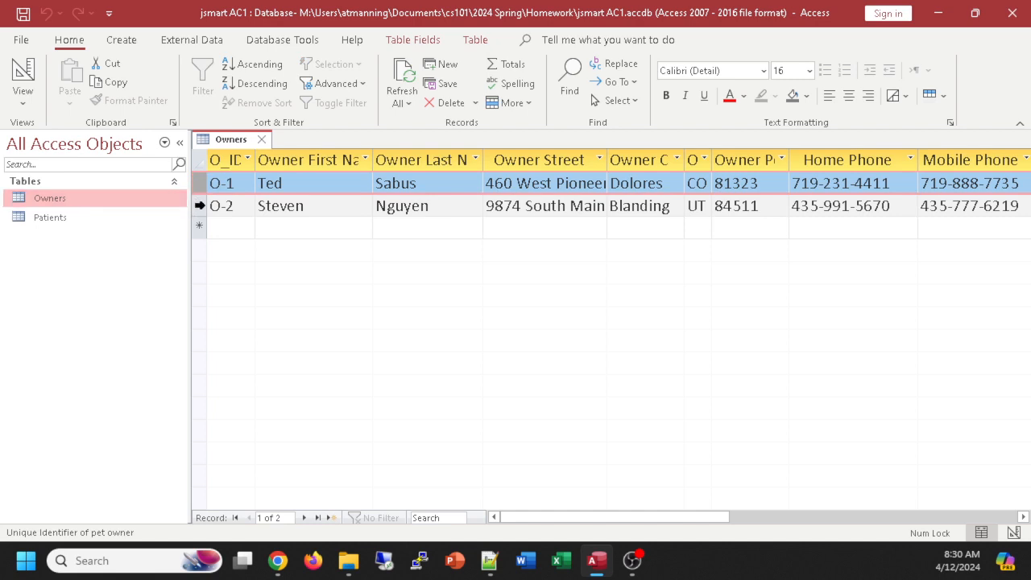
pyautogui.click(199, 206)
pyautogui.click(196, 182)
pyautogui.click(196, 205)
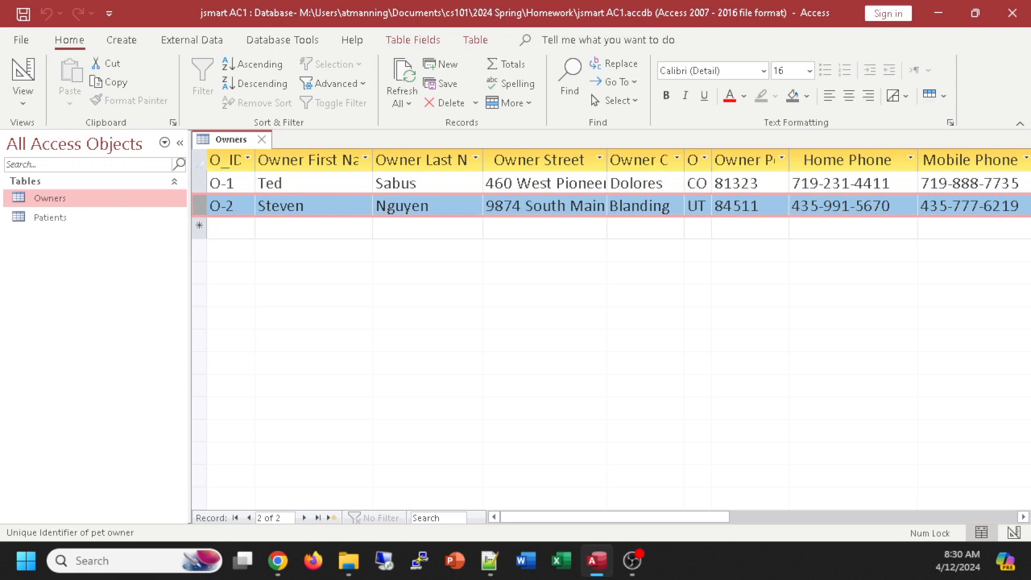
pyautogui.hotkey('alt', 'Tab')
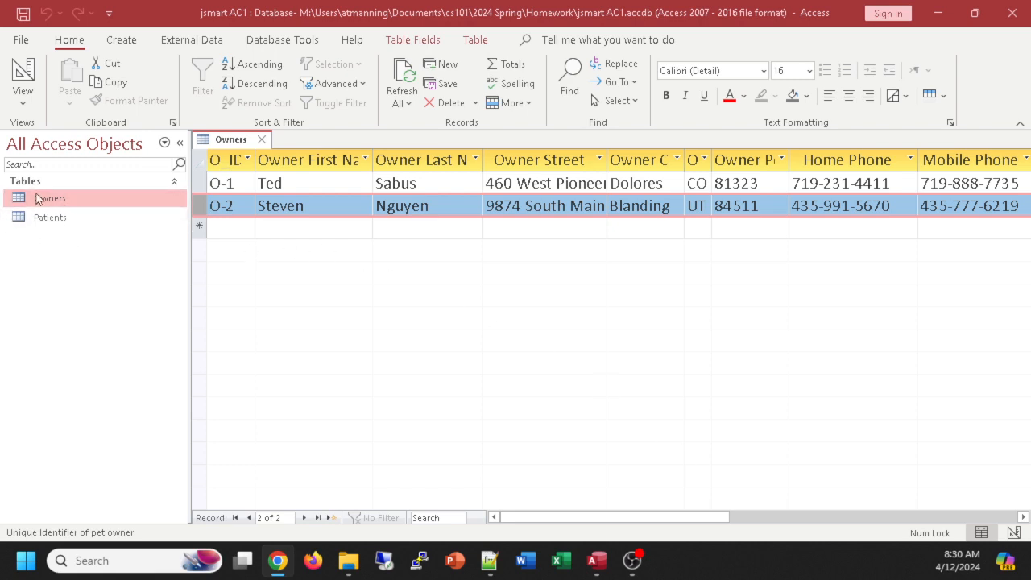
# - Close the Owners table, reopen and close it, then open and close the Patients table
pyautogui.click(264, 140)
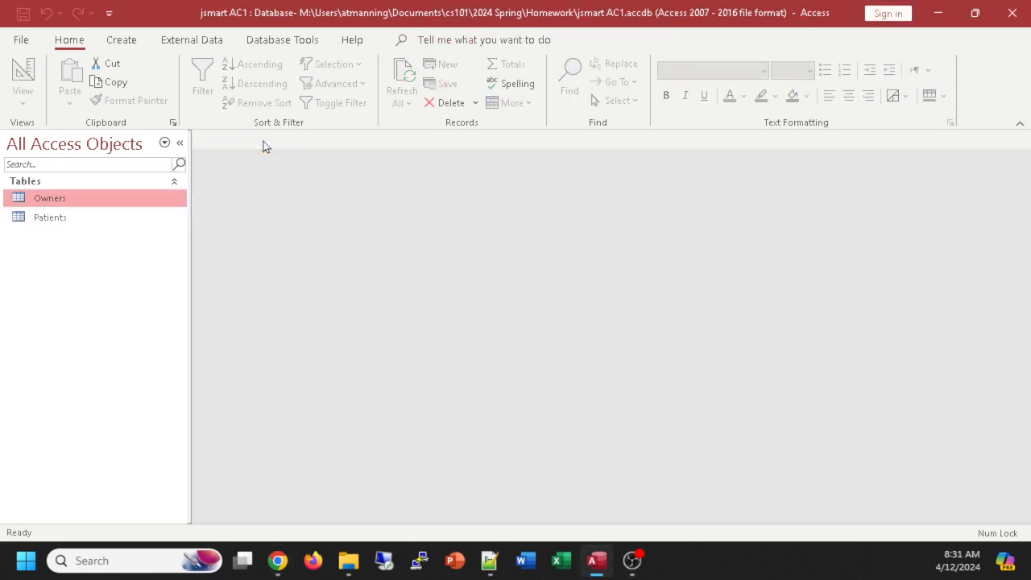
pyautogui.doubleClick(54, 198)
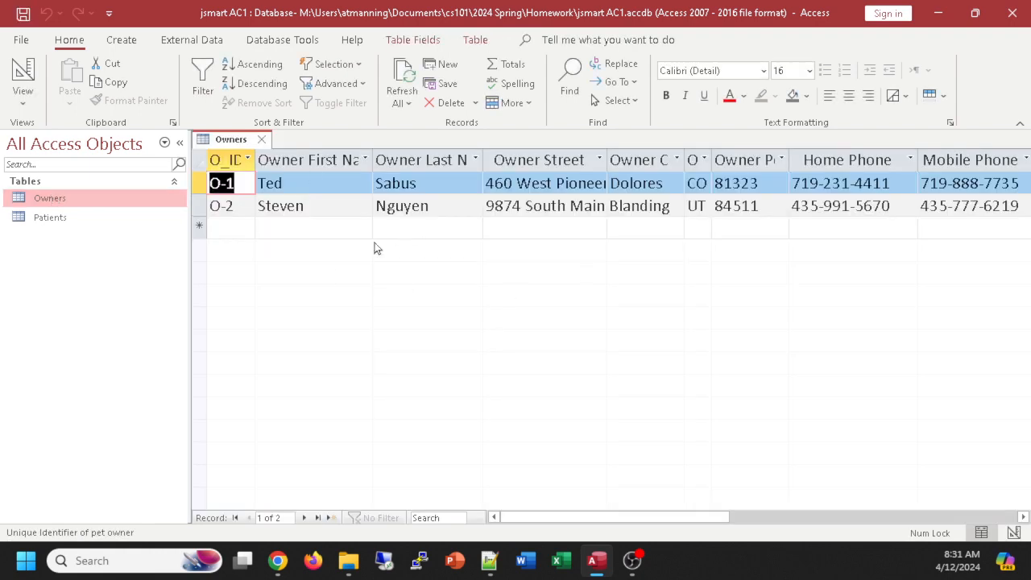
pyautogui.click(264, 141)
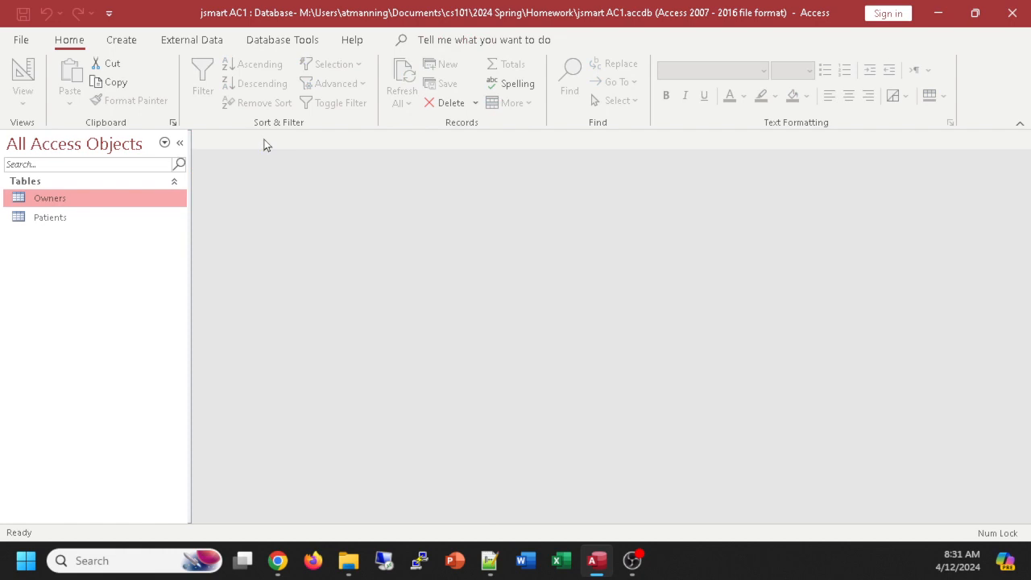
pyautogui.doubleClick(42, 219)
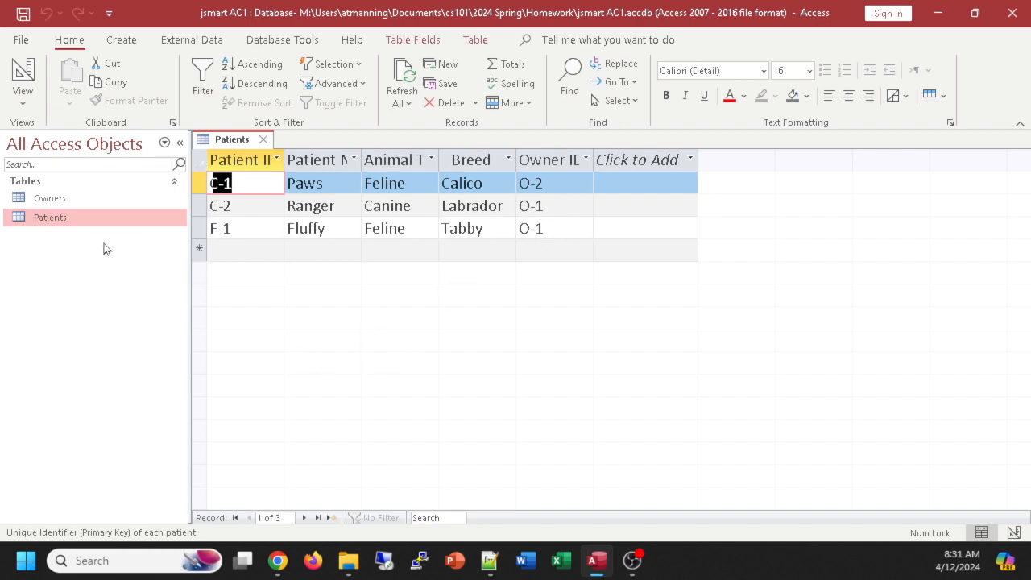
pyautogui.click(264, 141)
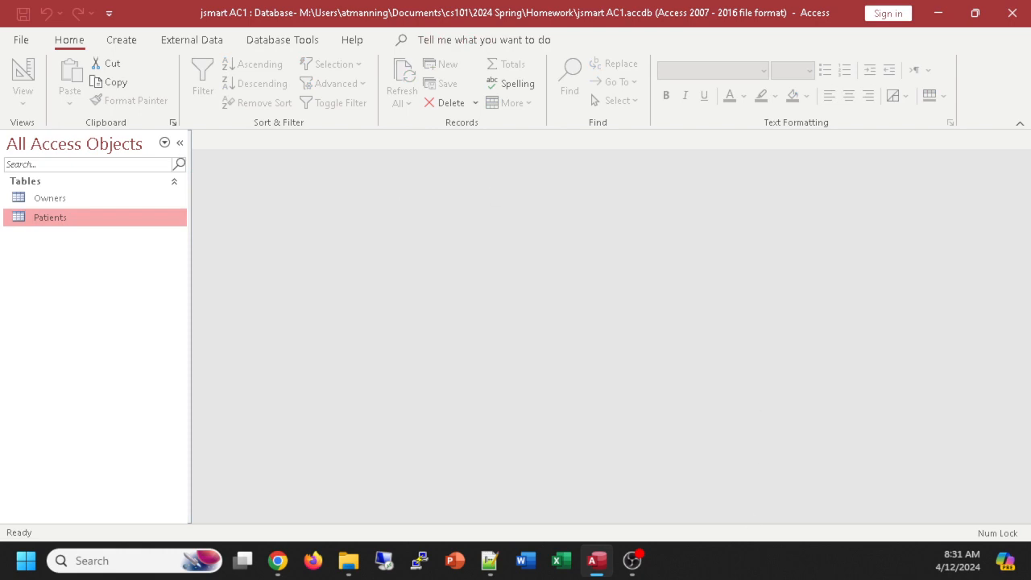
# - Launch Firefox, dismiss its welcome message, and go to emmaus.schoology.com
pyautogui.click(313, 561)
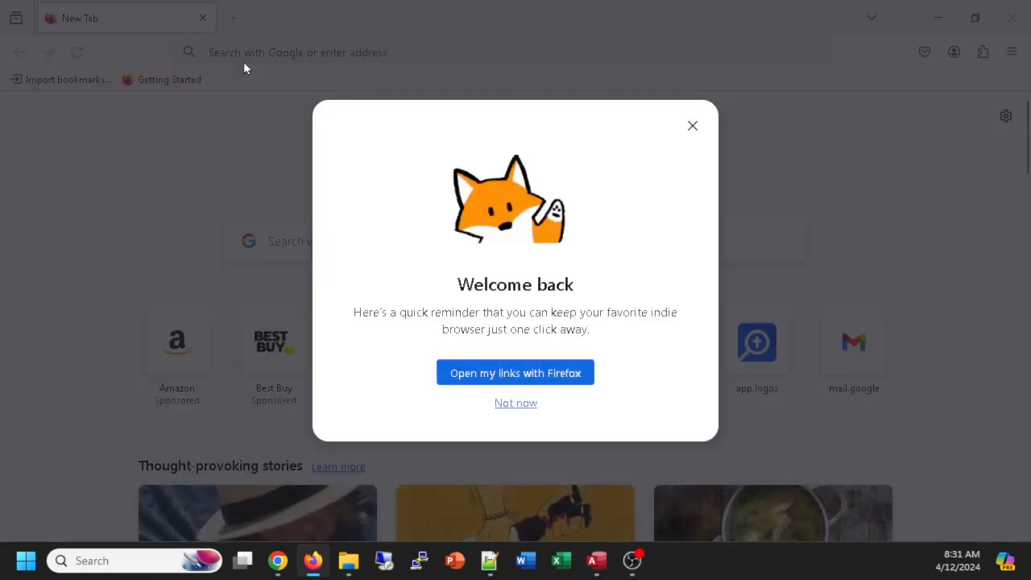
pyautogui.click(690, 126)
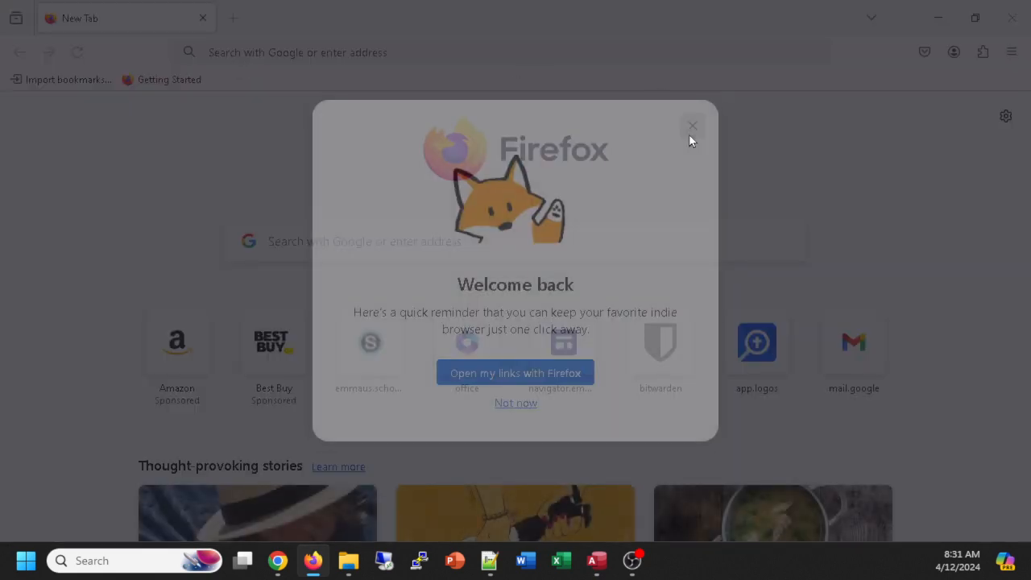
pyautogui.write('em,')
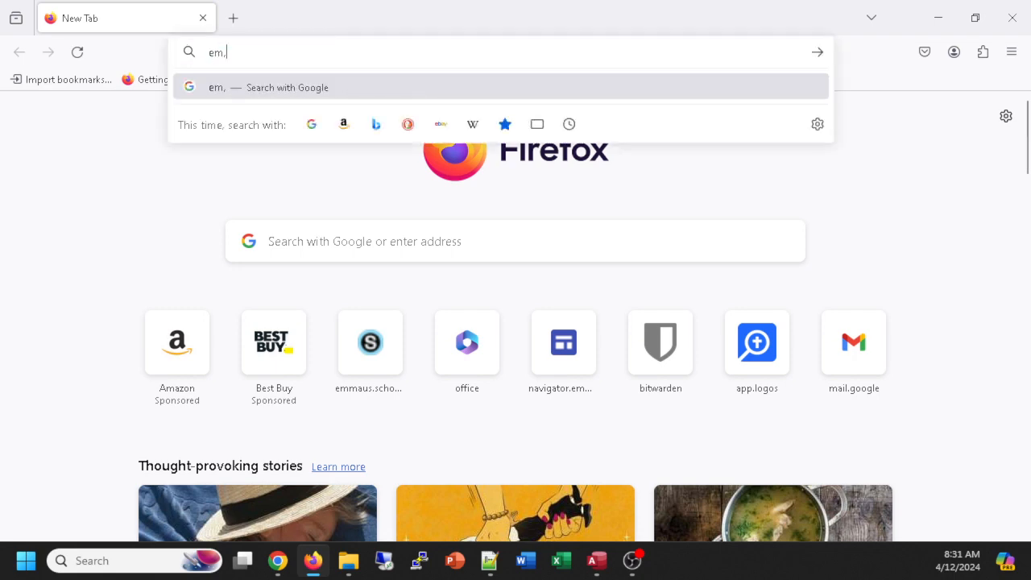
pyautogui.press('BackSpace')
pyautogui.write('em')
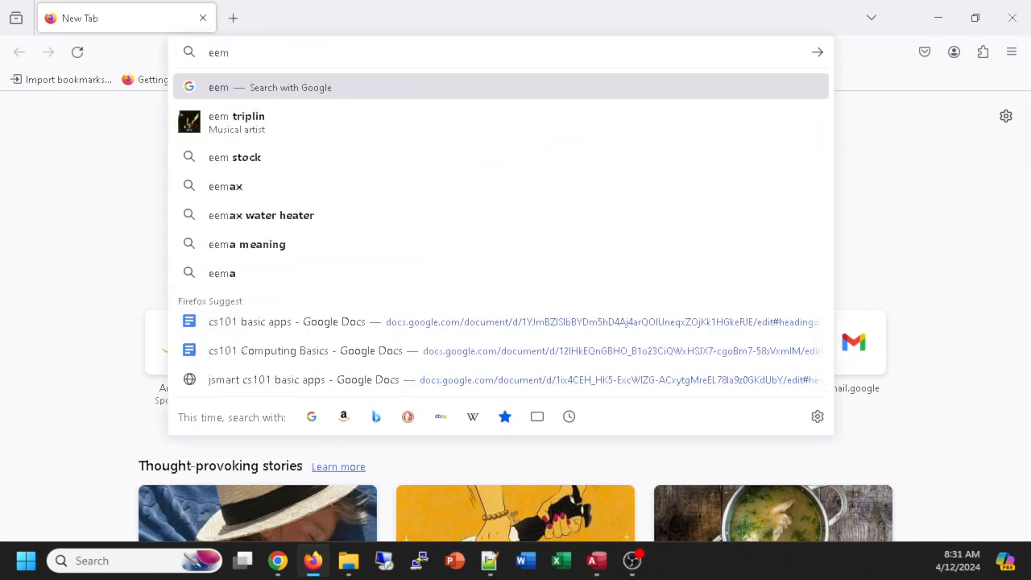
pyautogui.press('BackSpace')
pyautogui.press('BackSpace')
pyautogui.write('mma')
pyautogui.press('Return')
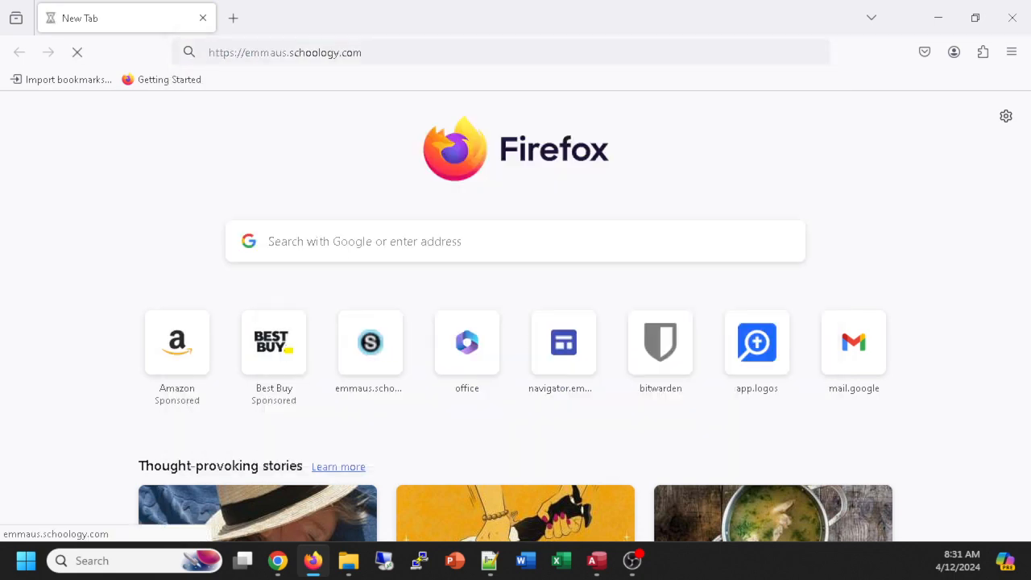
# - Sign in with the student username and password, then open the CS 101 course
pyautogui.click(501, 303)
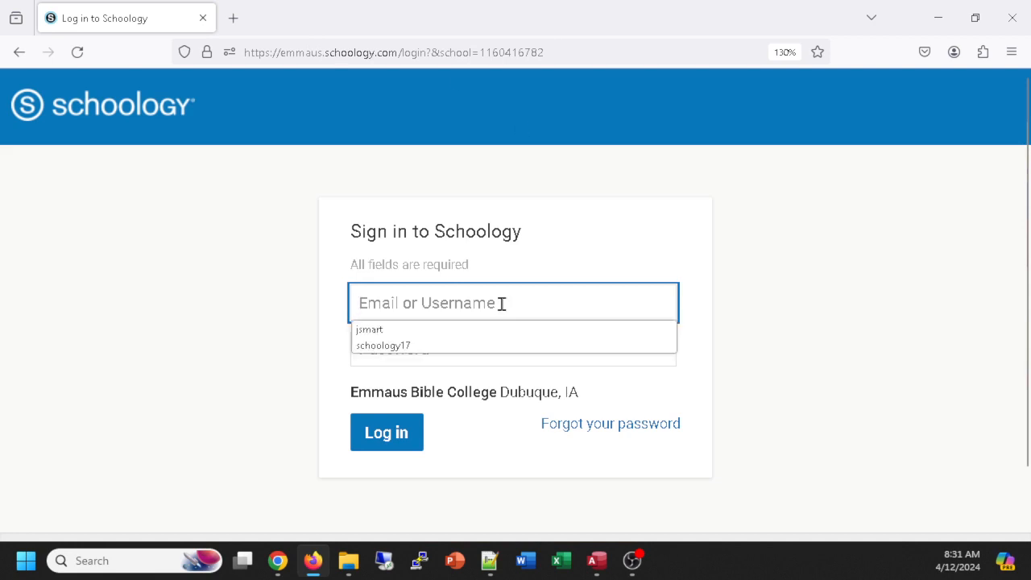
pyautogui.write('jsmart')
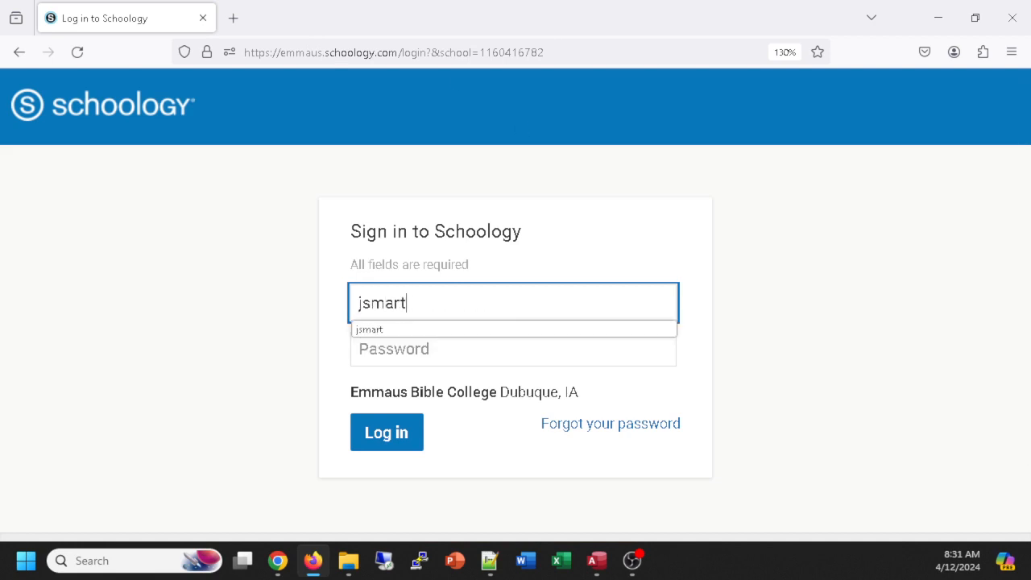
pyautogui.press('Tab')
pyautogui.write('*******')
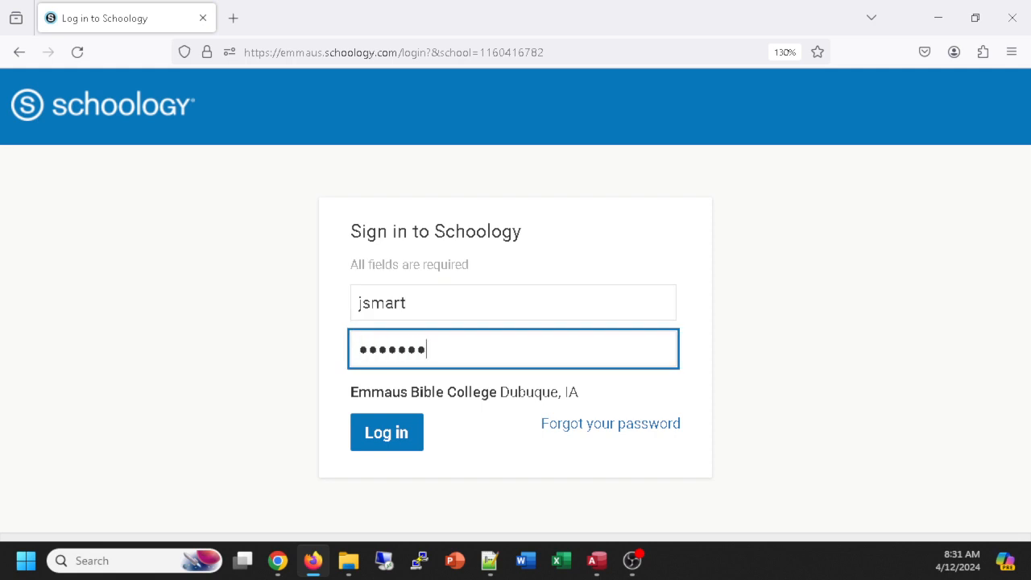
pyautogui.write('**')
pyautogui.press('Return')
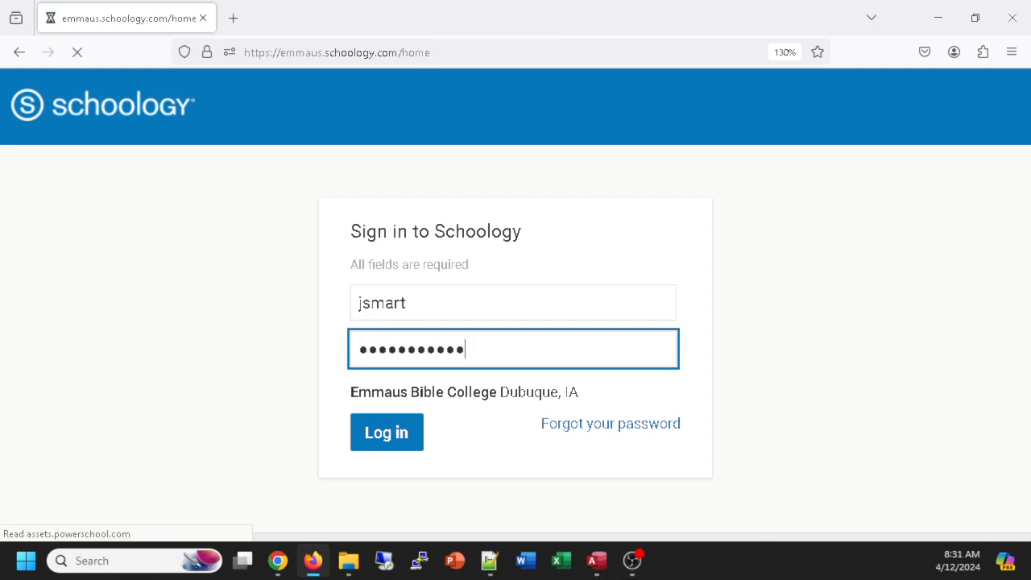
pyautogui.scroll(-5, 493, 282)
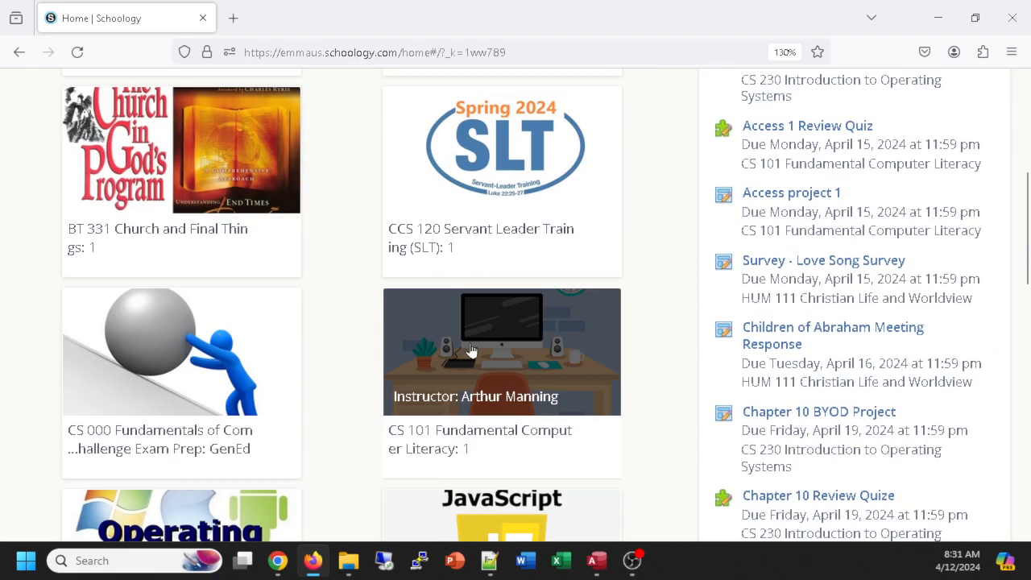
pyautogui.click(487, 260)
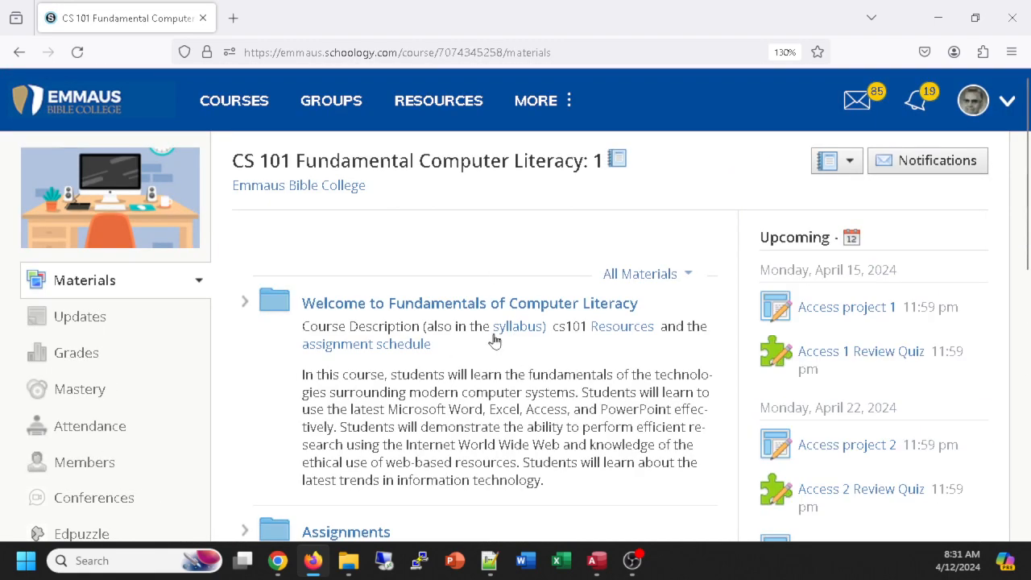
# - Open the course syllabus, zoom in to 120%, and follow its Assignment DataFiles link
pyautogui.click(517, 335)
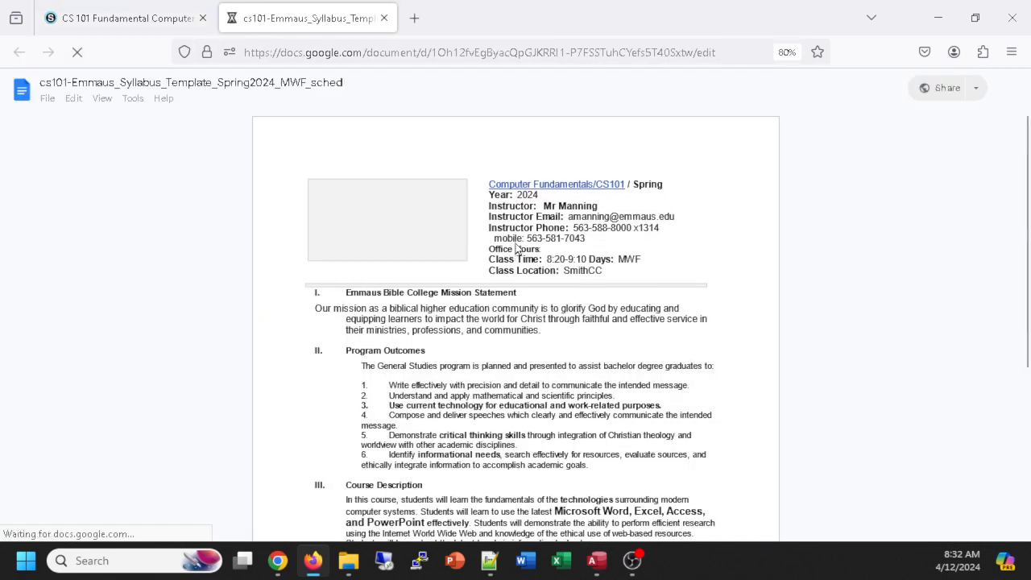
pyautogui.scroll(-5, 517, 250)
pyautogui.scroll(-2, 516, 250)
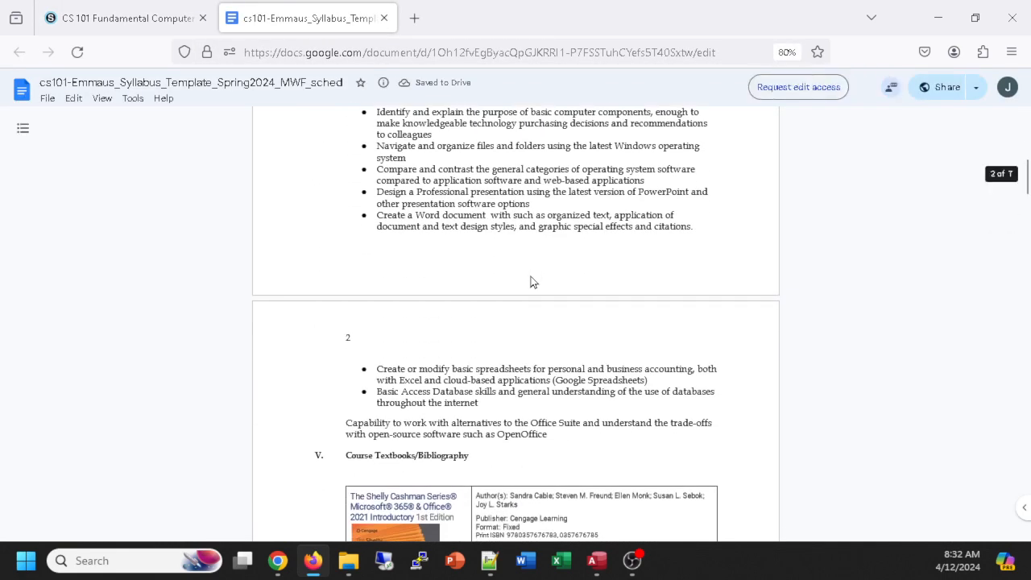
pyautogui.hotkey('ctrl', '+')
pyautogui.hotkey('ctrl', '+')
pyautogui.hotkey('ctrl', '+')
pyautogui.hotkey('ctrl', '+')
pyautogui.scroll(-8, 527, 274)
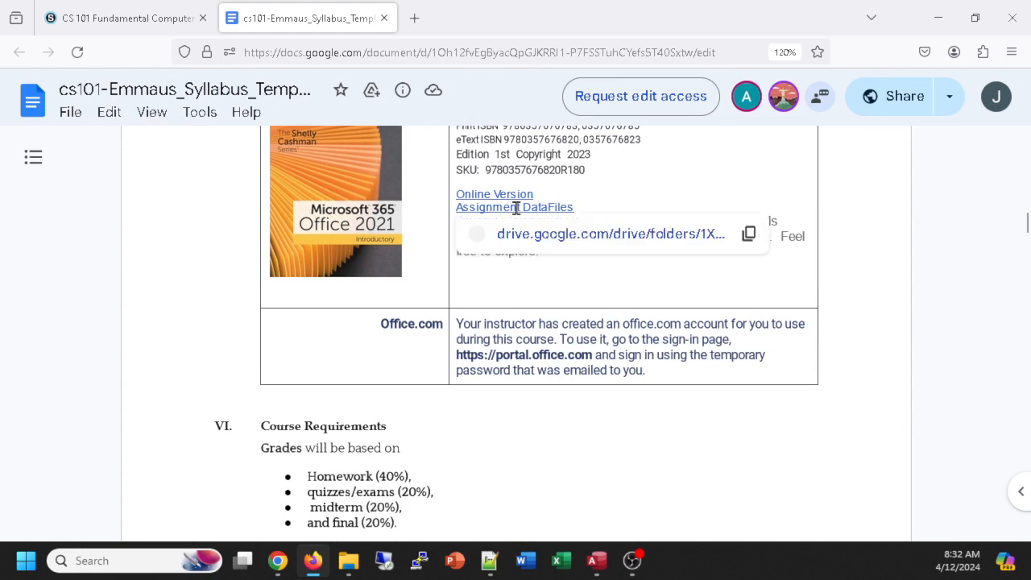
pyautogui.click(524, 238)
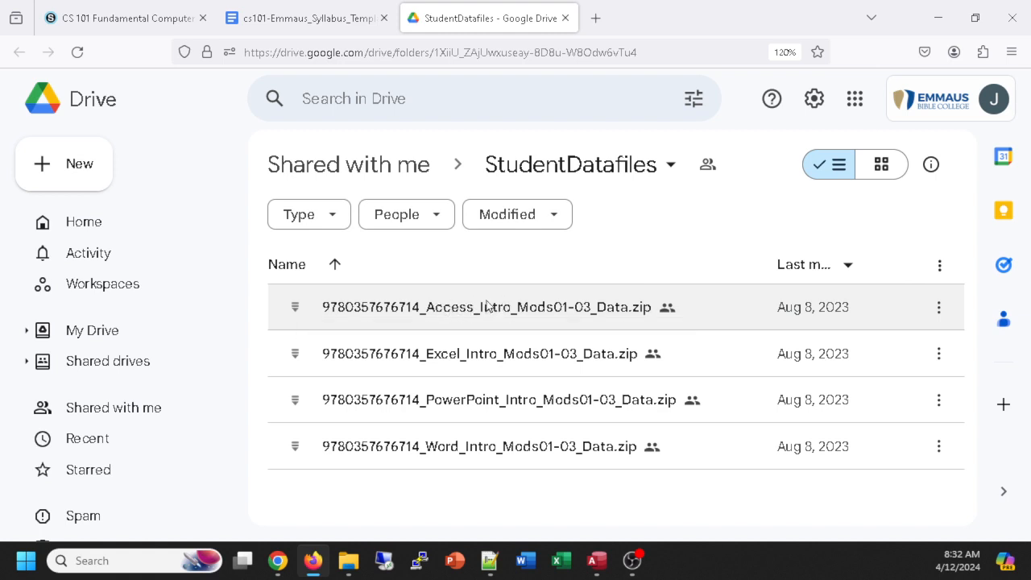
# - Download the Access Intro Mods01-03 data zip from StudentDatafiles into the 2024 Spring folder
pyautogui.rightClick(426, 318)
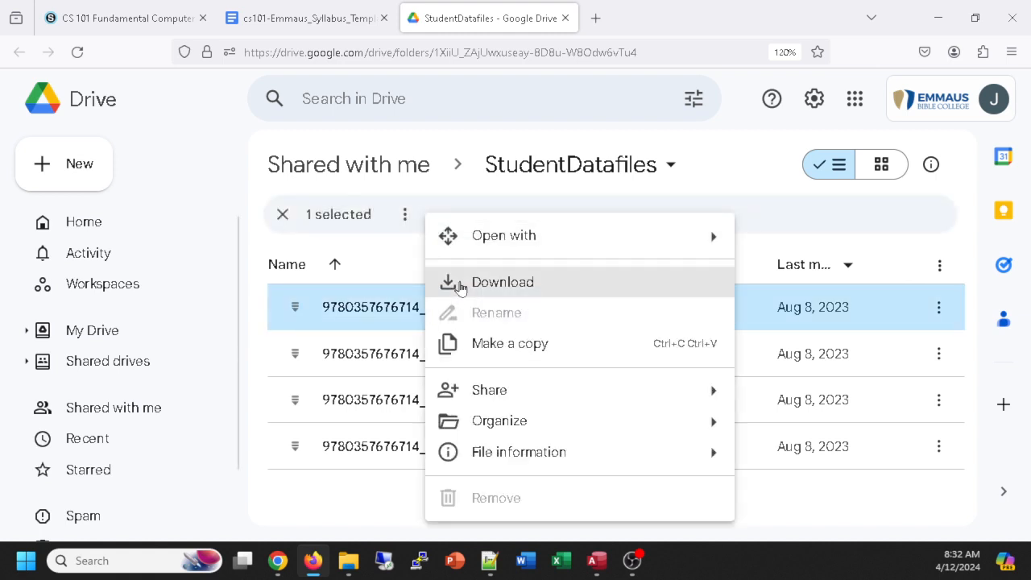
pyautogui.click(520, 200)
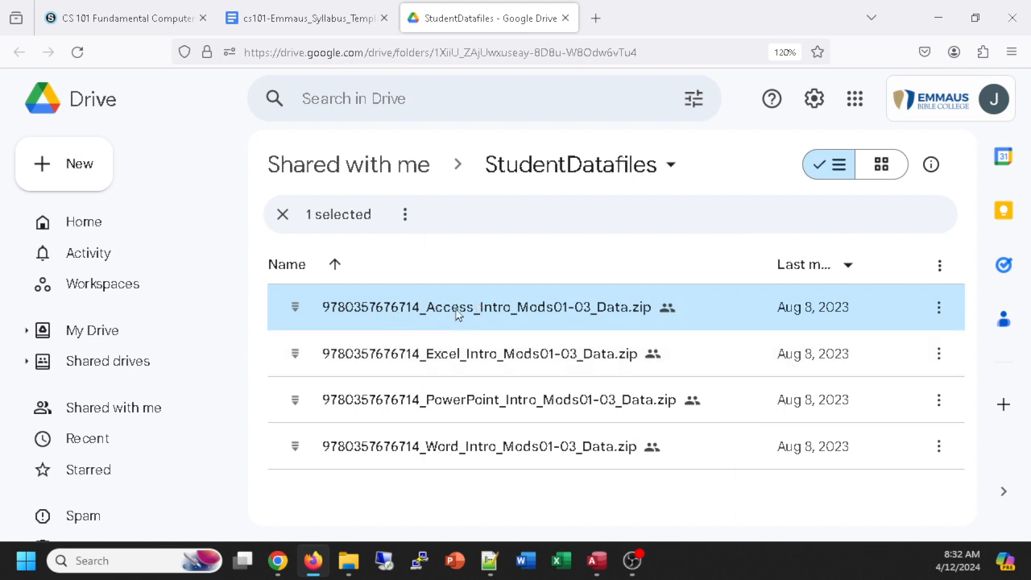
pyautogui.click(270, 16)
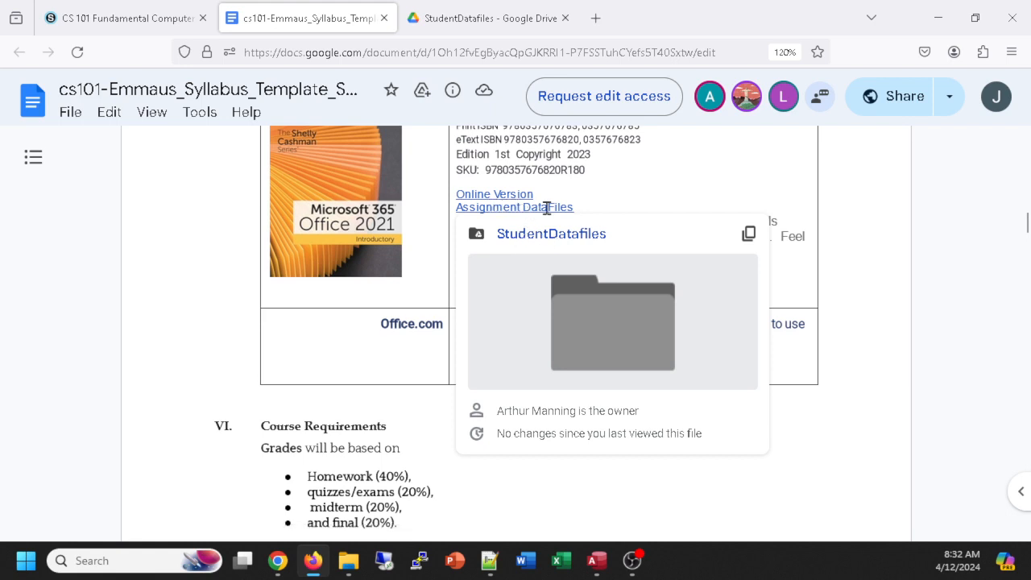
pyautogui.click(466, 22)
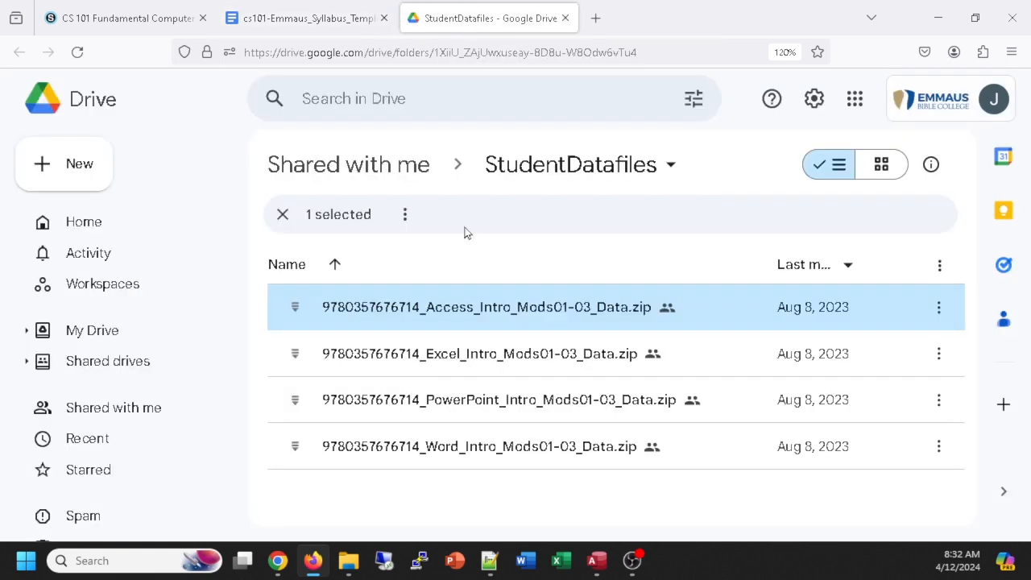
pyautogui.rightClick(448, 313)
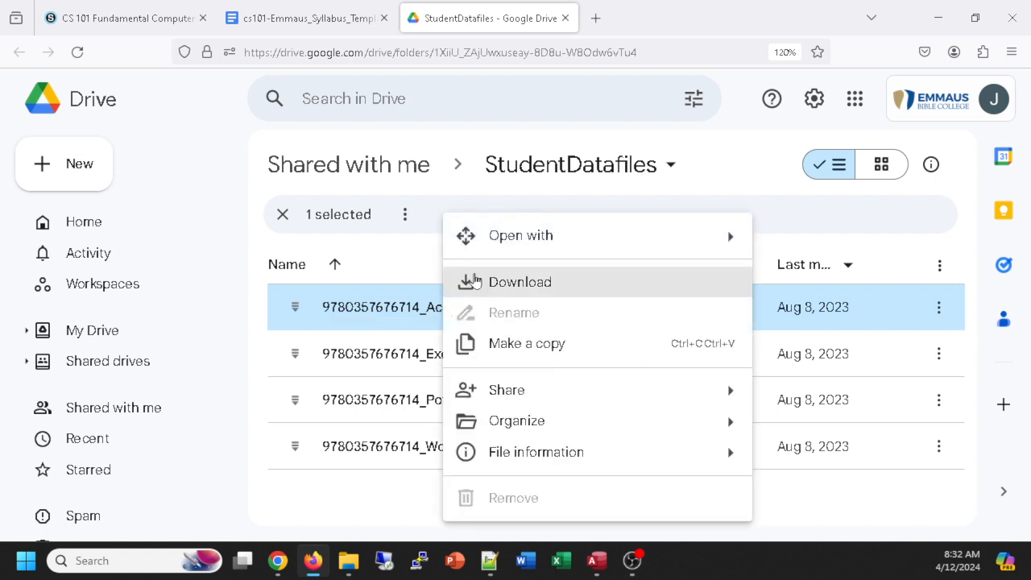
pyautogui.click(475, 282)
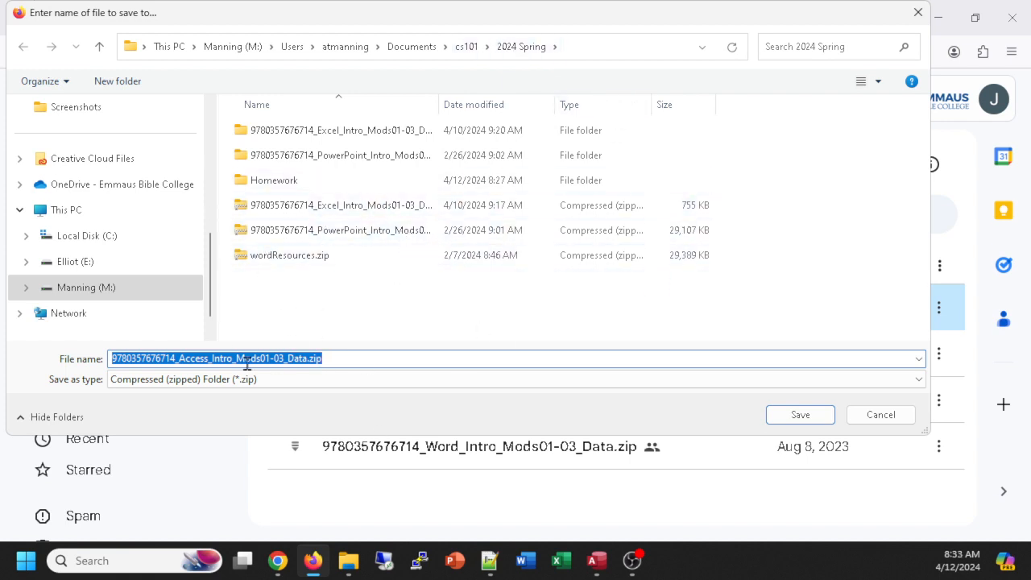
pyautogui.click(791, 416)
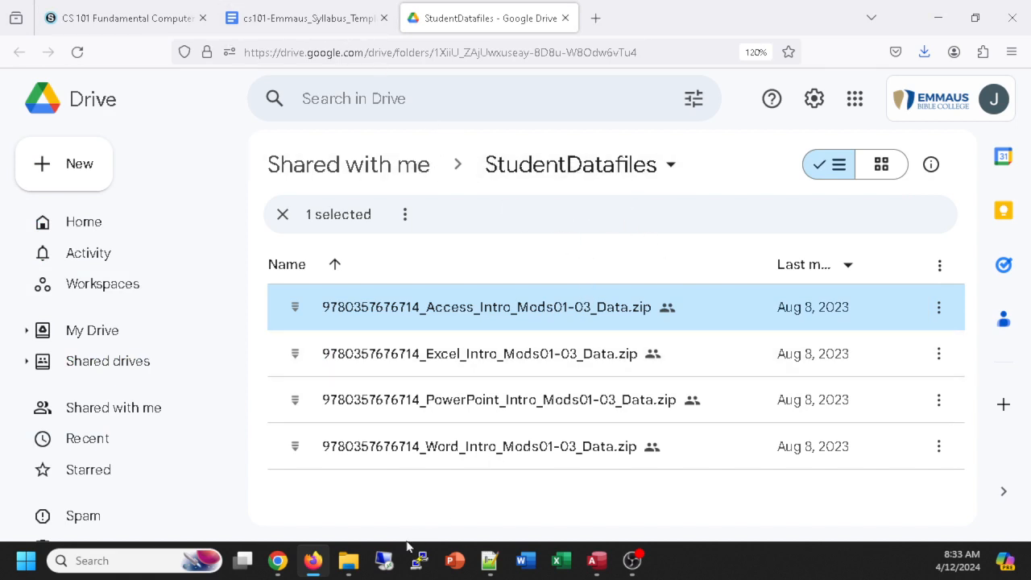
# - Open File Explorer and browse M: > Users > home folder > Documents > cs101 > 2024 Spring
pyautogui.moveTo(352, 552)
pyautogui.click(353, 562)
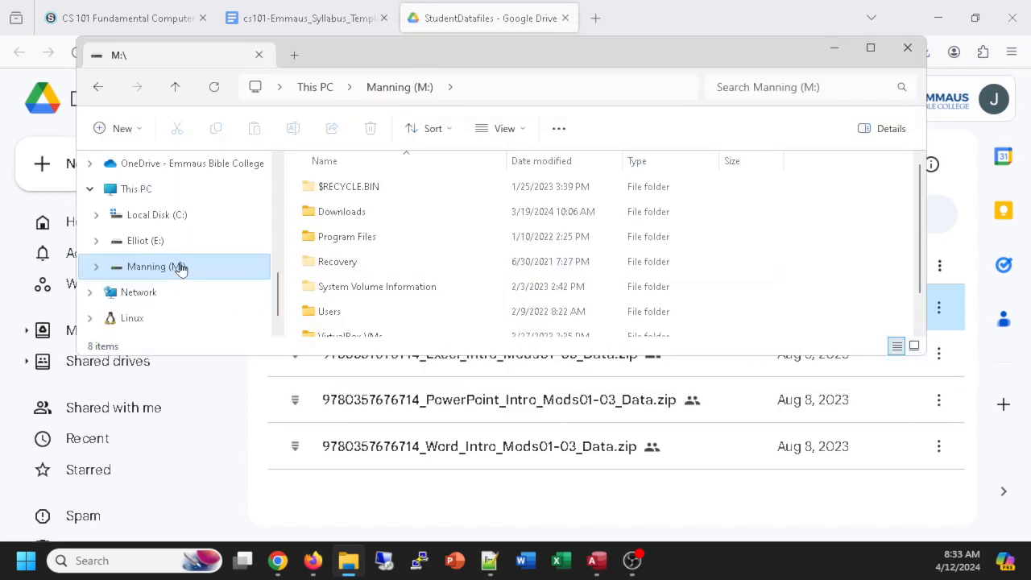
pyautogui.scroll(-1, 338, 290)
pyautogui.doubleClick(338, 284)
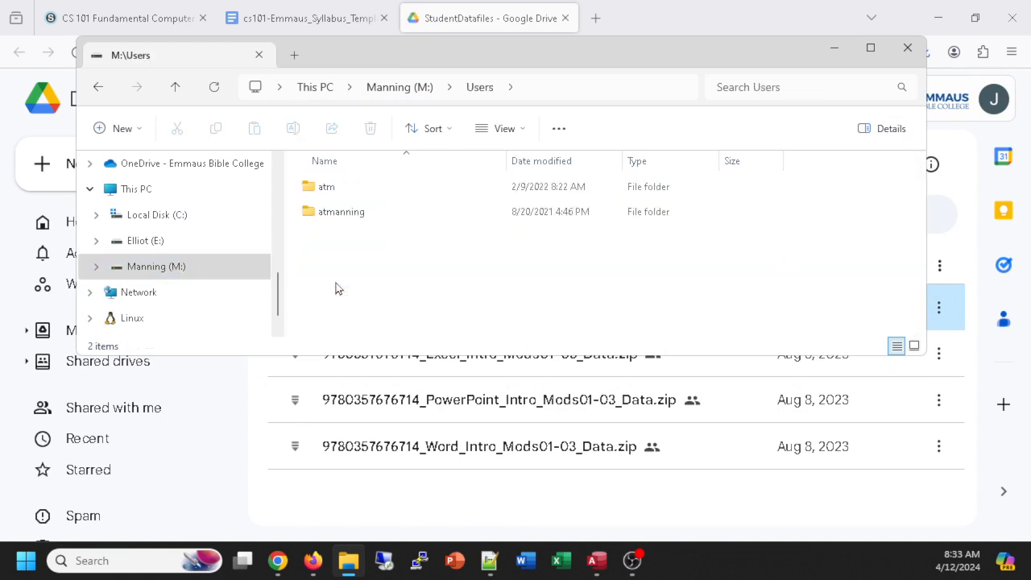
pyautogui.doubleClick(342, 212)
pyautogui.doubleClick(338, 189)
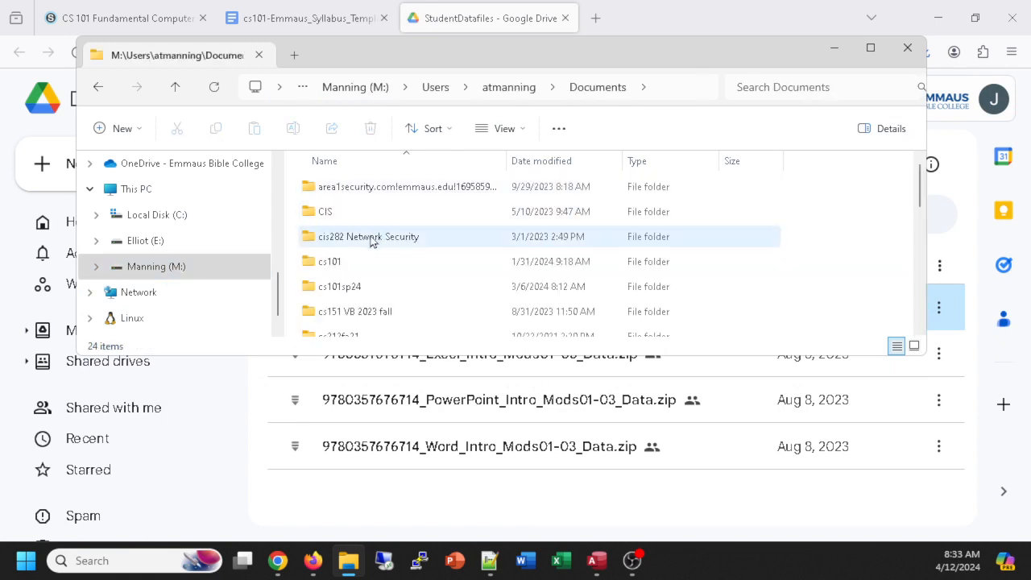
pyautogui.doubleClick(328, 262)
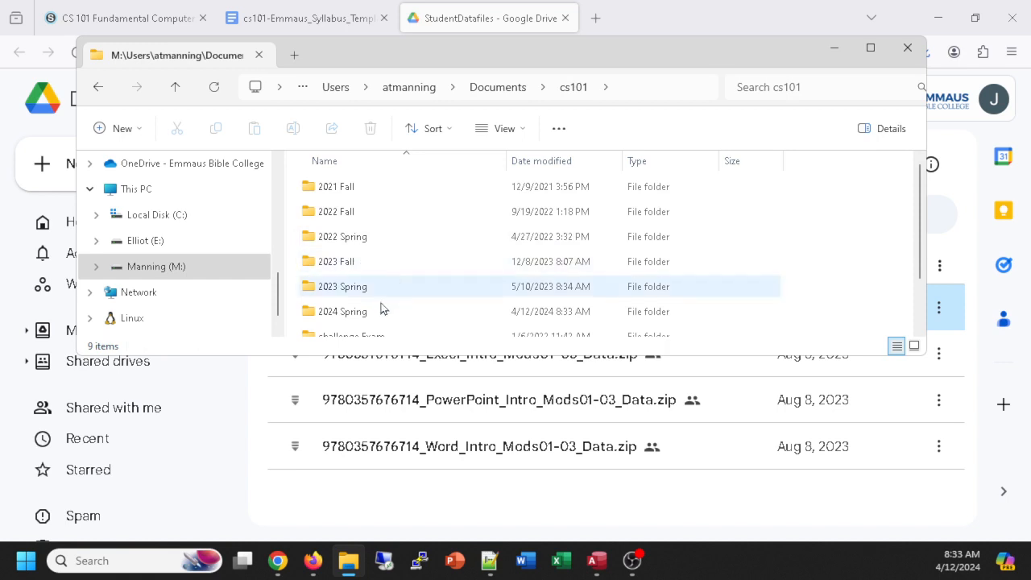
pyautogui.doubleClick(371, 311)
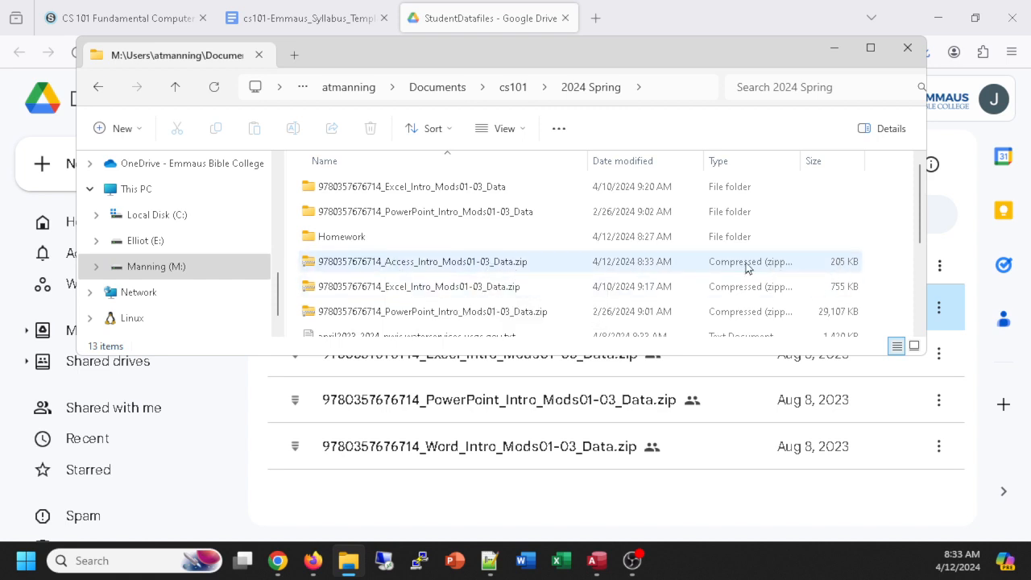
pyautogui.rightClick(342, 266)
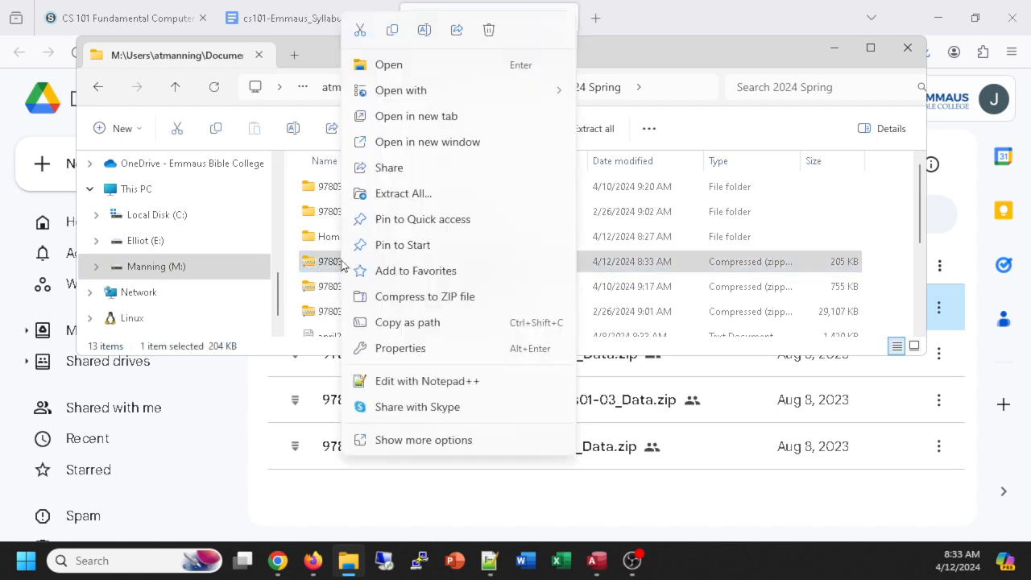
# - Extract the Access data zip into 2024 Spring and open Mod01_Data with a widened Name column
pyautogui.click(373, 201)
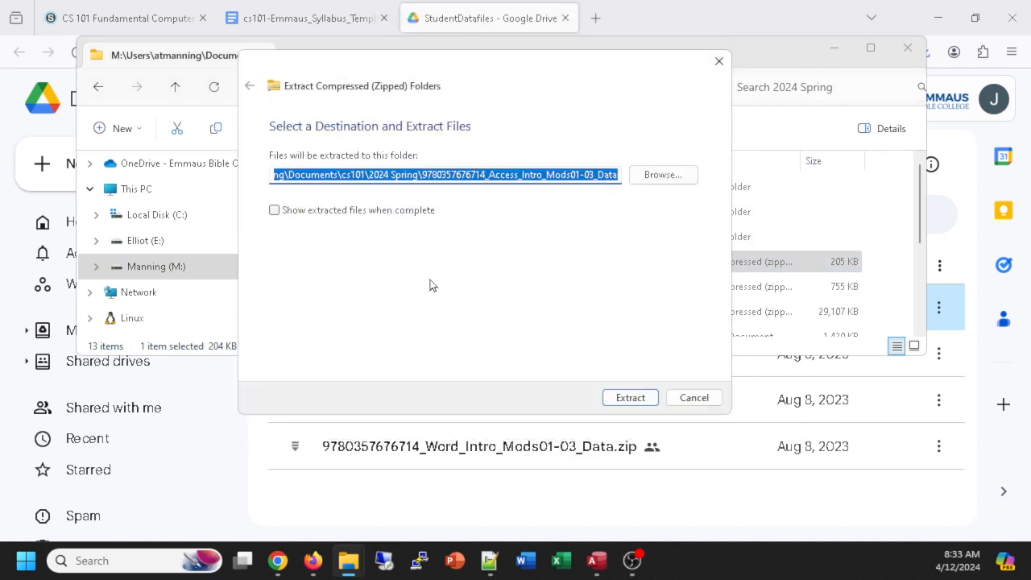
pyautogui.click(274, 210)
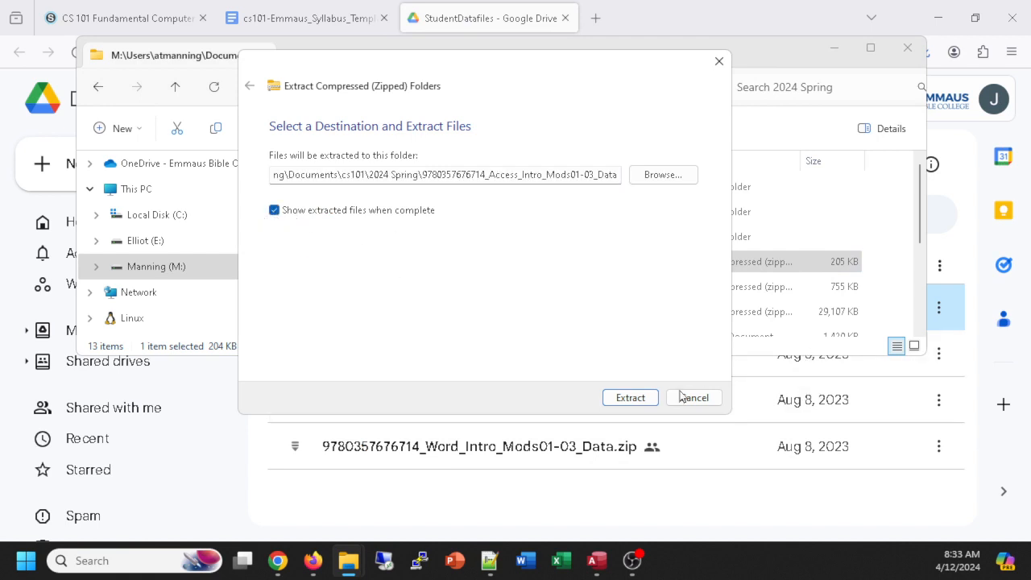
pyautogui.click(630, 398)
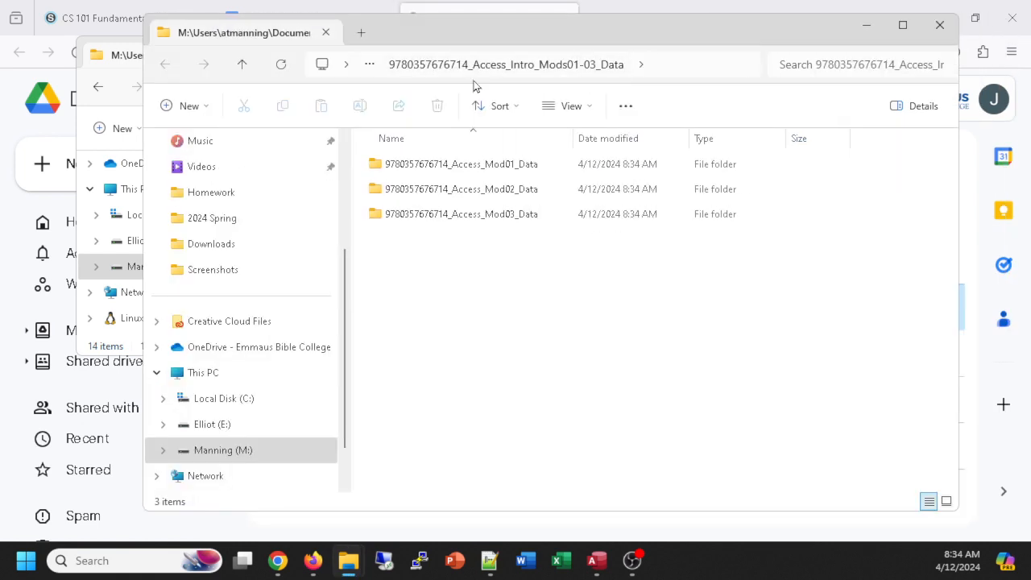
pyautogui.doubleClick(420, 165)
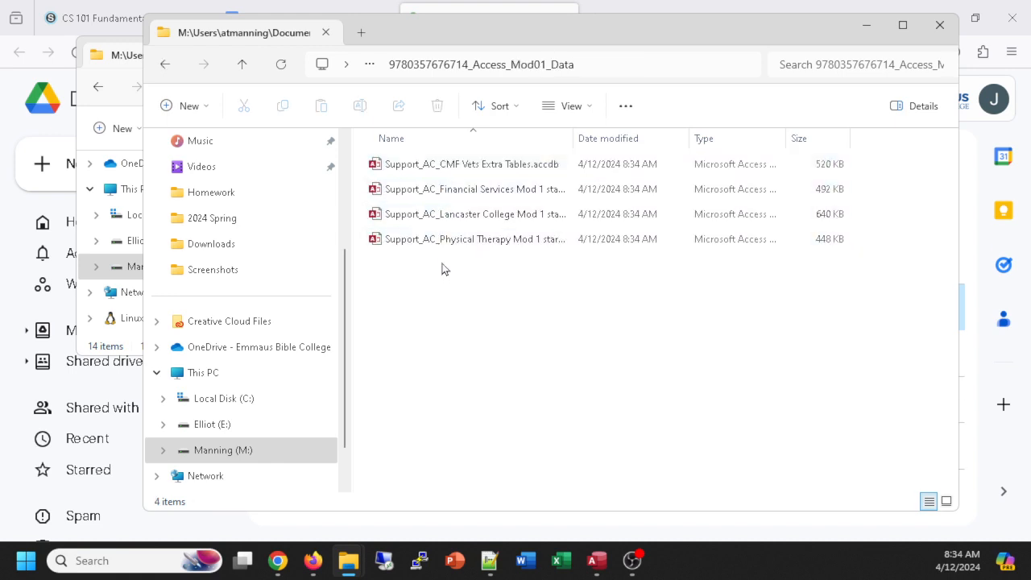
pyautogui.moveTo(573, 138); pyautogui.dragTo(717, 142)
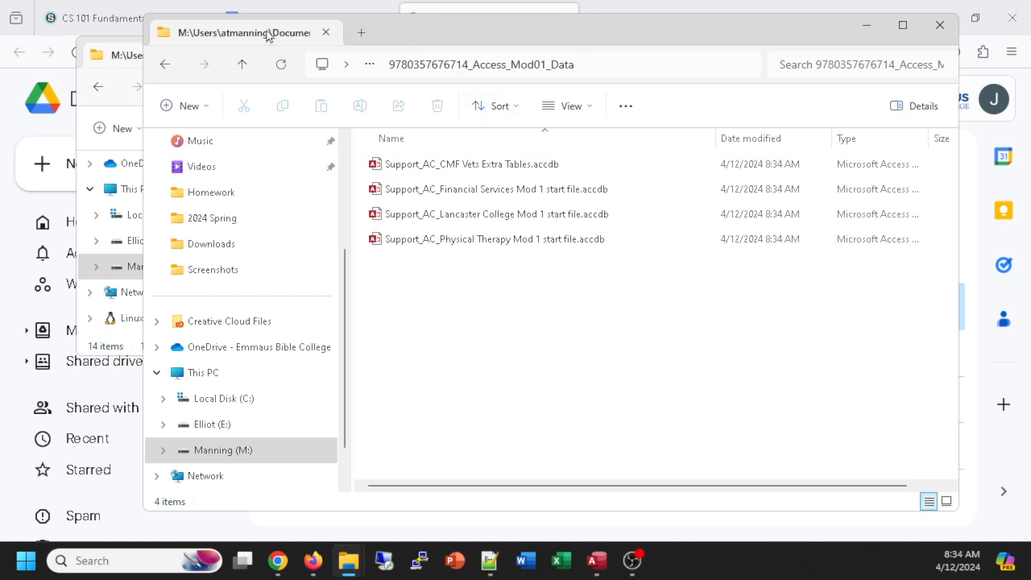
# - Browse the Mod01_Data folder inside the zip, then close that Explorer window
pyautogui.moveTo(264, 32); pyautogui.dragTo(642, 171)
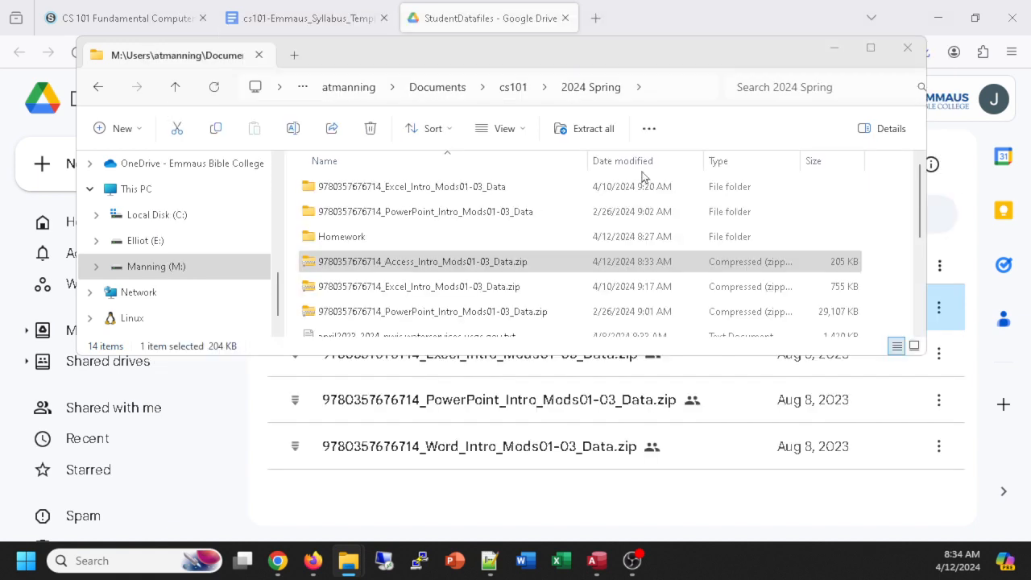
pyautogui.doubleClick(317, 269)
pyautogui.click(390, 190)
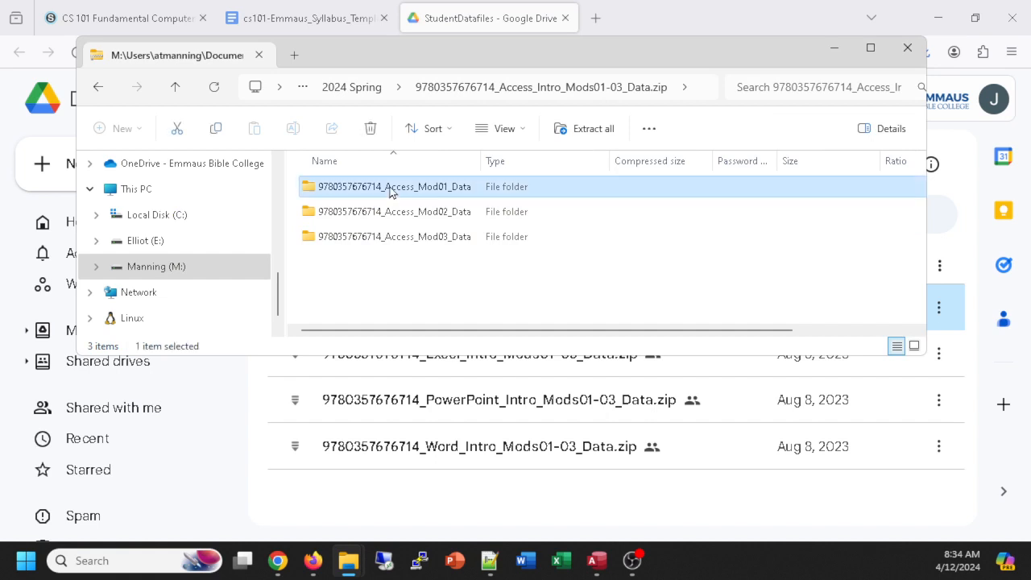
pyautogui.doubleClick(390, 190)
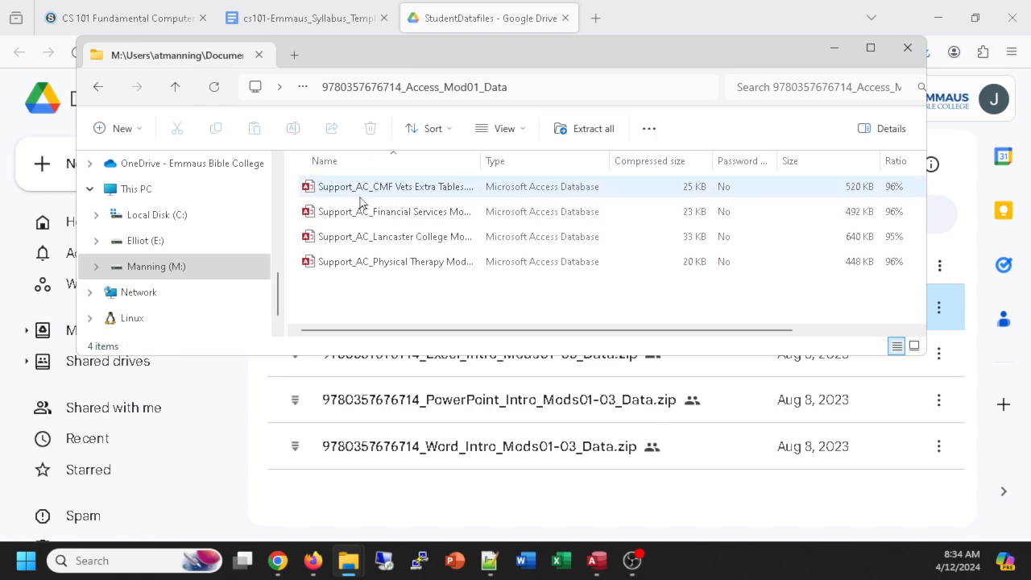
pyautogui.click(907, 50)
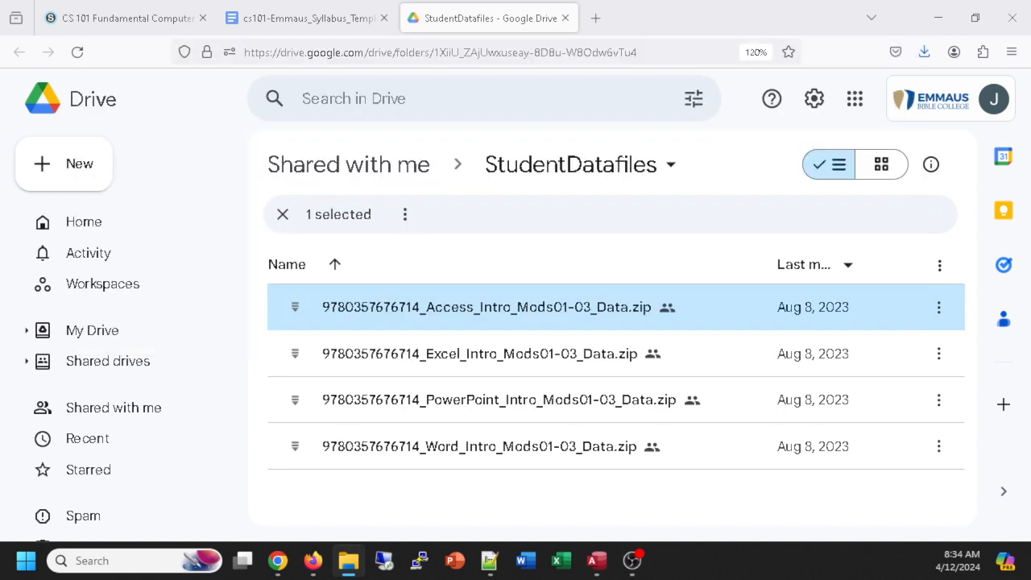
# - Restore the Mod01_Data folder window beside Drive, check the syllabus, then switch to jsmart AC1 in Access
pyautogui.moveTo(1030, 165); pyautogui.dragTo(688, 153)
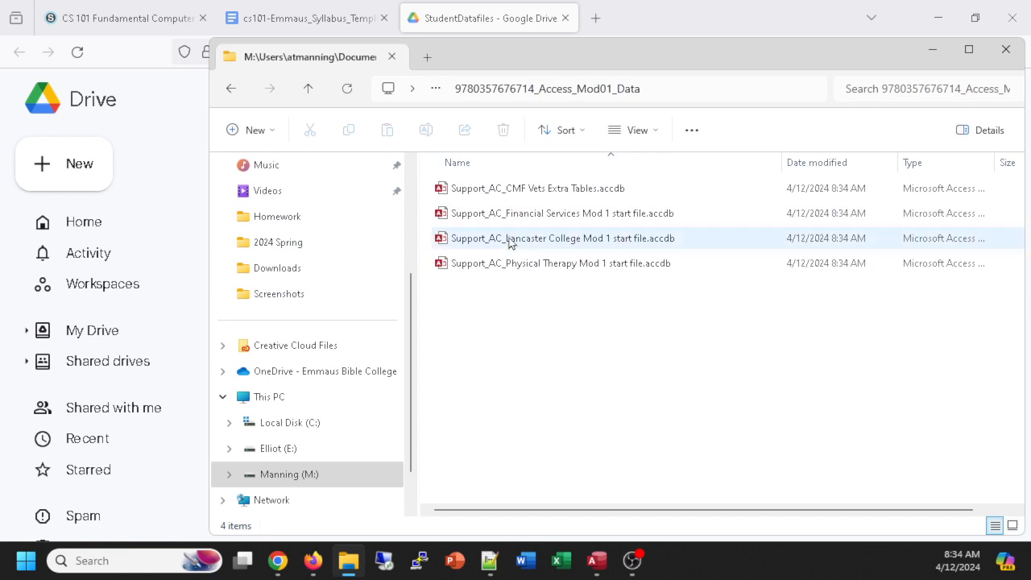
pyautogui.moveTo(472, 54); pyautogui.dragTo(575, 45)
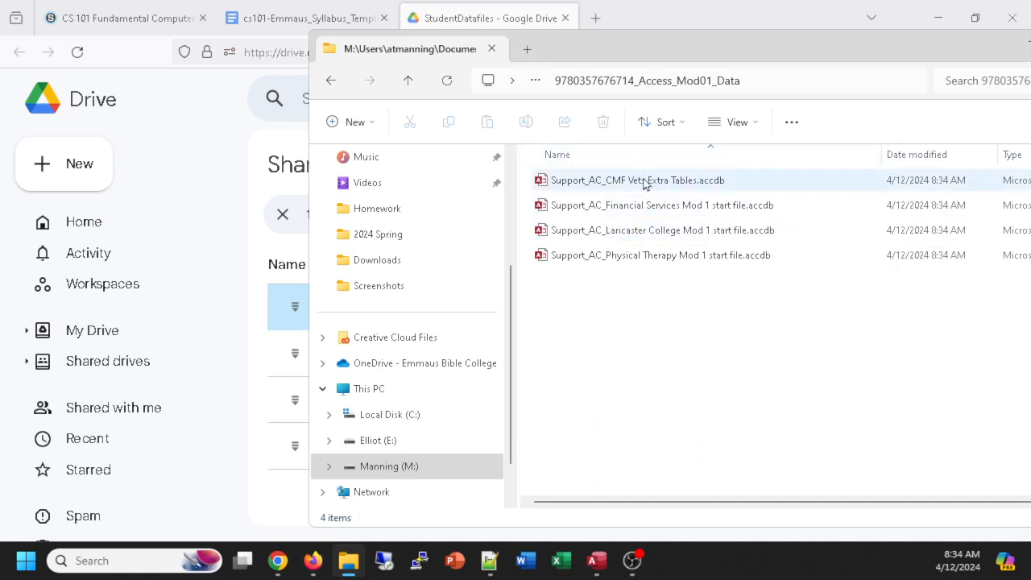
pyautogui.moveTo(597, 568)
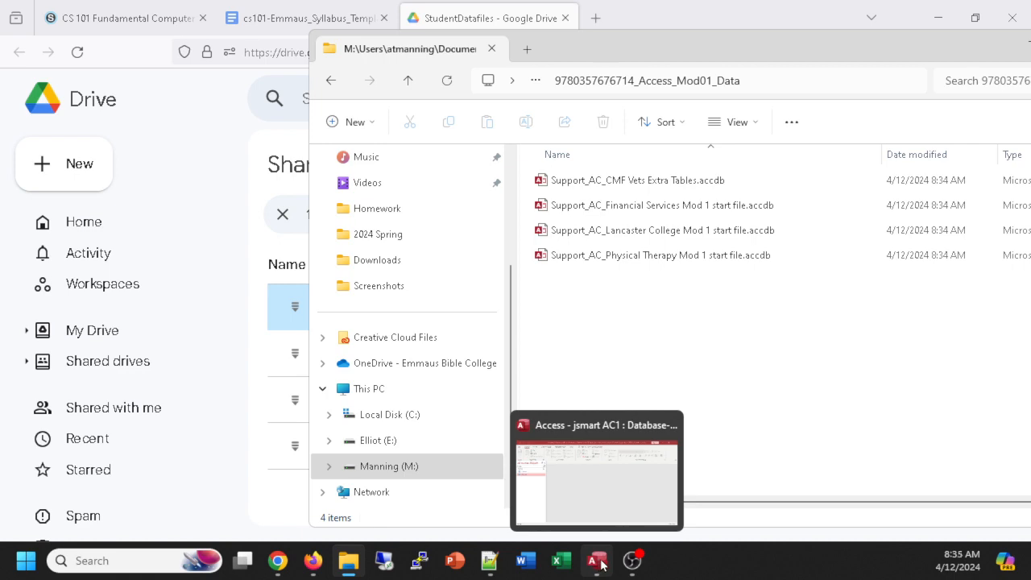
pyautogui.click(283, 18)
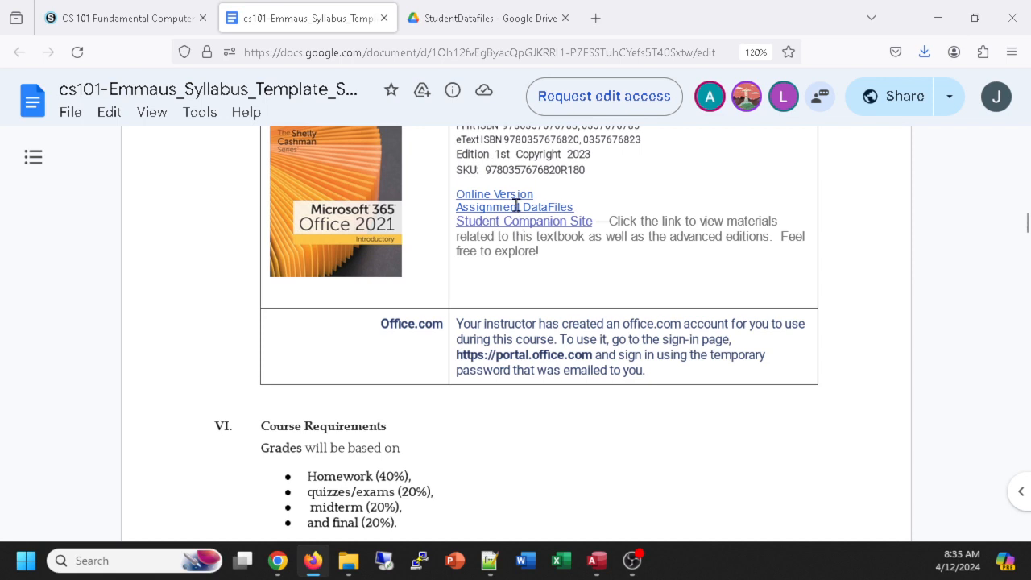
pyautogui.click(489, 18)
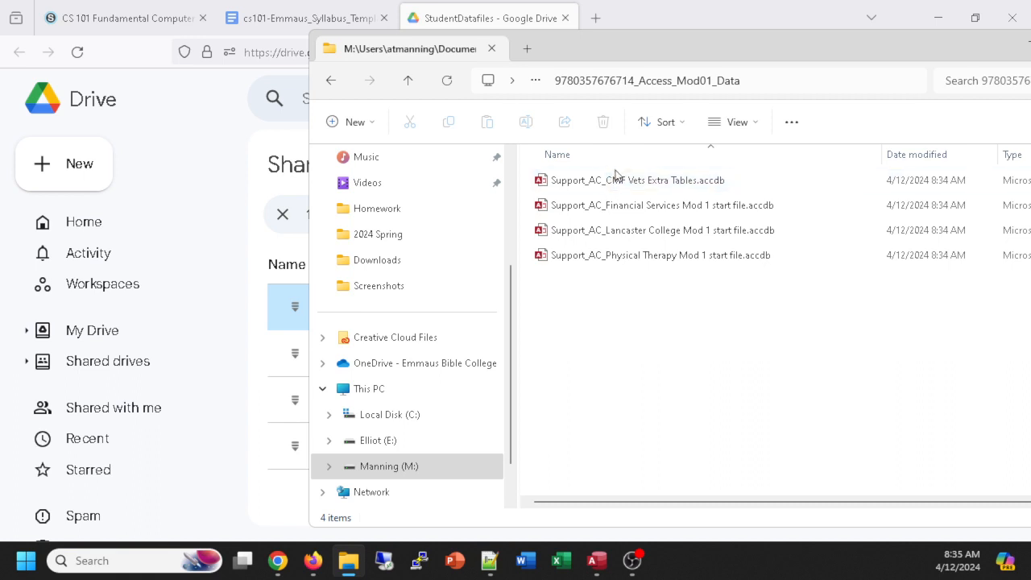
pyautogui.click(596, 561)
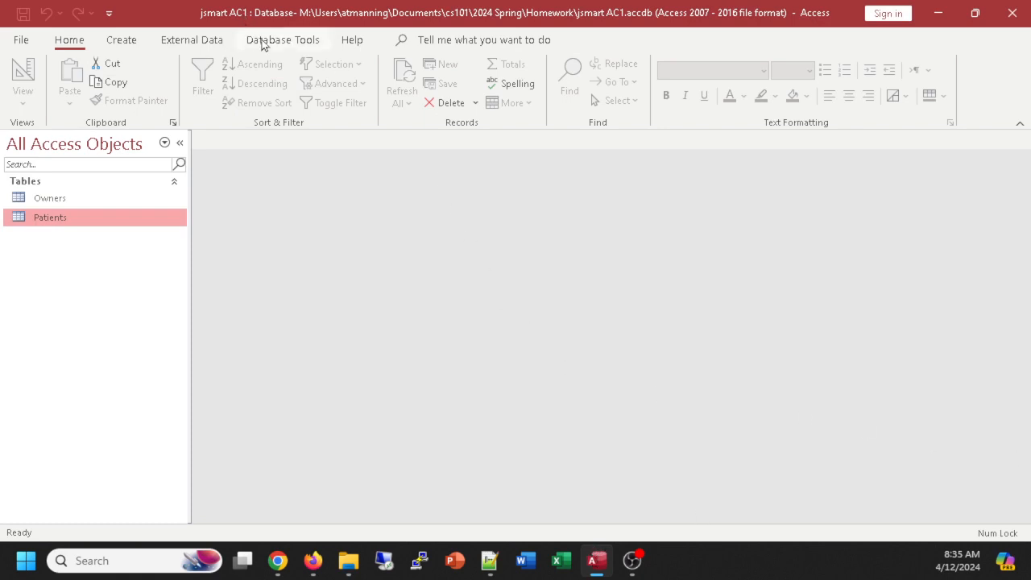
# - Begin an import from another Access database through External Data > New Data Source > From Database
pyautogui.click(209, 45)
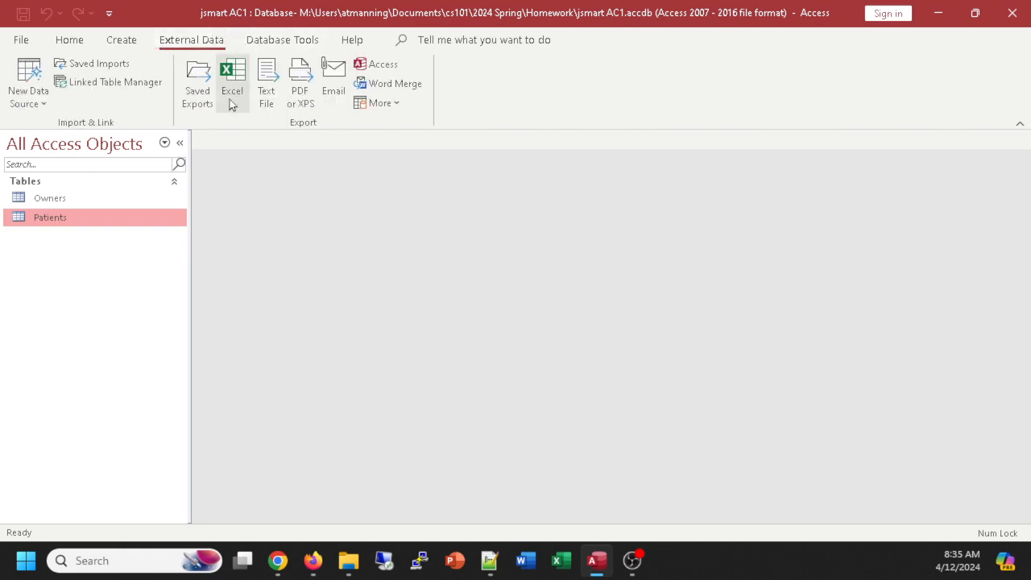
pyautogui.click(28, 78)
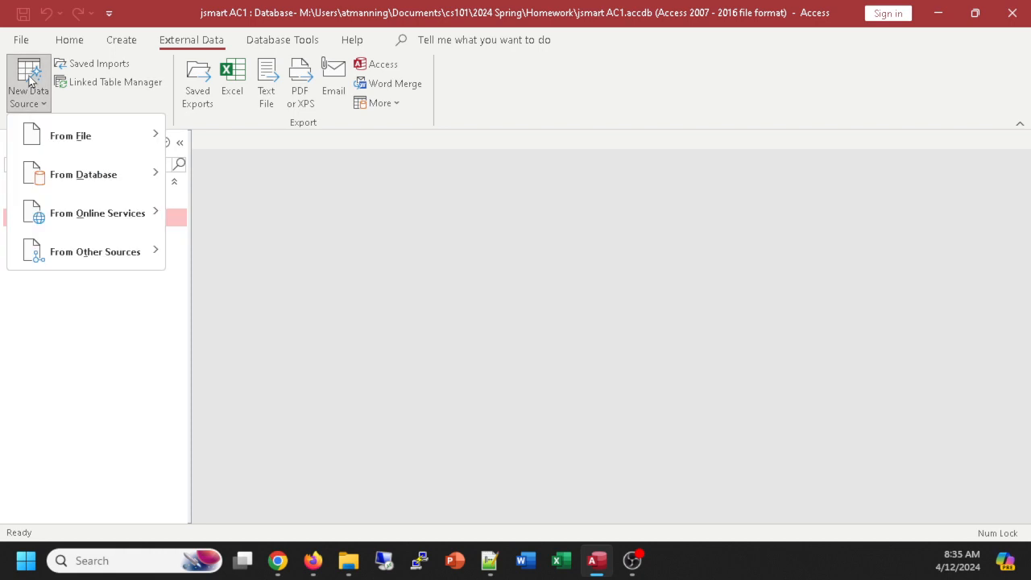
pyautogui.moveTo(65, 185)
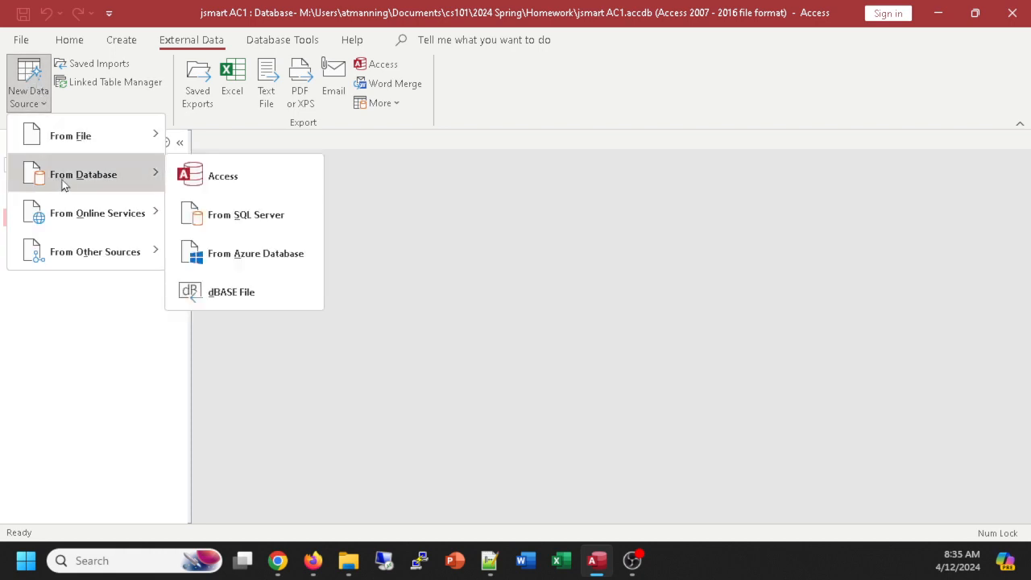
pyautogui.click(206, 176)
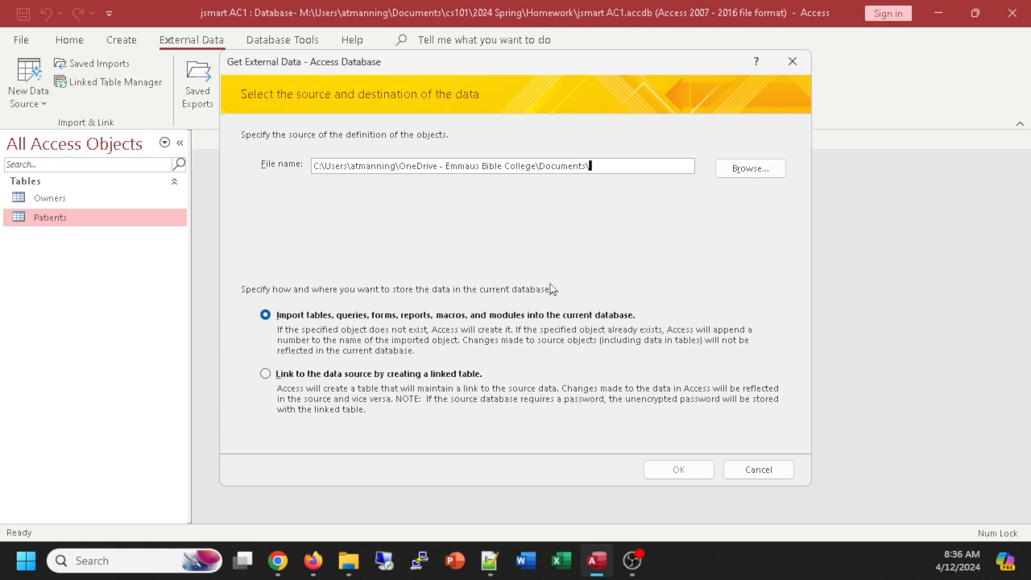
# - Browse the M: drive through Users > Documents > cs101 to the 2024 Spring folder
pyautogui.click(745, 170)
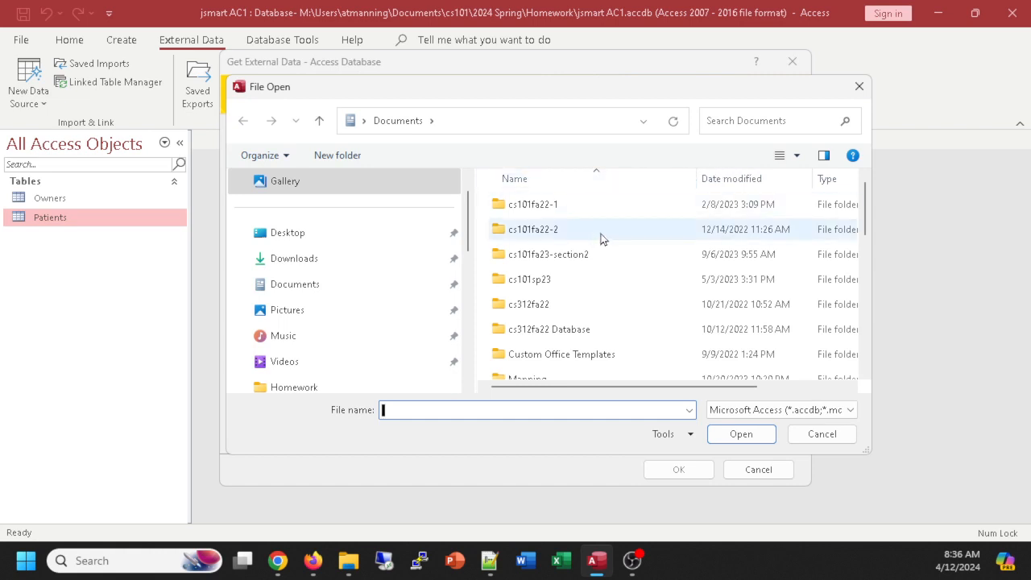
pyautogui.scroll(-3, 439, 302)
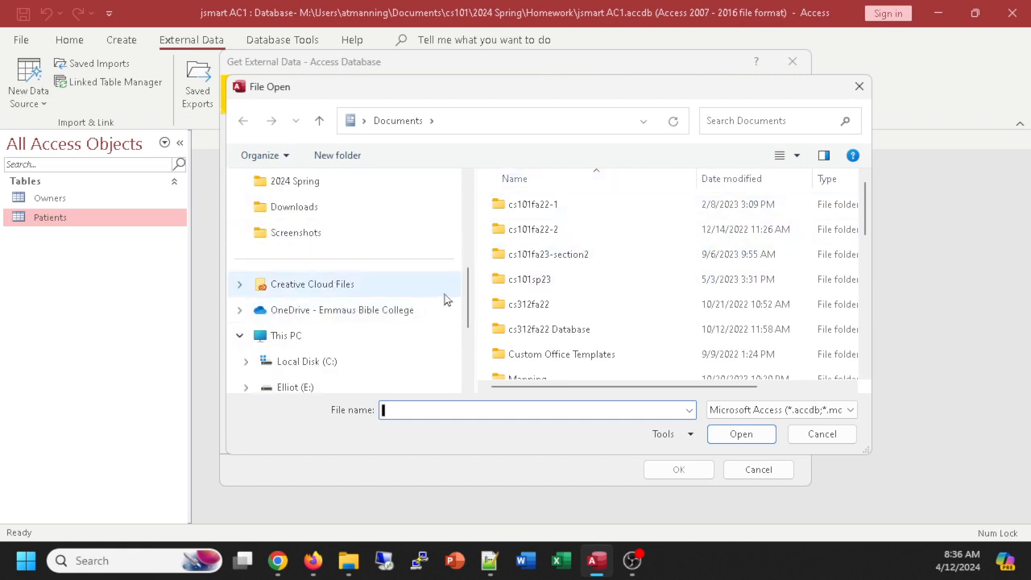
pyautogui.scroll(-2, 603, 272)
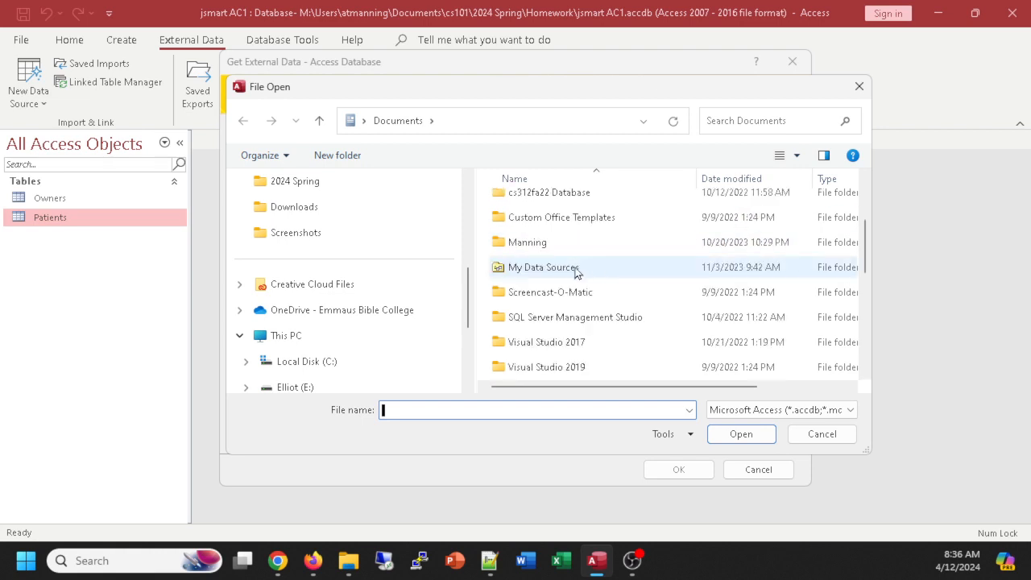
pyautogui.scroll(-2, 333, 301)
pyautogui.click(283, 259)
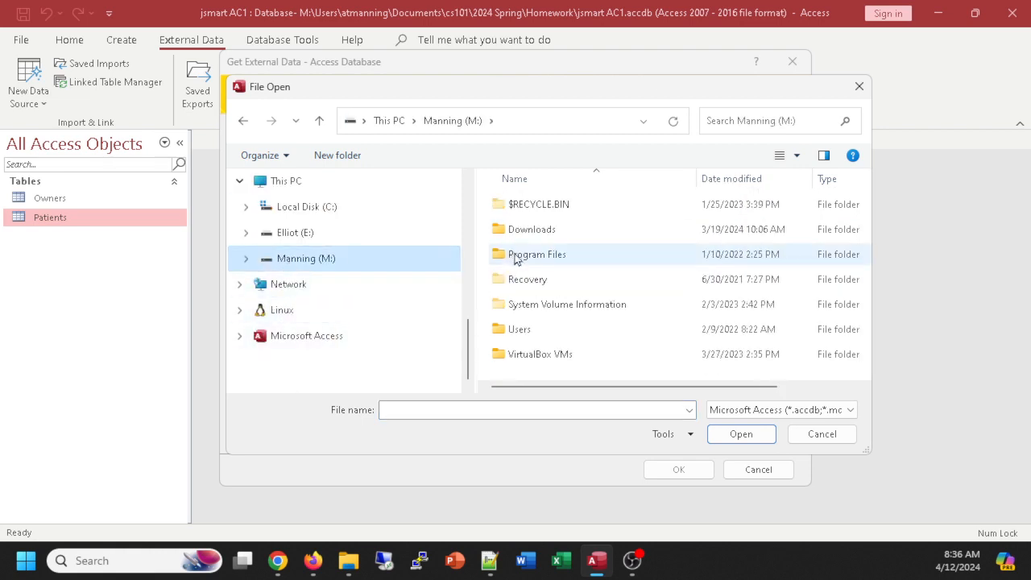
pyautogui.doubleClick(518, 330)
pyautogui.click(529, 234)
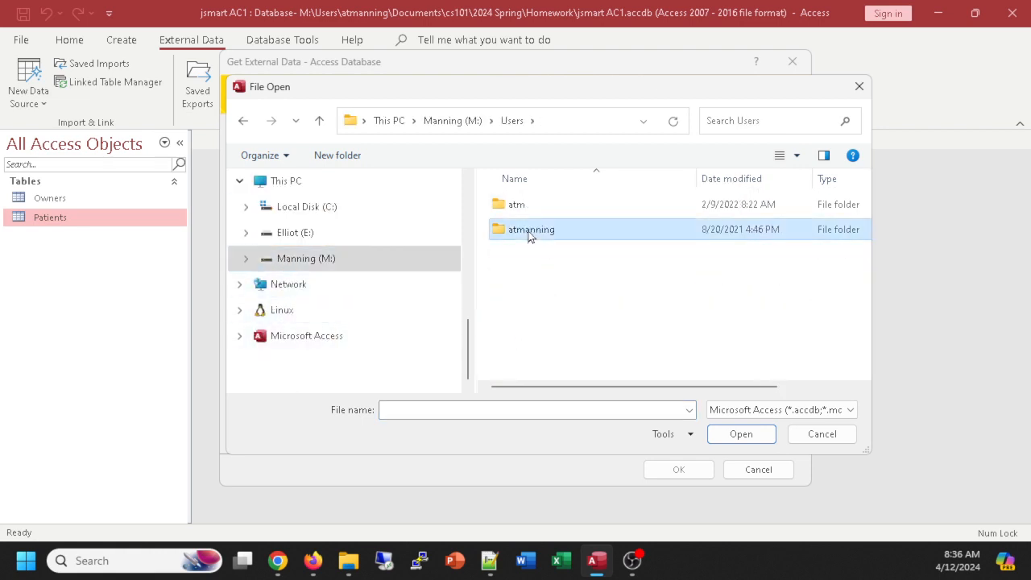
pyautogui.doubleClick(530, 232)
pyautogui.doubleClick(533, 205)
pyautogui.click(520, 282)
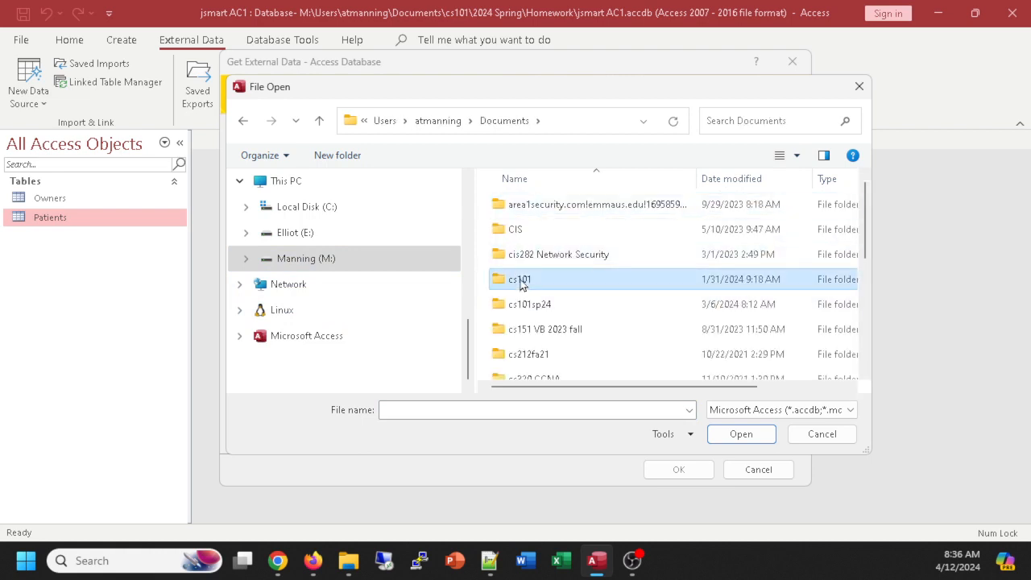
pyautogui.doubleClick(519, 282)
pyautogui.doubleClick(539, 331)
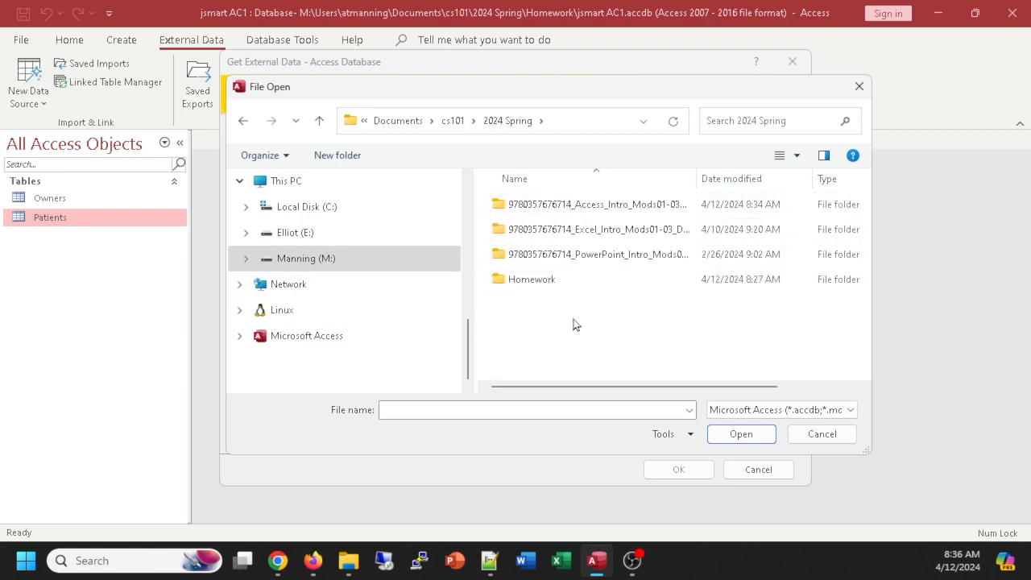
# - Open Access_Intro_Mods01-03 > Mod01_Data and pick Support_AC_CMF Vets Extra Tables.accdb as source
pyautogui.click(585, 212)
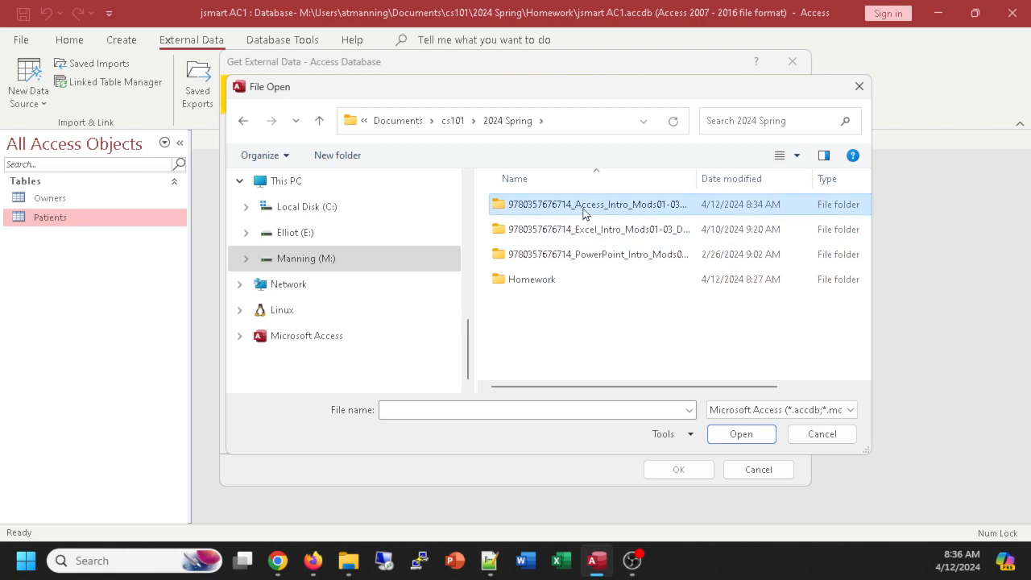
pyautogui.doubleClick(586, 212)
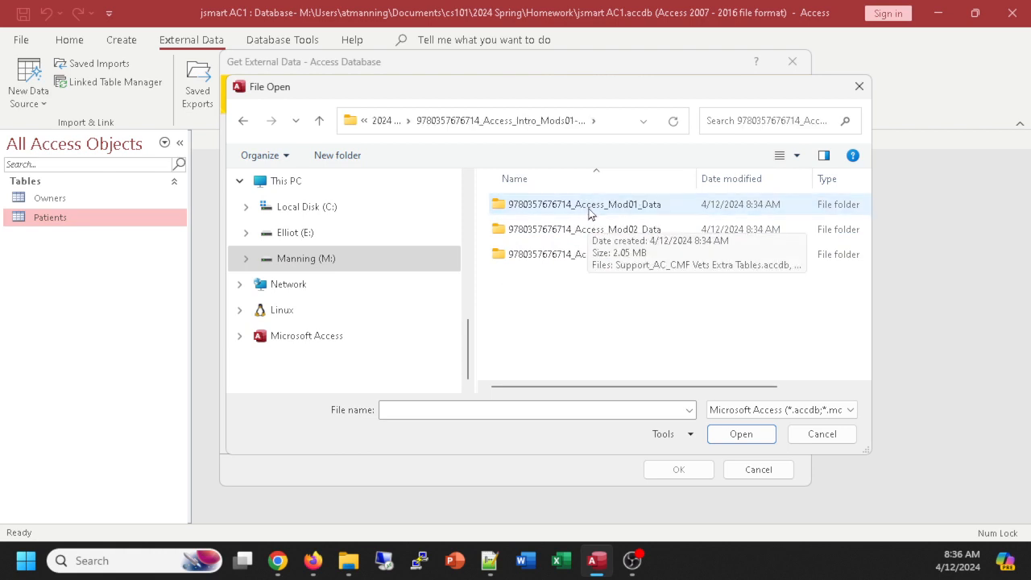
pyautogui.doubleClick(591, 213)
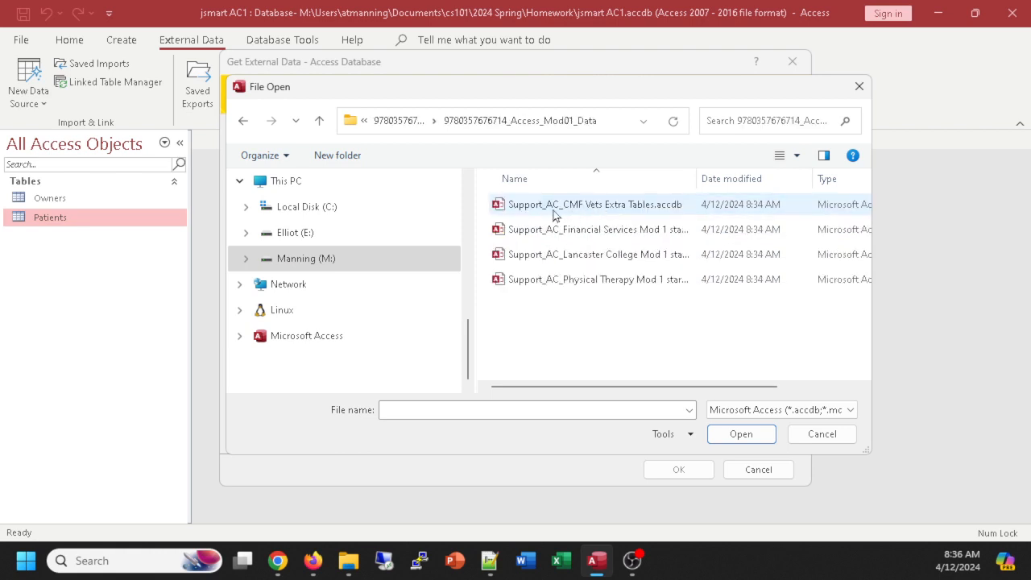
pyautogui.doubleClick(570, 205)
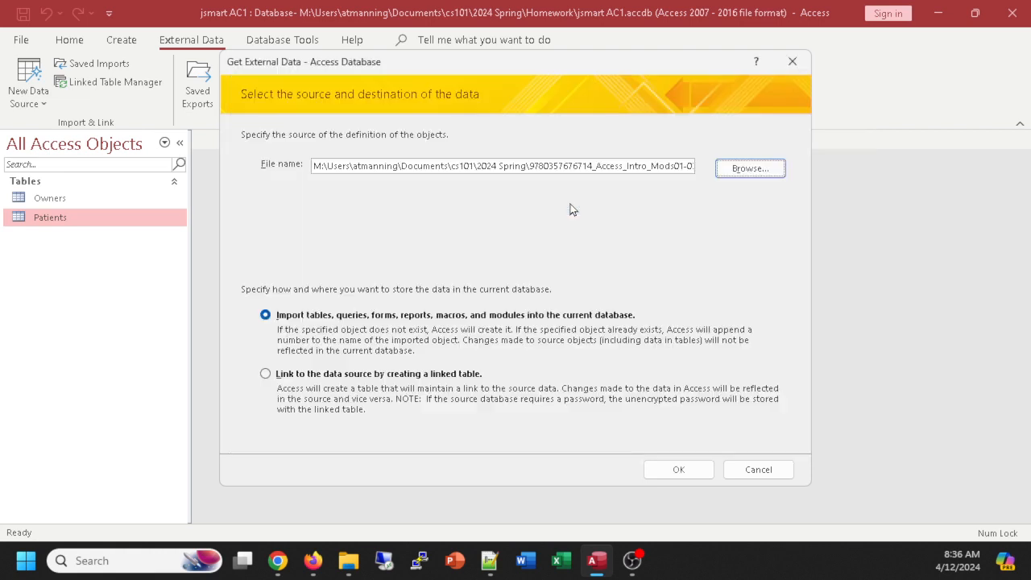
# - Import Appointments, Treatment Cost and Veterinarians and close the wizard without saving import steps
pyautogui.click(675, 470)
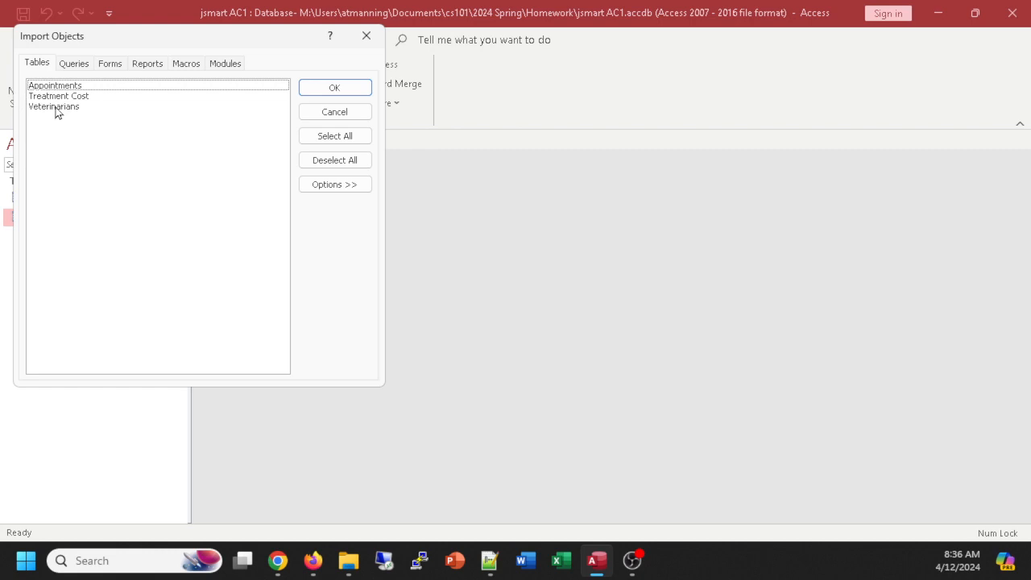
pyautogui.click(341, 137)
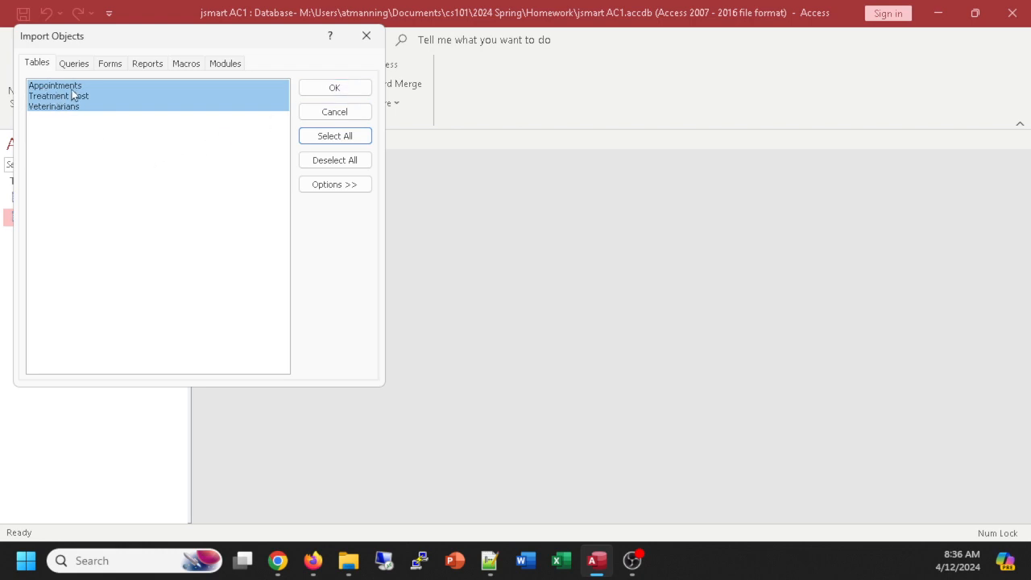
pyautogui.click(335, 89)
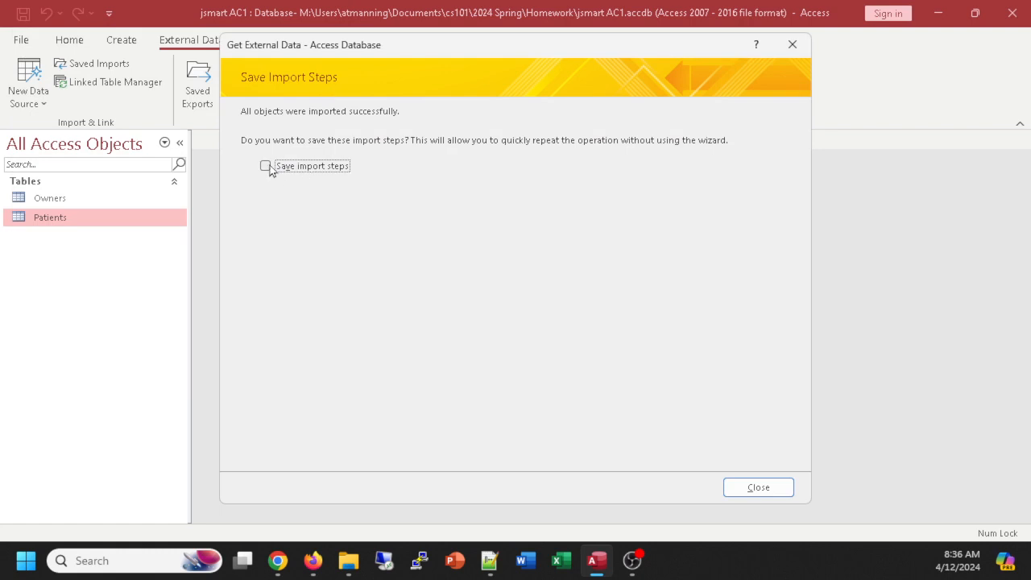
pyautogui.click(749, 491)
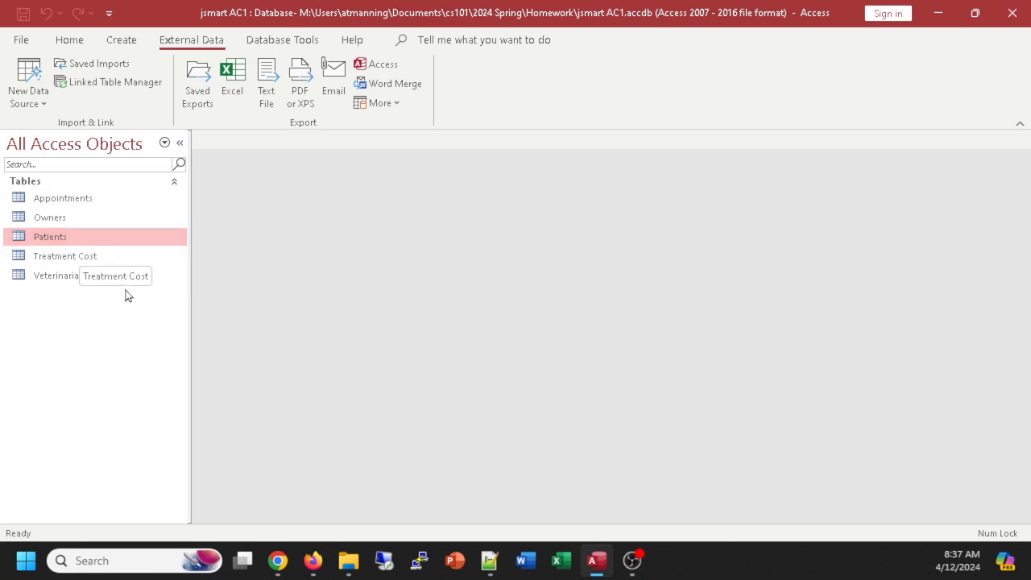
# - Select each of the five tables in the navigation pane to review them
pyautogui.click(58, 221)
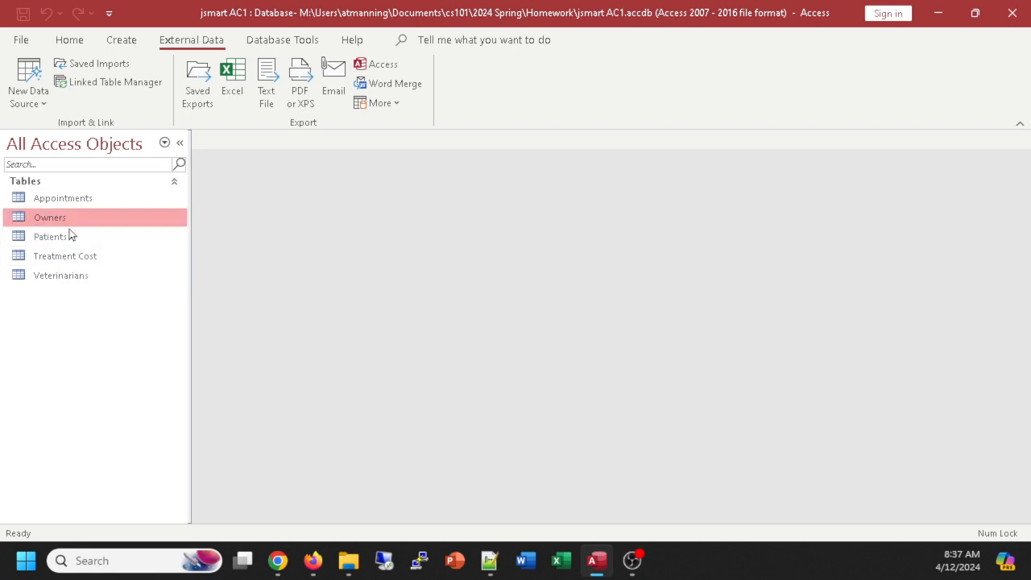
pyautogui.click(64, 244)
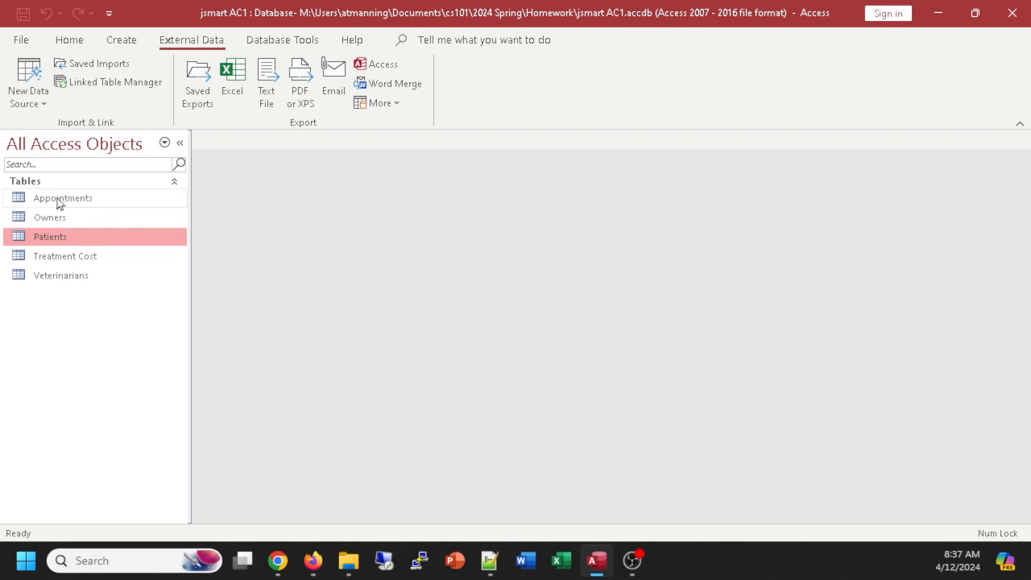
pyautogui.click(59, 201)
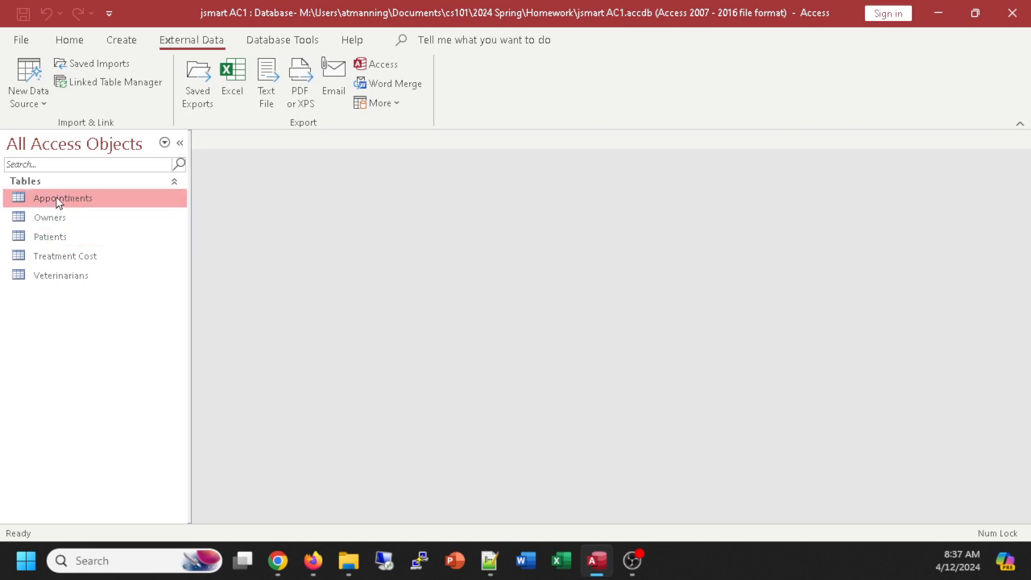
pyautogui.click(65, 258)
pyautogui.click(63, 277)
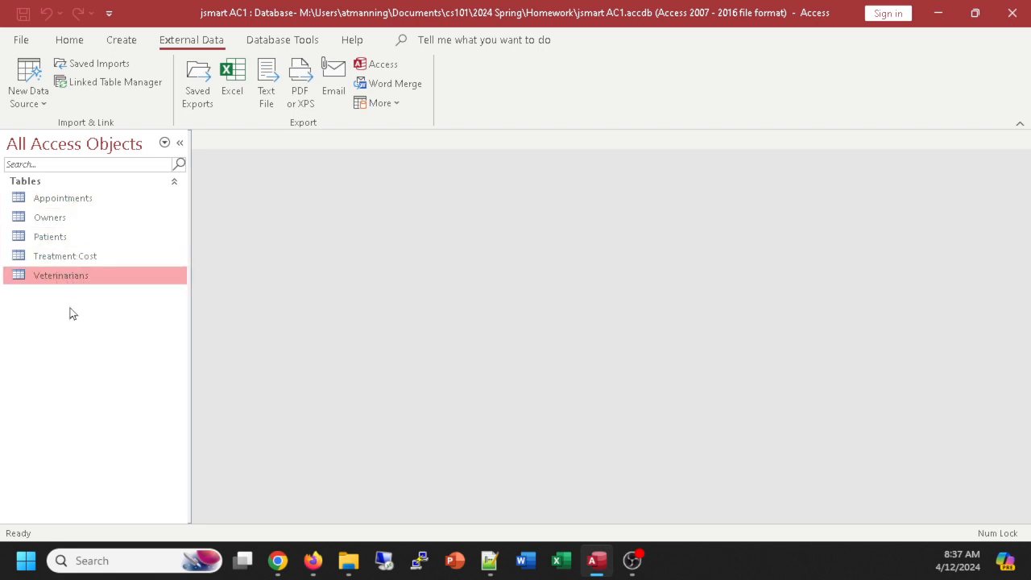
# - Delete the Appointments, Treatment Cost and Veterinarians tables, confirming each deletion
pyautogui.click(67, 202)
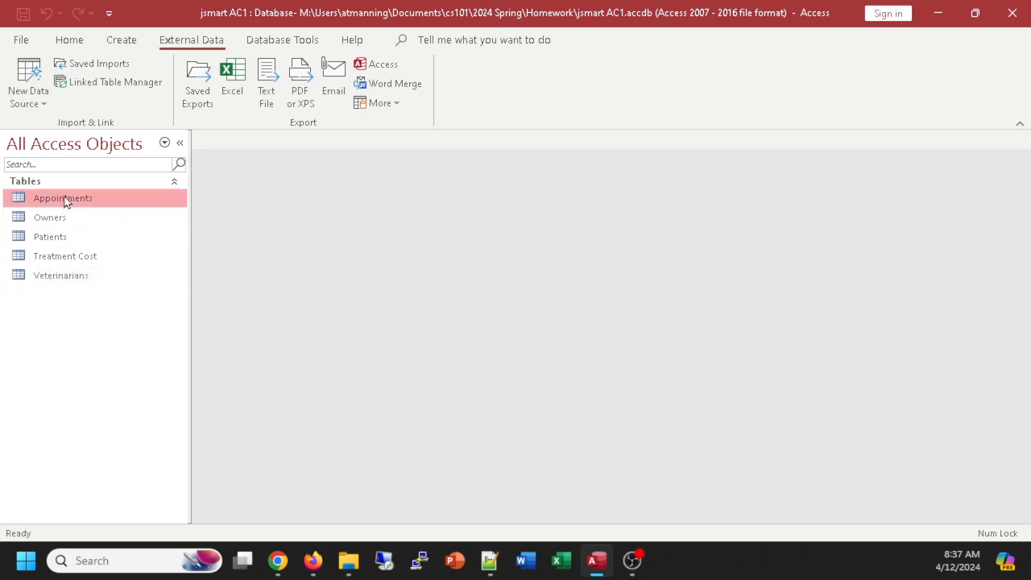
pyautogui.press('Delete')
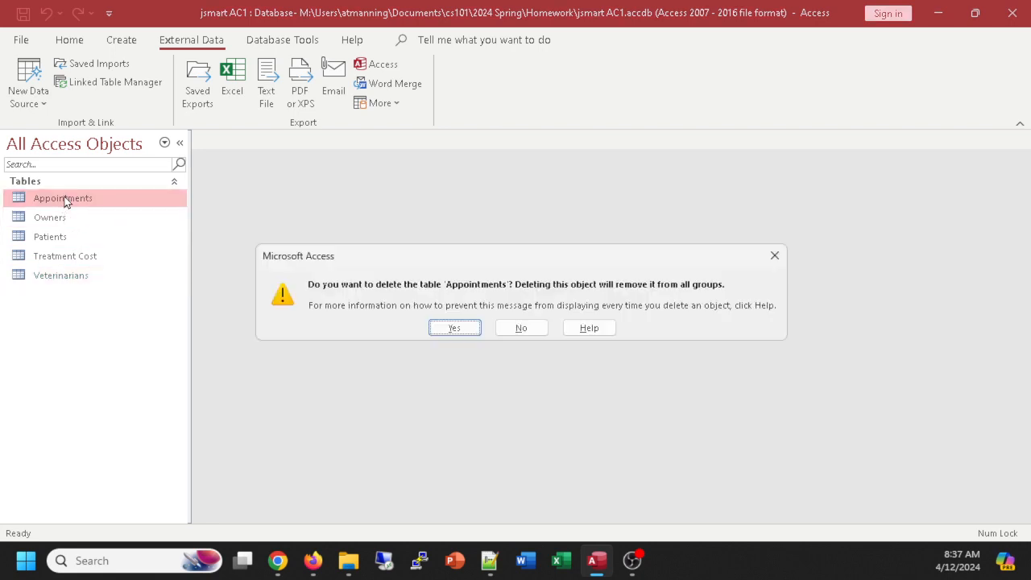
pyautogui.click(456, 329)
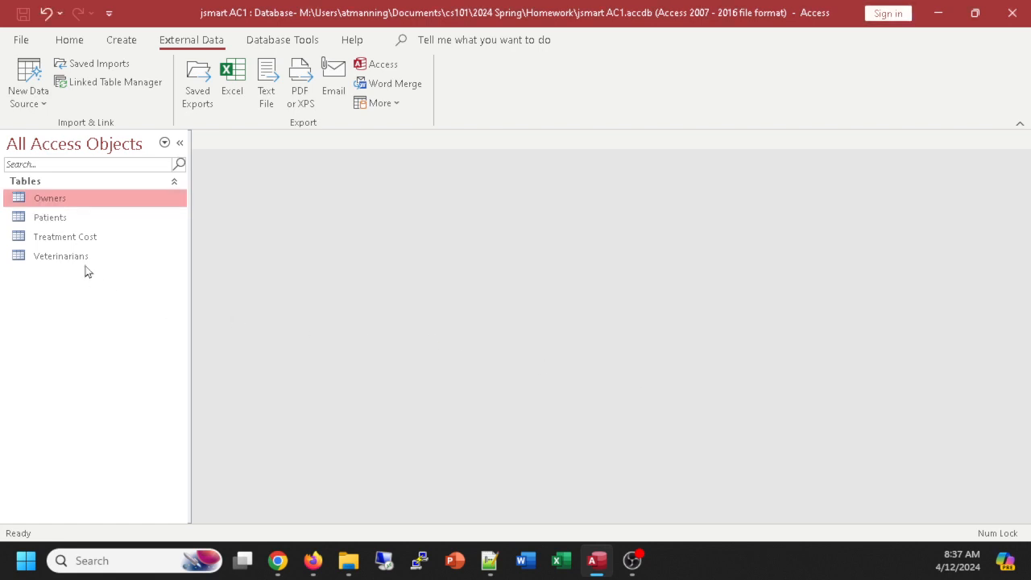
pyautogui.click(67, 241)
pyautogui.press('Delete')
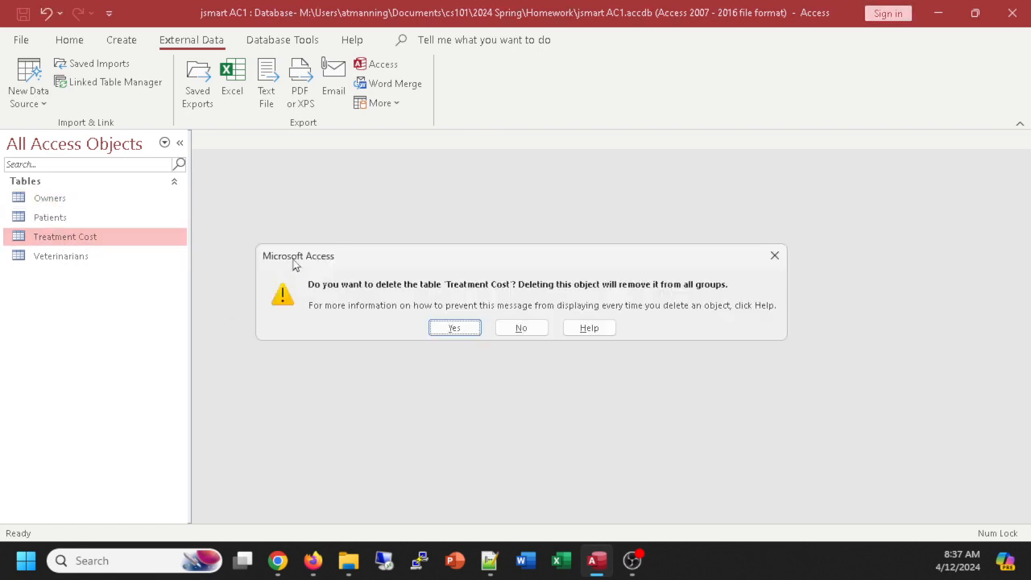
pyautogui.click(455, 328)
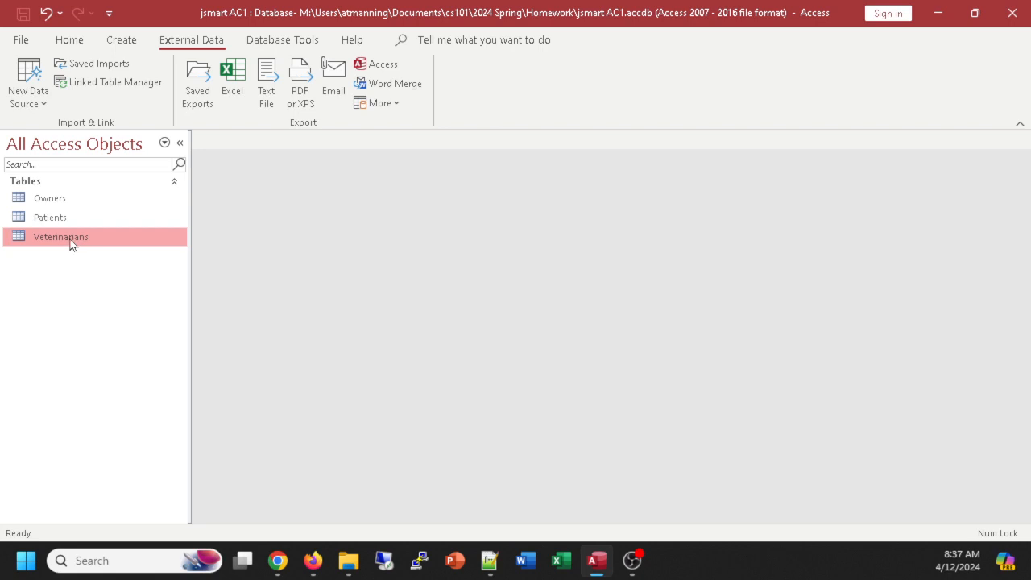
pyautogui.press('Delete')
pyautogui.click(453, 326)
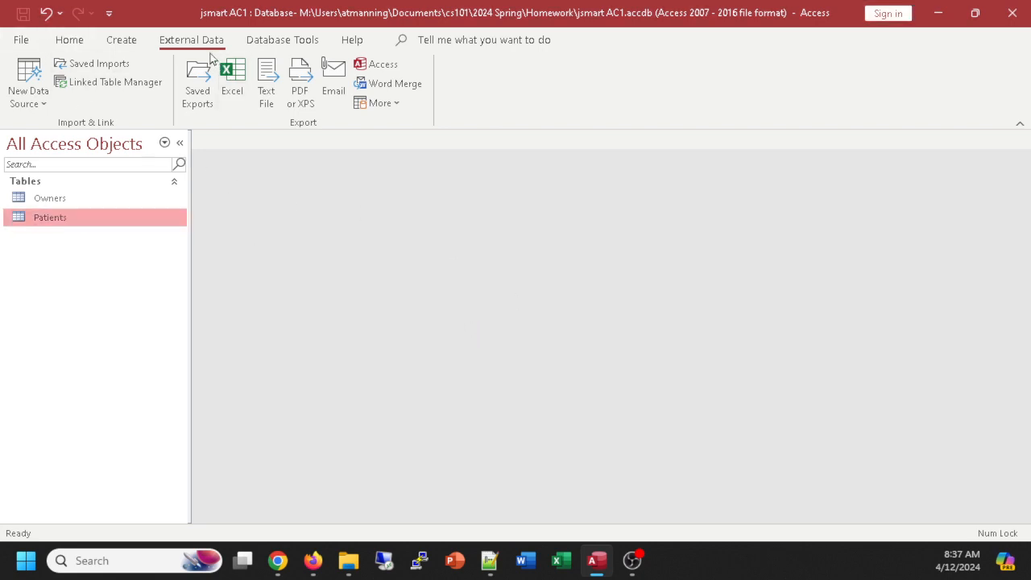
# - Re-import all three tables from Support_AC_CMF Vets Extra Tables.accdb using Select All, then close the wizard
pyautogui.click(23, 88)
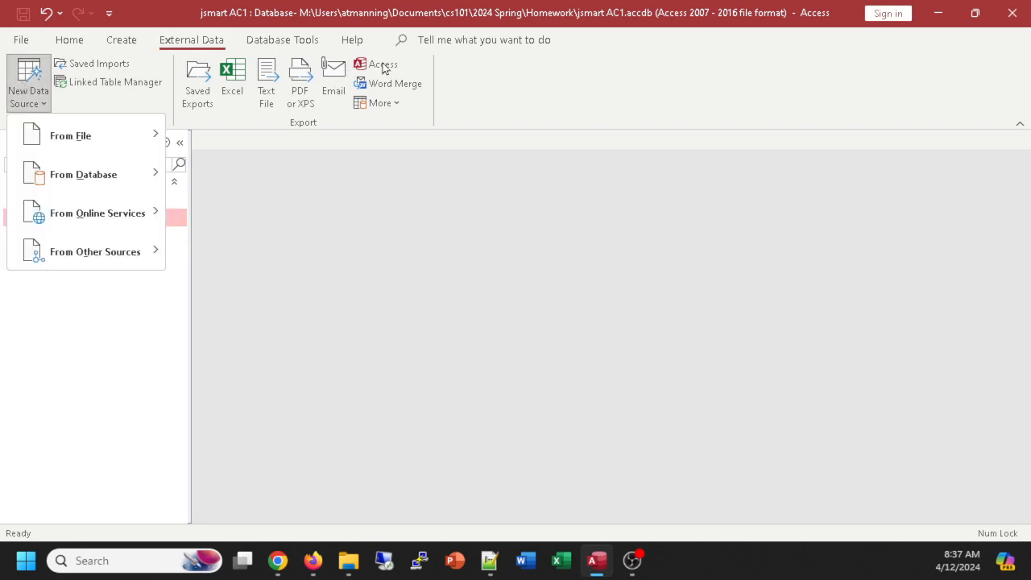
pyautogui.moveTo(98, 169)
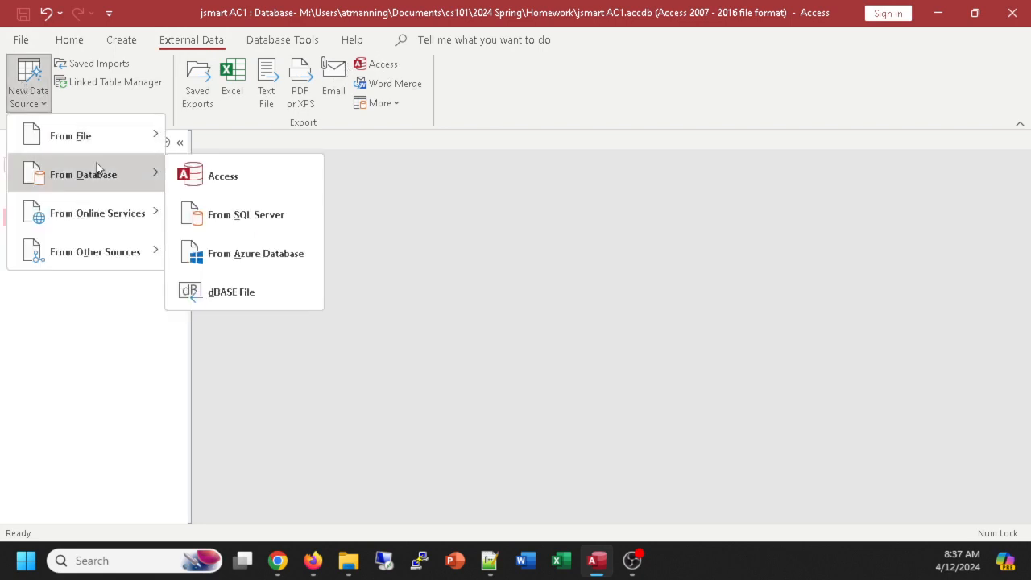
pyautogui.click(201, 177)
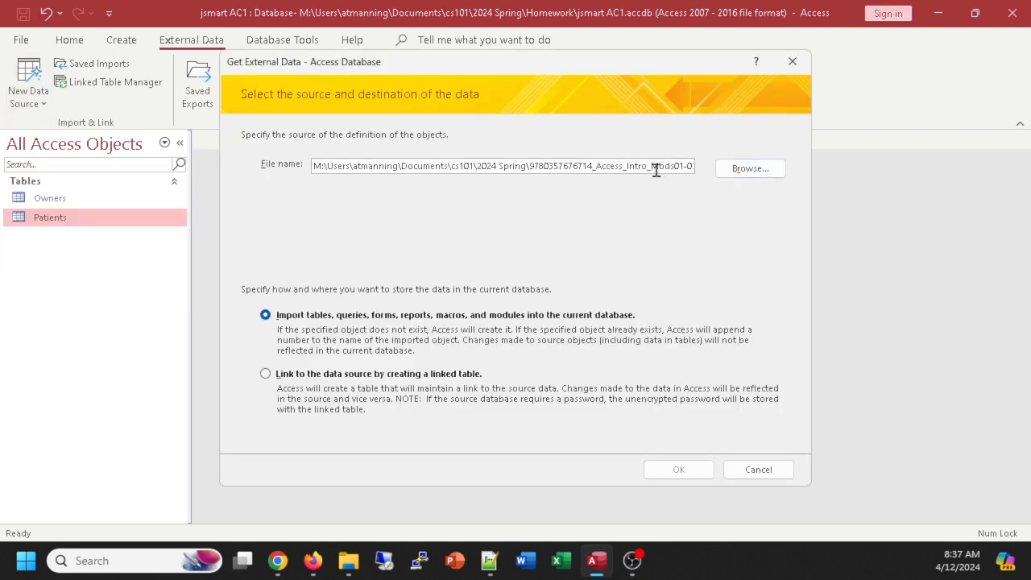
pyautogui.click(748, 169)
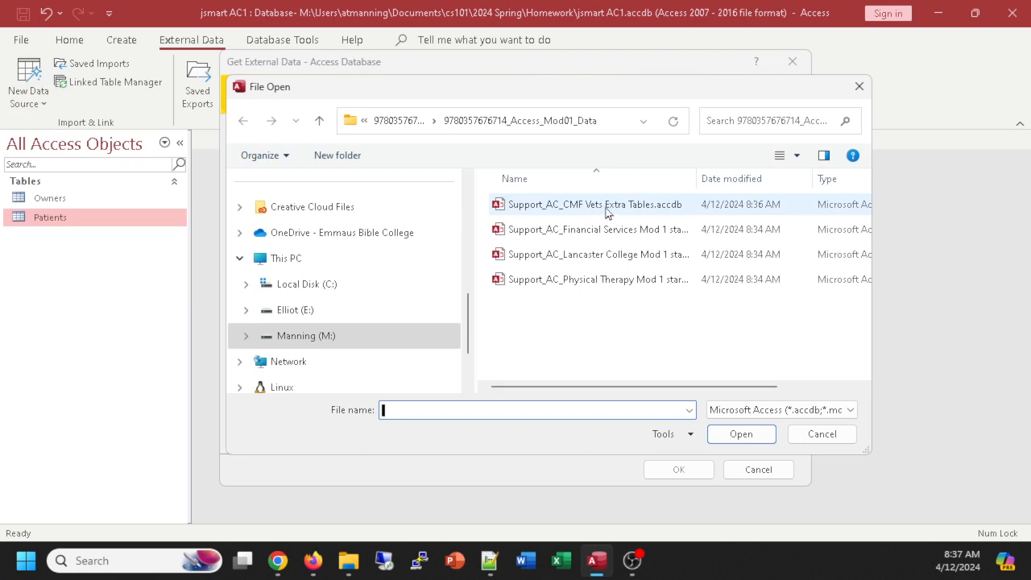
pyautogui.click(553, 209)
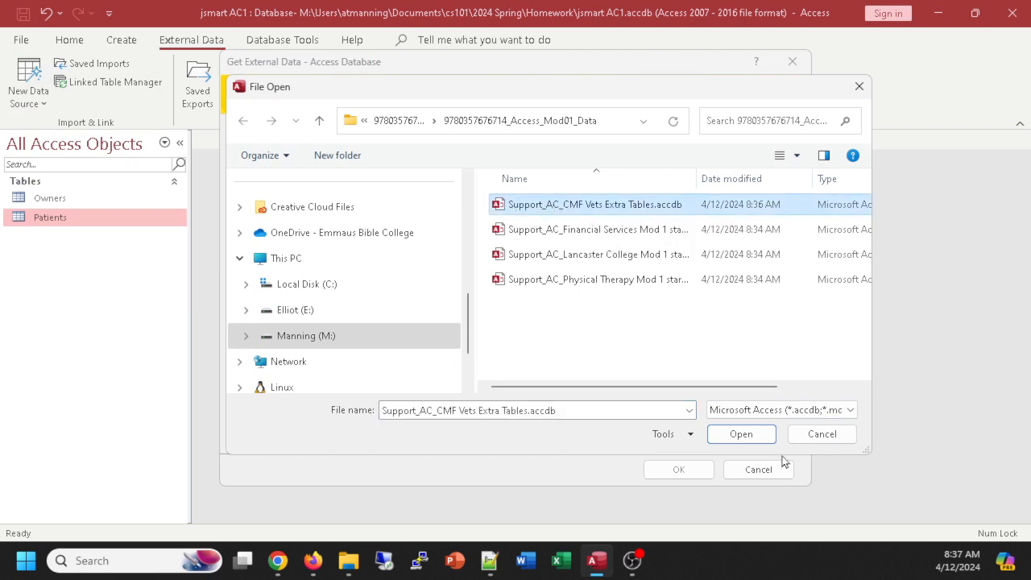
pyautogui.click(762, 433)
pyautogui.click(670, 469)
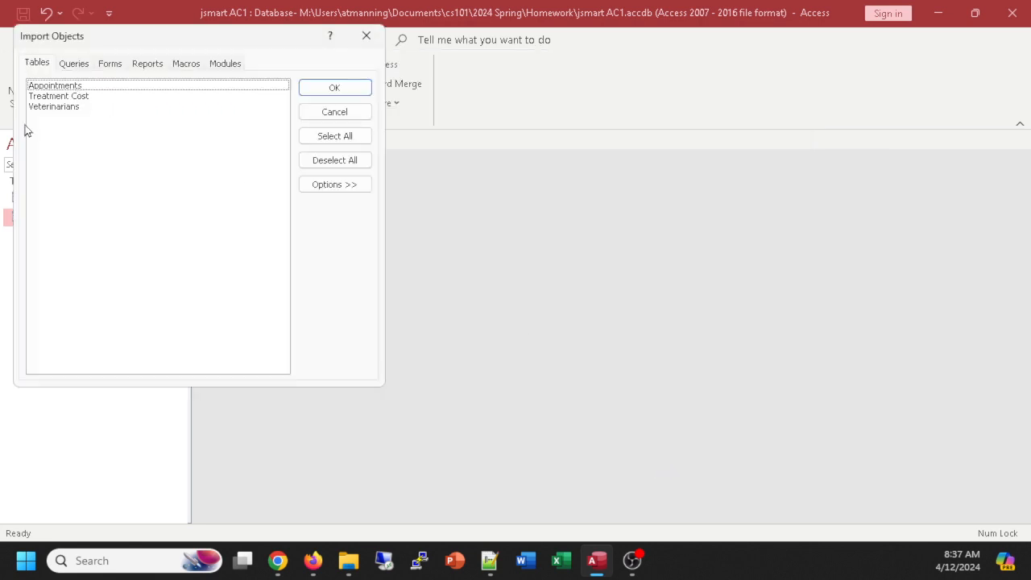
pyautogui.click(357, 137)
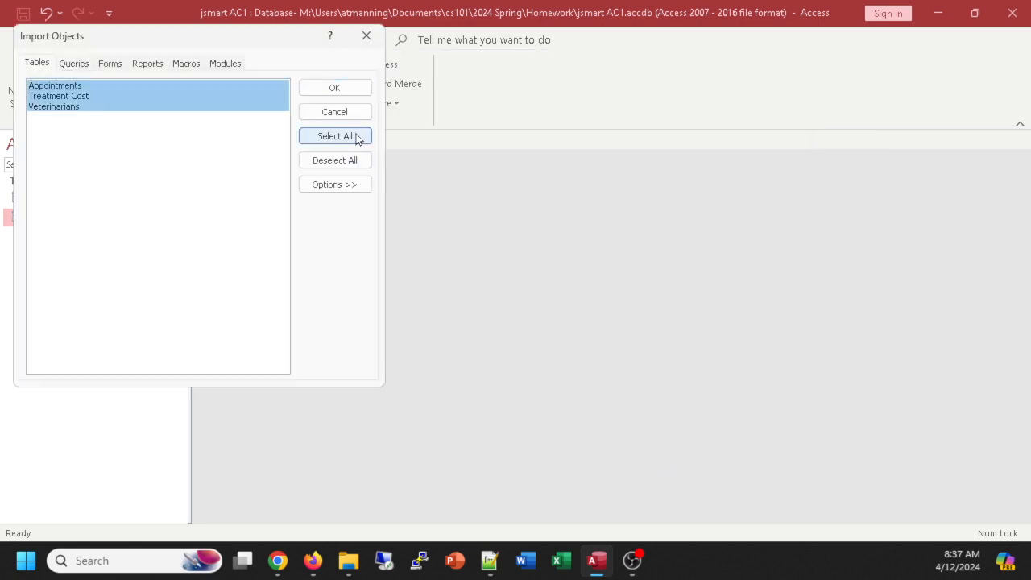
pyautogui.click(353, 92)
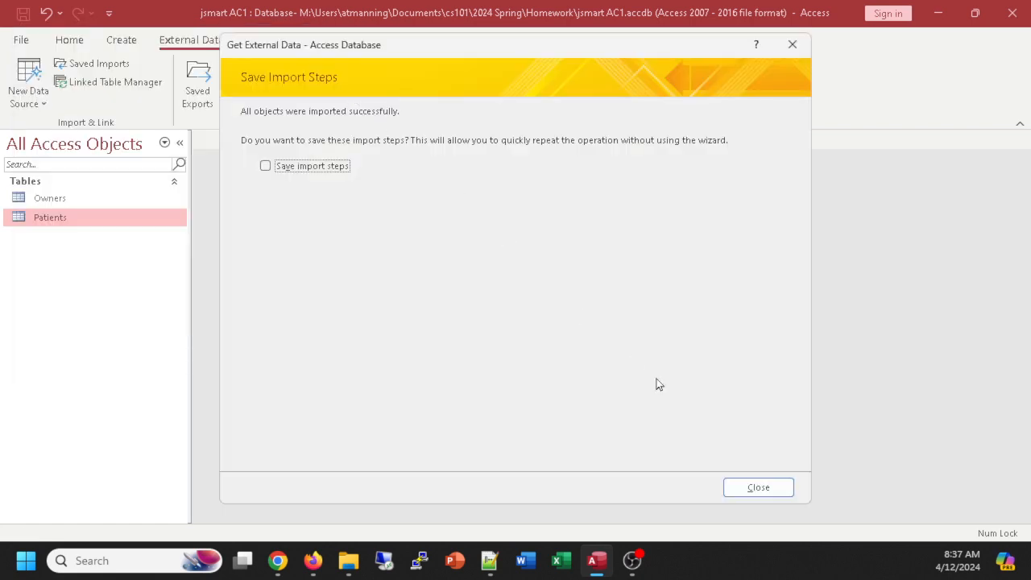
pyautogui.click(770, 489)
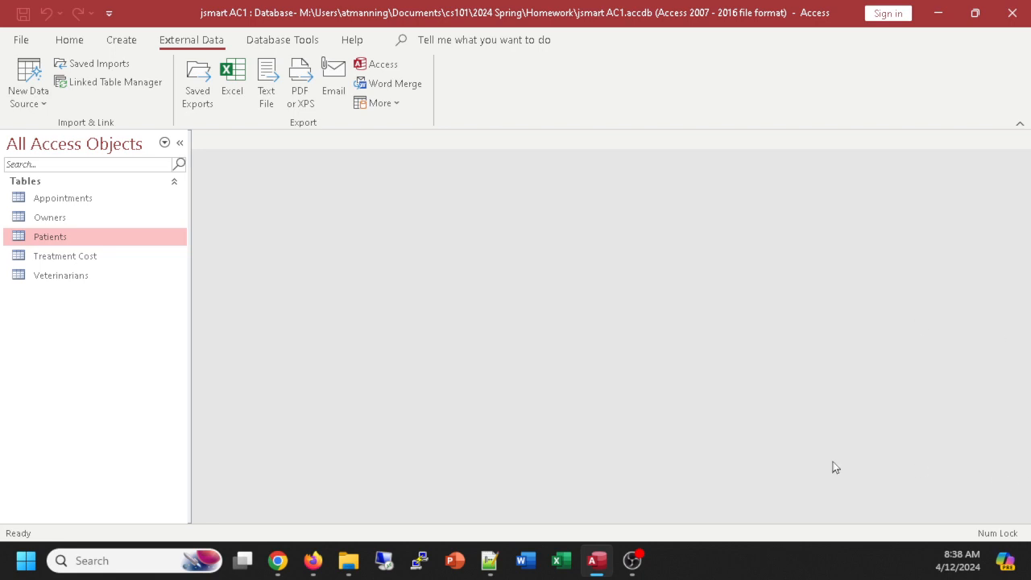
pyautogui.click(642, 566)
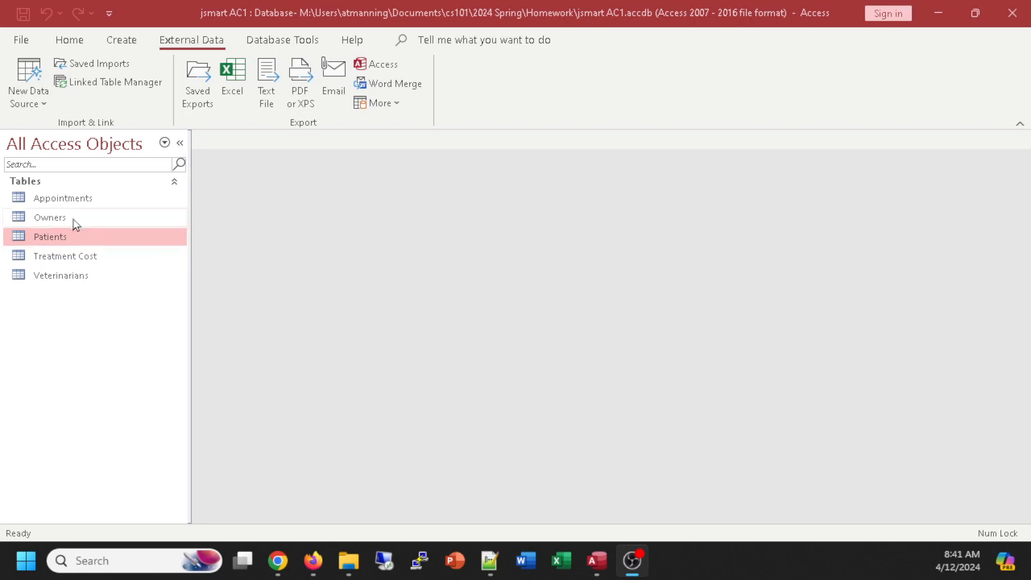
pyautogui.doubleClick(65, 200)
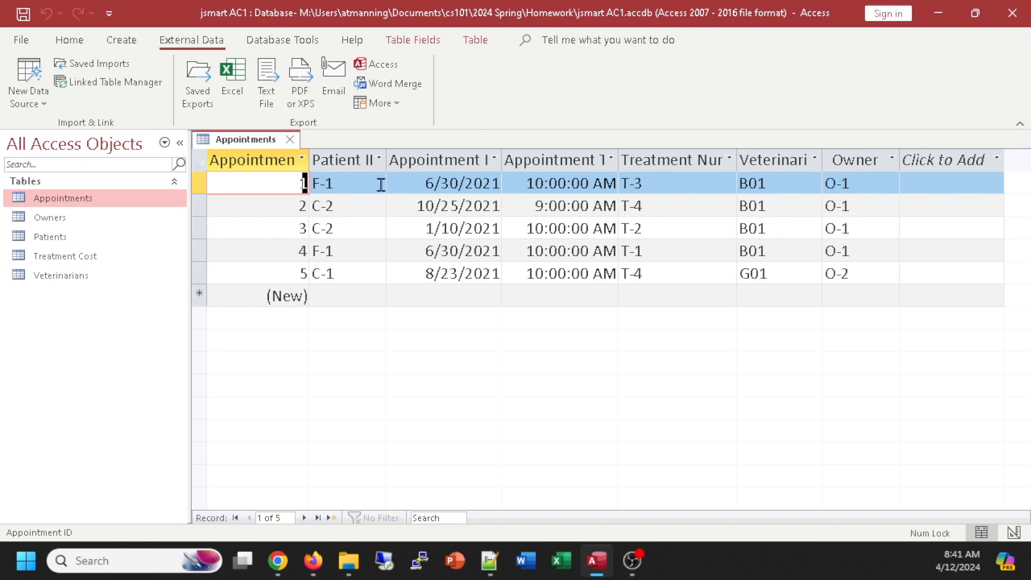
pyautogui.click(291, 140)
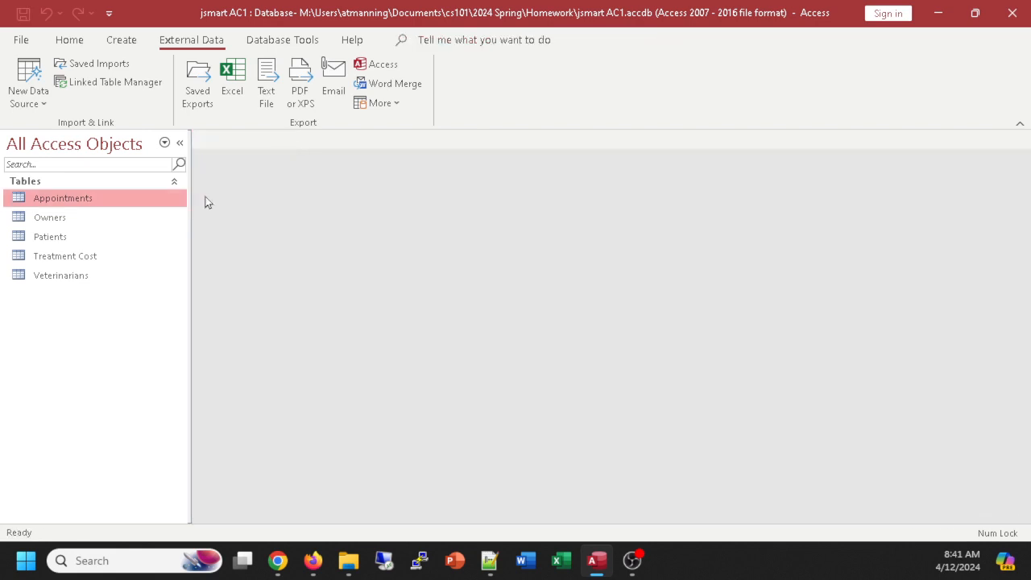
# - Glance at Treatment Cost, then open the Veterinarians table in Datasheet View
pyautogui.doubleClick(63, 256)
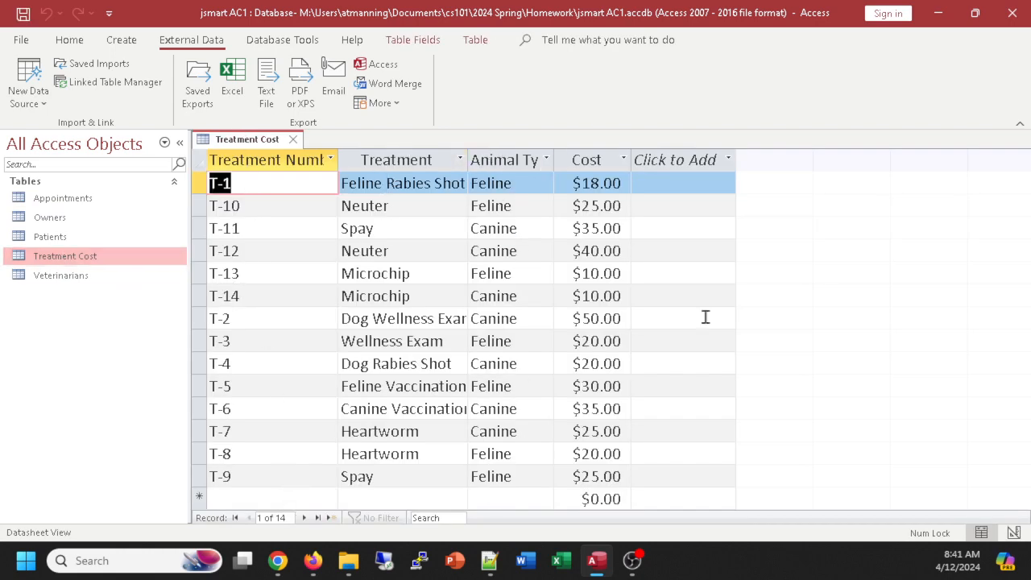
pyautogui.click(293, 139)
pyautogui.doubleClick(77, 276)
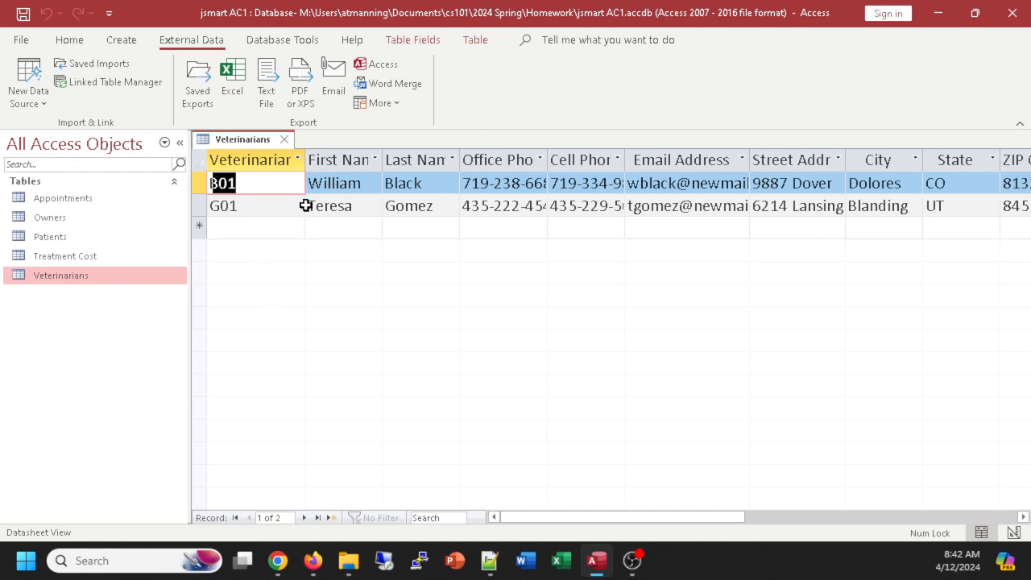
pyautogui.click(69, 42)
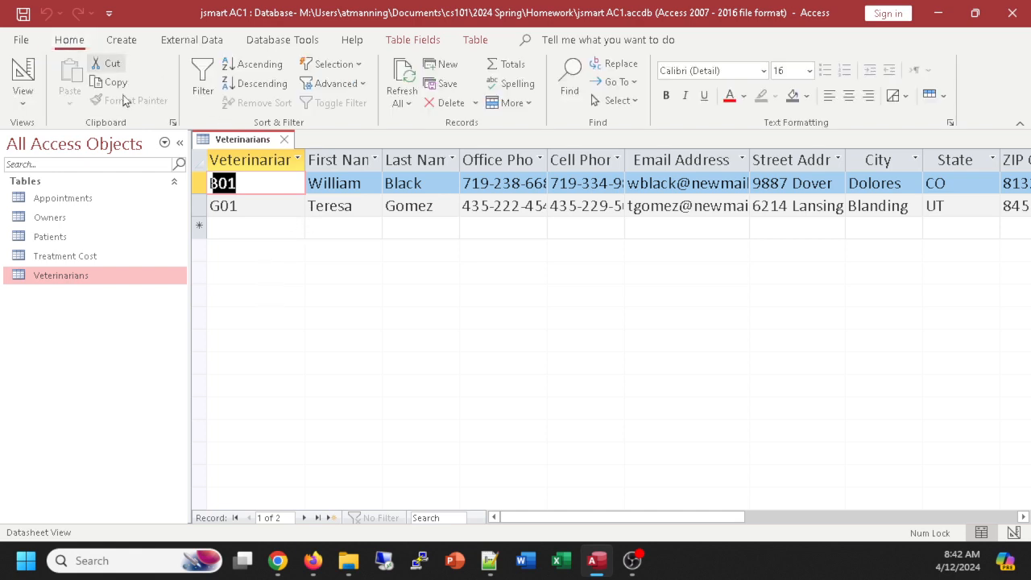
pyautogui.click(22, 74)
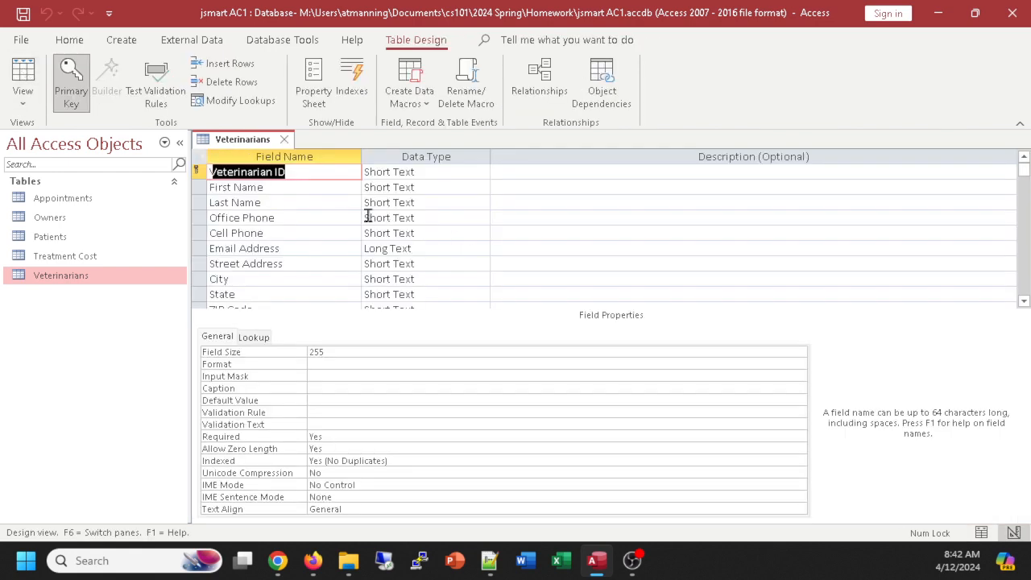
pyautogui.scroll(-2, 308, 225)
pyautogui.scroll(2, 309, 225)
pyautogui.scroll(-2, 428, 246)
pyautogui.scroll(2, 430, 252)
pyautogui.click(283, 140)
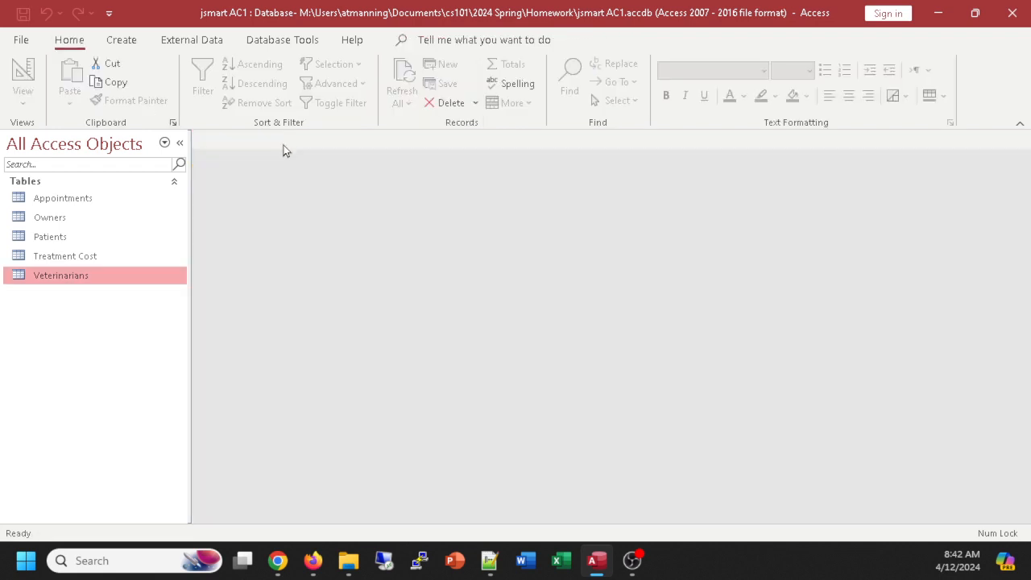
pyautogui.rightClick(69, 256)
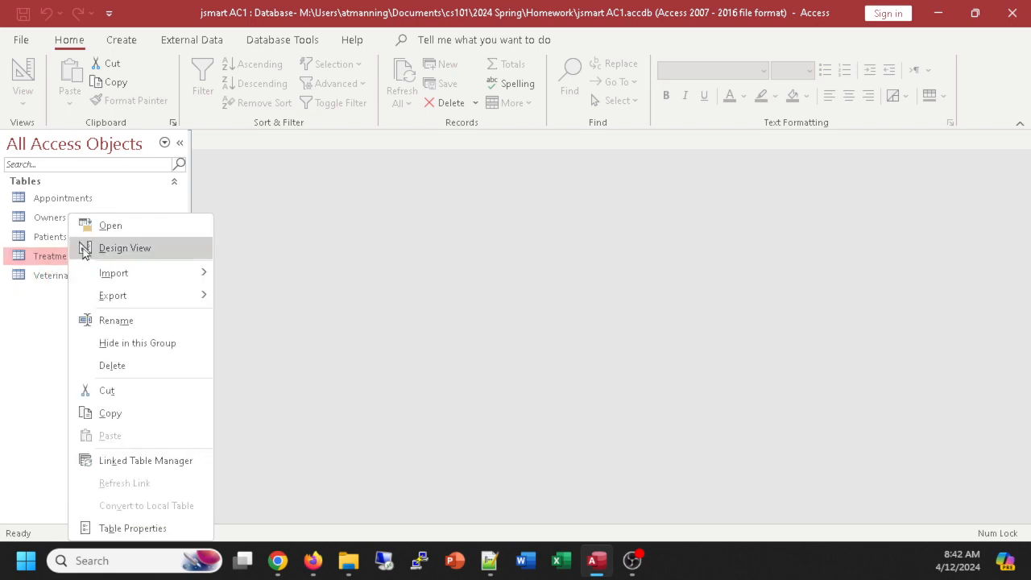
pyautogui.click(125, 248)
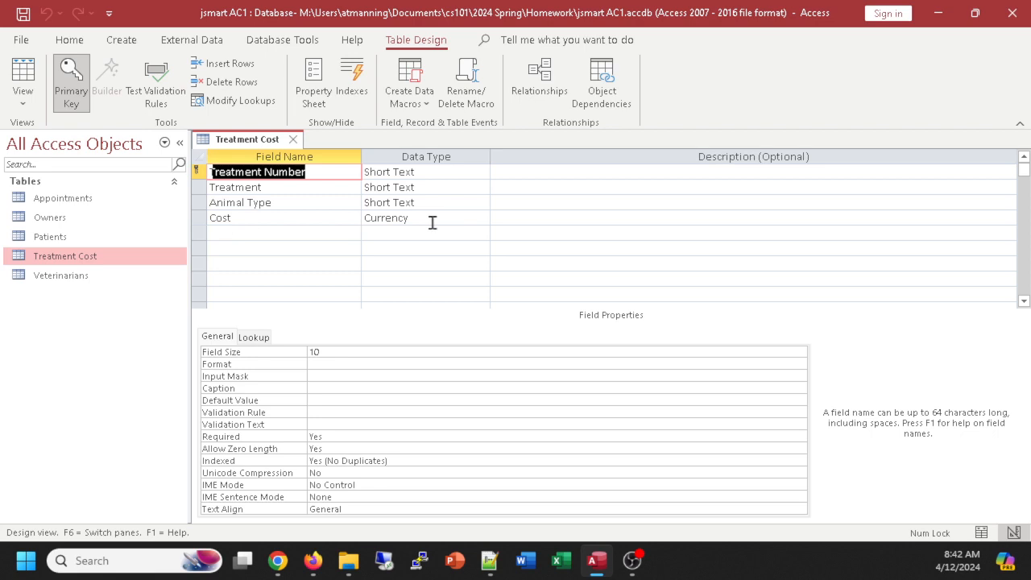
pyautogui.click(292, 139)
pyautogui.click(63, 199)
pyautogui.rightClick(64, 200)
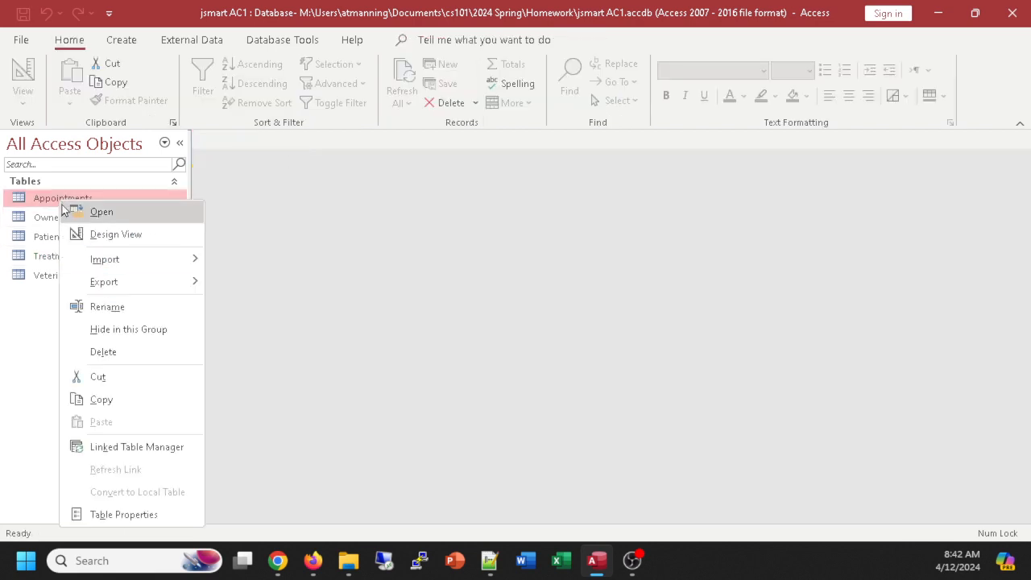
pyautogui.click(80, 233)
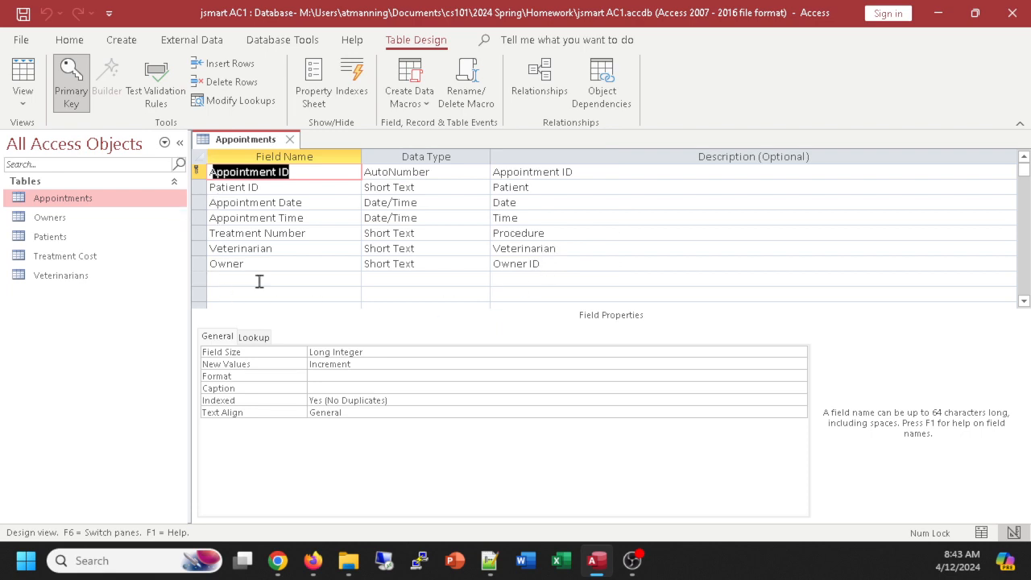
pyautogui.click(290, 141)
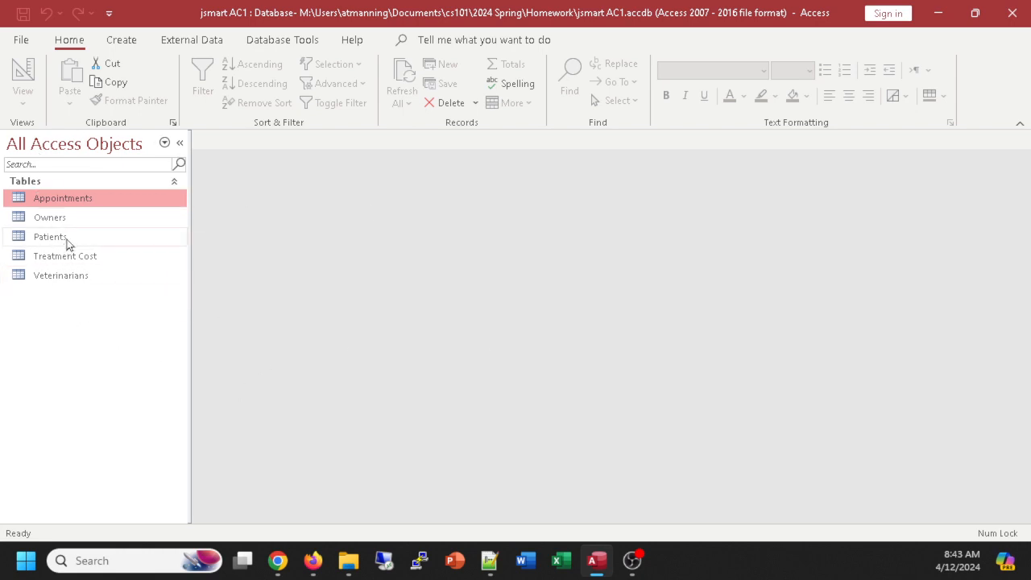
# - After checking the browser, show the Create ribbon's object tools in Access
pyautogui.hotkey('alt', 'Tab')
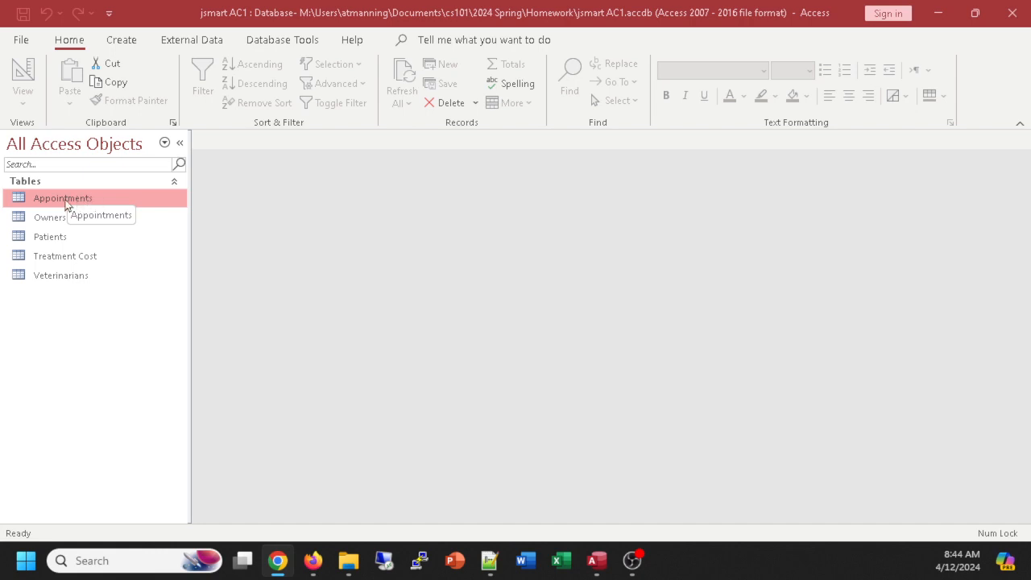
pyautogui.click(121, 41)
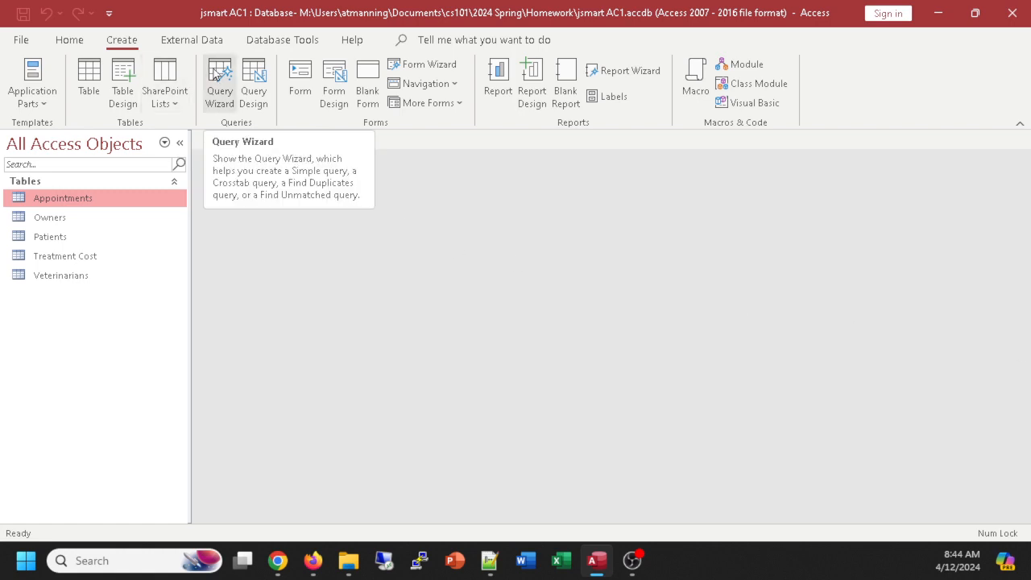
# - Launch the Simple Query Wizard and base it on the Owners table
pyautogui.click(215, 73)
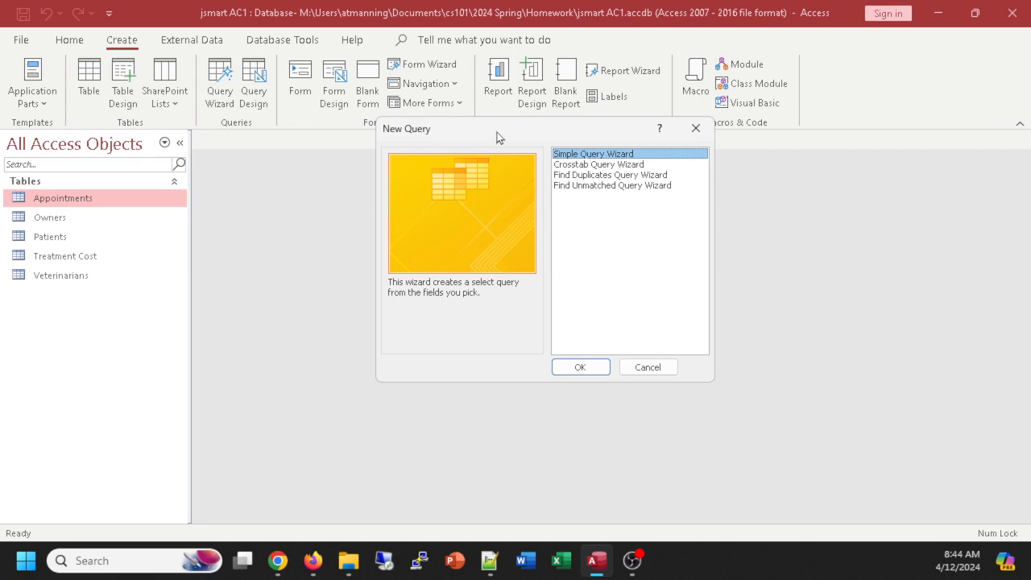
pyautogui.moveTo(497, 133); pyautogui.dragTo(379, 151)
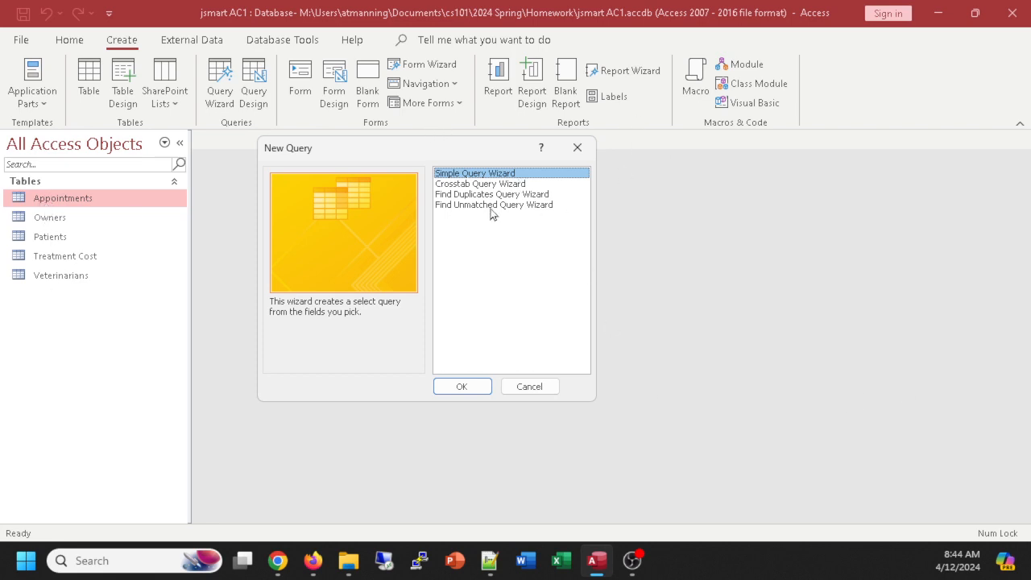
pyautogui.click(462, 387)
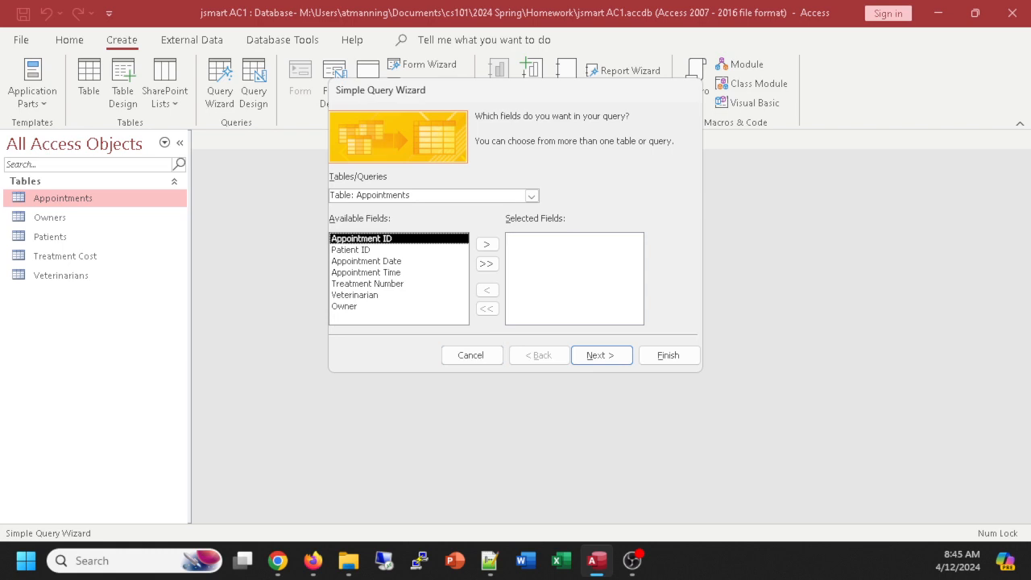
pyautogui.hotkey('alt', 'Tab')
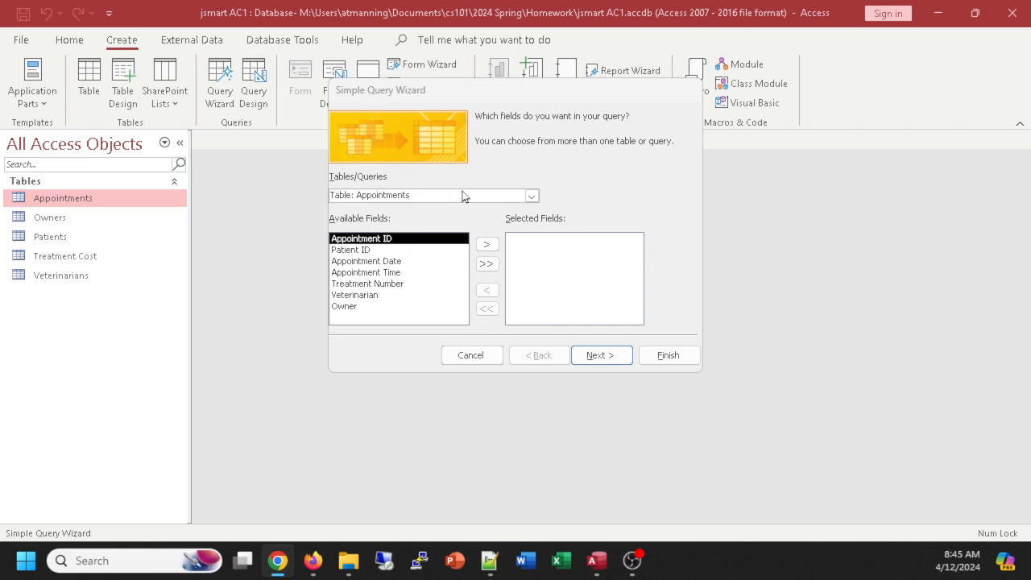
pyautogui.click(532, 196)
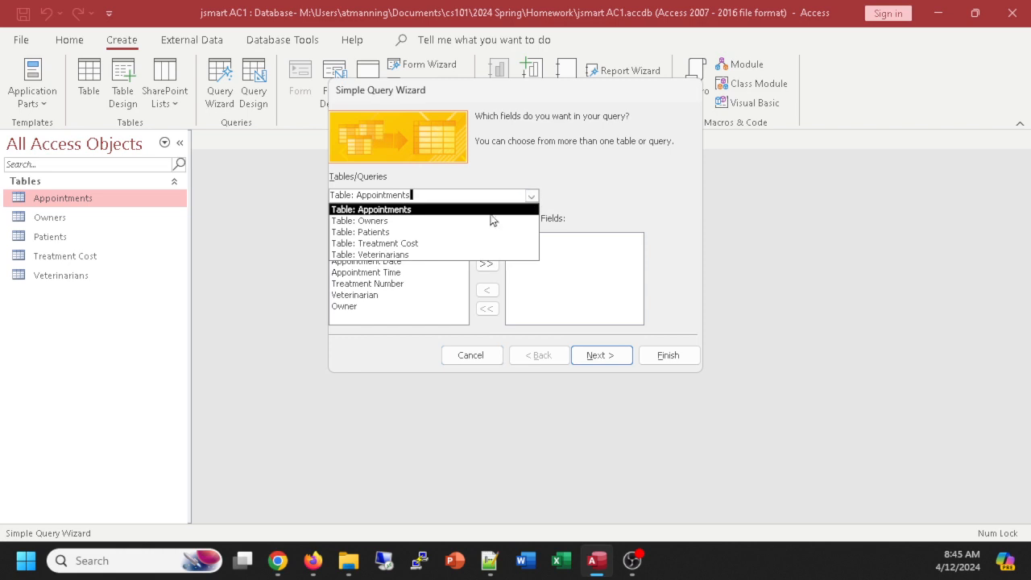
pyautogui.click(377, 221)
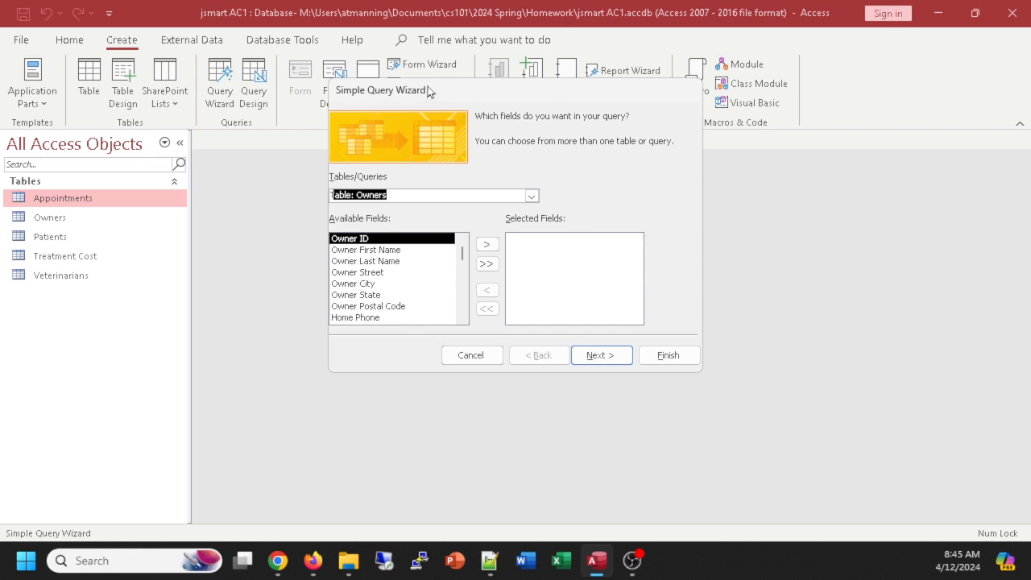
pyautogui.moveTo(462, 90); pyautogui.dragTo(410, 137)
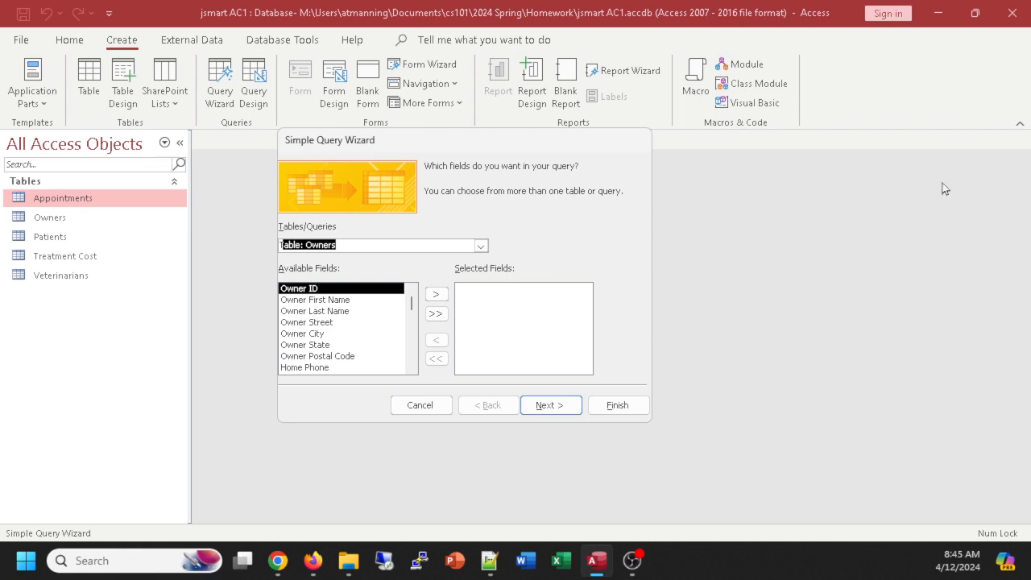
# - Add Owner First Name through Owner Postal Code to the Selected Fields list
pyautogui.click(326, 300)
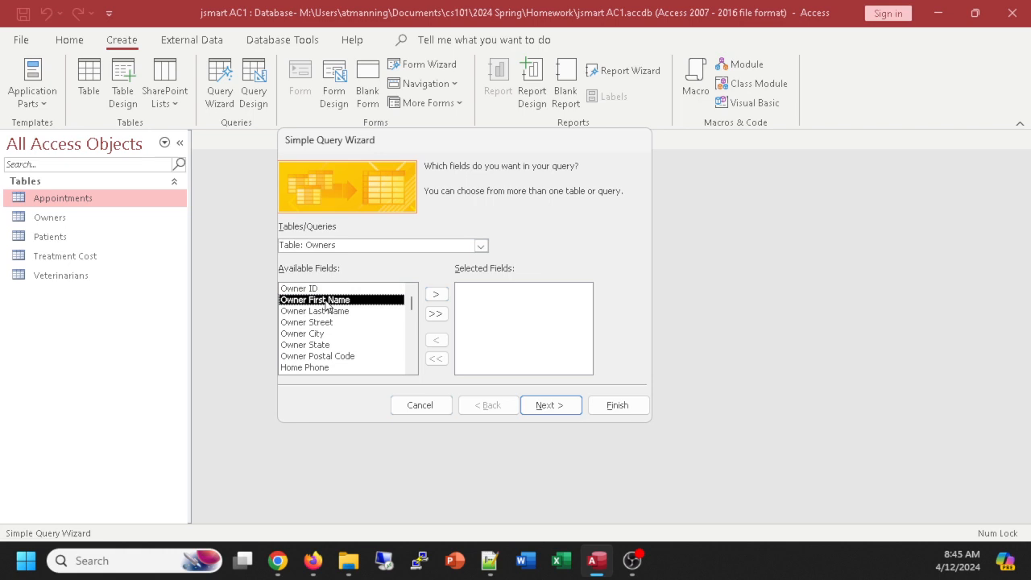
pyautogui.click(437, 295)
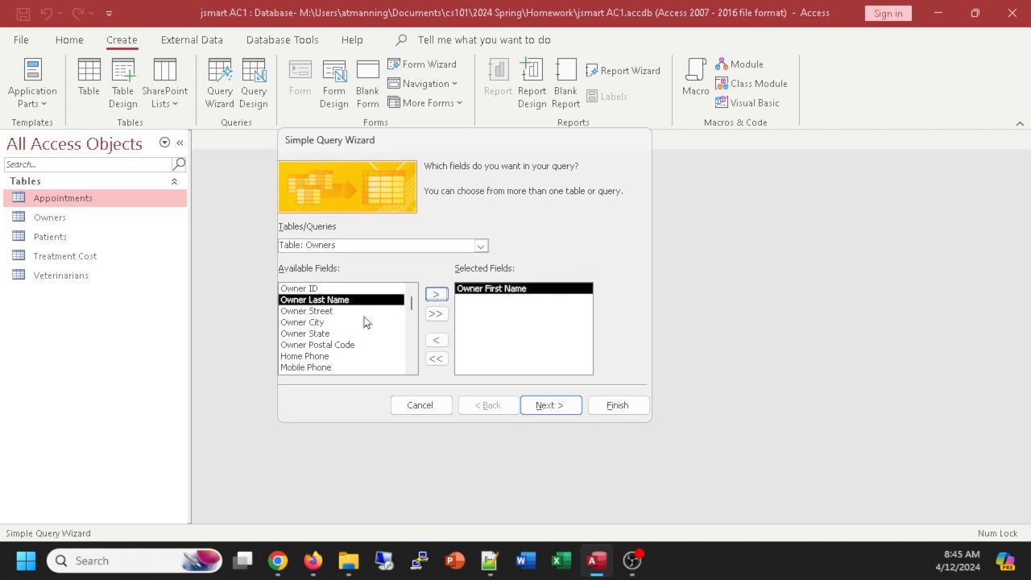
pyautogui.doubleClick(323, 301)
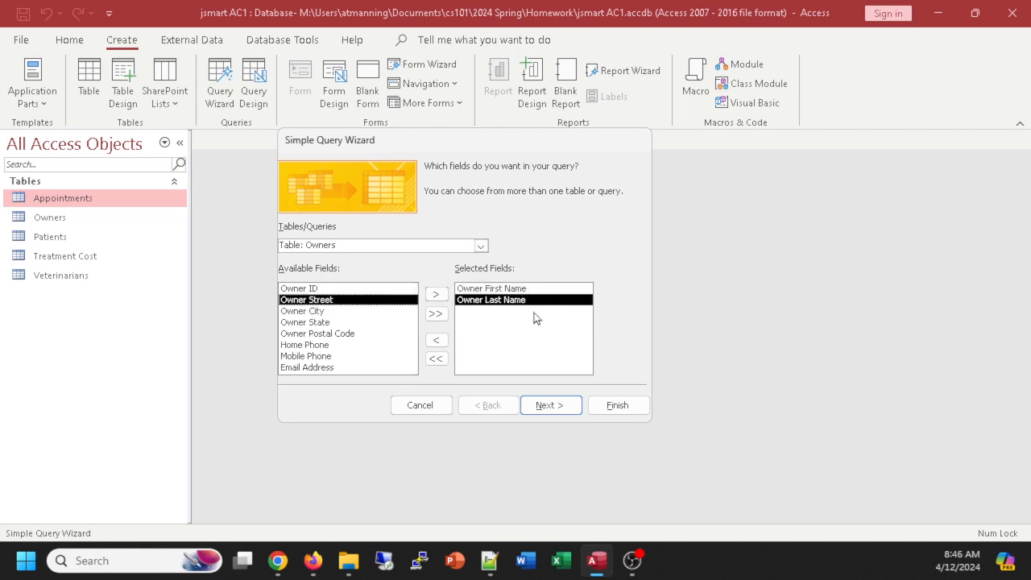
pyautogui.doubleClick(316, 300)
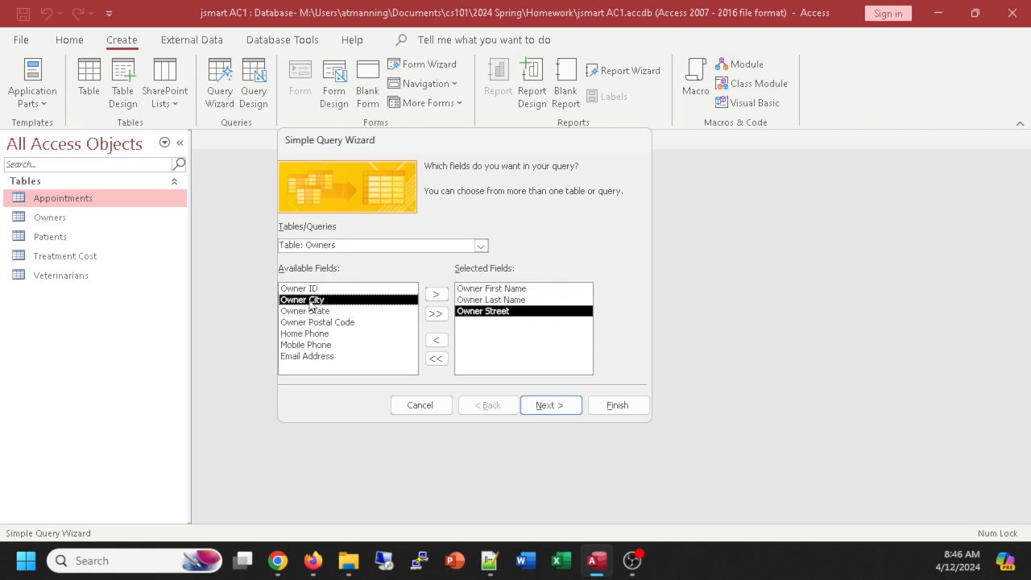
pyautogui.doubleClick(311, 301)
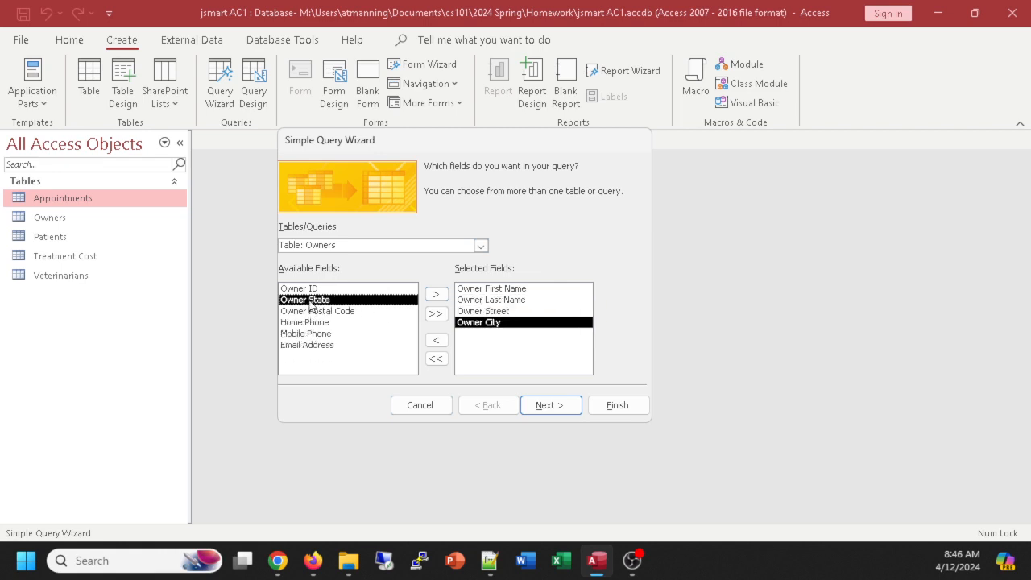
pyautogui.doubleClick(318, 302)
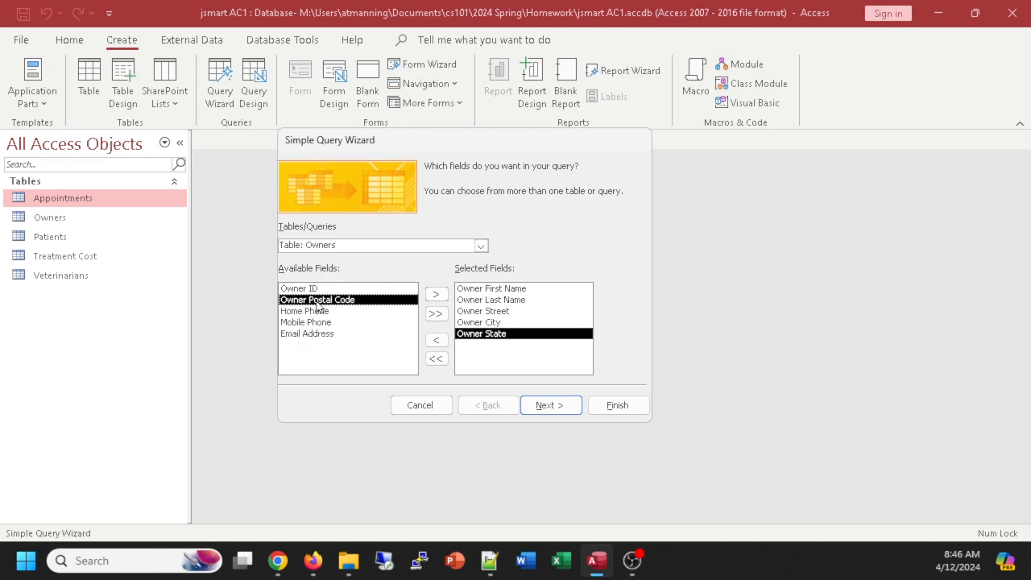
pyautogui.doubleClick(317, 301)
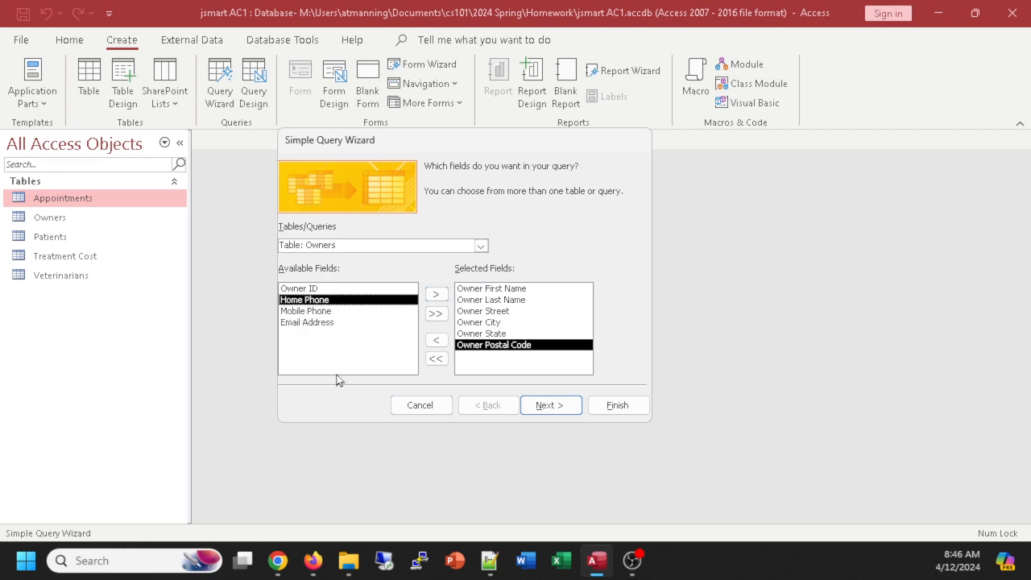
# - Clear the selection and re-add first name, last name, street, city, state and postal code
pyautogui.click(436, 360)
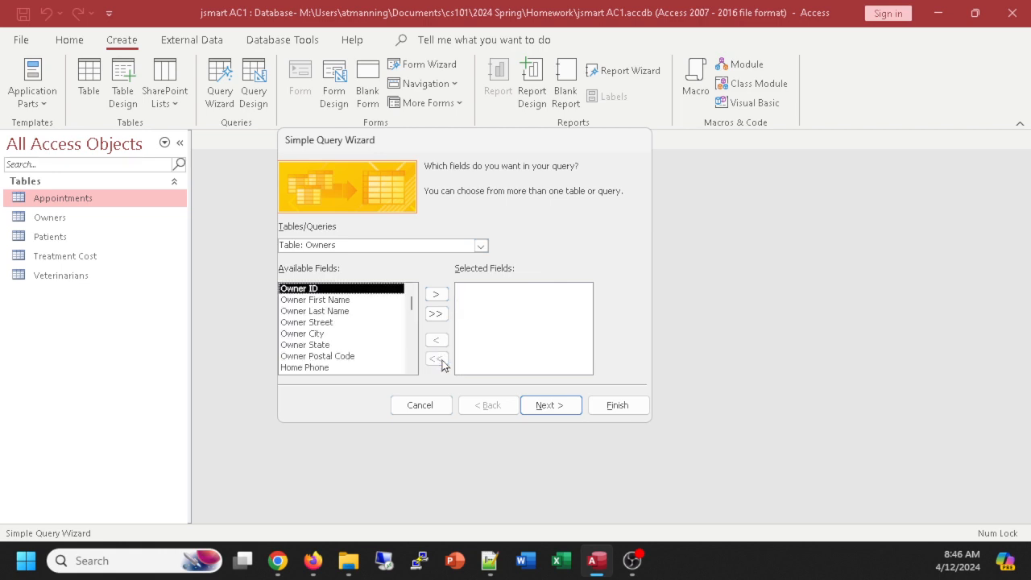
pyautogui.doubleClick(326, 300)
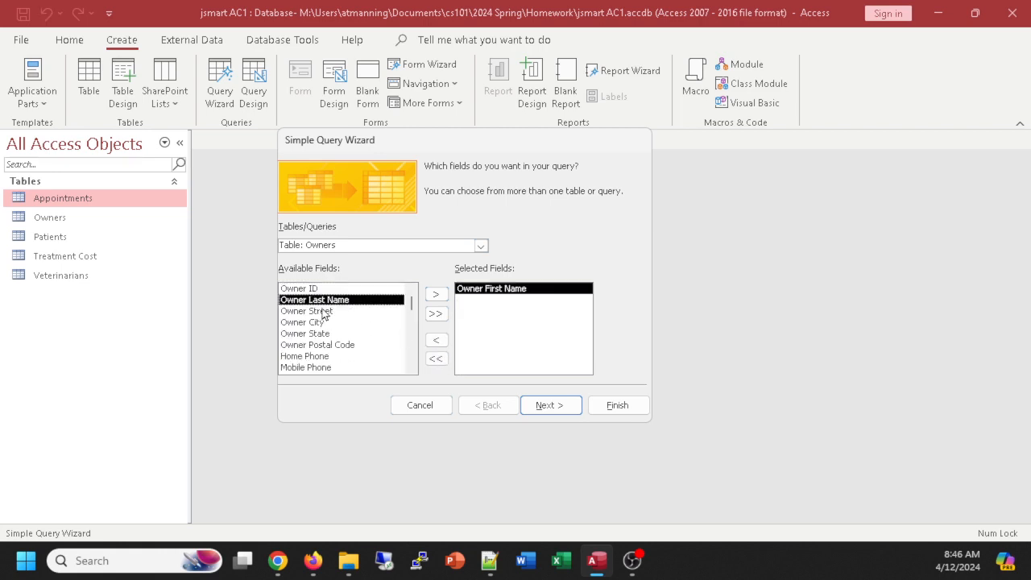
pyautogui.doubleClick(322, 302)
pyautogui.doubleClick(322, 303)
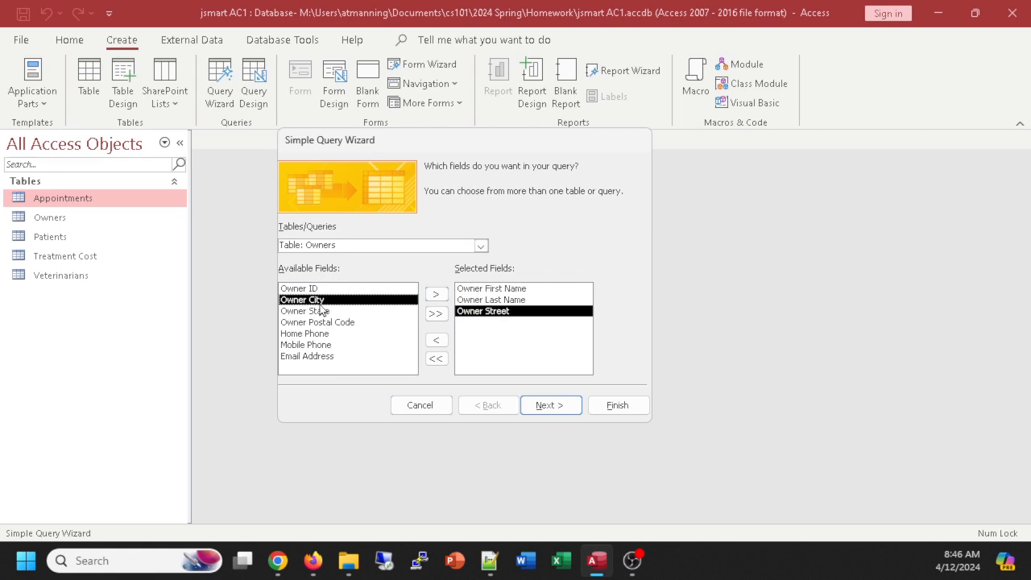
pyautogui.doubleClick(320, 306)
pyautogui.doubleClick(319, 304)
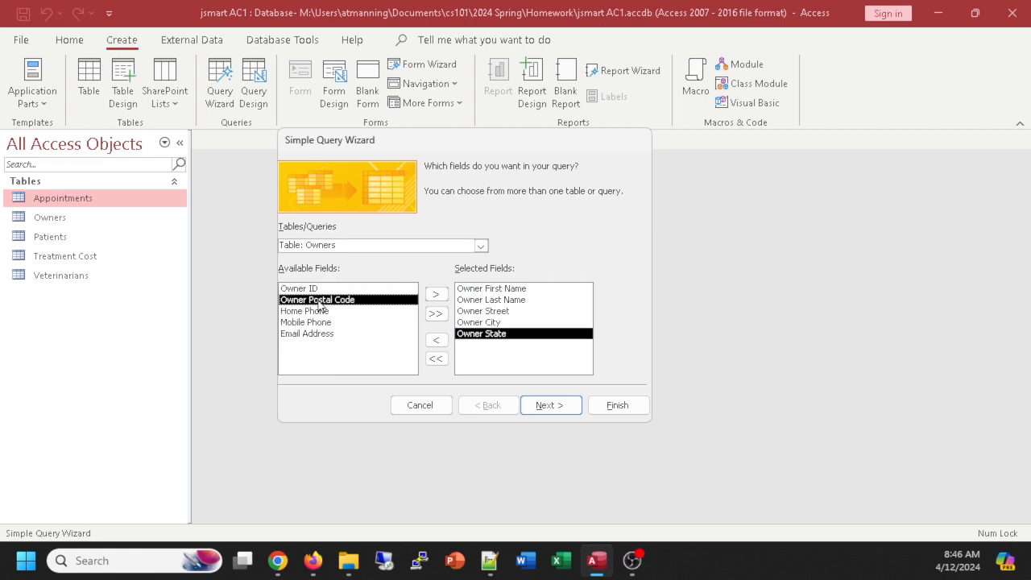
pyautogui.doubleClick(319, 304)
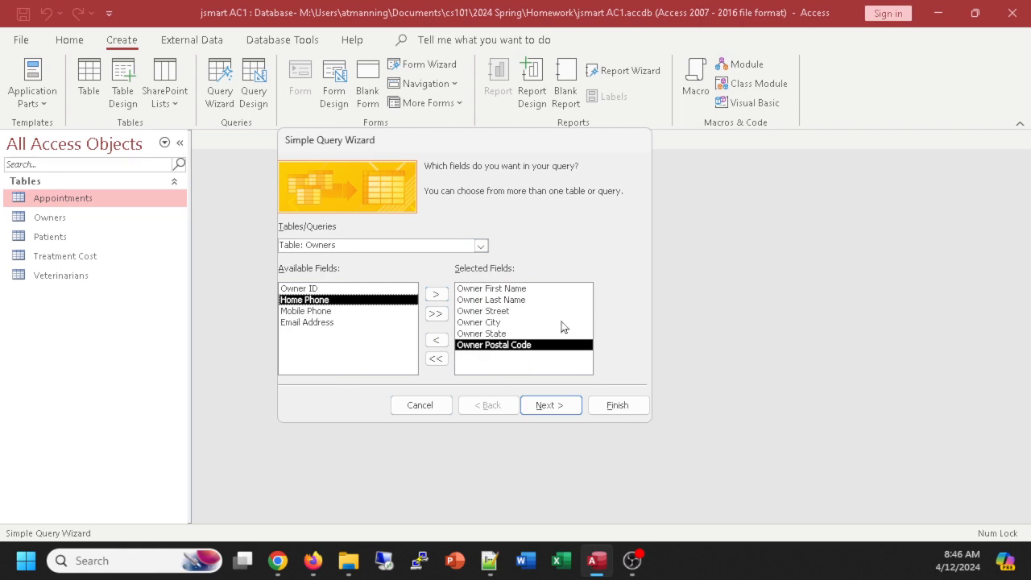
pyautogui.moveTo(423, 141); pyautogui.dragTo(377, 150)
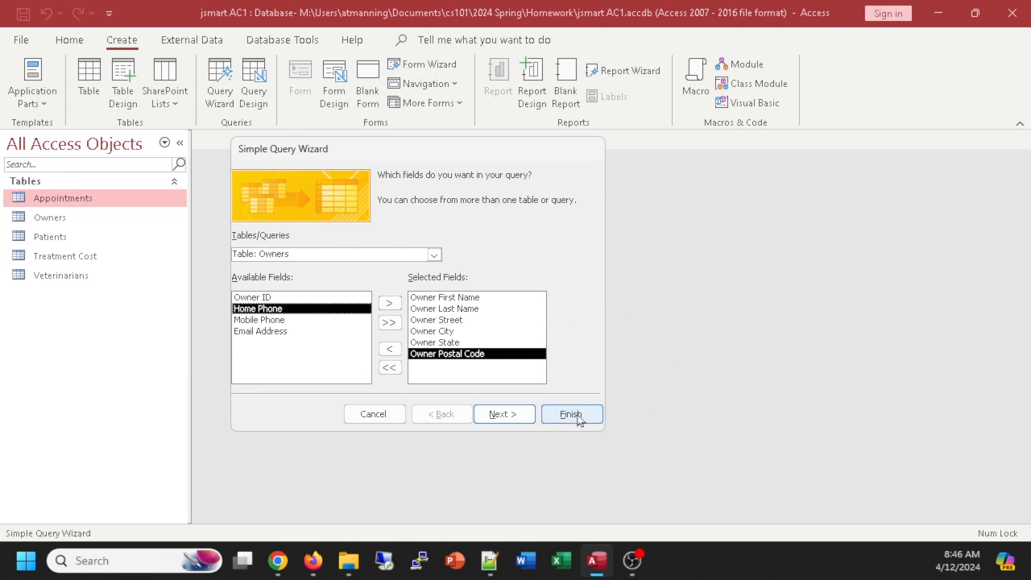
# - Finish the wizard titled Owners Query and open its two-owner results
pyautogui.click(506, 415)
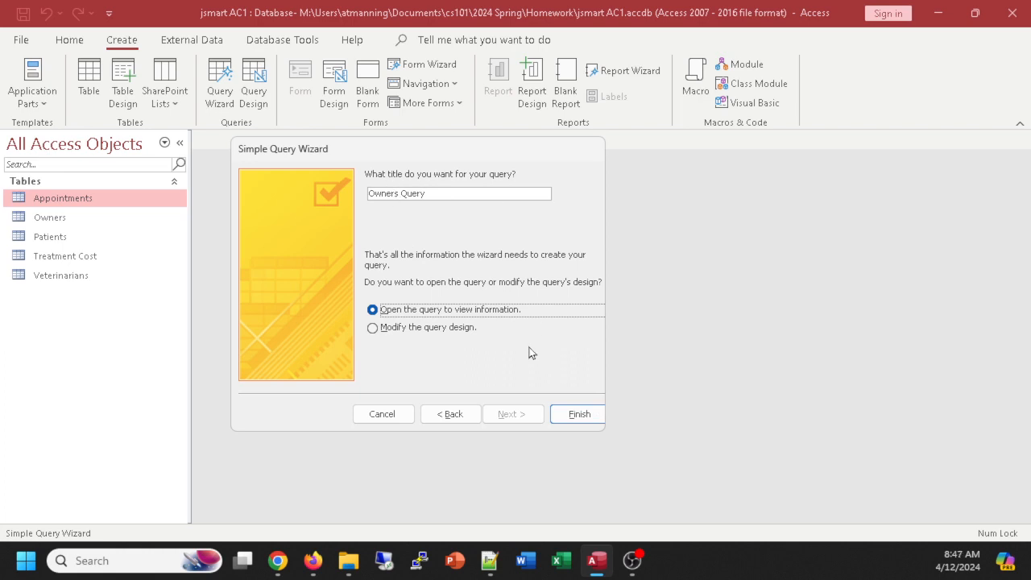
pyautogui.click(575, 417)
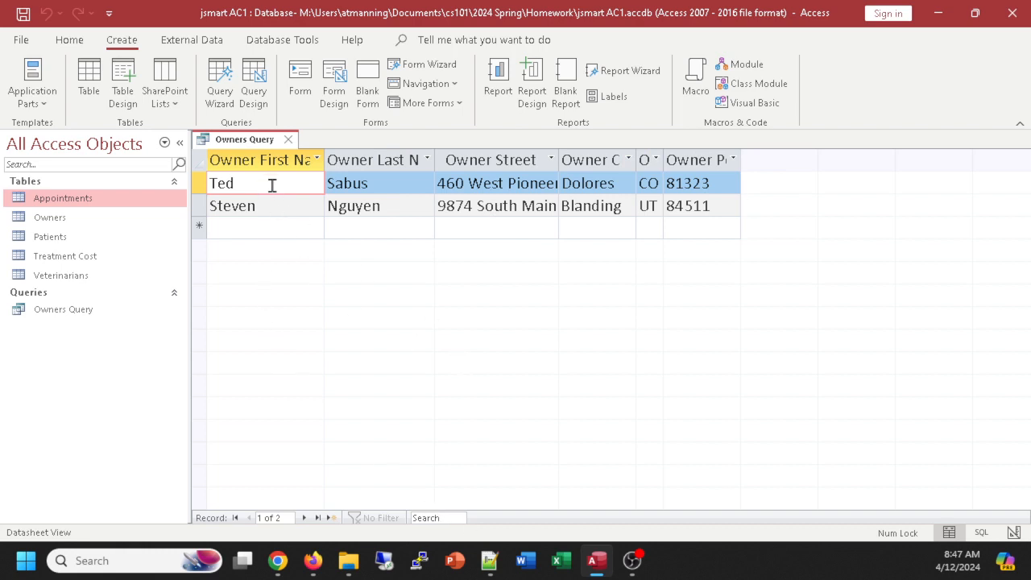
# - Open the Owners table to compare records, then close it and the Owners Query results
pyautogui.doubleClick(56, 219)
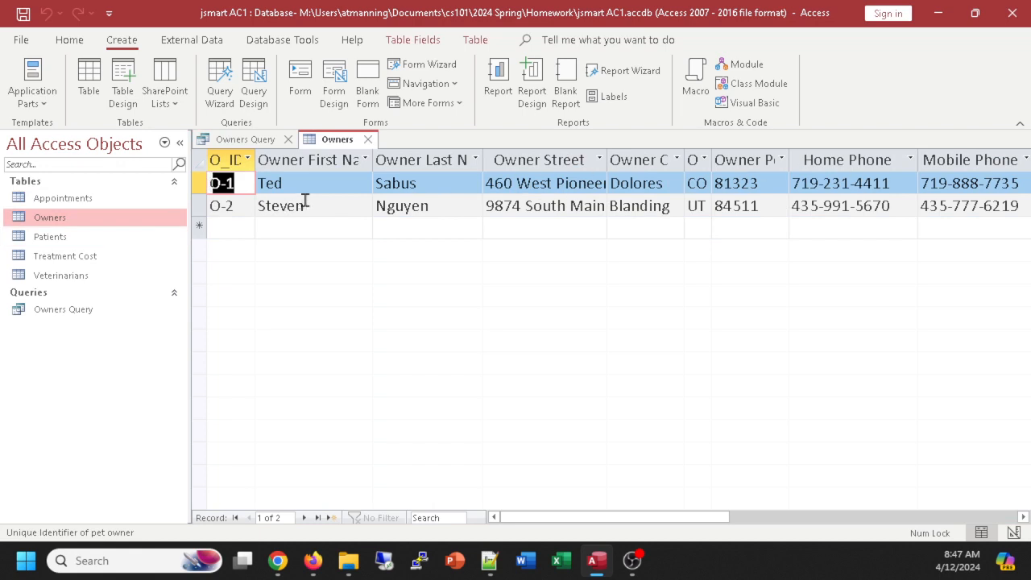
pyautogui.click(368, 138)
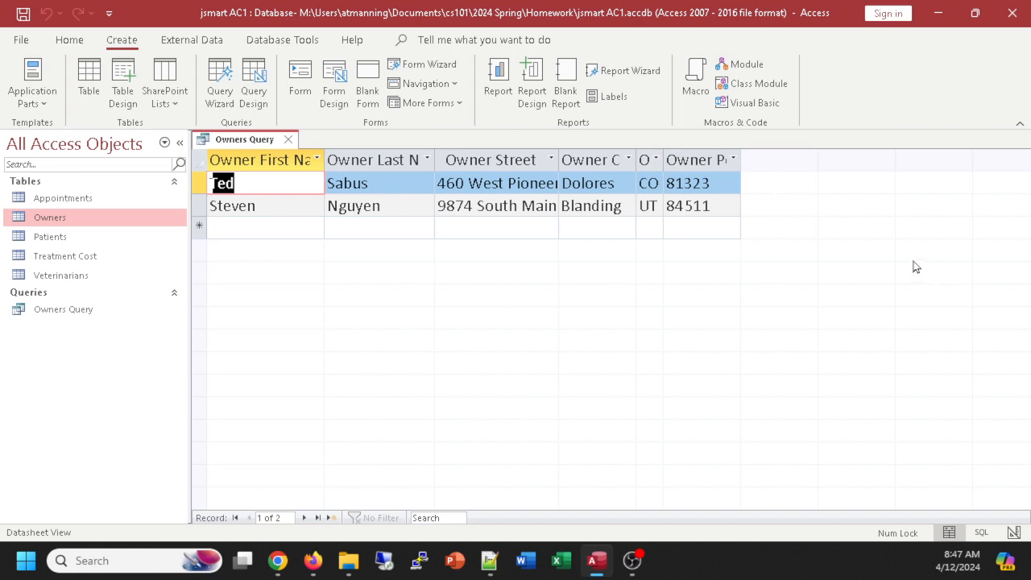
pyautogui.click(288, 140)
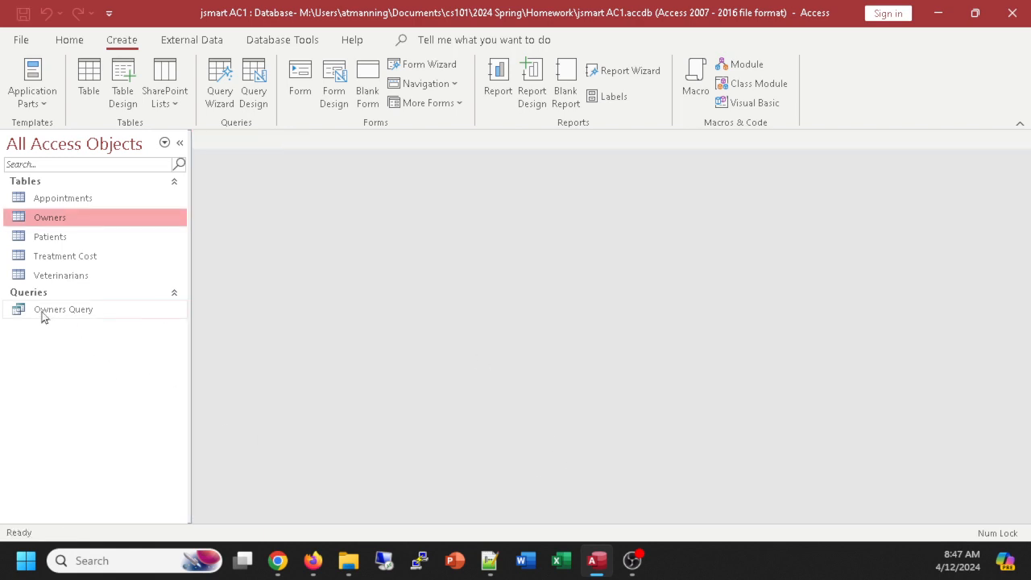
# - Reopen Owners Query, widen the Owner Street and Owner State columns, and close it, saving the layout
pyautogui.click(70, 315)
pyautogui.doubleClick(71, 316)
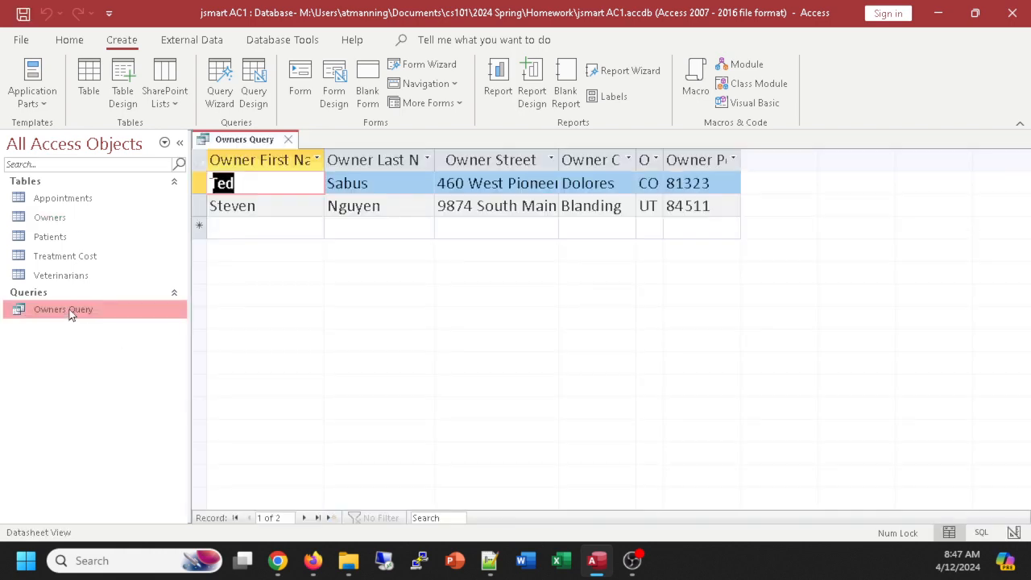
pyautogui.doubleClick(558, 159)
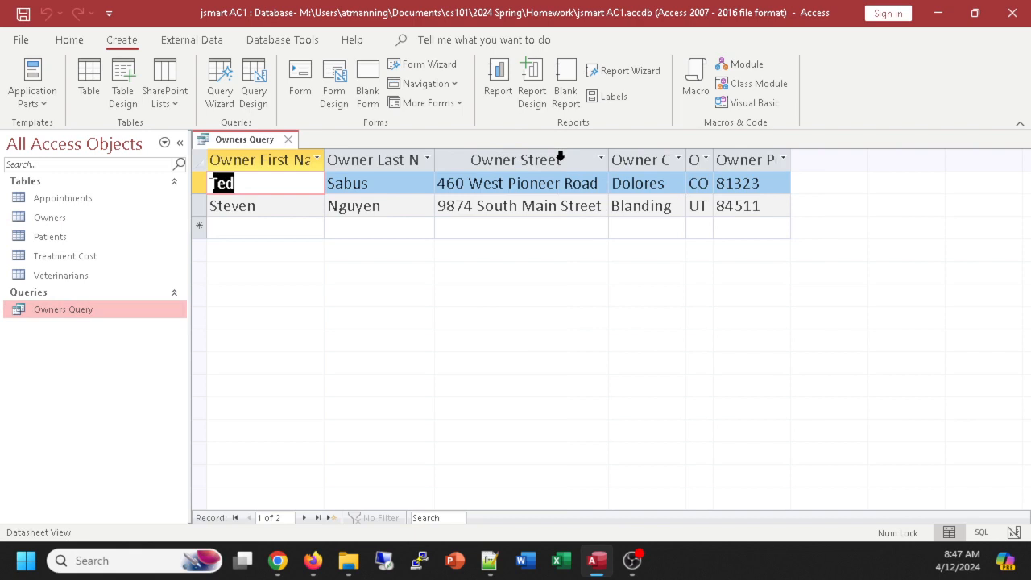
pyautogui.doubleClick(714, 157)
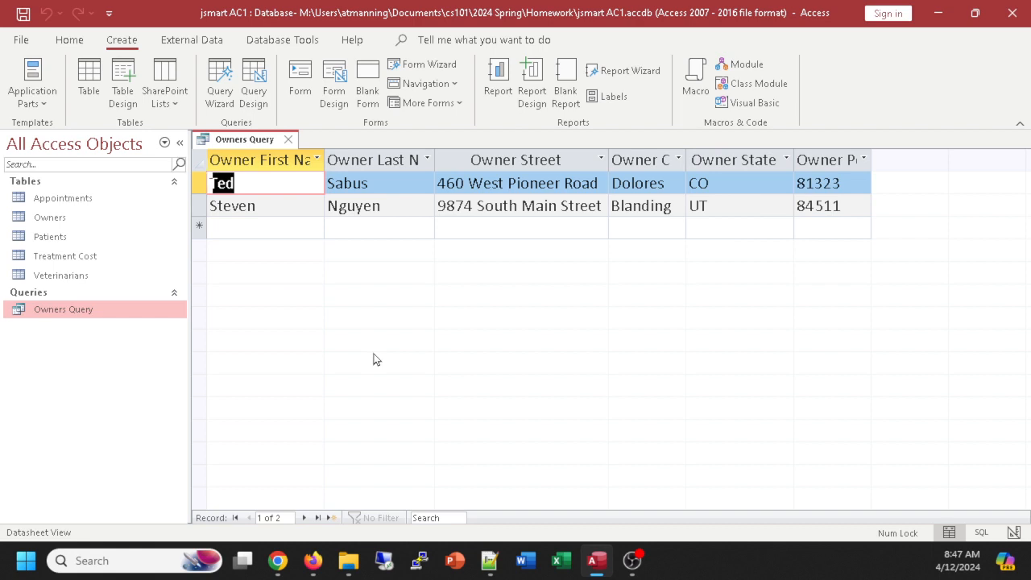
pyautogui.click(289, 141)
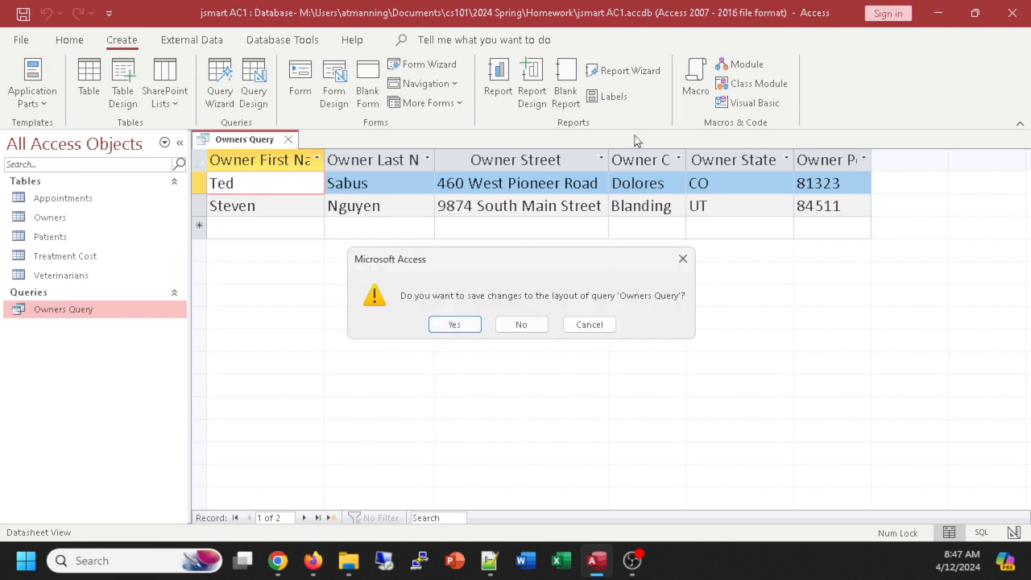
pyautogui.click(478, 324)
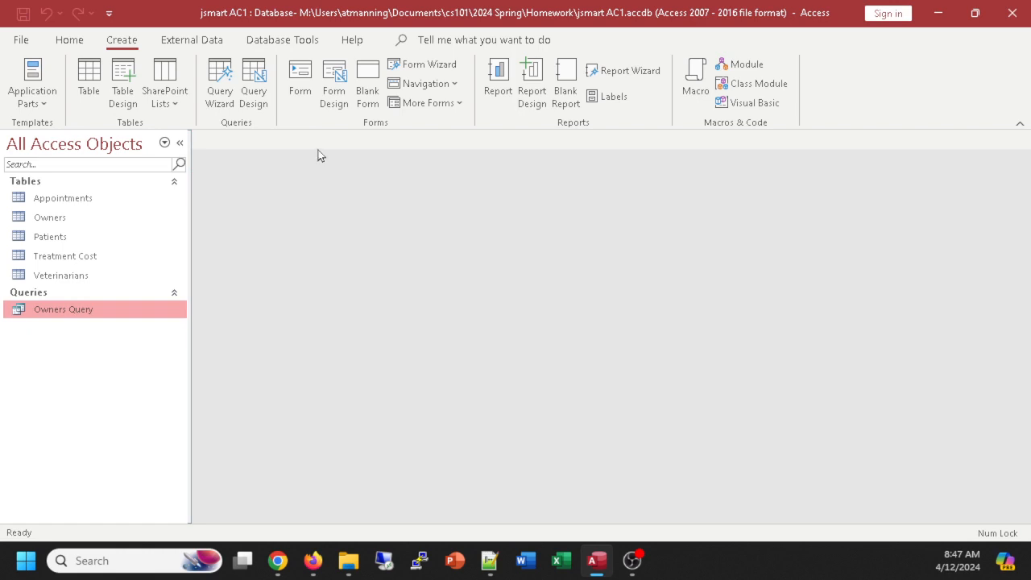
# - Start the Simple Query Wizard using the Owners table as the source
pyautogui.click(234, 80)
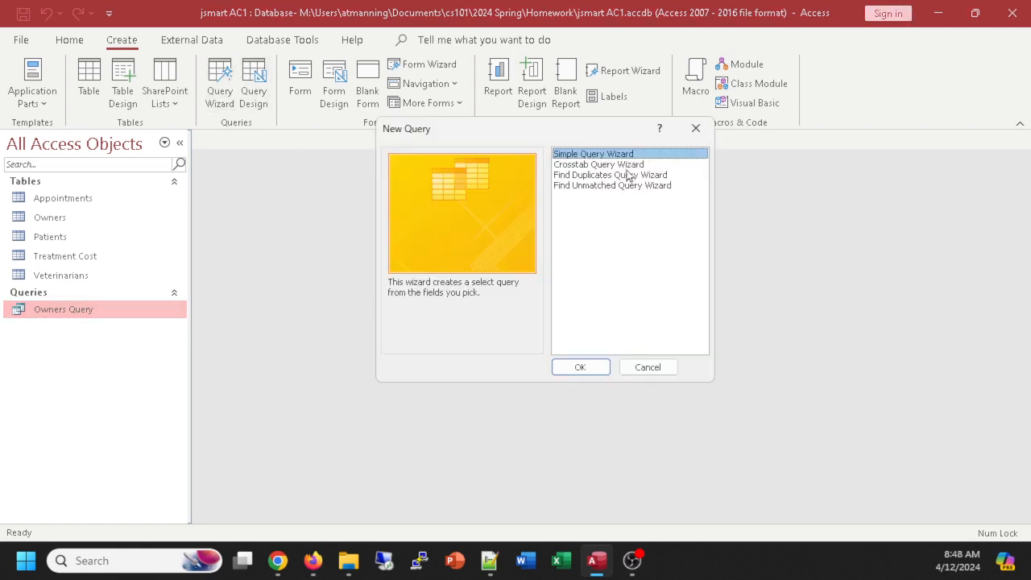
pyautogui.click(576, 367)
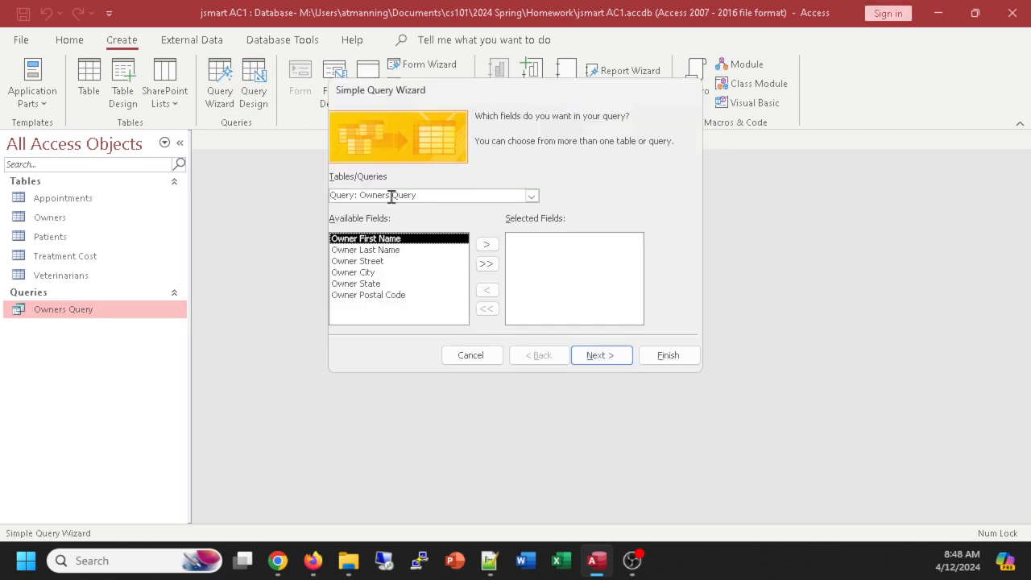
pyautogui.click(530, 196)
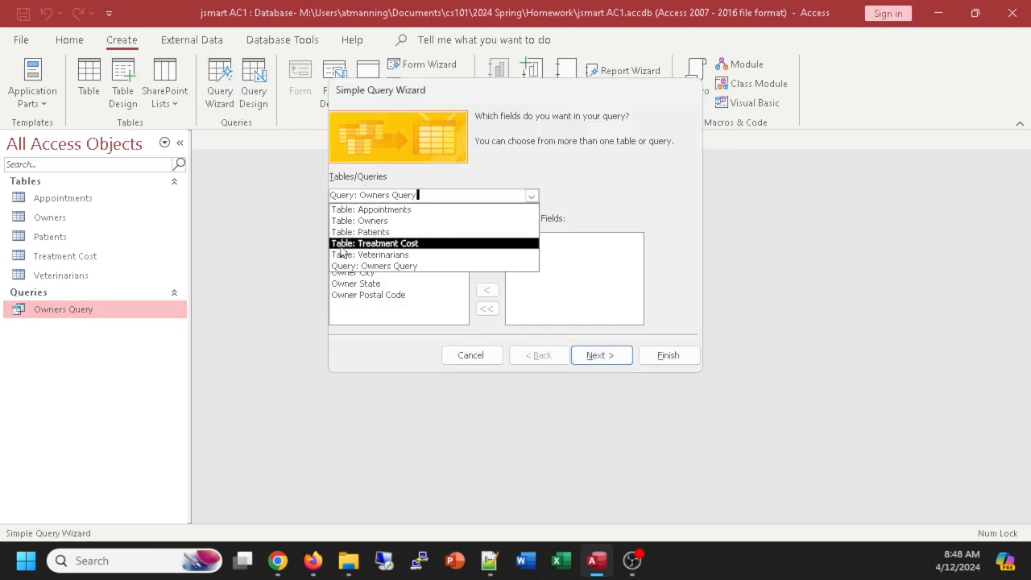
pyautogui.click(346, 221)
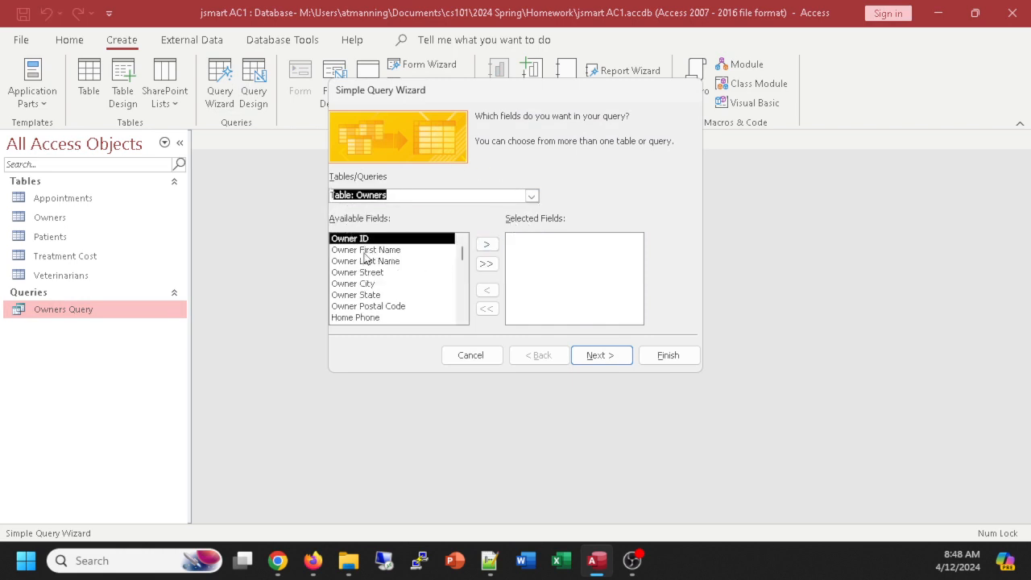
# - Add Owner First Name, Last Name, Street, City and State, then finish the query
pyautogui.doubleClick(366, 252)
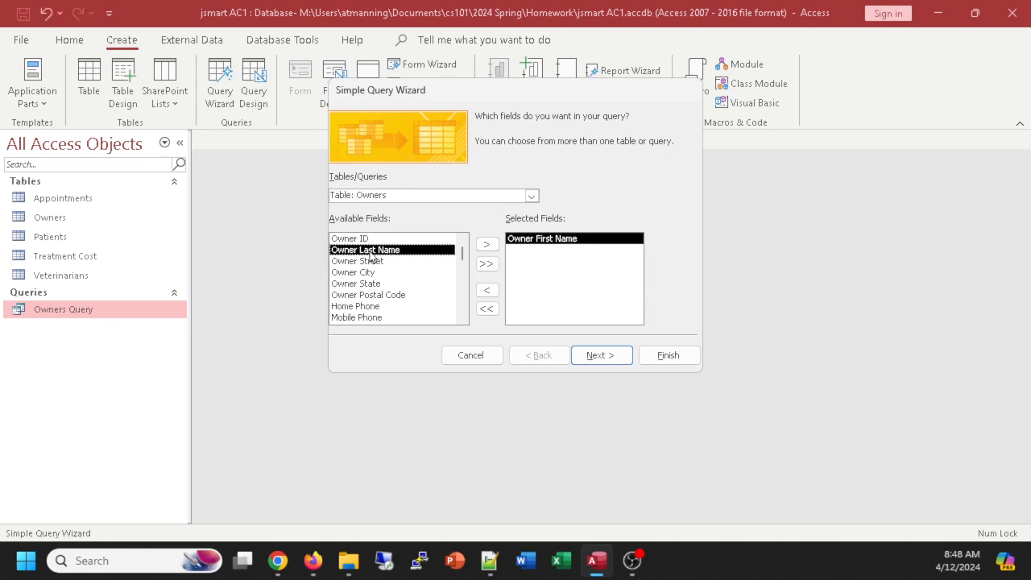
pyautogui.doubleClick(369, 252)
pyautogui.doubleClick(367, 251)
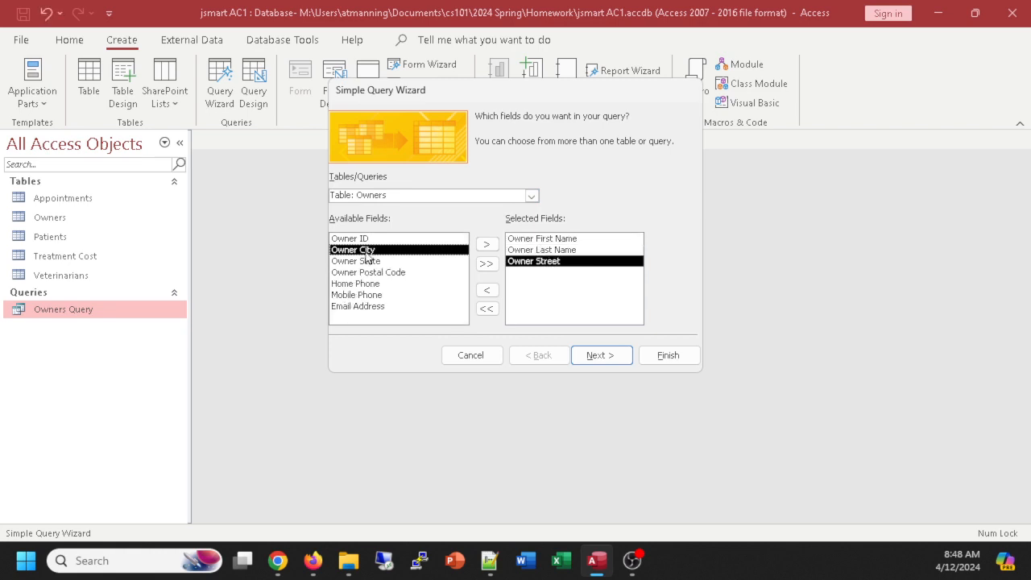
pyautogui.doubleClick(367, 251)
pyautogui.doubleClick(366, 251)
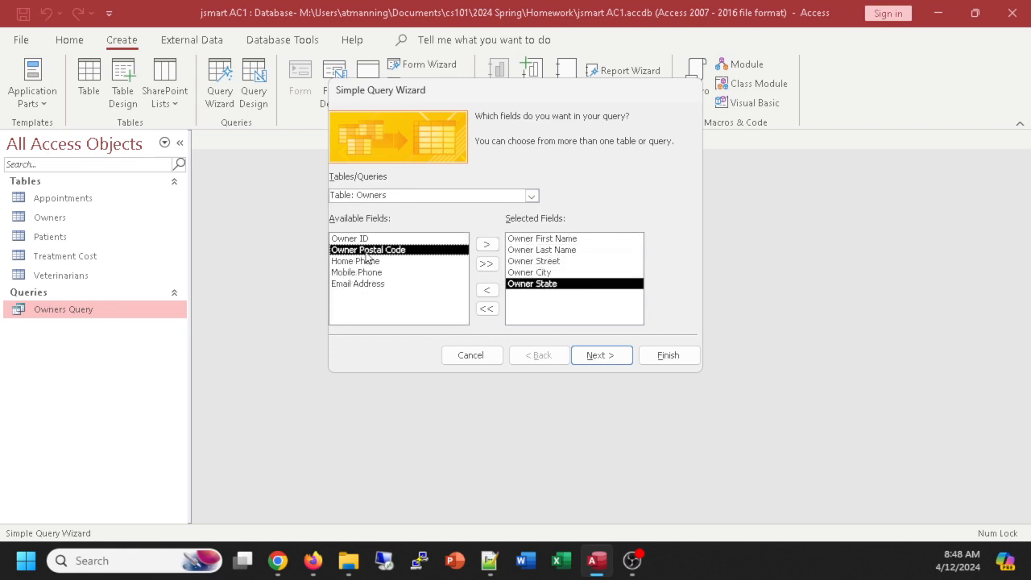
pyautogui.click(614, 358)
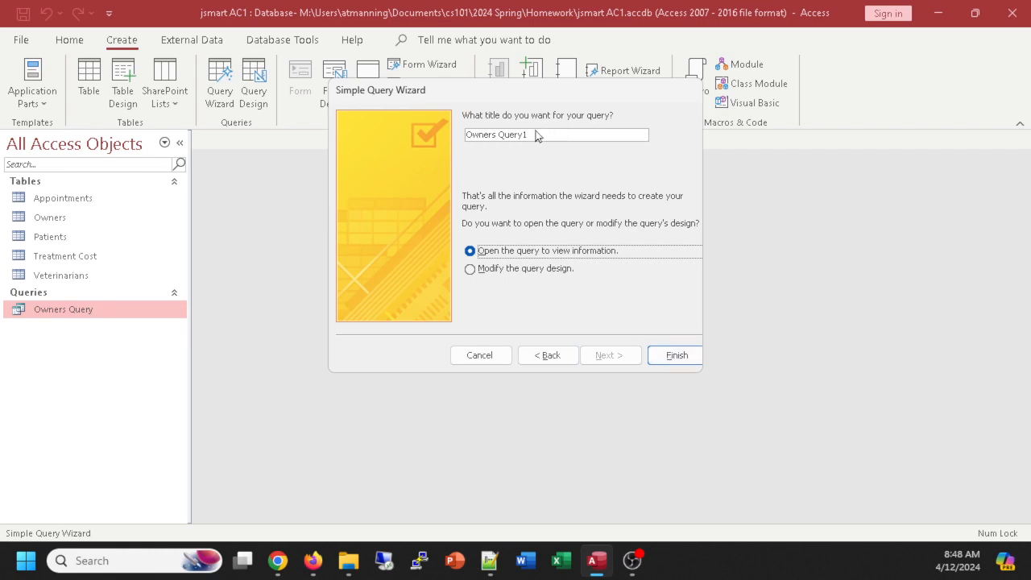
pyautogui.click(676, 355)
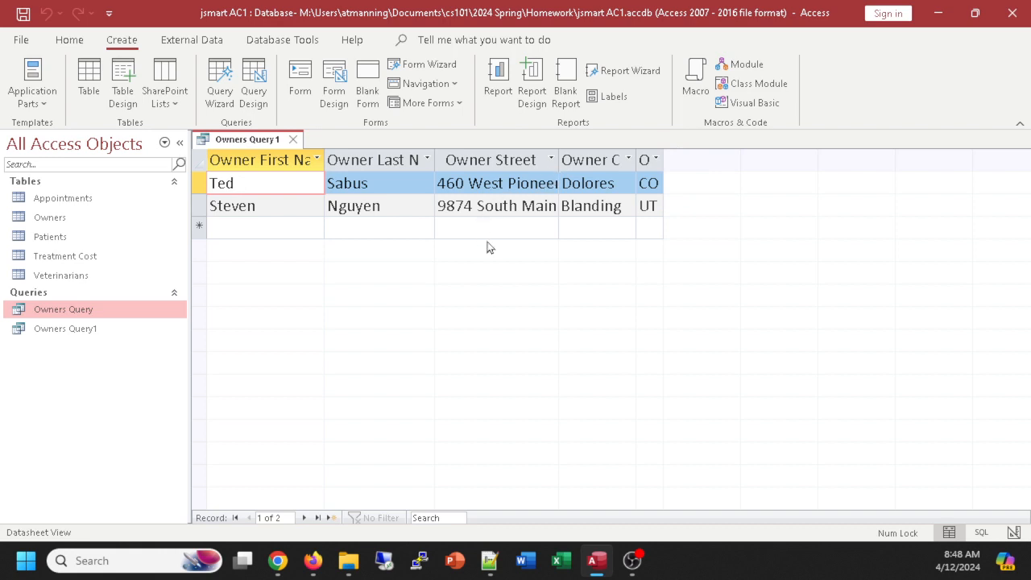
# - Switch Owners Query1 to Design View, enlarge the field grid, then display its SQL SELECT statement
pyautogui.click(77, 40)
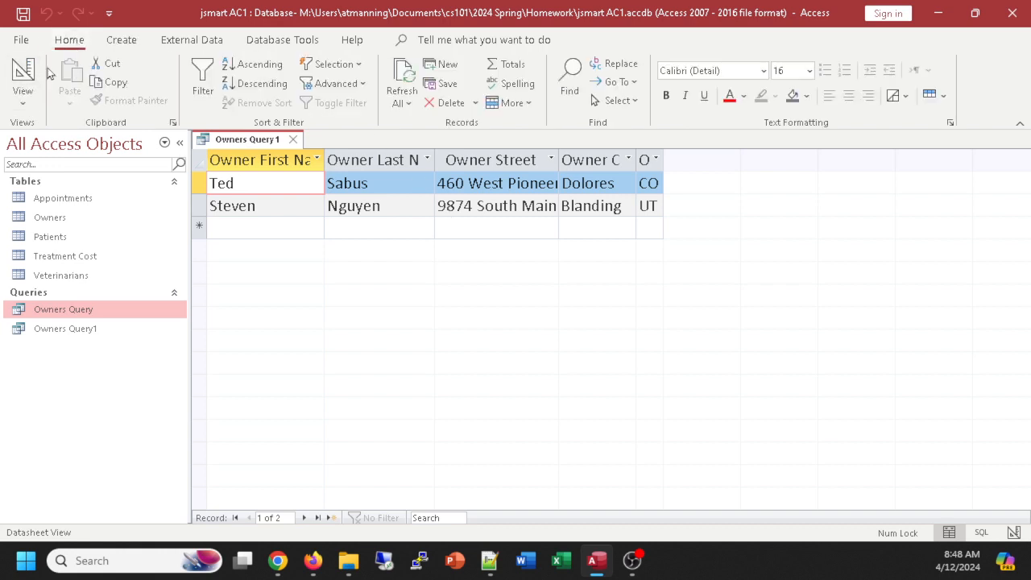
pyautogui.click(24, 106)
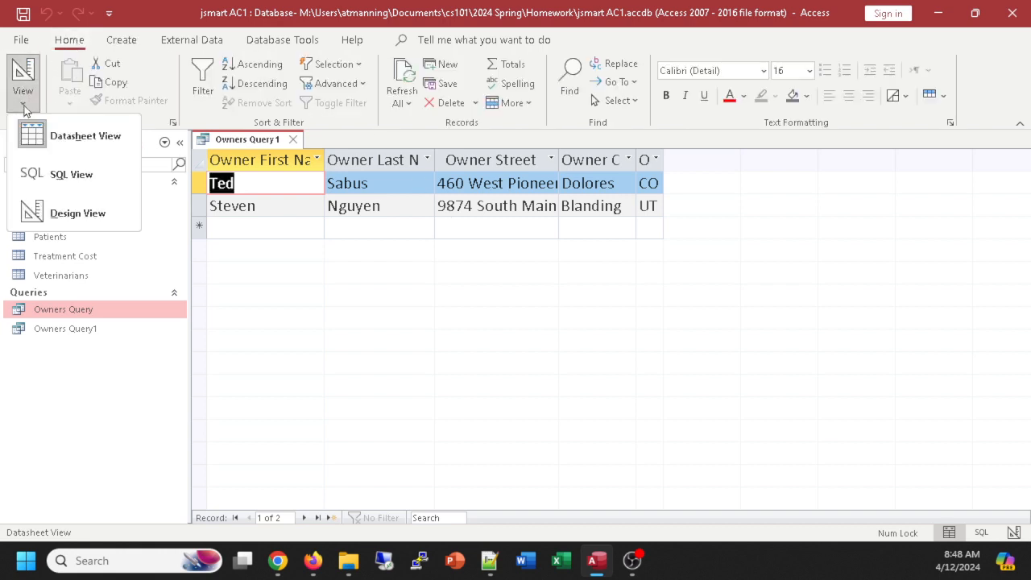
pyautogui.click(73, 212)
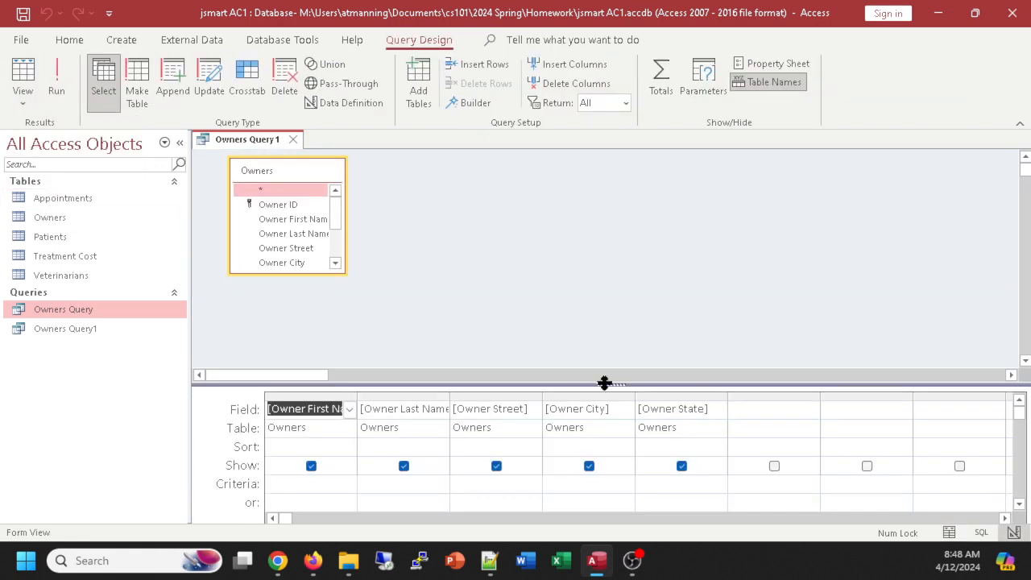
pyautogui.moveTo(604, 383); pyautogui.dragTo(604, 312)
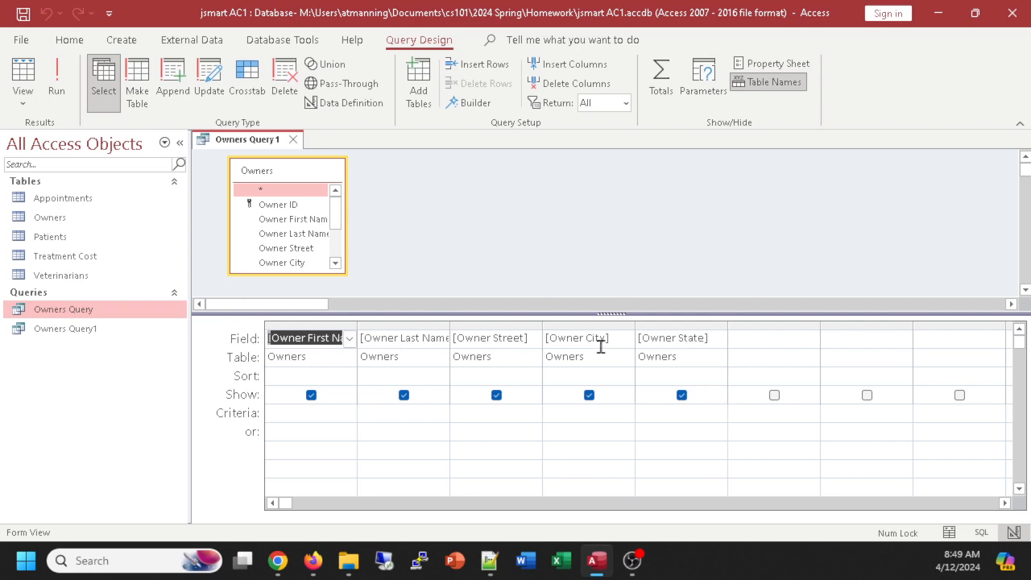
pyautogui.click(23, 108)
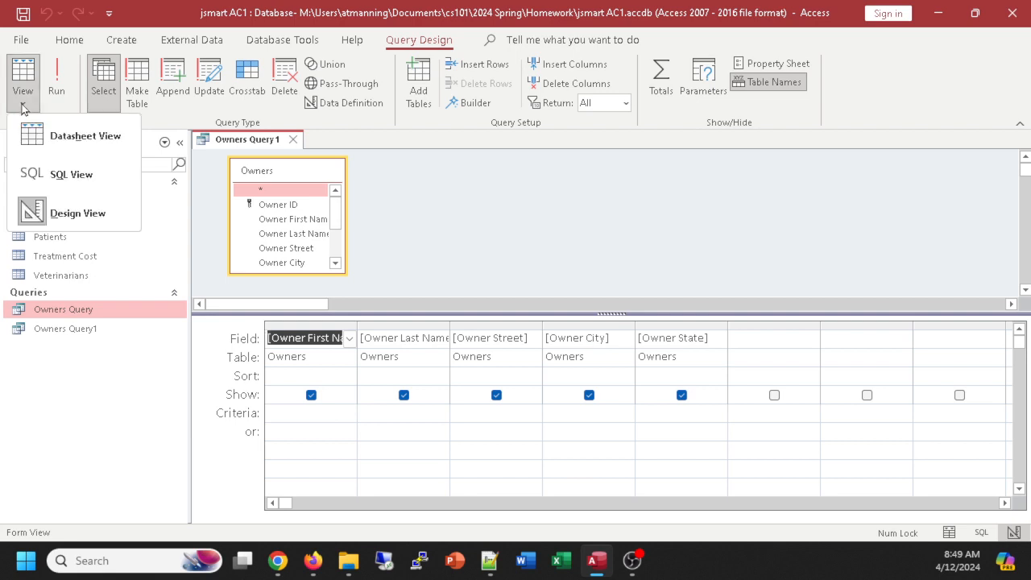
pyautogui.click(80, 174)
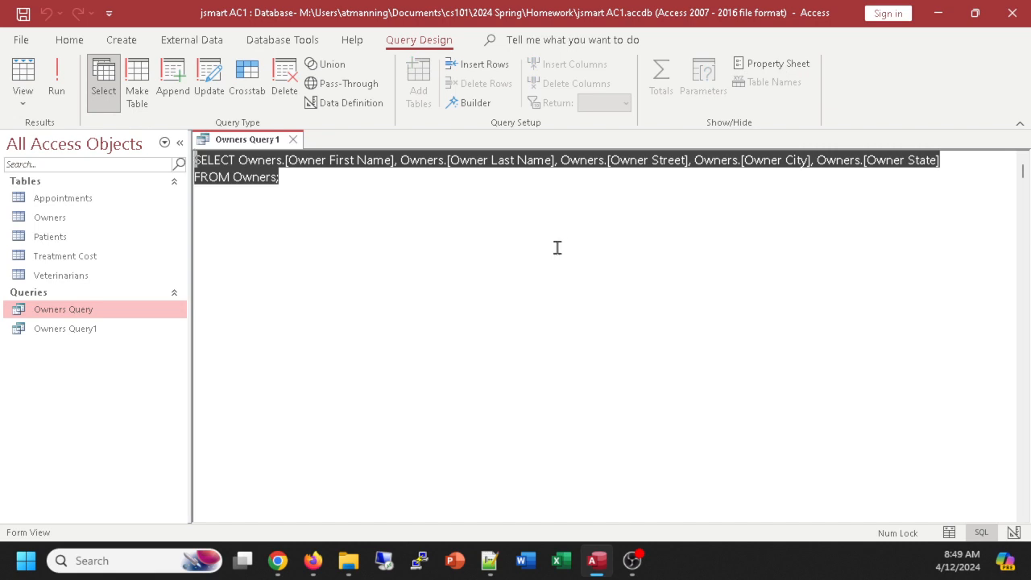
pyautogui.click(373, 231)
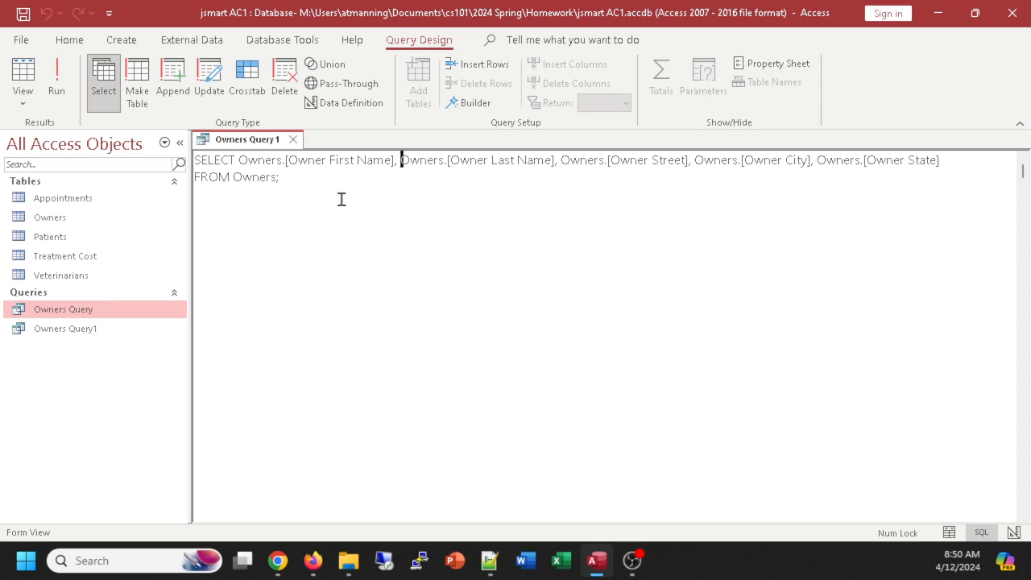
pyautogui.click(310, 196)
pyautogui.click(23, 98)
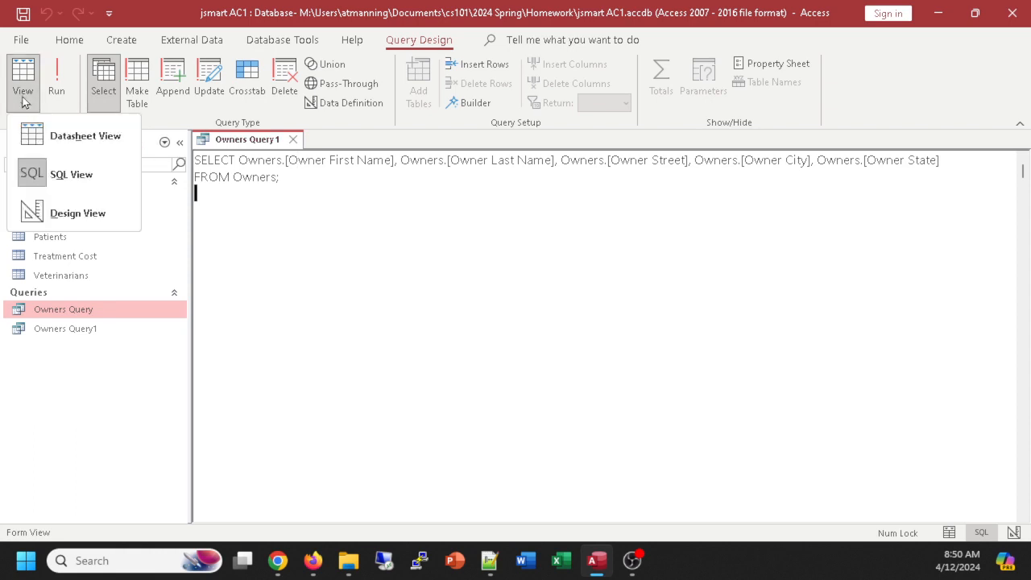
# - Toggle Owners Query1 between Datasheet View and Design View, ending on its results
pyautogui.click(38, 137)
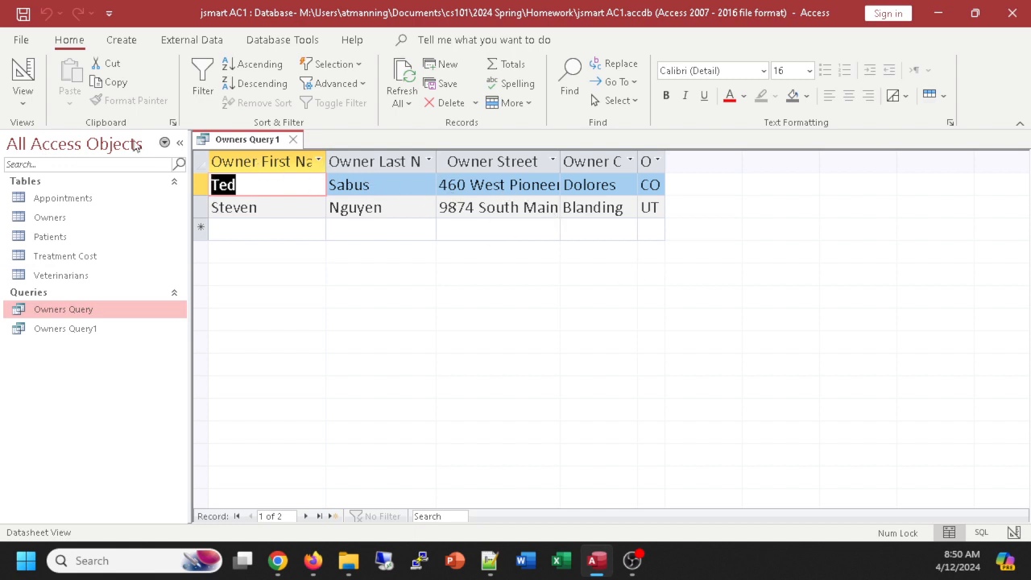
pyautogui.click(23, 78)
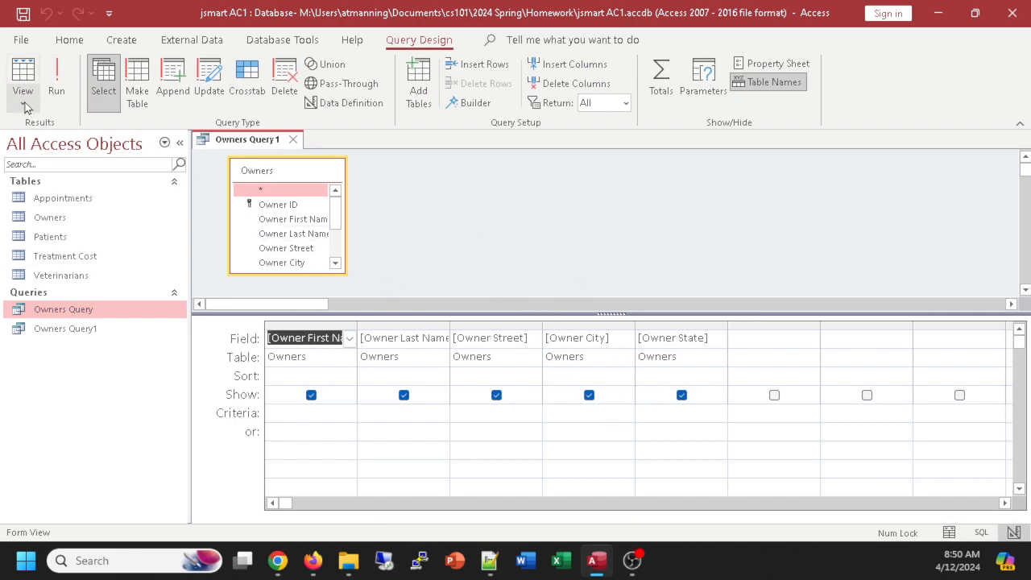
pyautogui.click(24, 73)
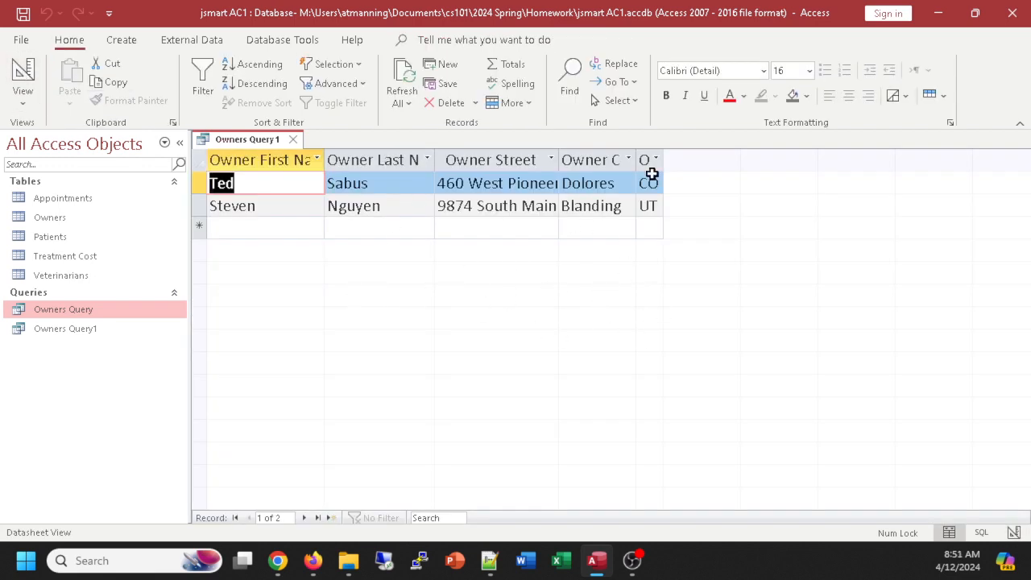
# - Close Owners Query1 saving its design, and select it in the Navigation Pane
pyautogui.click(293, 139)
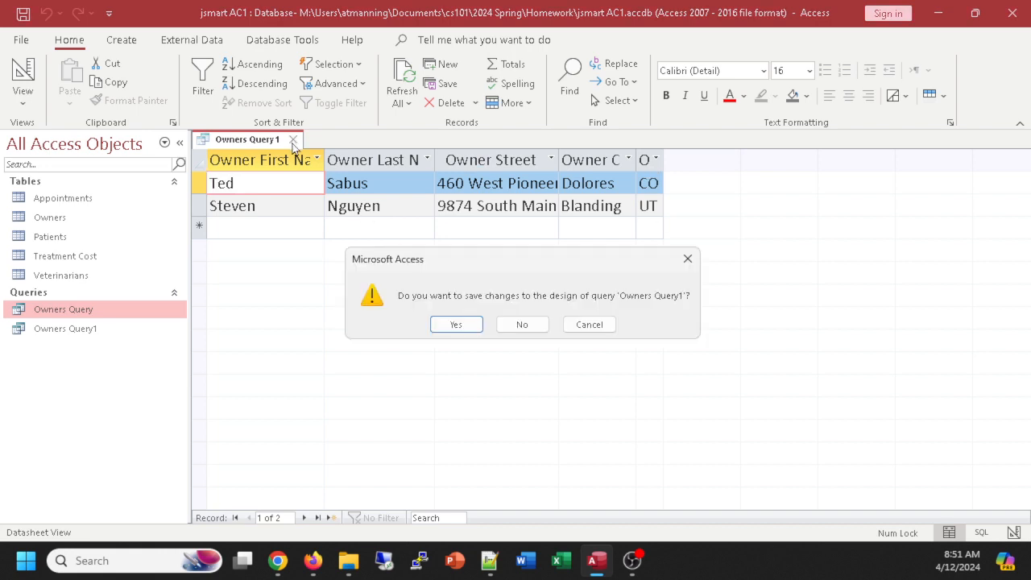
pyautogui.click(465, 325)
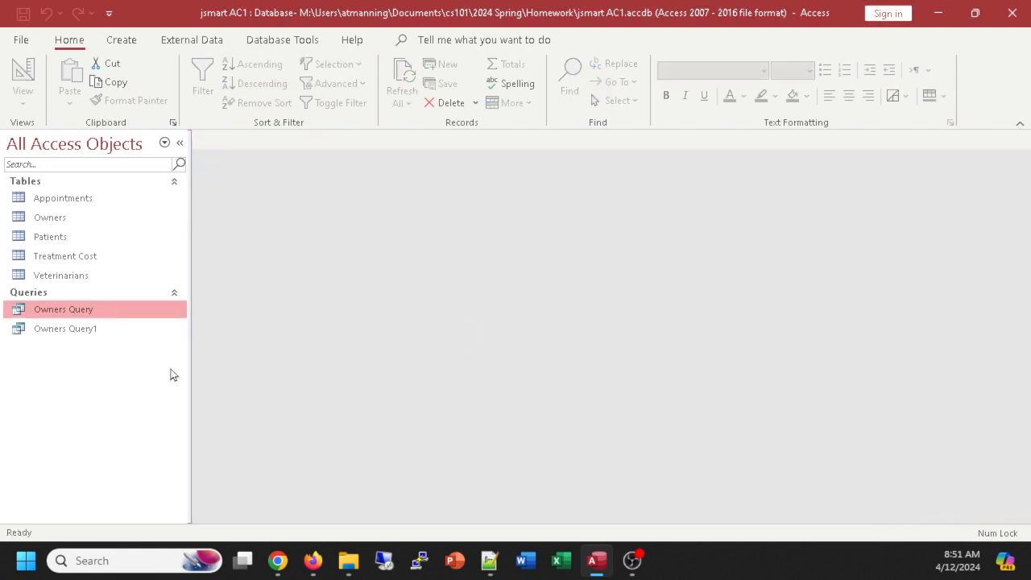
pyautogui.click(47, 336)
# - Delete Owners Query1 with confirmation, then open and close Owners Query to check it
pyautogui.rightClick(24, 332)
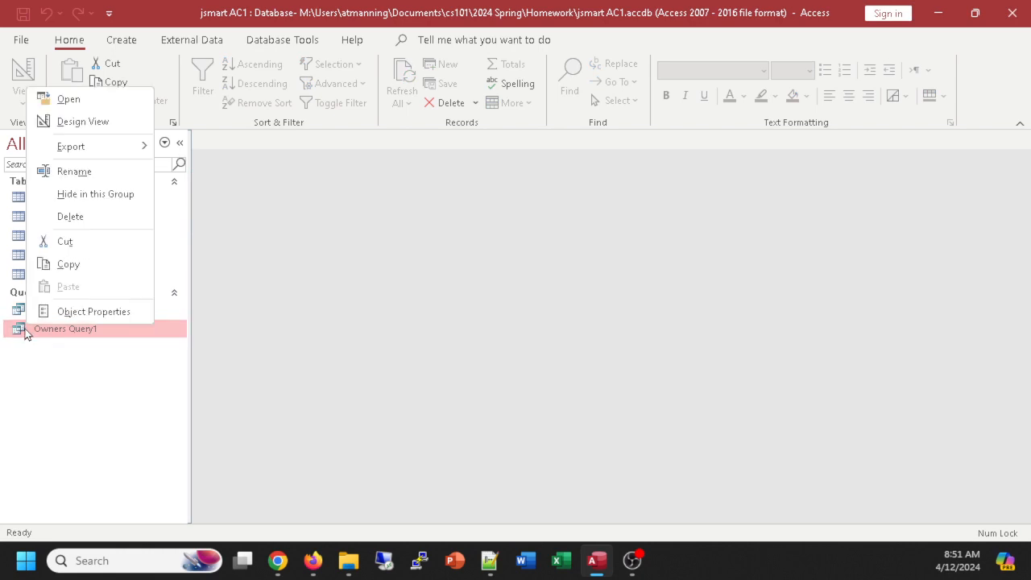
pyautogui.click(70, 215)
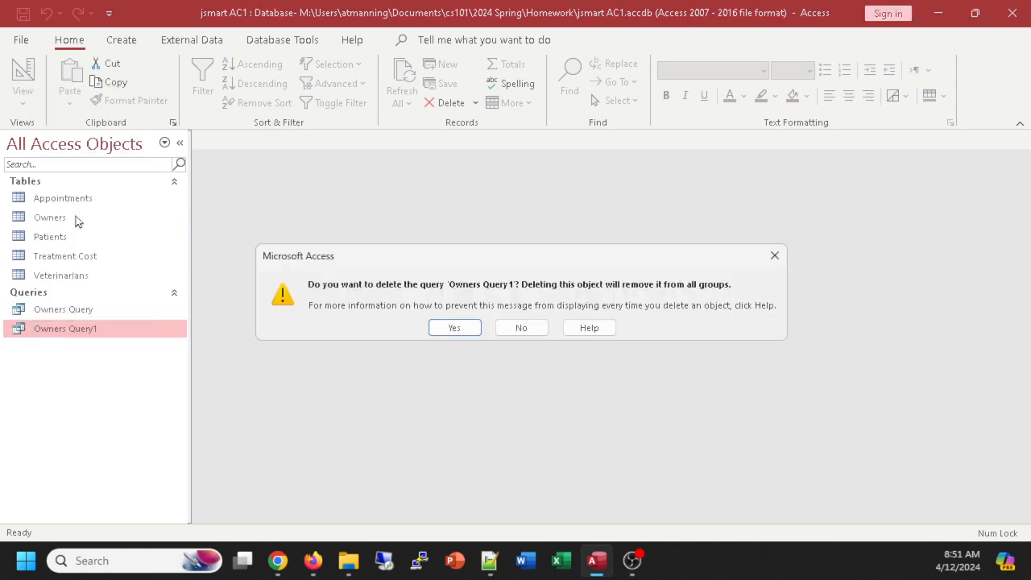
pyautogui.click(472, 329)
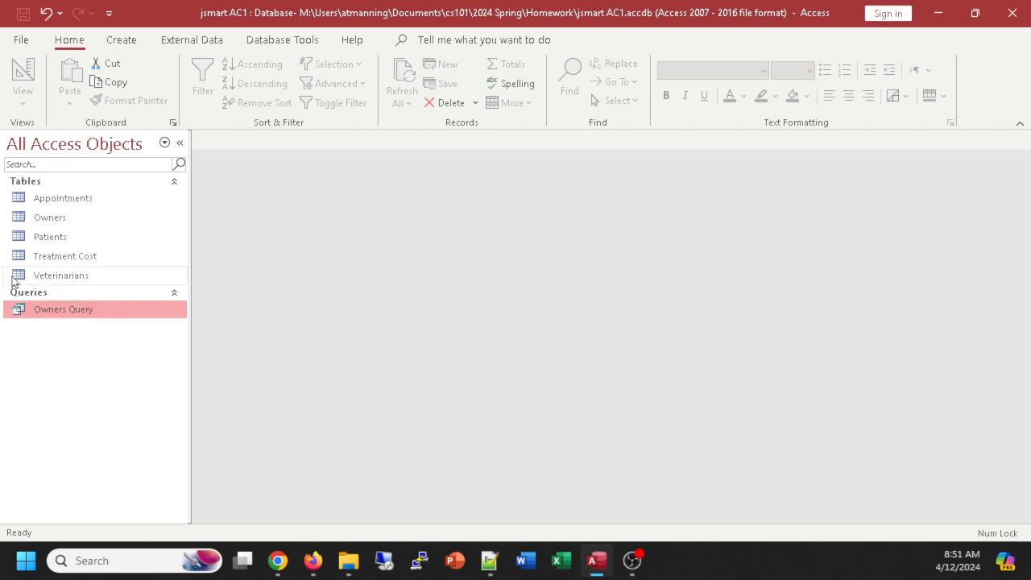
pyautogui.doubleClick(16, 308)
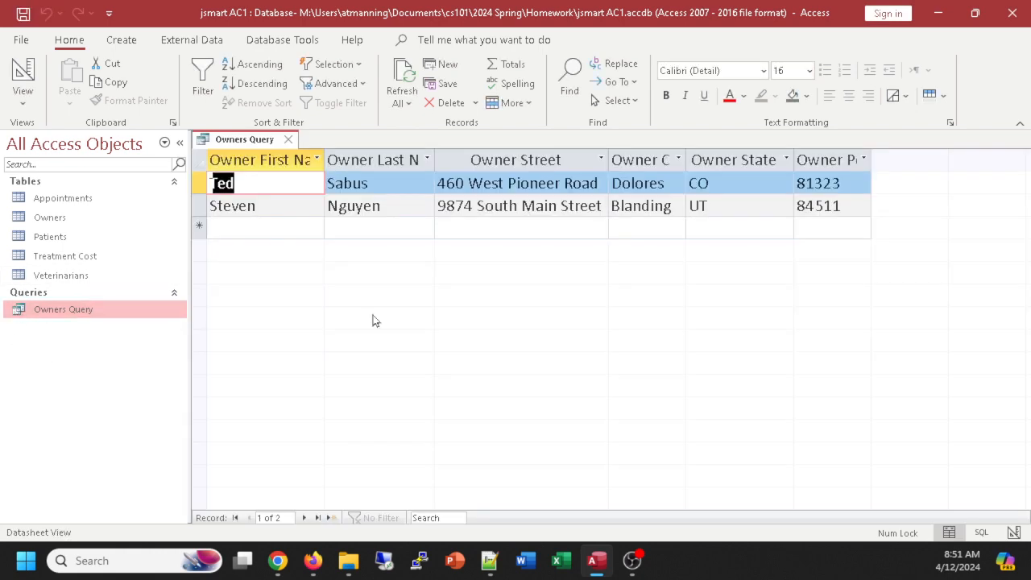
pyautogui.click(290, 139)
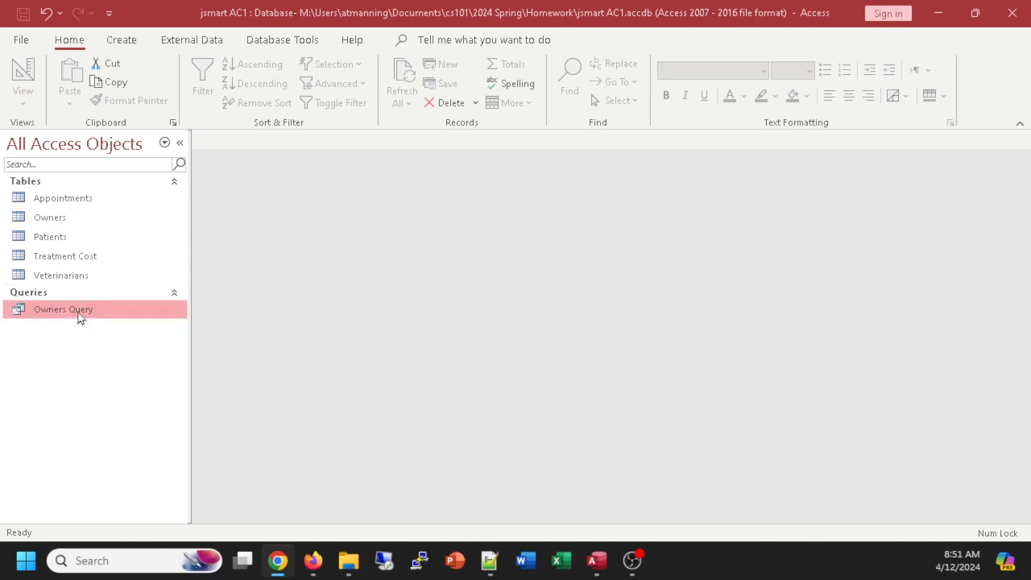
# - Select the Owners table and generate a new form from it with Create > Form
pyautogui.click(122, 41)
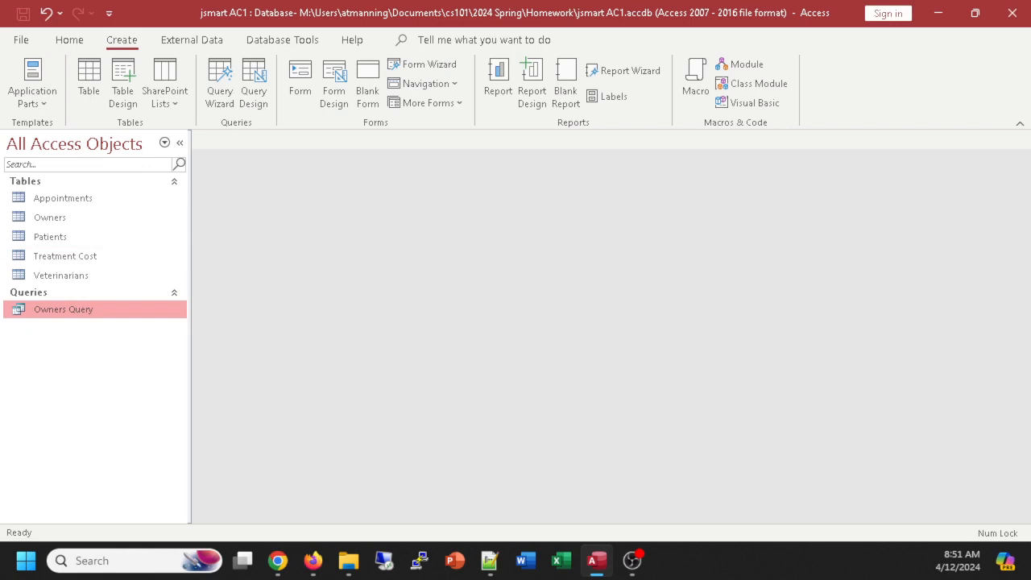
pyautogui.hotkey('alt', 'Tab')
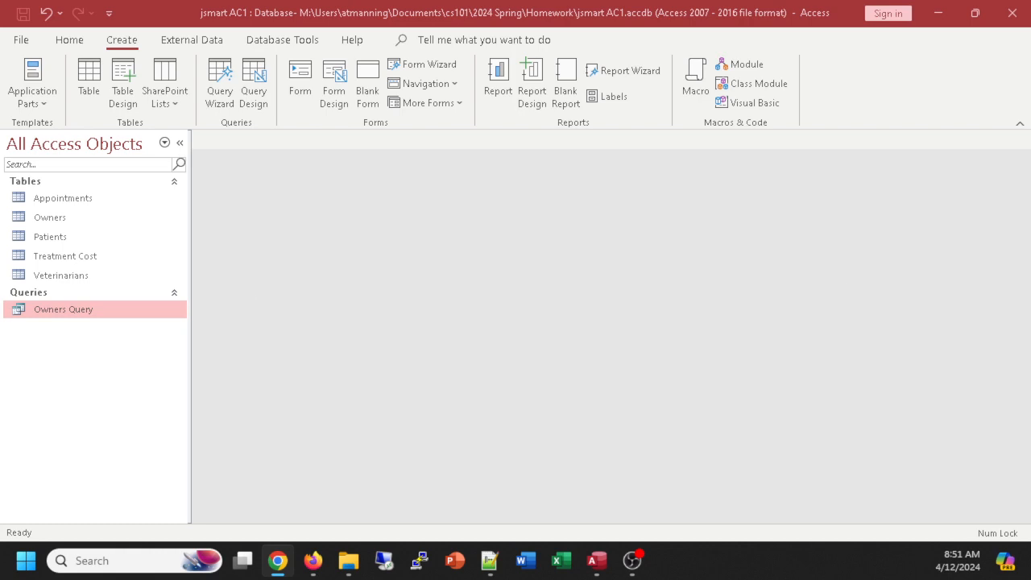
pyautogui.click(43, 216)
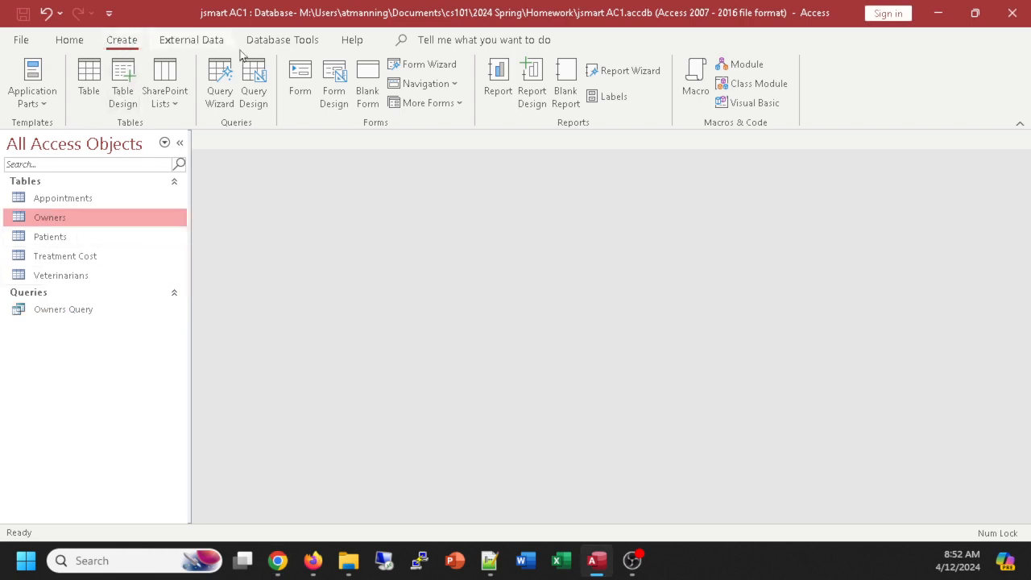
pyautogui.click(302, 77)
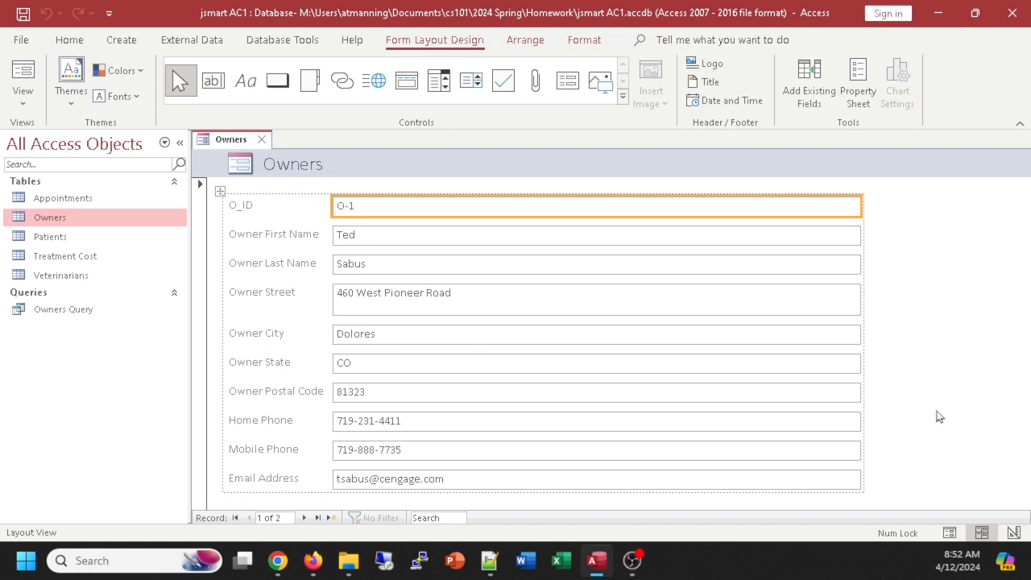
# - Open the new Owners form's list of available views
pyautogui.click(22, 99)
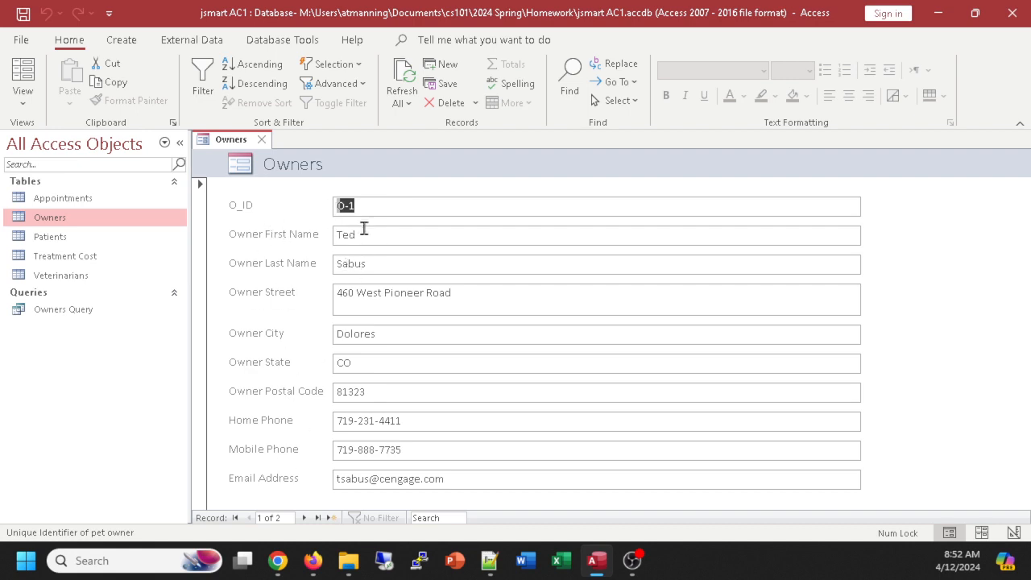
# - Browse the form's owner fields and records 1, 2 and a new record, then open the Owners table datasheet
pyautogui.click(384, 208)
pyautogui.click(380, 234)
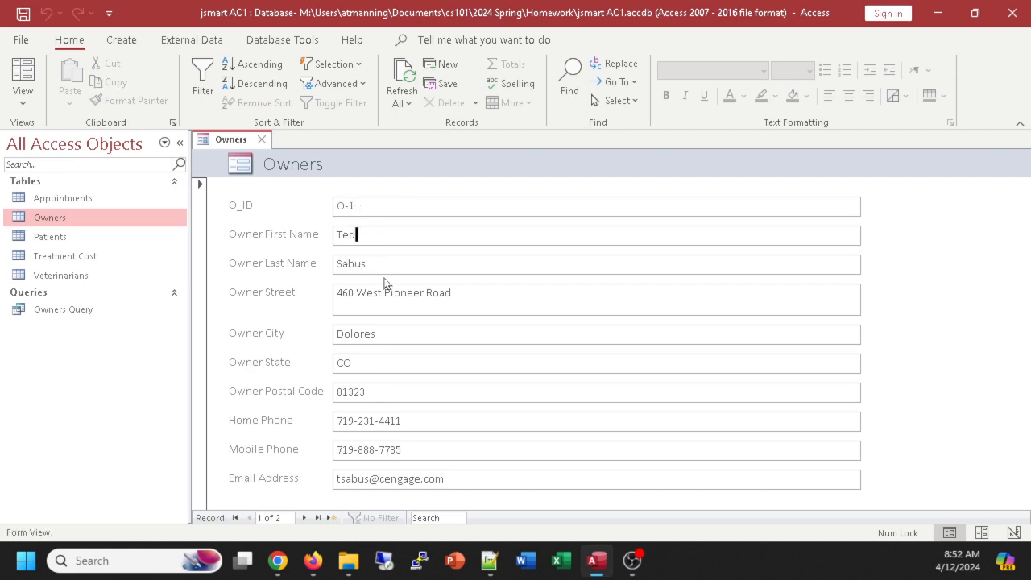
pyautogui.moveTo(385, 294); pyautogui.dragTo(391, 295)
pyautogui.click(305, 518)
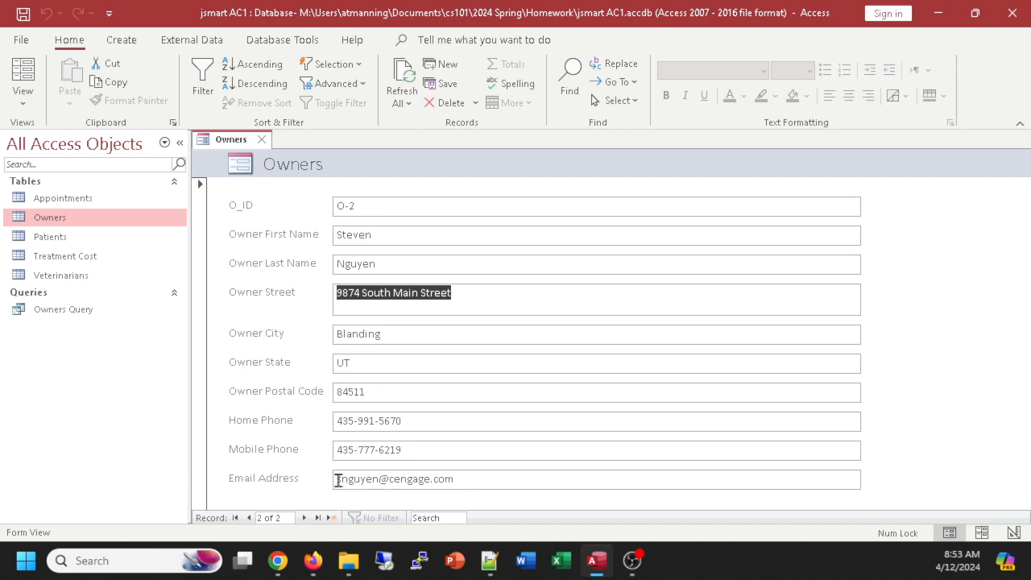
pyautogui.click(306, 518)
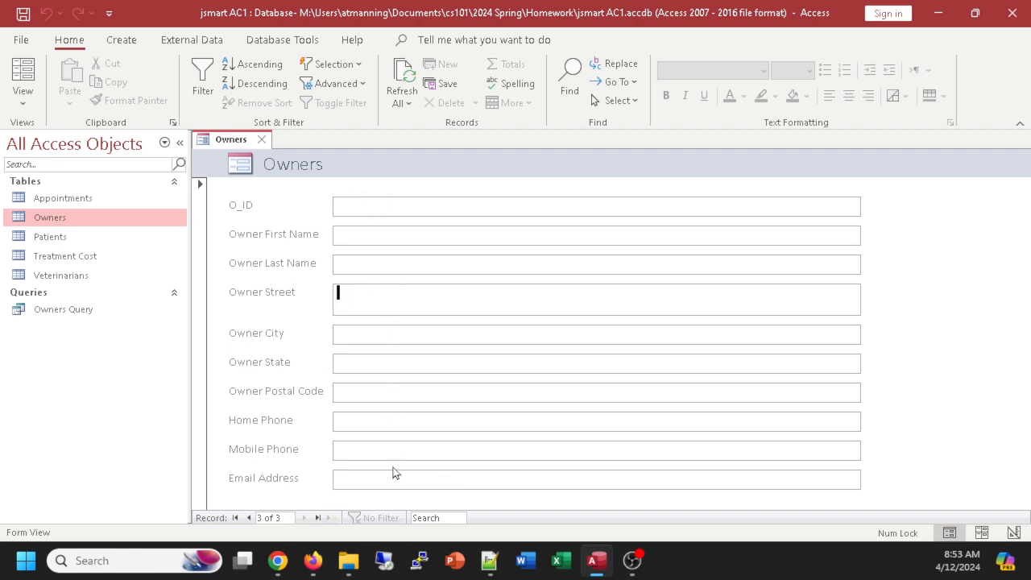
pyautogui.click(248, 519)
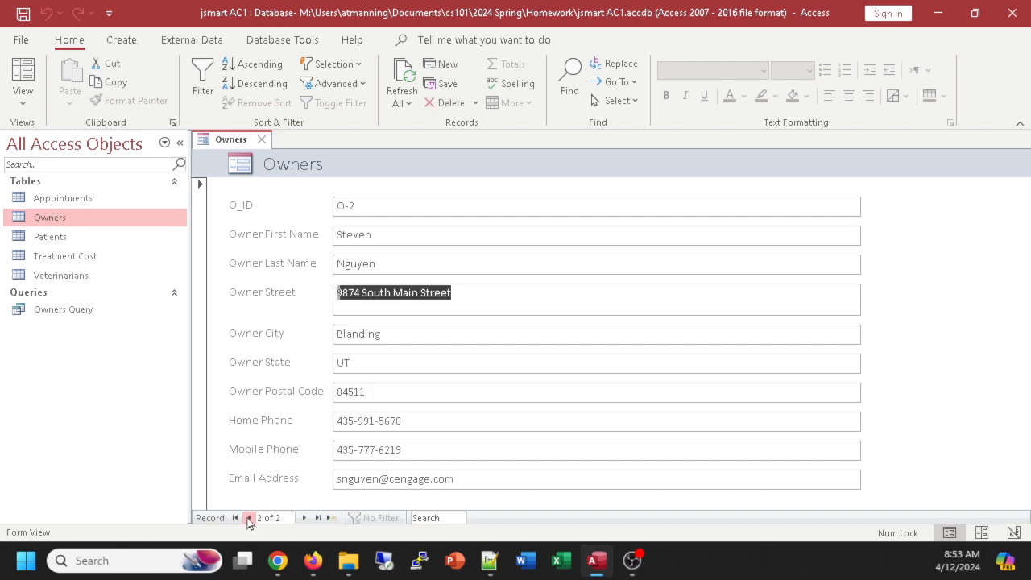
pyautogui.click(249, 519)
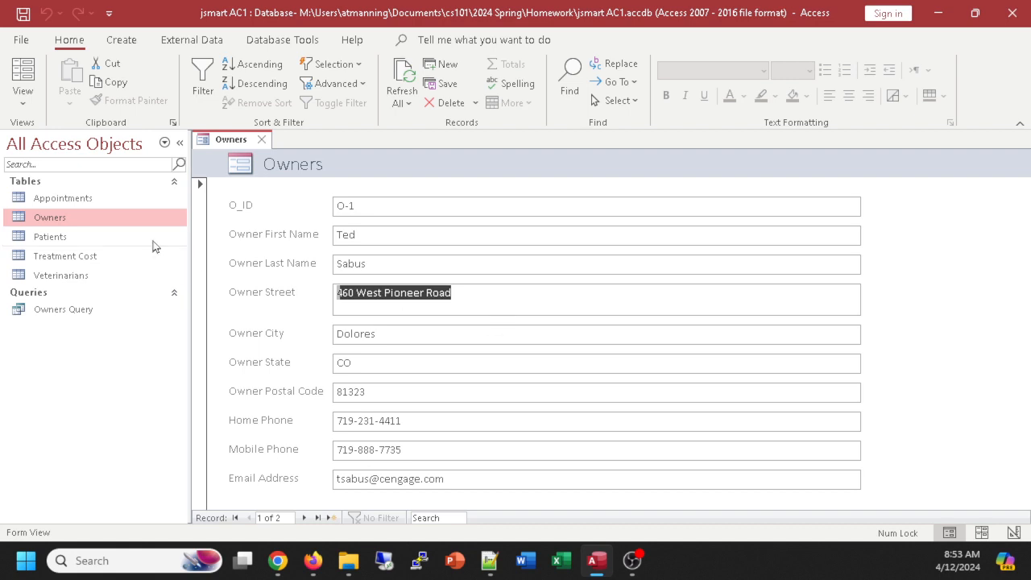
pyautogui.doubleClick(44, 219)
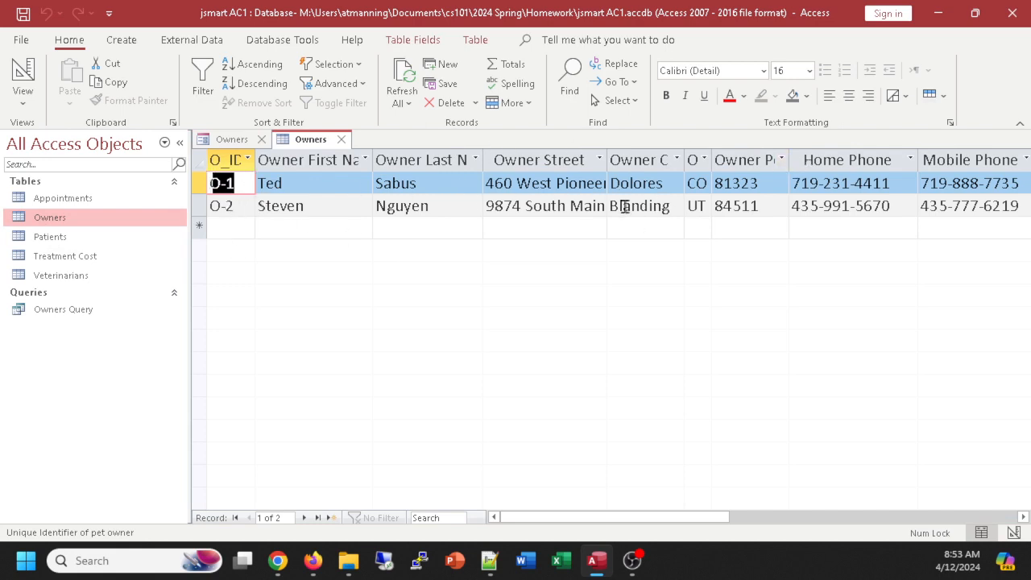
# - Compare the Owners form with the Owners table datasheet, scrolling the datasheet horizontally
pyautogui.click(236, 141)
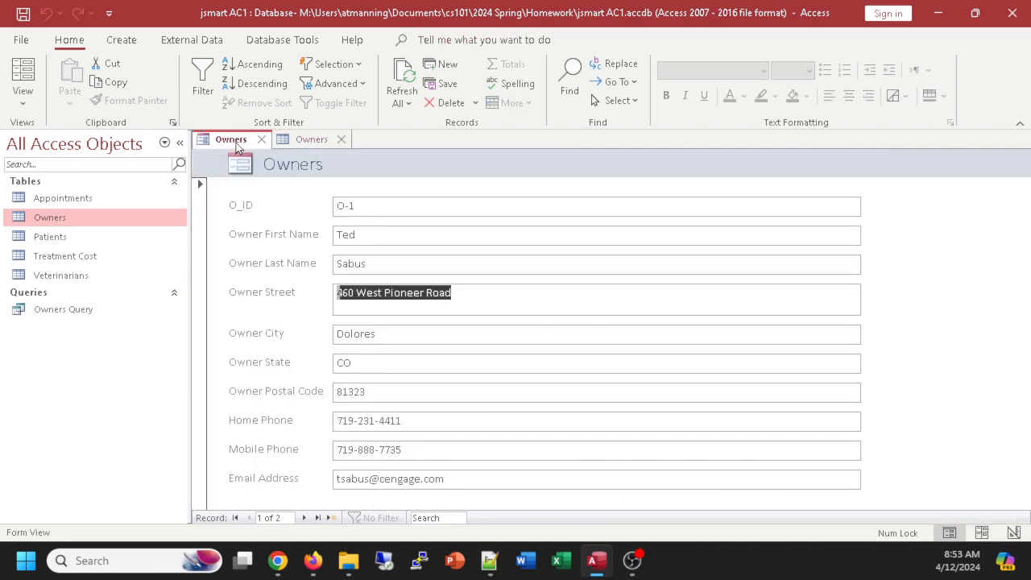
pyautogui.click(314, 141)
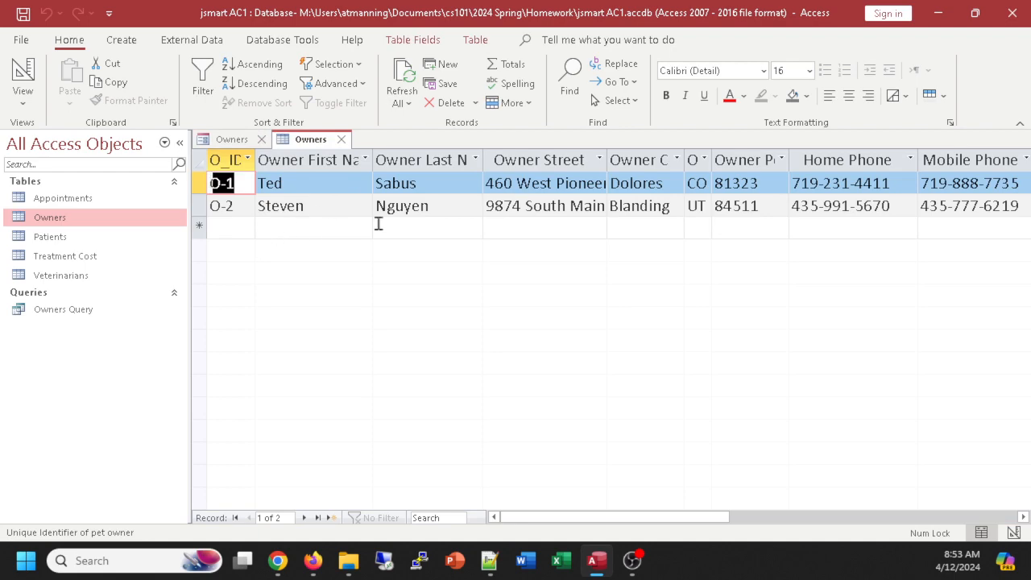
pyautogui.moveTo(632, 515); pyautogui.dragTo(557, 511)
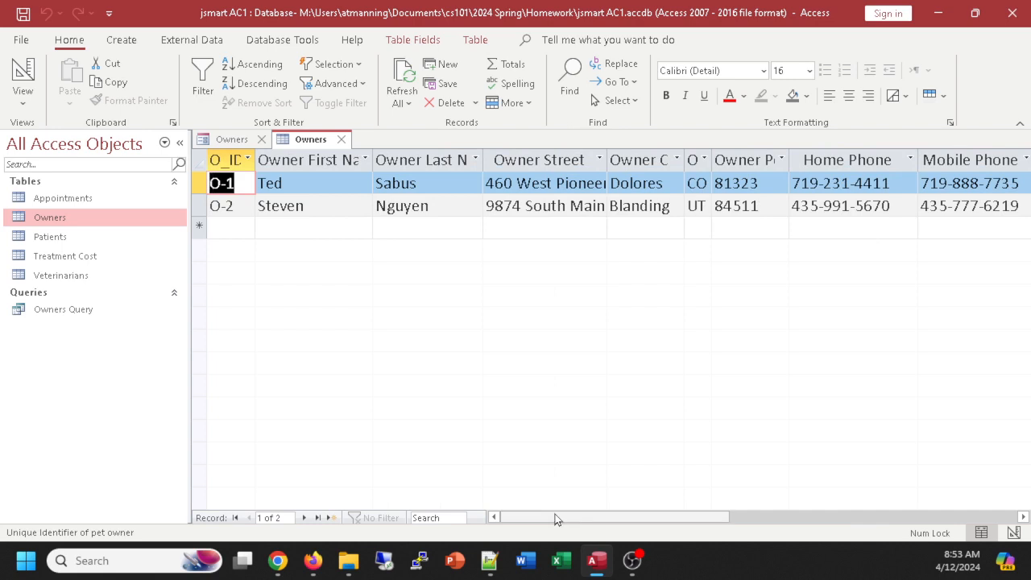
pyautogui.click(225, 139)
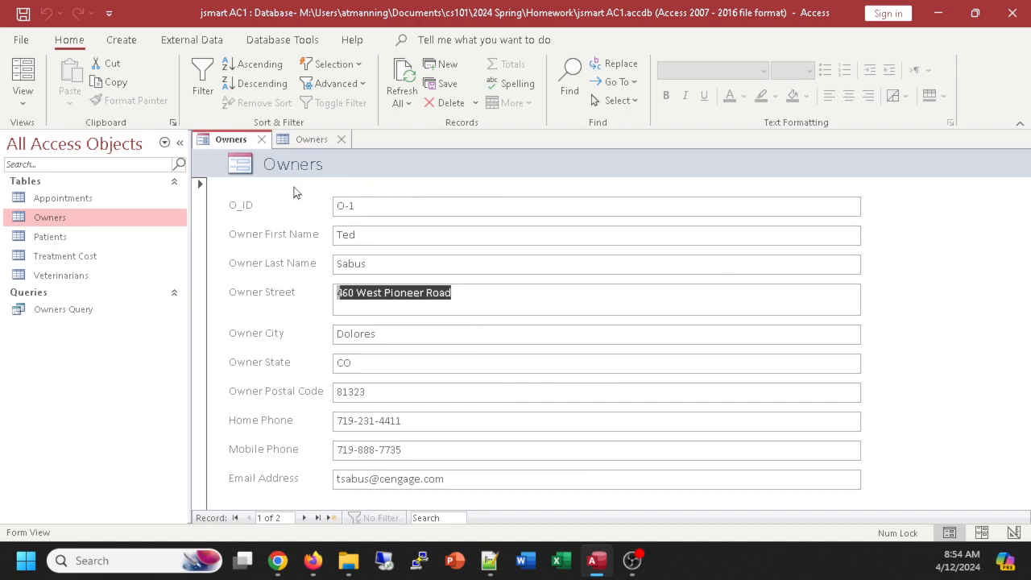
pyautogui.click(311, 140)
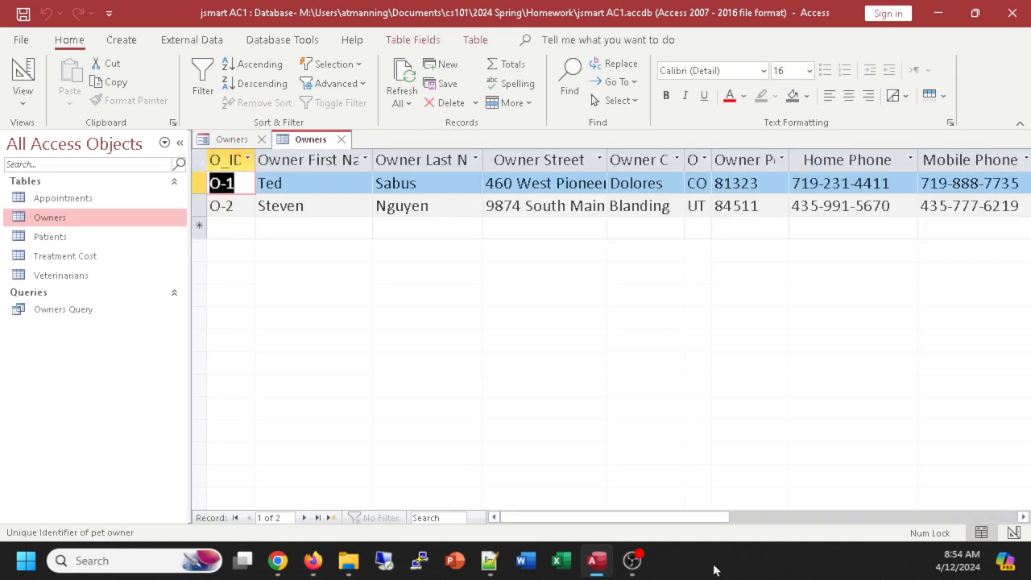
pyautogui.moveTo(657, 522); pyautogui.dragTo(774, 521)
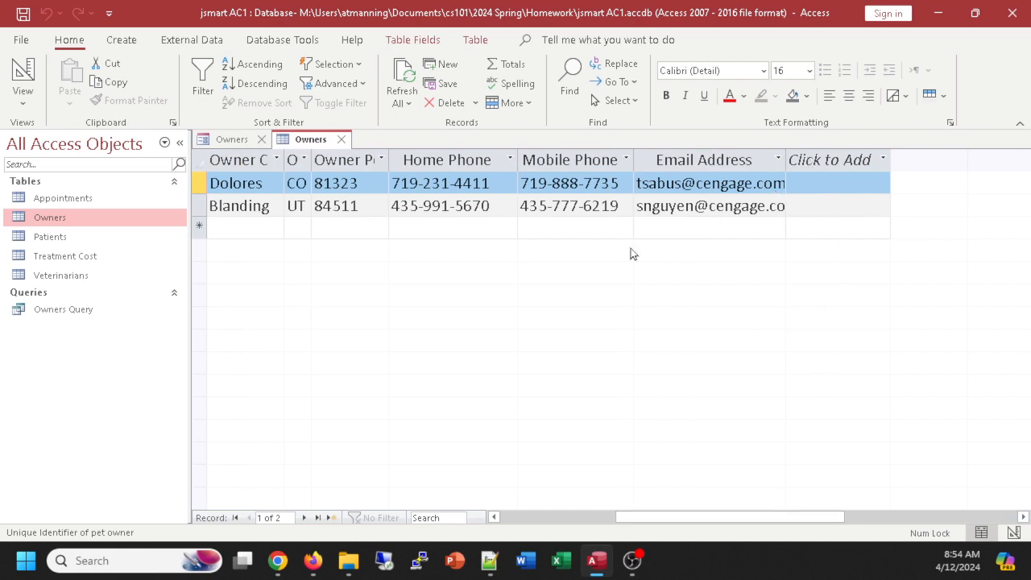
pyautogui.click(231, 140)
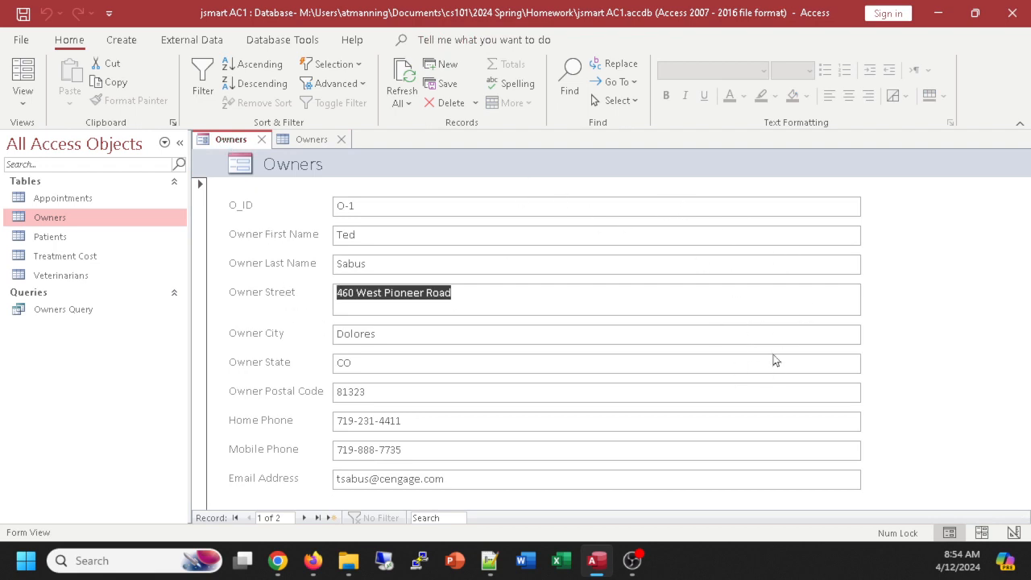
# - Step through owner records 2, 1 and 2 again on the form
pyautogui.click(304, 518)
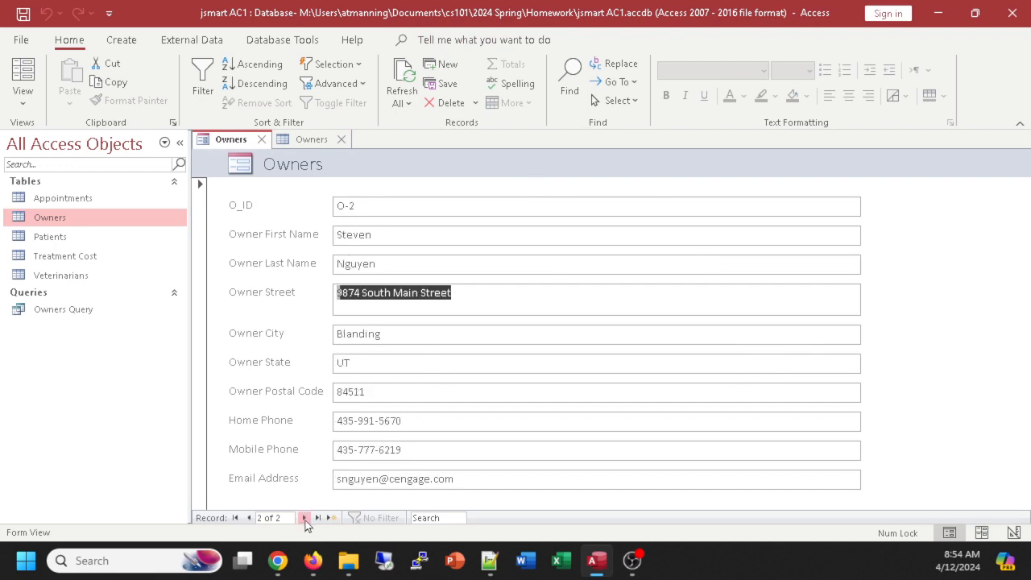
pyautogui.click(252, 519)
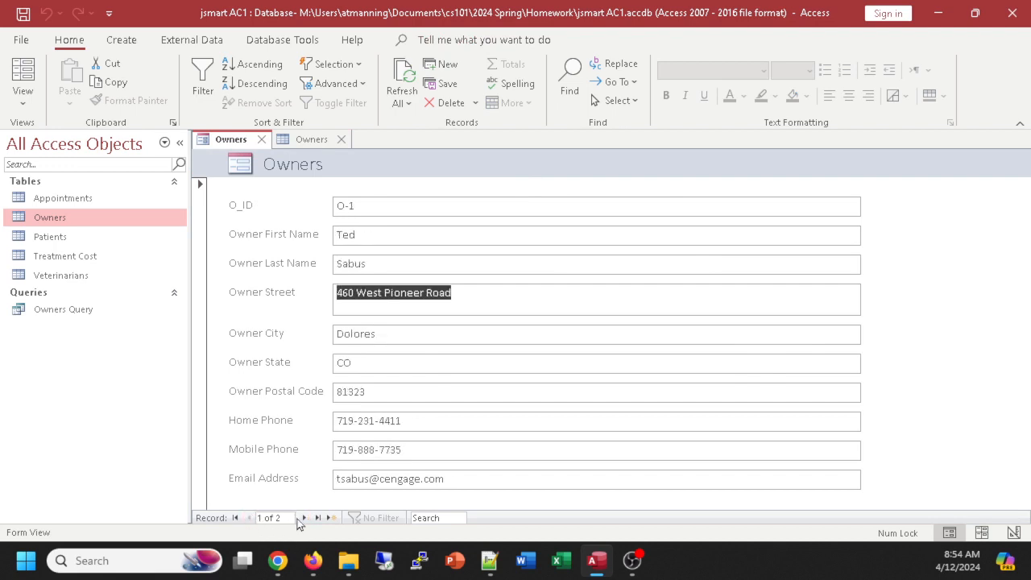
pyautogui.click(303, 519)
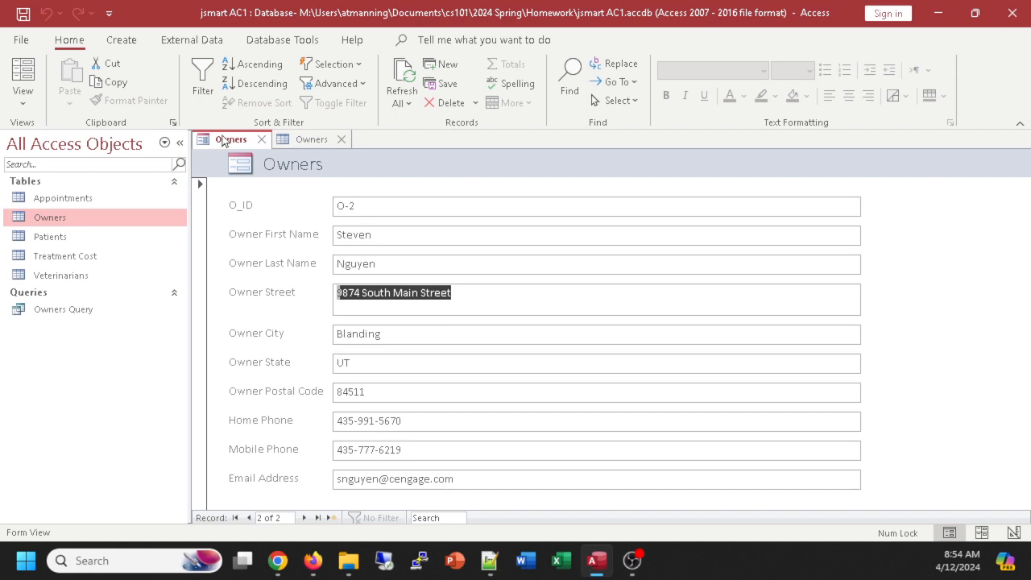
# - Save the form as Owners while closing it, then close the Owners table datasheet
pyautogui.click(262, 141)
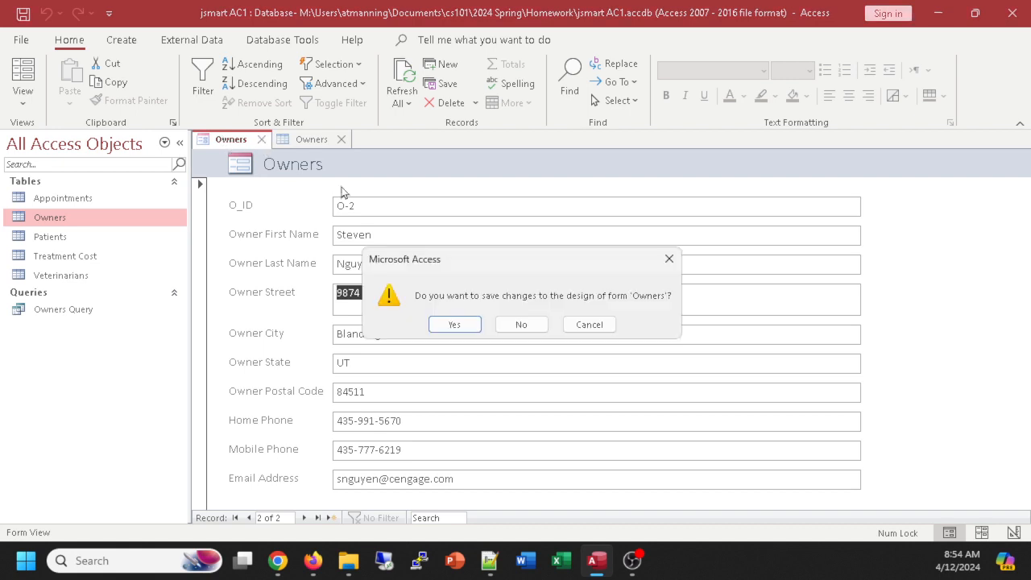
pyautogui.click(449, 327)
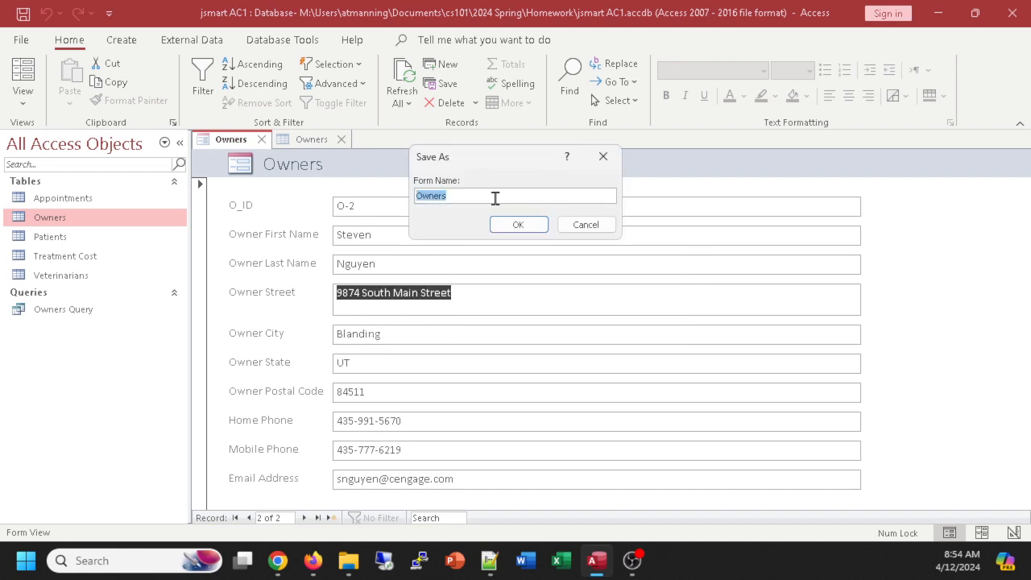
pyautogui.click(529, 224)
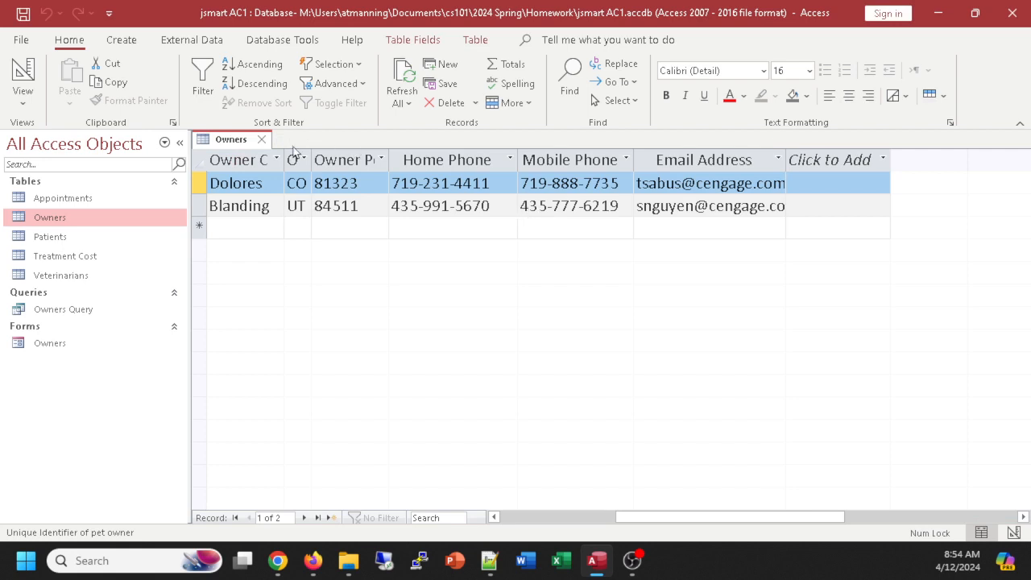
pyautogui.click(261, 140)
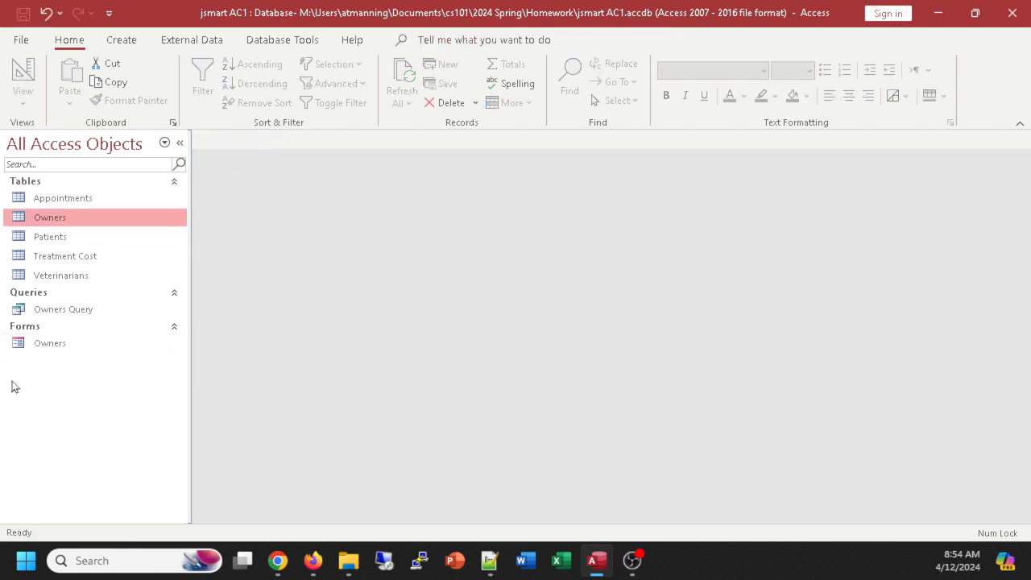
pyautogui.doubleClick(48, 345)
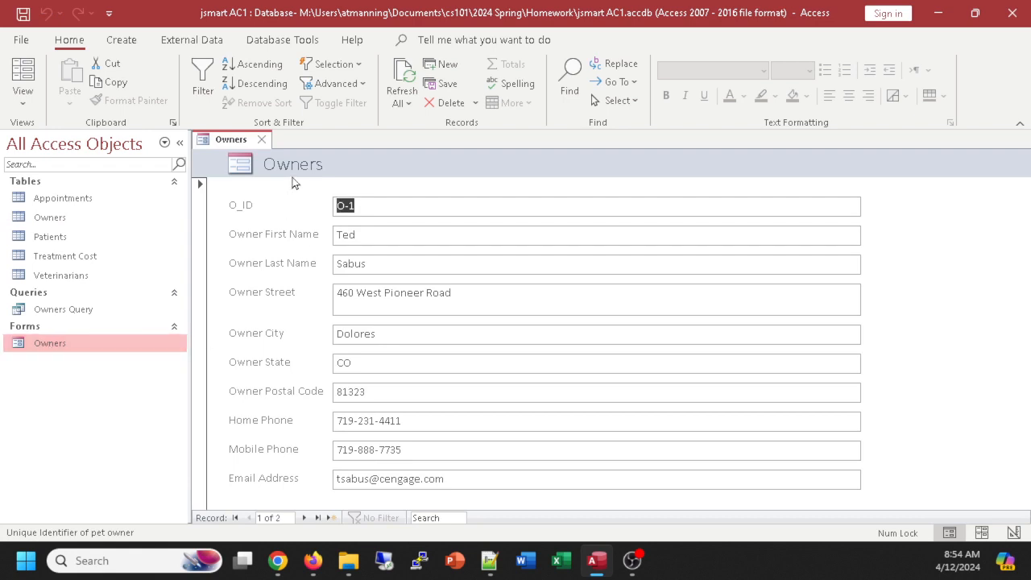
pyautogui.click(305, 518)
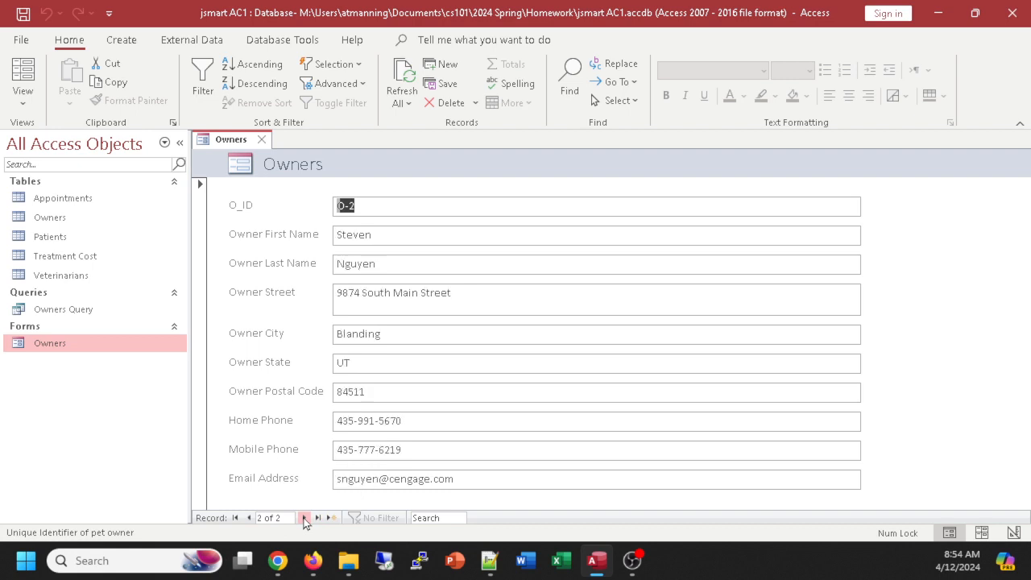
pyautogui.click(250, 519)
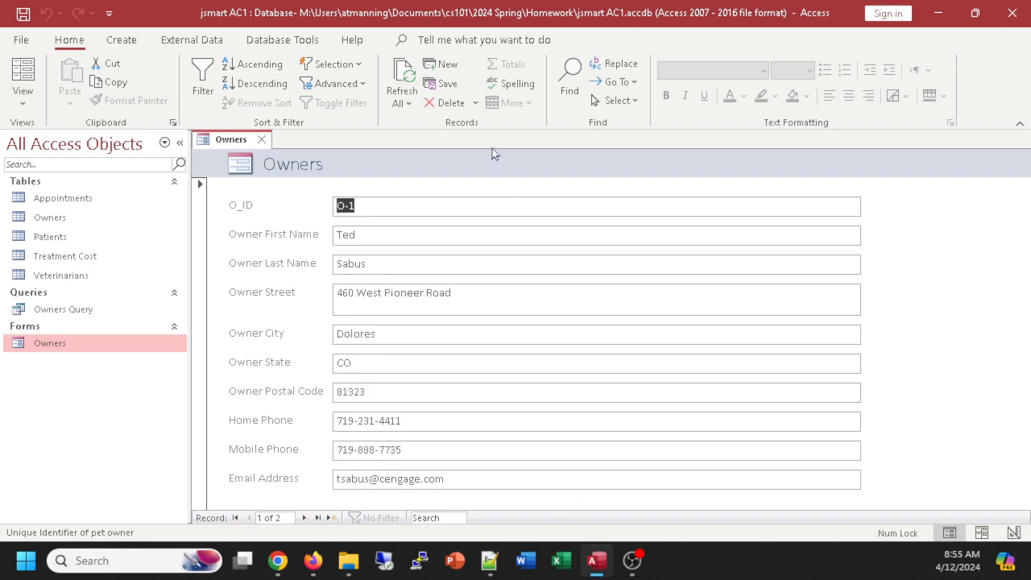
pyautogui.click(262, 140)
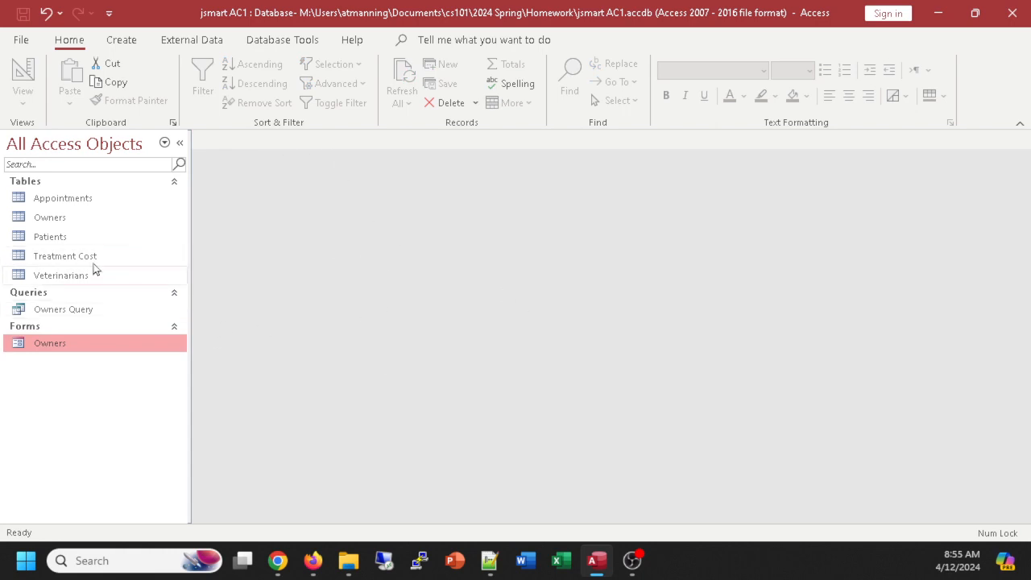
# - Generate a new form from the Patients table and switch it to Form View
pyautogui.click(55, 237)
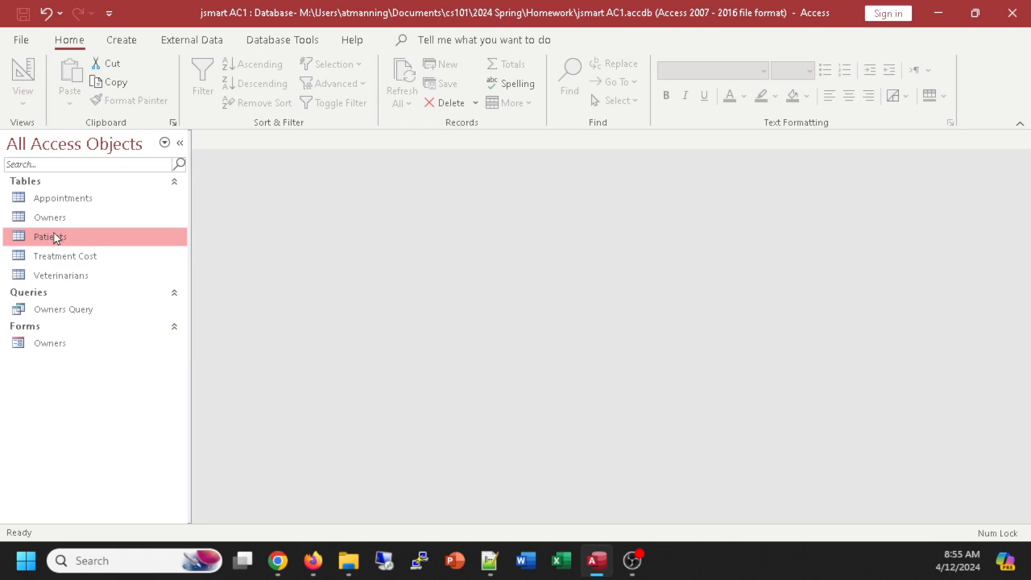
pyautogui.click(122, 40)
pyautogui.click(295, 76)
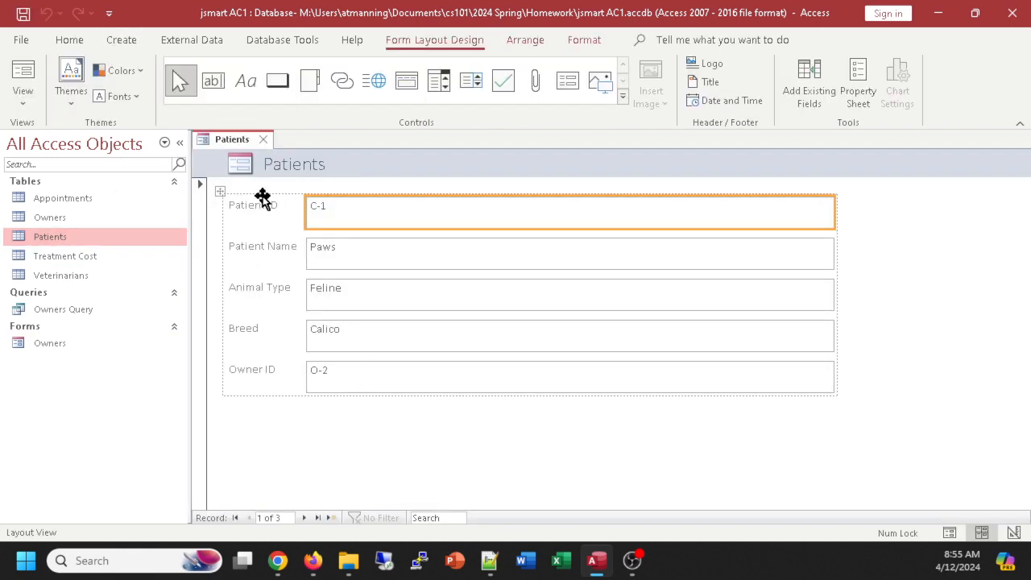
pyautogui.click(24, 100)
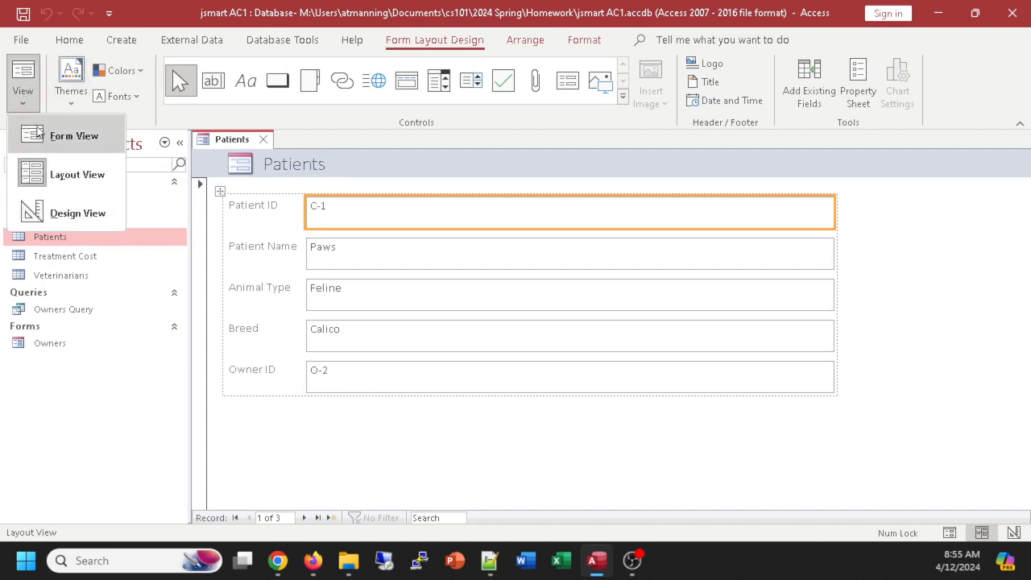
pyautogui.click(38, 132)
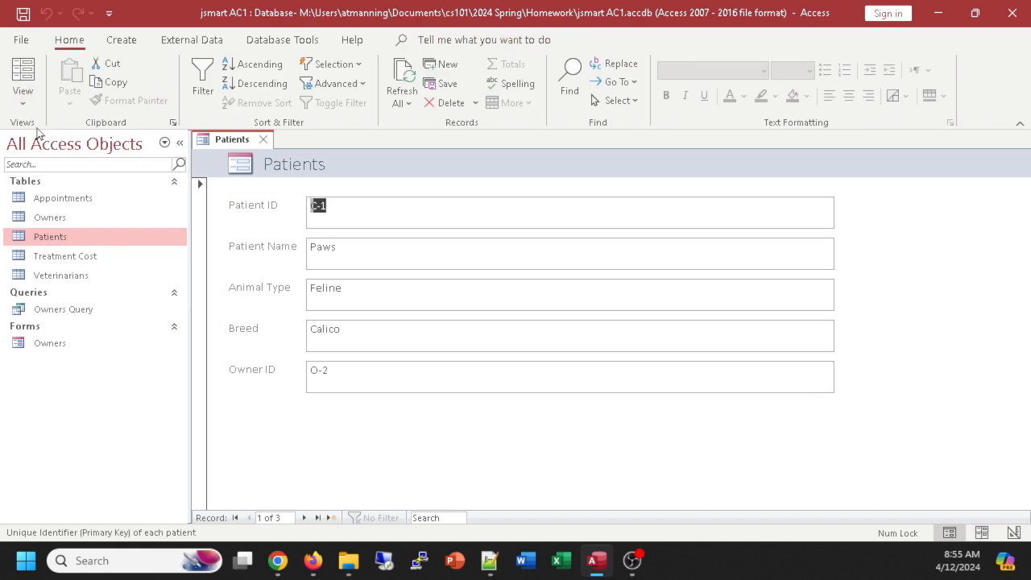
# - Browse back and forth through the three patient records, then open the Patients table alongside
pyautogui.click(304, 518)
pyautogui.click(304, 518)
pyautogui.click(249, 518)
pyautogui.click(249, 518)
pyautogui.click(303, 518)
pyautogui.click(303, 518)
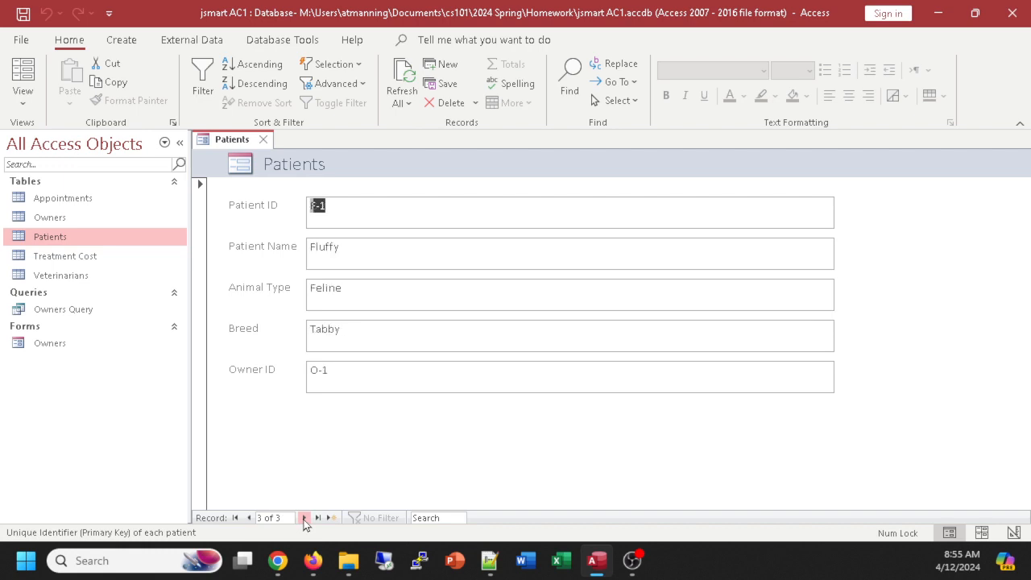
pyautogui.doubleClick(49, 240)
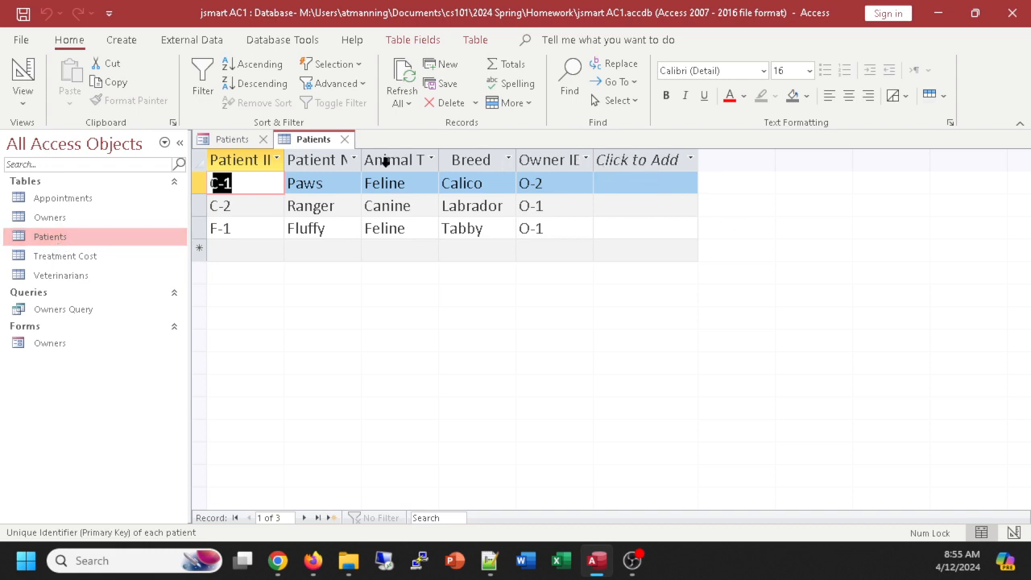
# - Close the Patients form, saving it as 'Patients', then close the Patients table
pyautogui.click(230, 140)
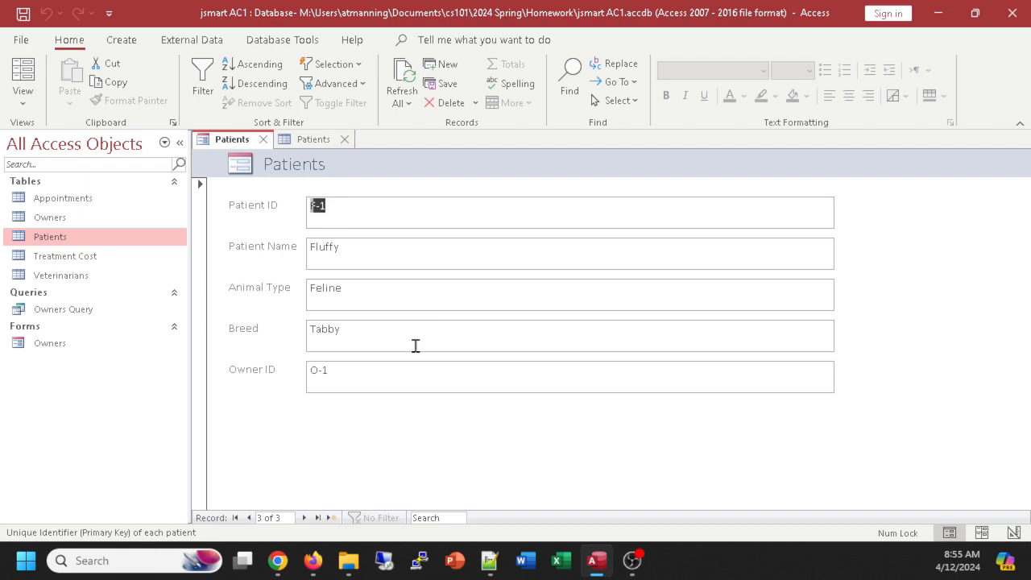
pyautogui.click(263, 141)
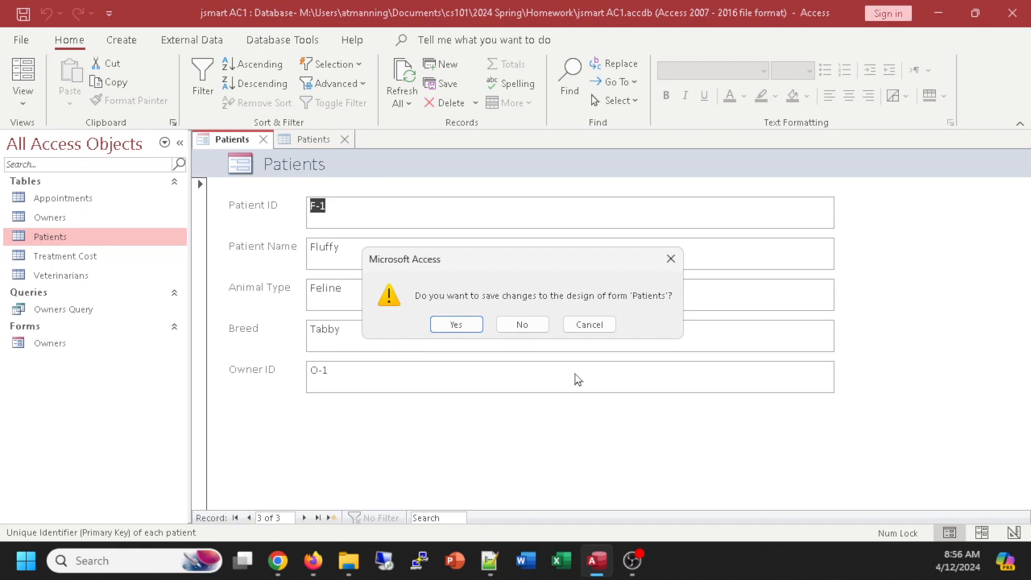
pyautogui.click(444, 324)
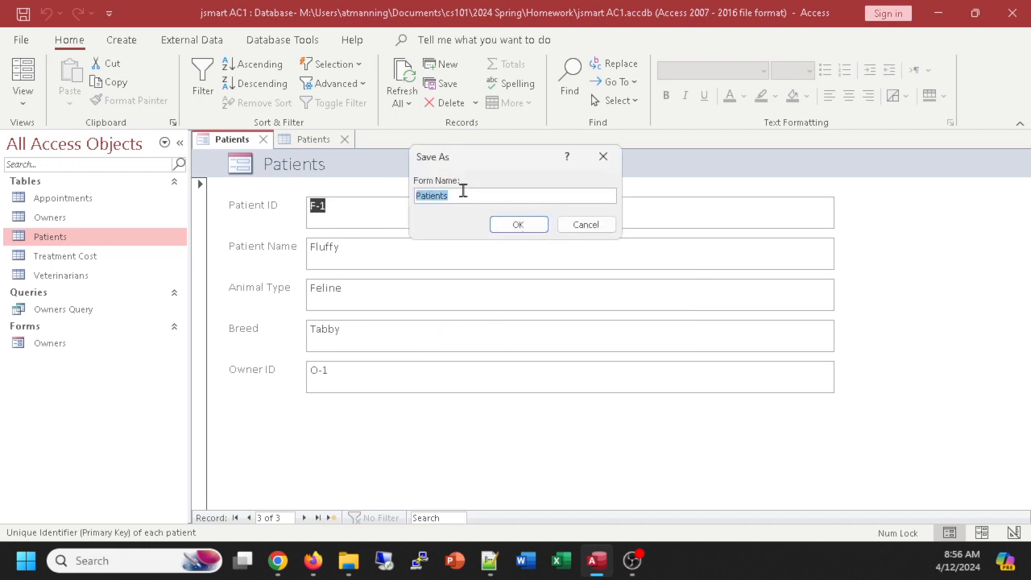
pyautogui.click(531, 224)
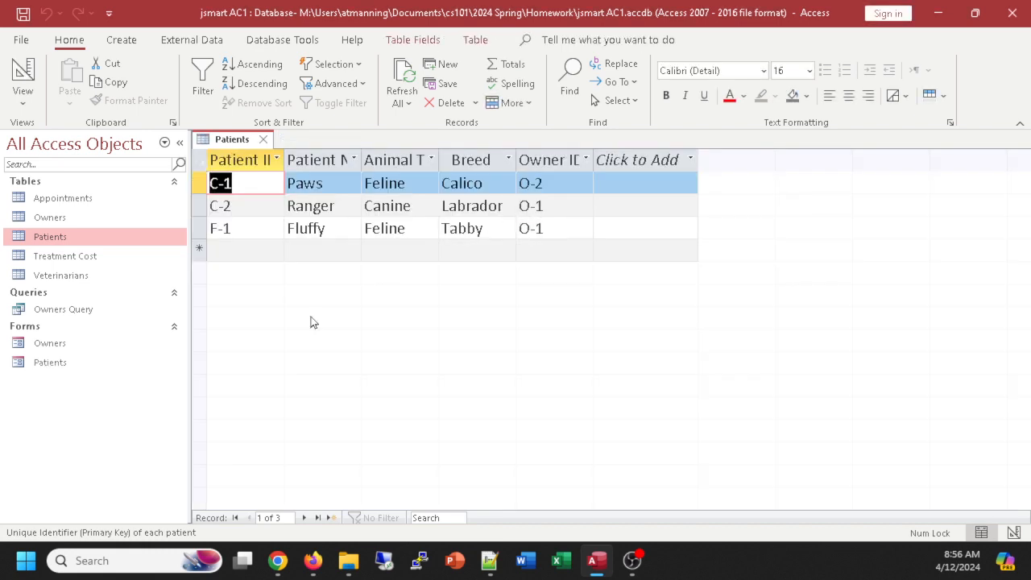
pyautogui.click(262, 139)
pyautogui.doubleClick(50, 363)
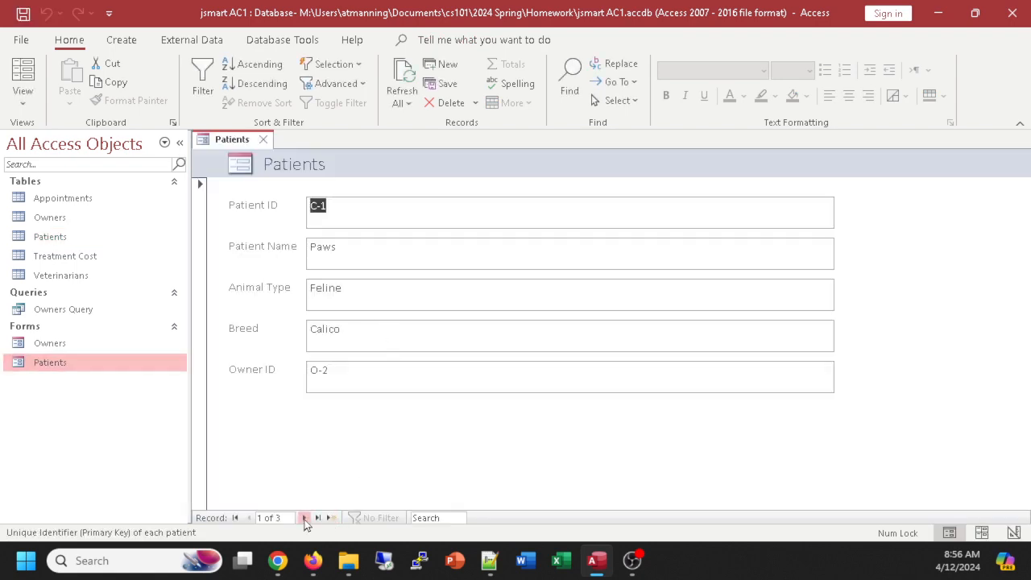
pyautogui.click(305, 518)
pyautogui.click(304, 519)
pyautogui.click(253, 519)
pyautogui.click(253, 519)
pyautogui.click(304, 519)
pyautogui.click(305, 519)
pyautogui.click(44, 239)
pyautogui.doubleClick(44, 239)
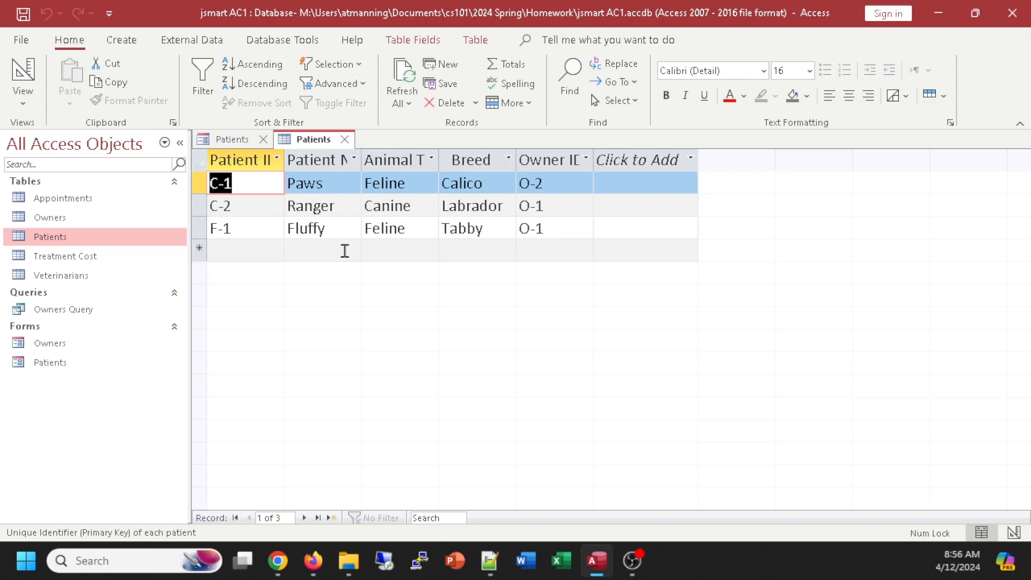
pyautogui.click(344, 138)
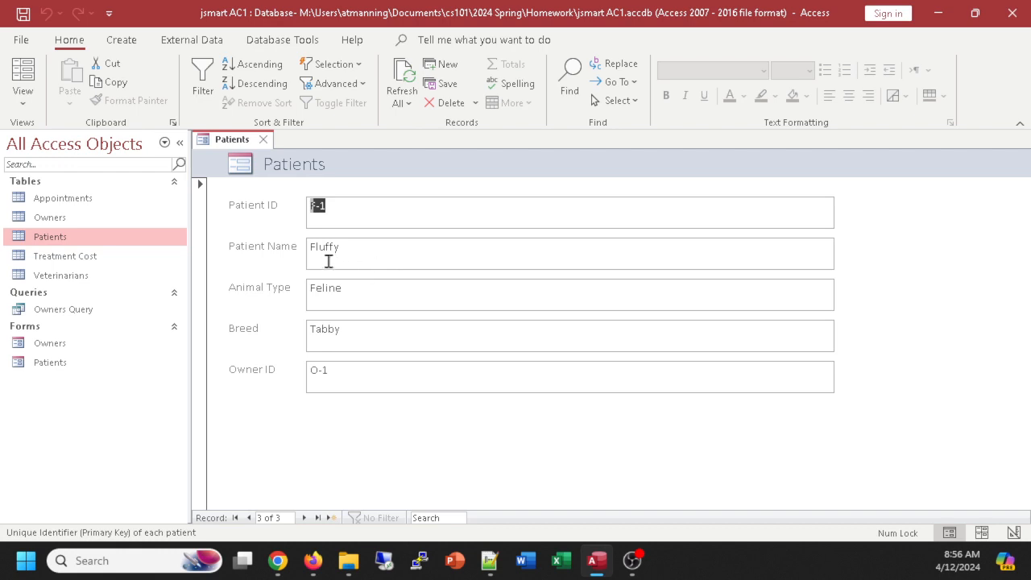
pyautogui.click(263, 141)
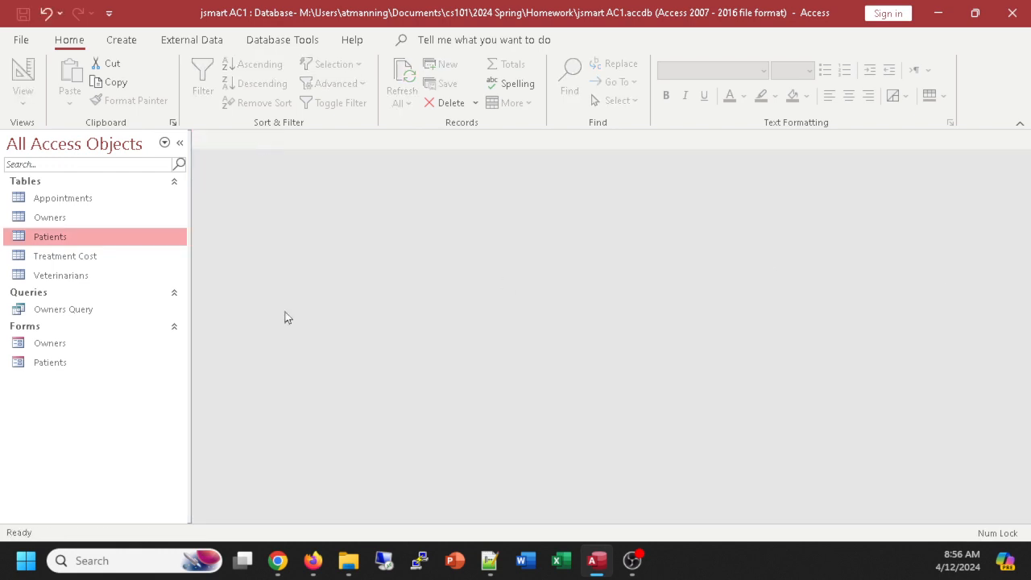
pyautogui.doubleClick(50, 237)
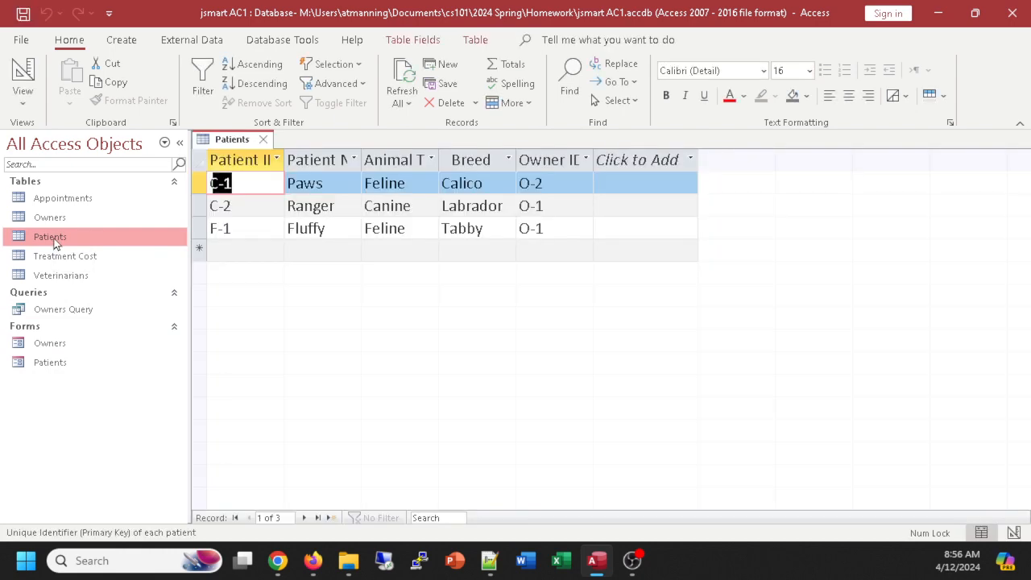
pyautogui.click(264, 140)
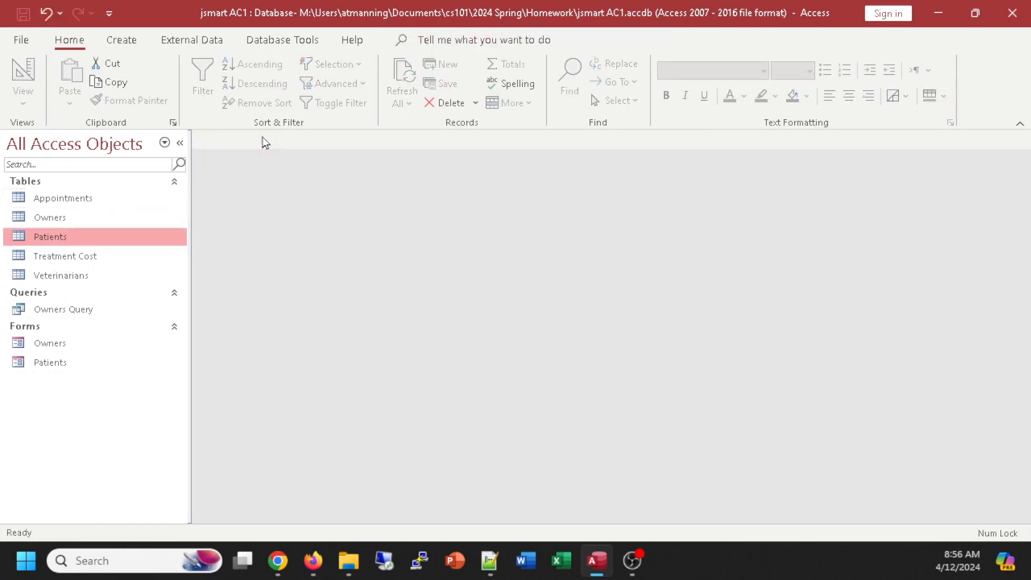
# - Generate a form from the Veterinarians table and browse its first two records
pyautogui.click(67, 282)
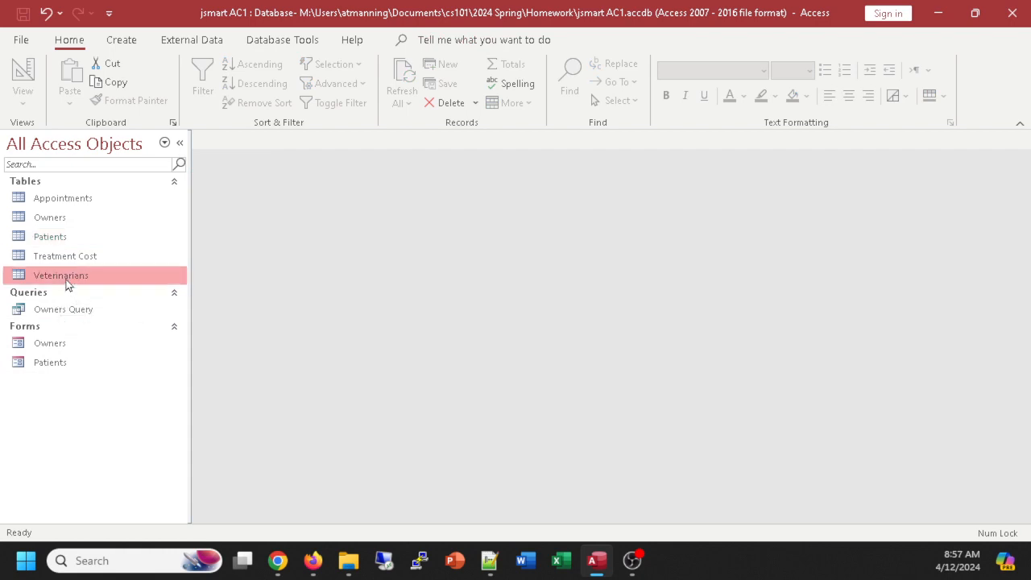
pyautogui.click(120, 42)
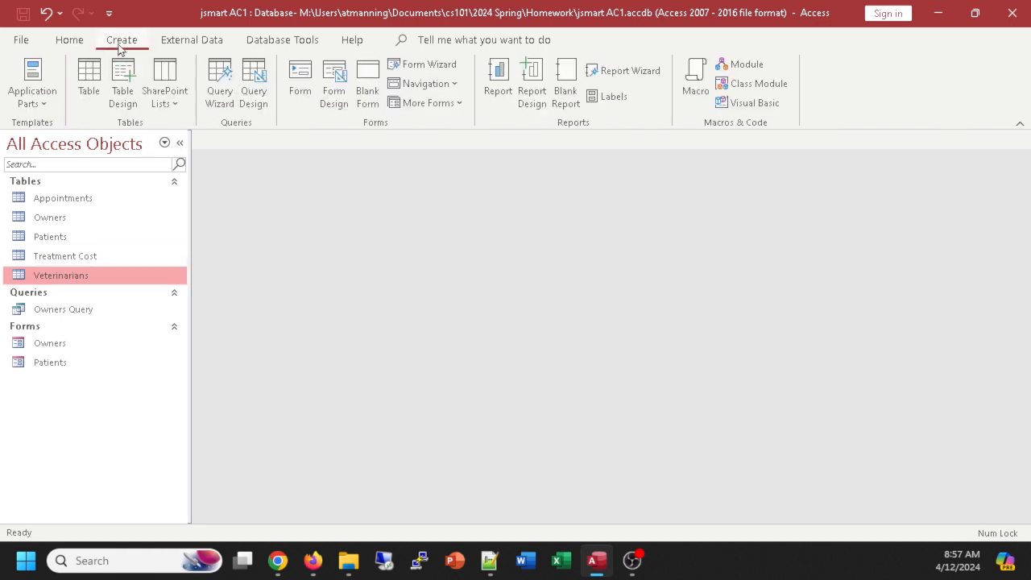
pyautogui.click(293, 71)
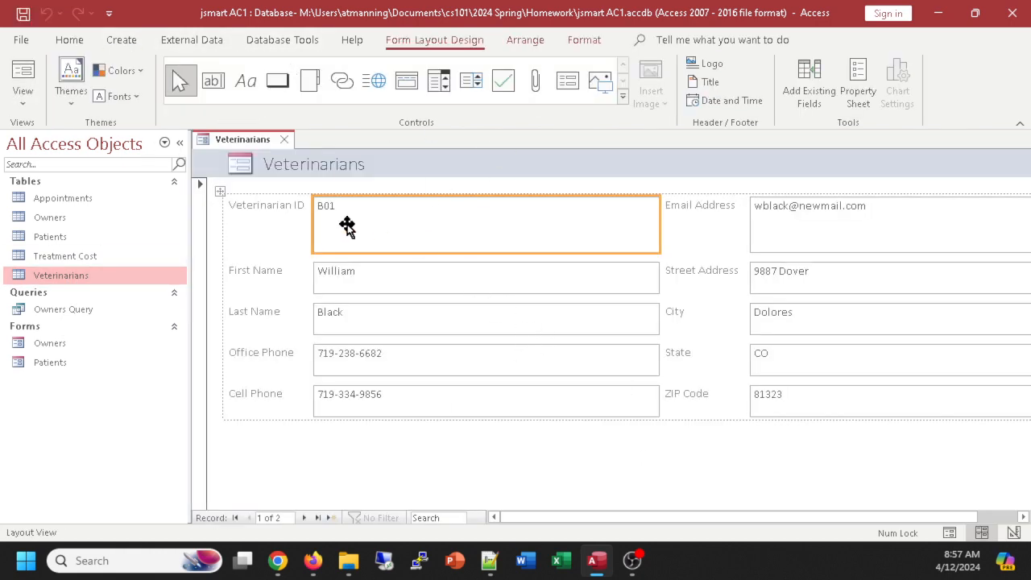
pyautogui.click(304, 517)
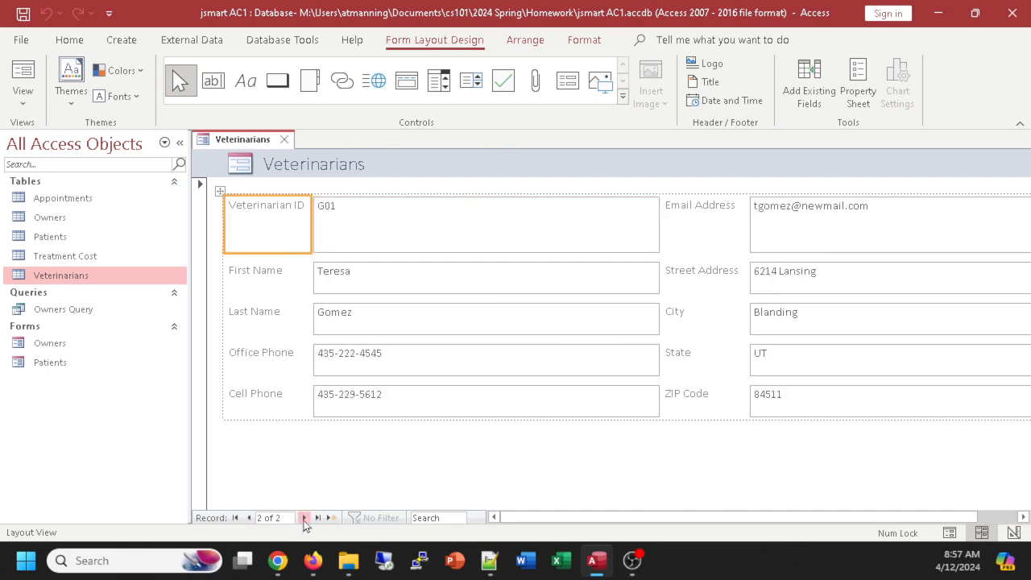
pyautogui.click(251, 518)
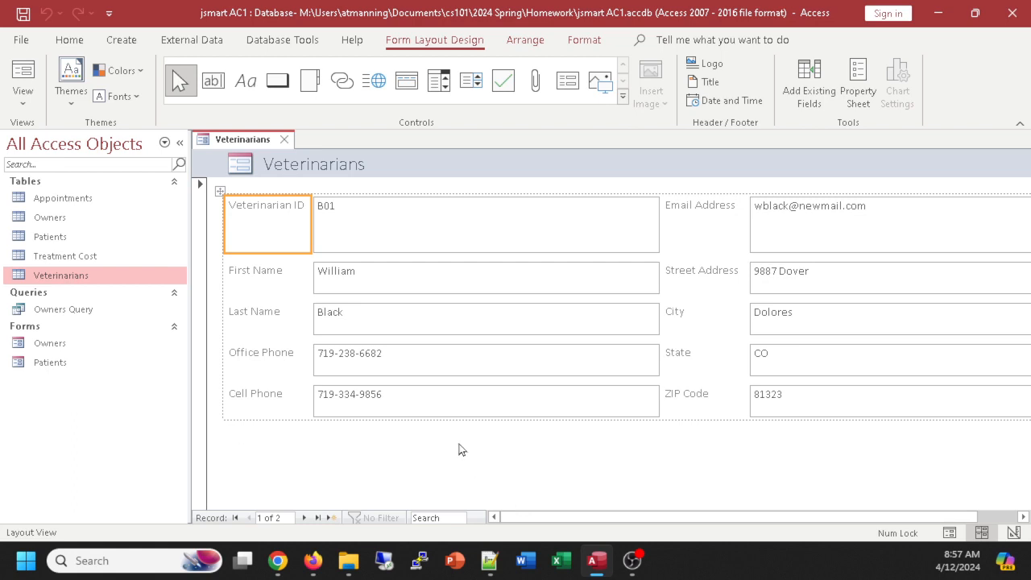
# - Close the new form, saving it under the name 'Veterinarians'
pyautogui.click(284, 140)
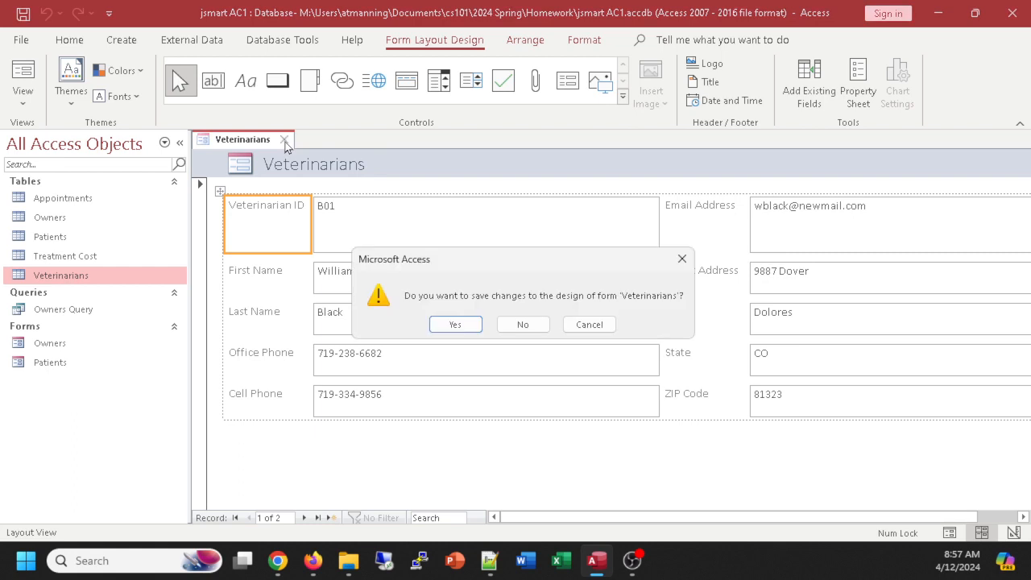
pyautogui.click(455, 322)
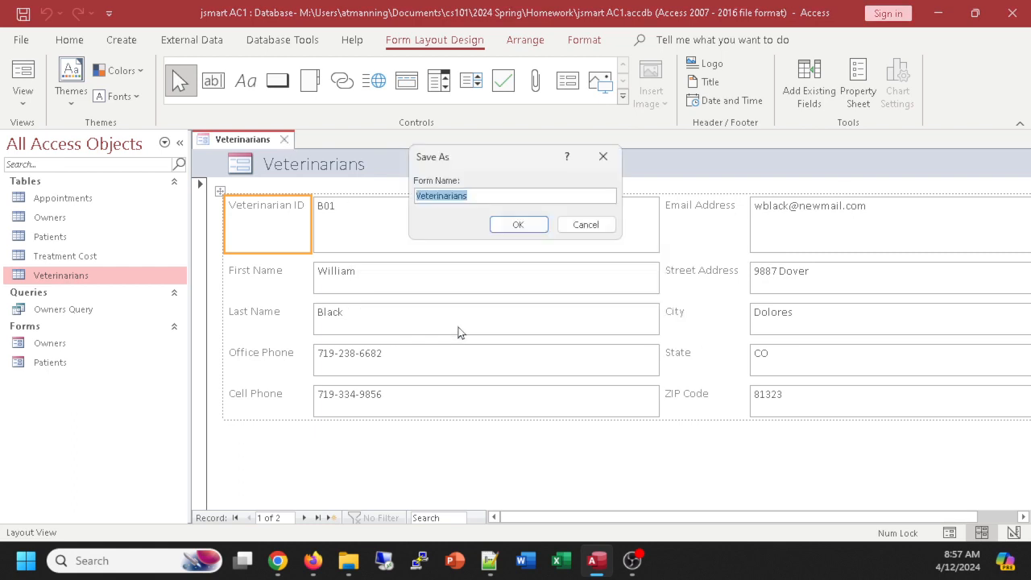
pyautogui.click(515, 224)
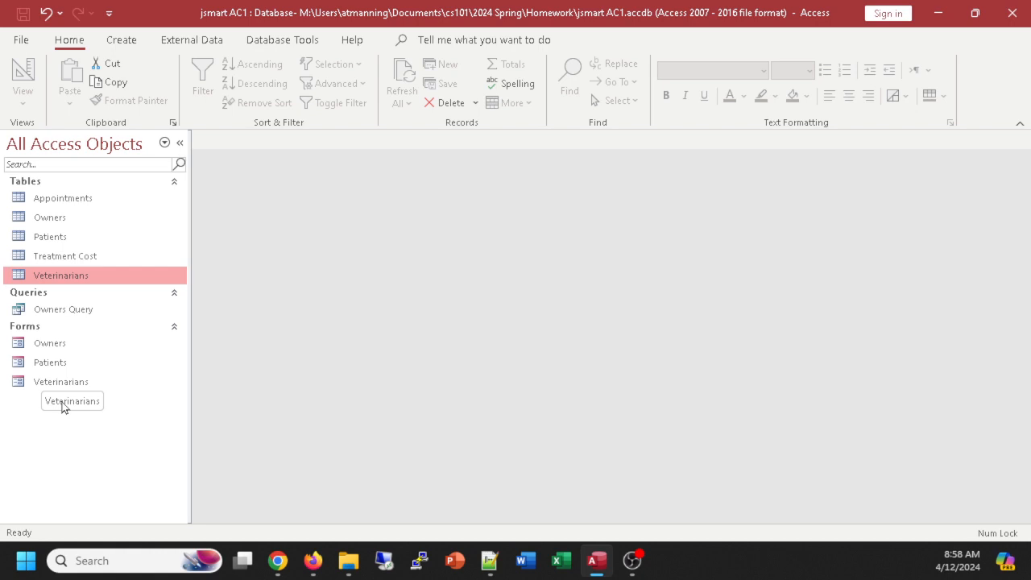
# - Switch to the Create ribbon and go to Report Wizard in the Reports group
pyautogui.click(123, 40)
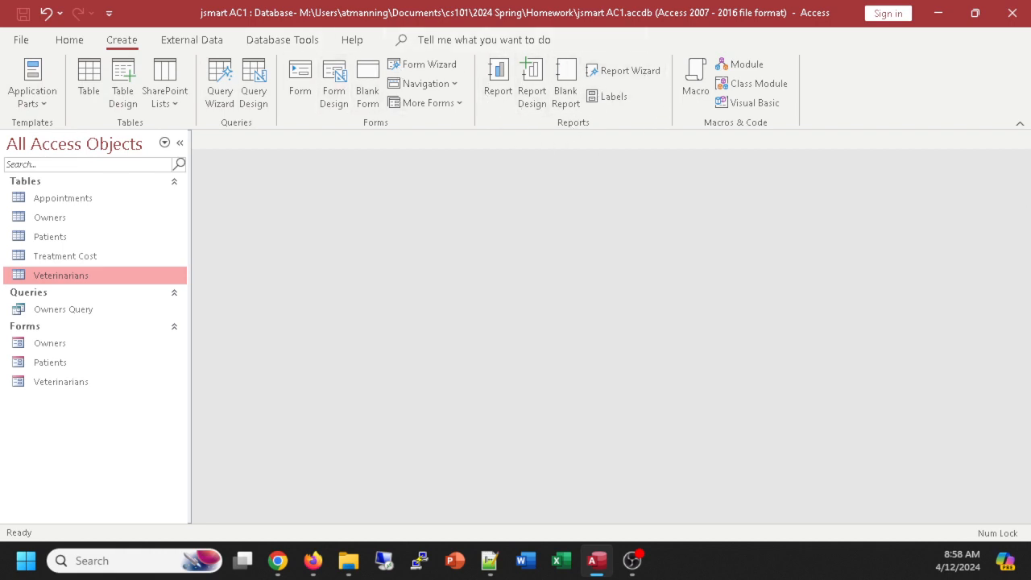
pyautogui.hotkey('alt', 'Tab')
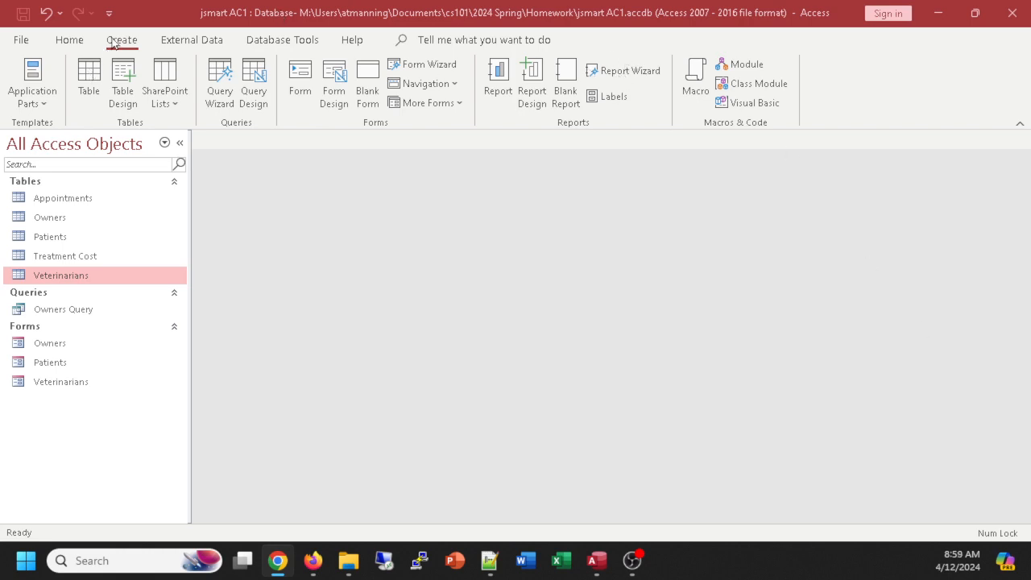
pyautogui.click(632, 74)
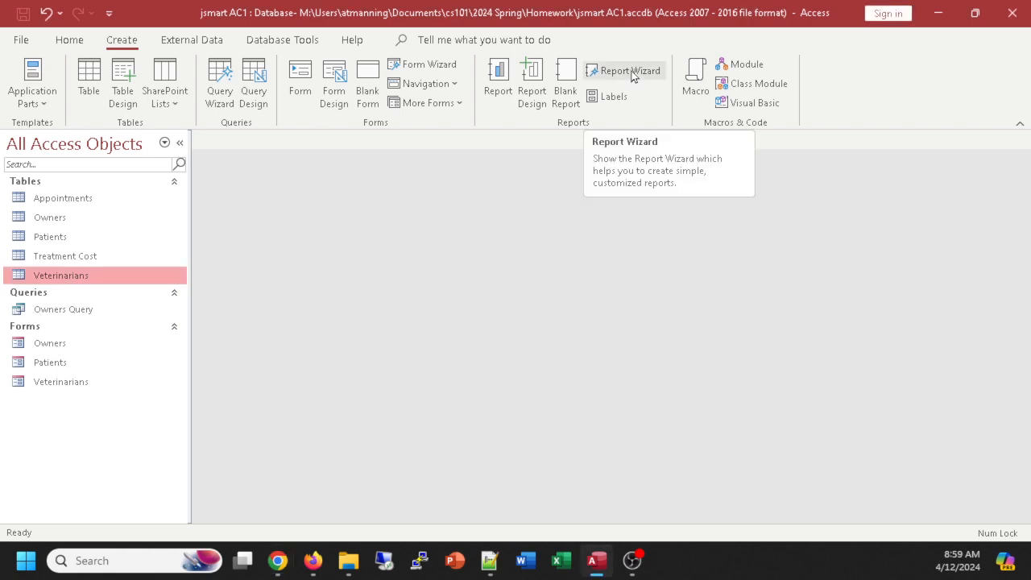
# - Launch the Report Wizard and choose Table: Owners as its source
pyautogui.click(633, 74)
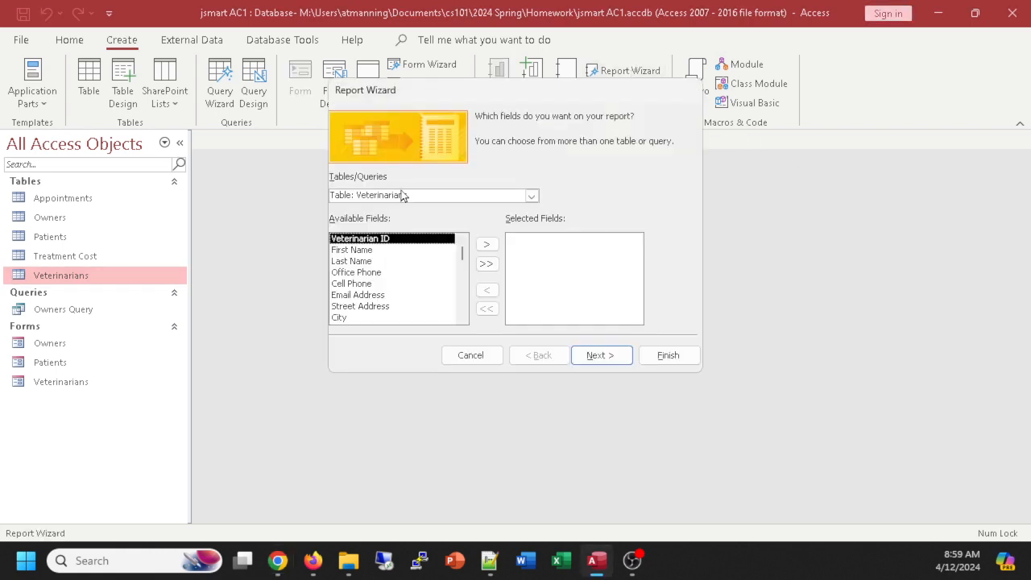
pyautogui.moveTo(447, 93); pyautogui.dragTo(379, 133)
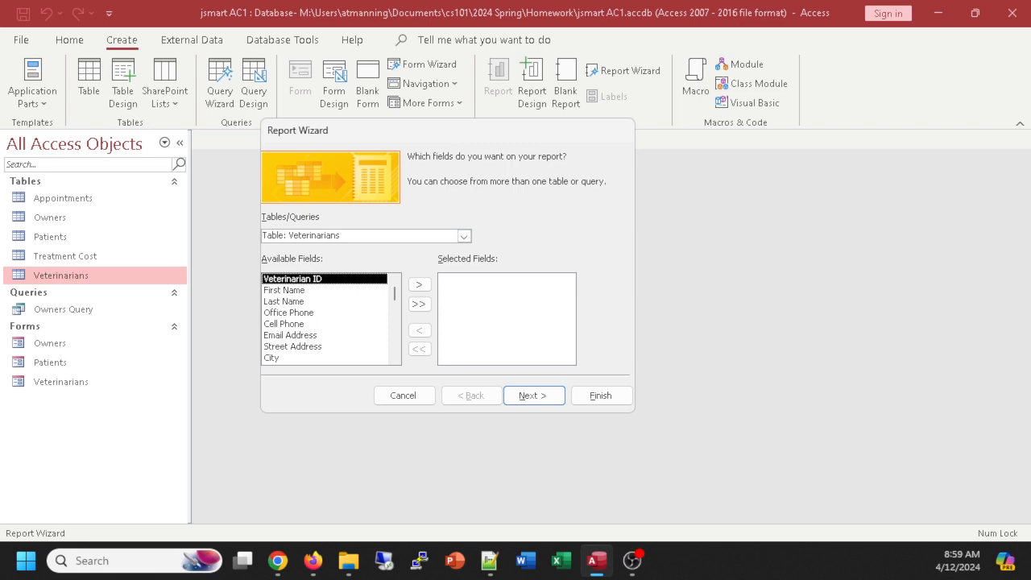
pyautogui.hotkey('alt', 'Tab')
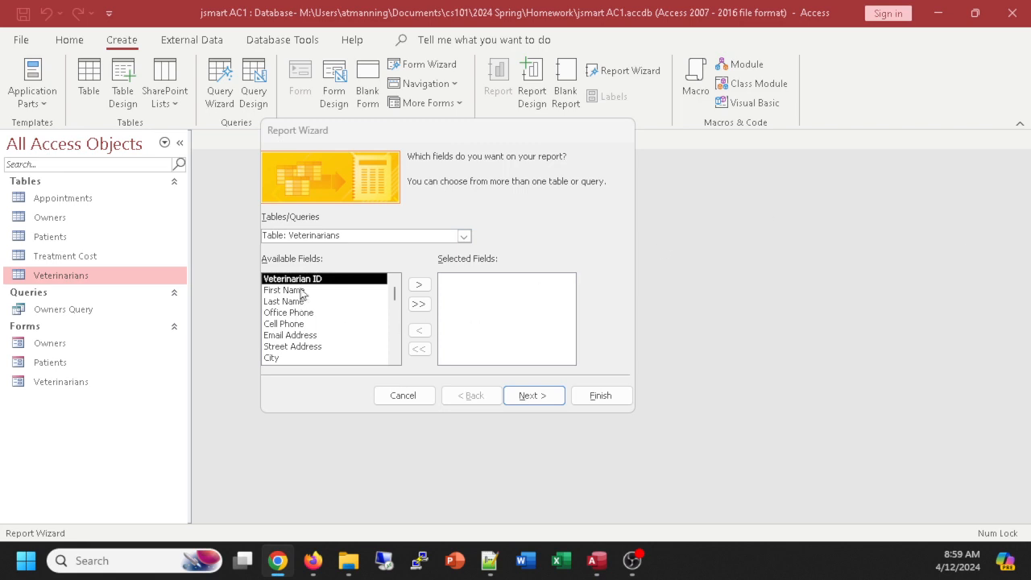
pyautogui.hotkey('alt', 'Tab')
pyautogui.click(463, 236)
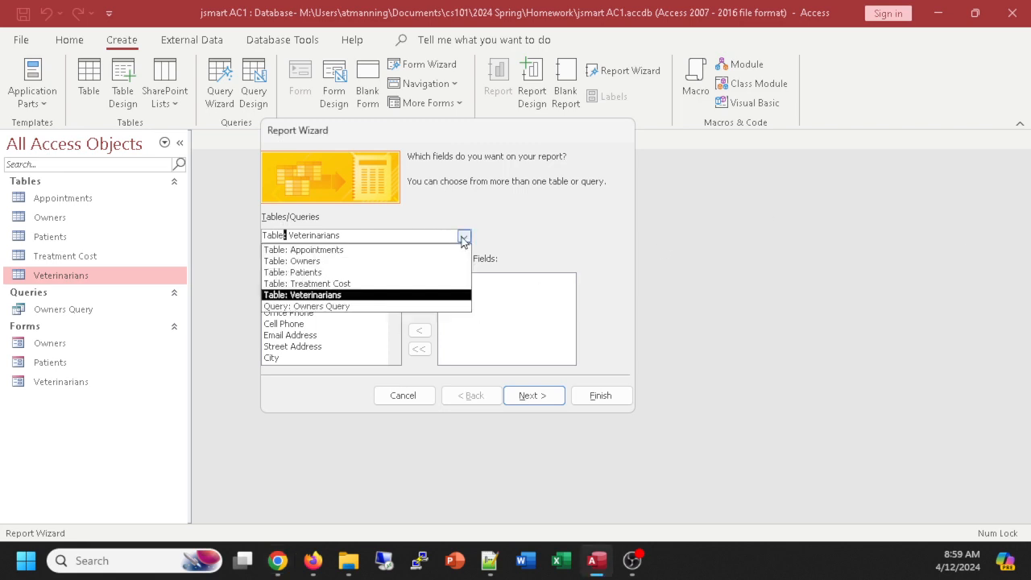
pyautogui.click(298, 270)
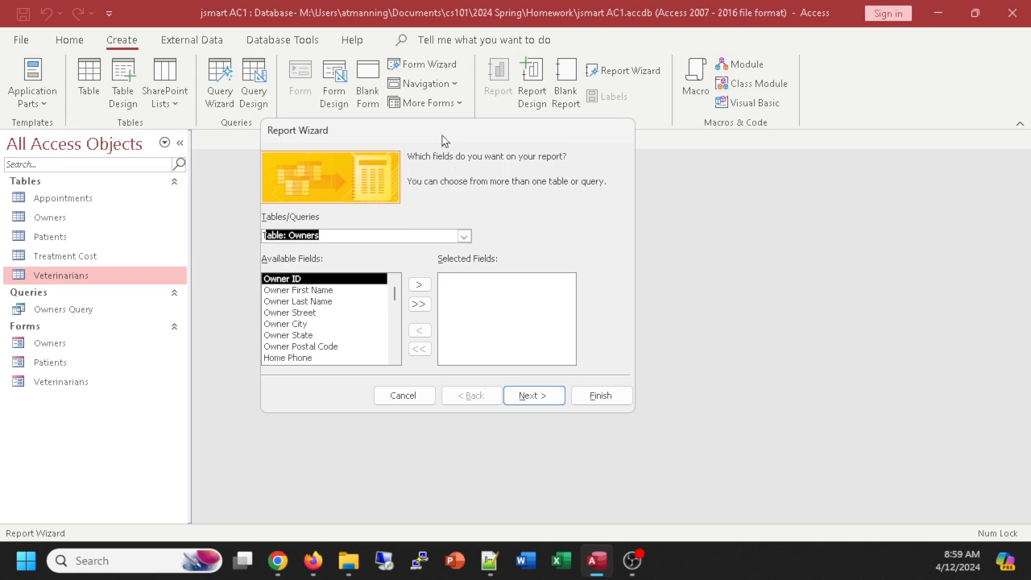
pyautogui.moveTo(442, 135); pyautogui.dragTo(419, 144)
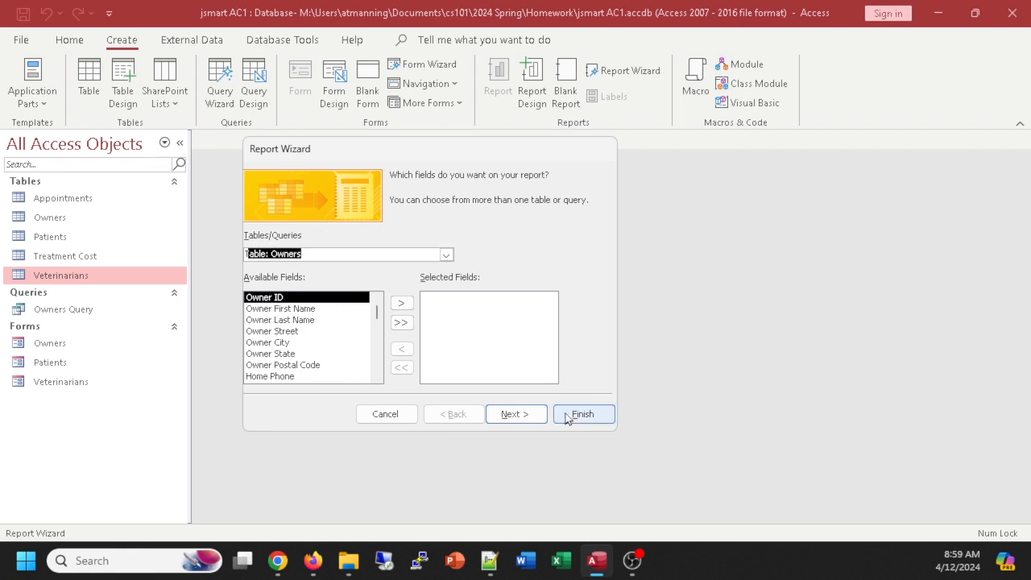
# - Add Owner First Name, Last Name, Street and City to the report, leaving Owner State out
pyautogui.doubleClick(297, 310)
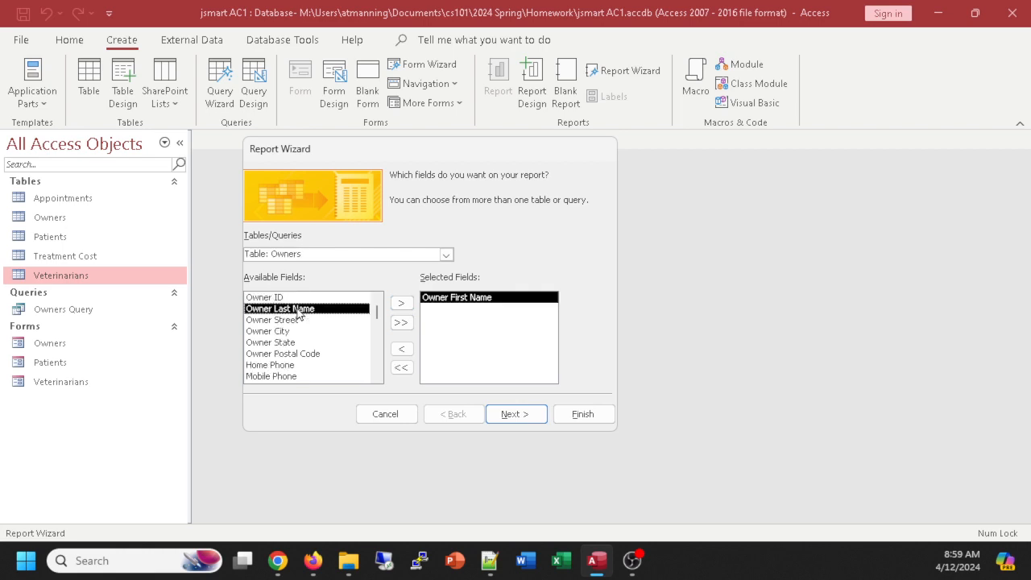
pyautogui.doubleClick(298, 311)
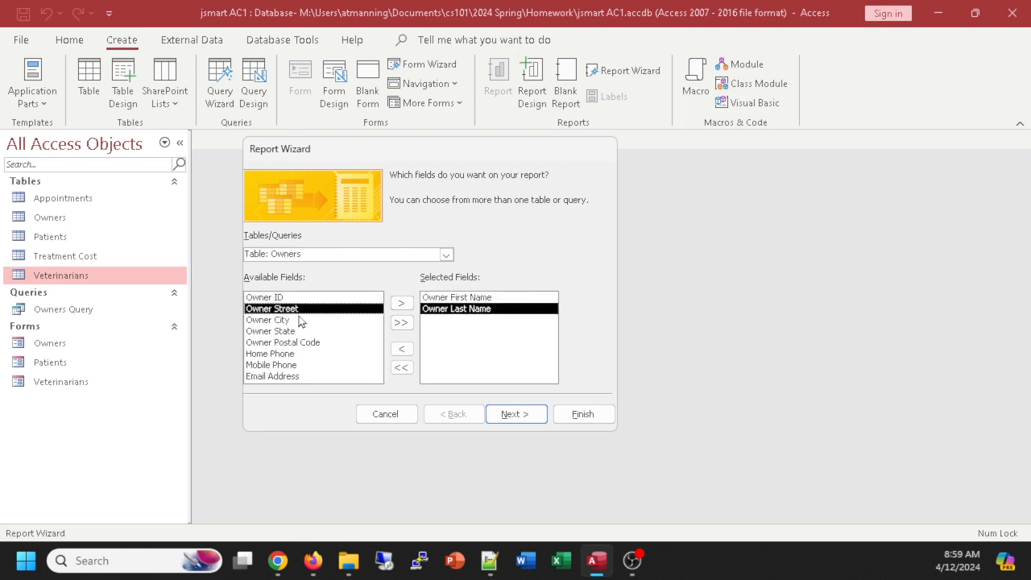
pyautogui.doubleClick(286, 311)
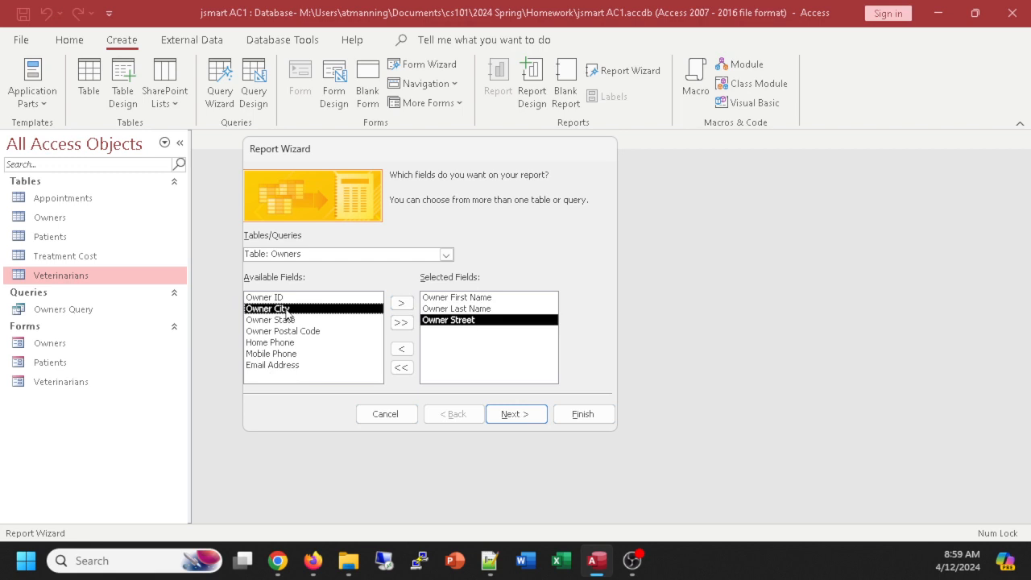
pyautogui.doubleClick(286, 311)
pyautogui.doubleClick(287, 310)
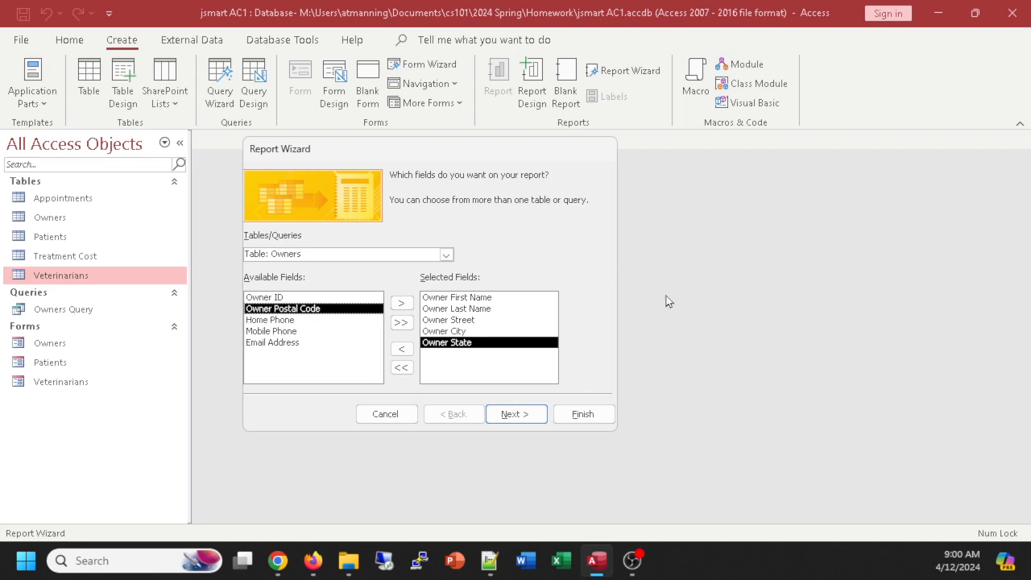
pyautogui.click(403, 351)
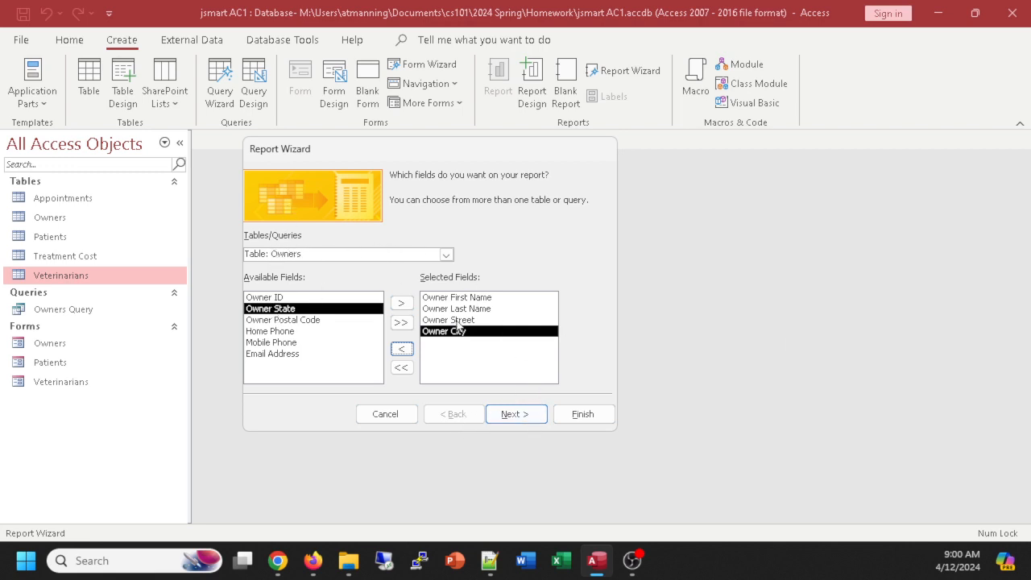
pyautogui.click(535, 416)
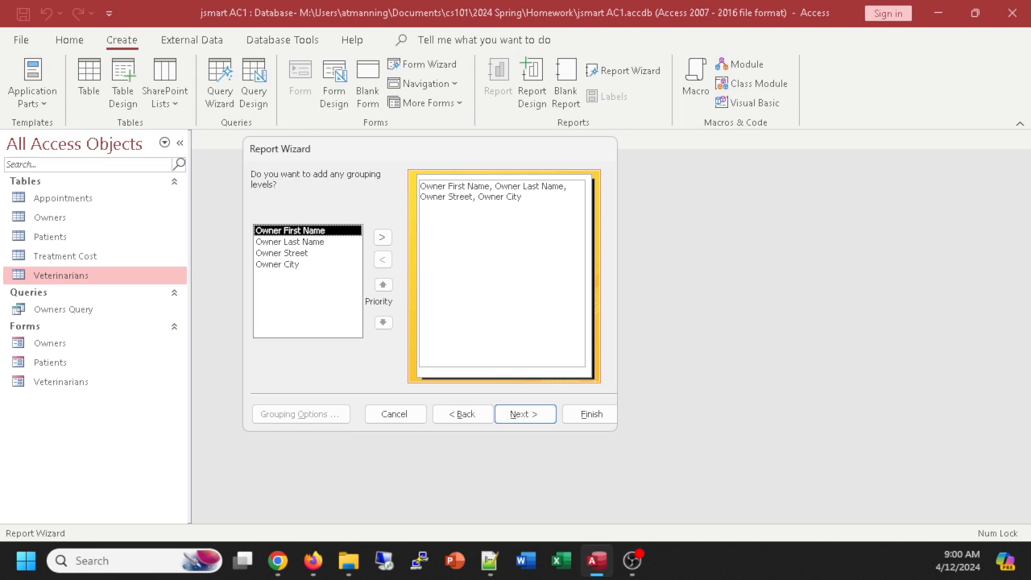
pyautogui.hotkey('alt', 'Tab')
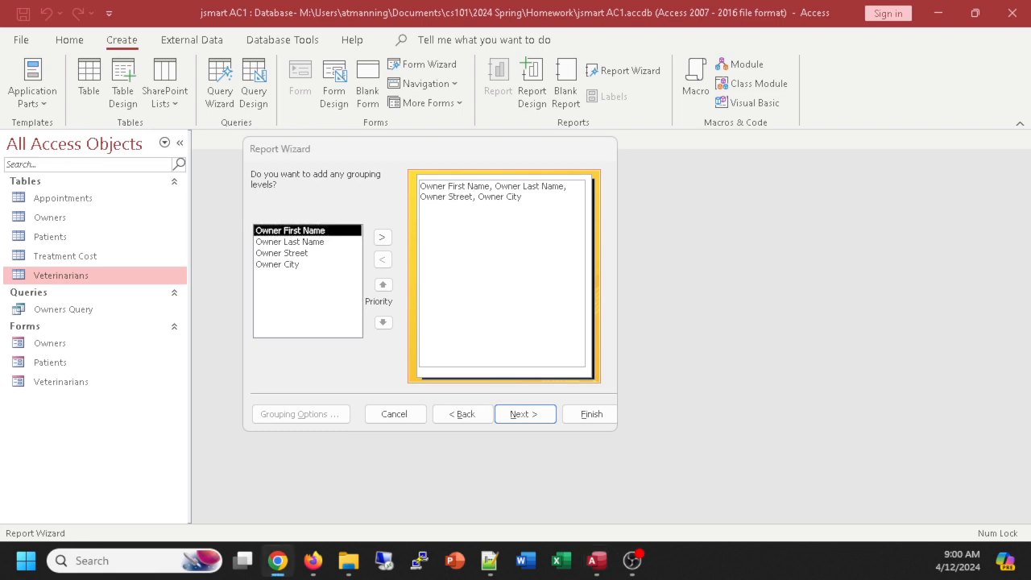
pyautogui.click(542, 417)
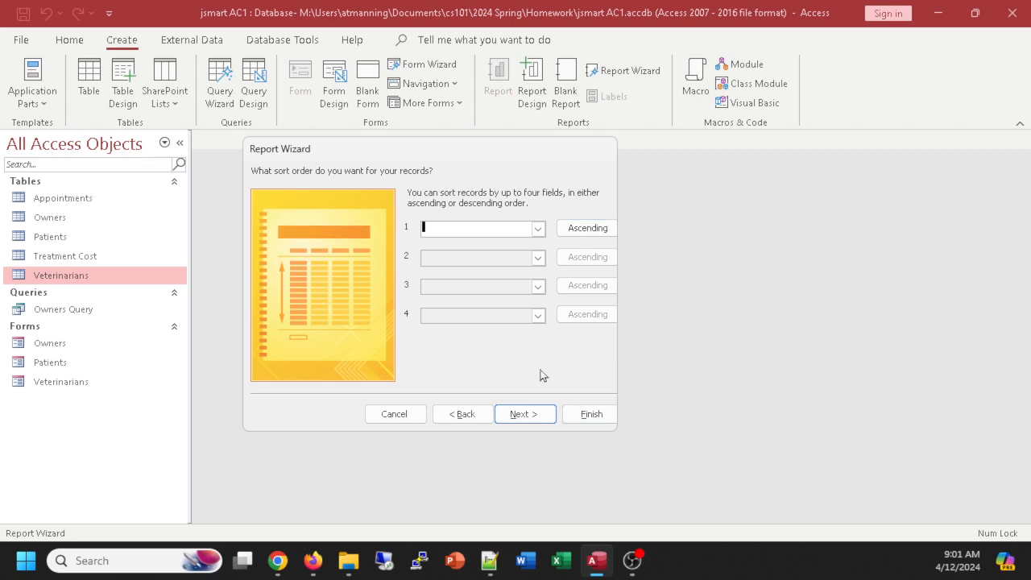
pyautogui.click(537, 415)
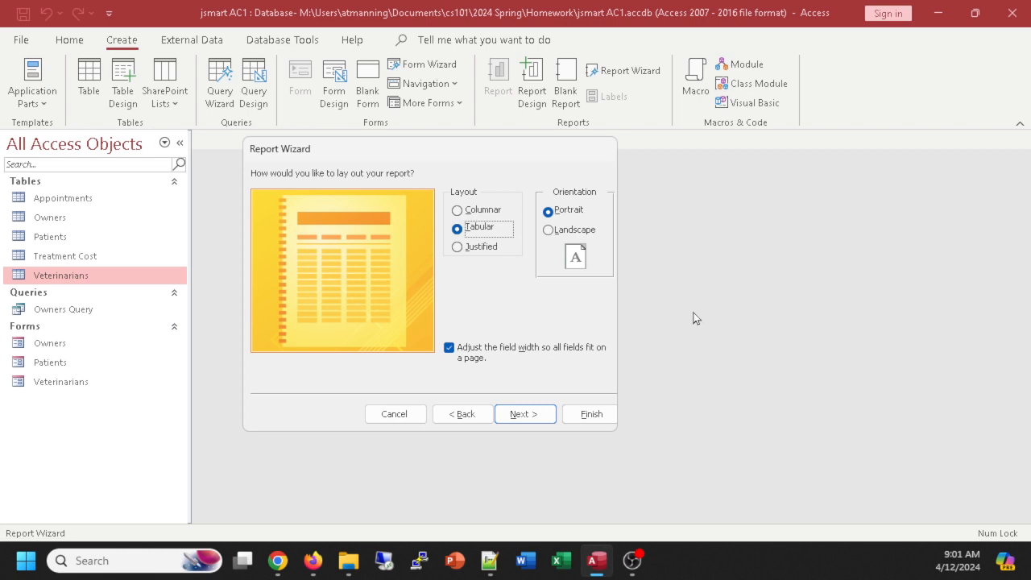
pyautogui.click(465, 420)
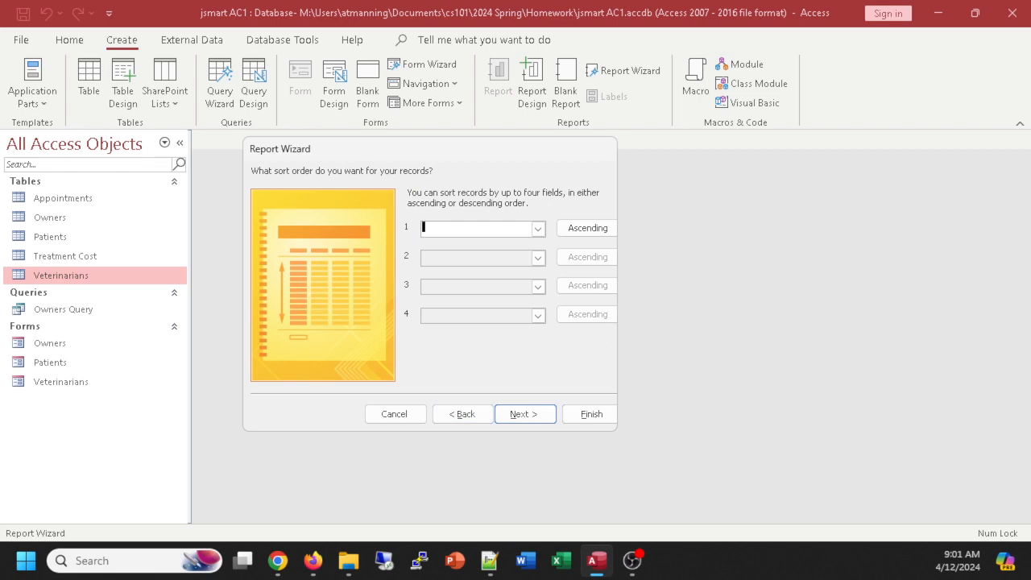
pyautogui.hotkey('alt', 'Tab')
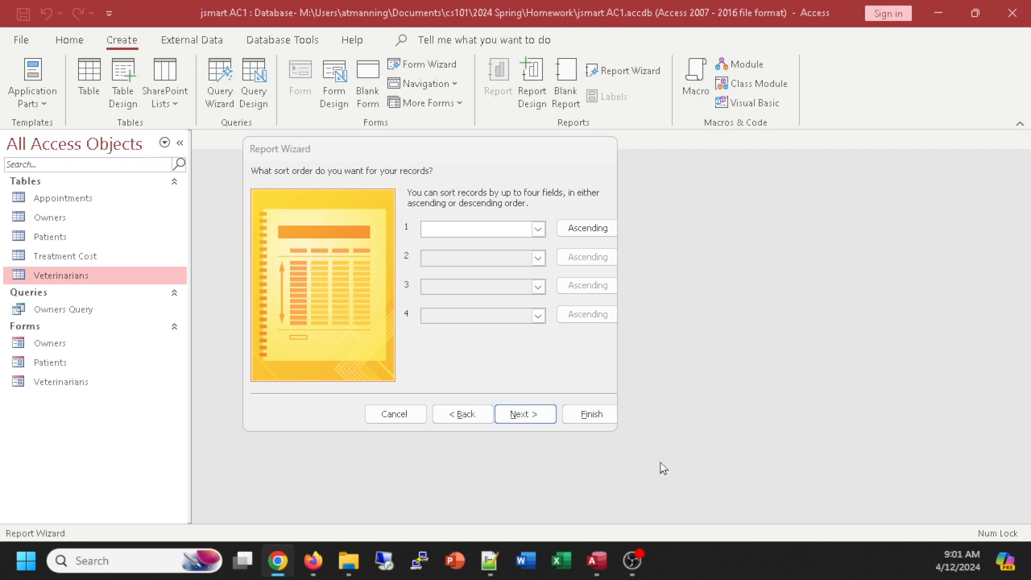
pyautogui.click(458, 416)
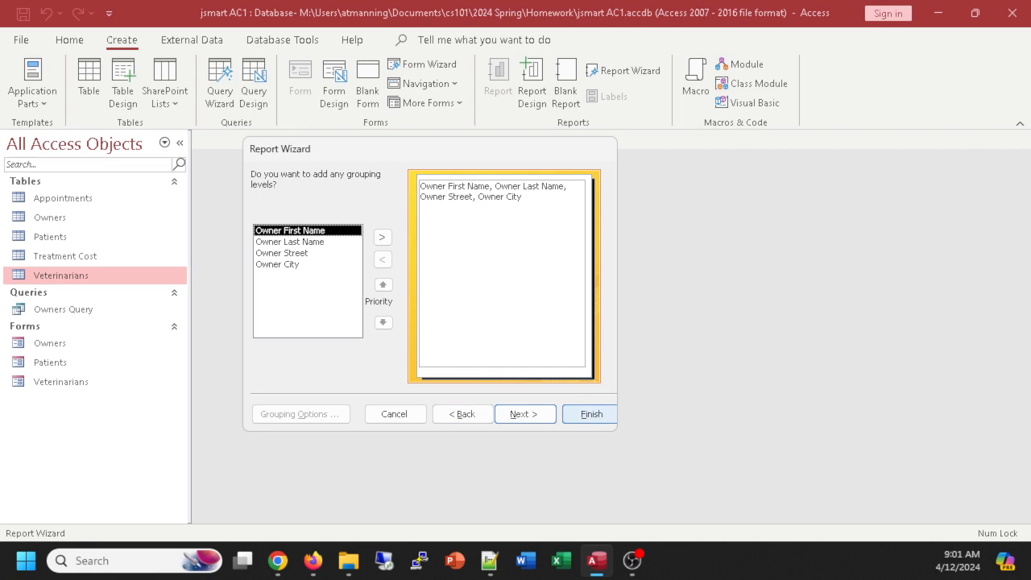
# - Group by Owner City, then go back and add Owner State to the selected fields
pyautogui.click(283, 267)
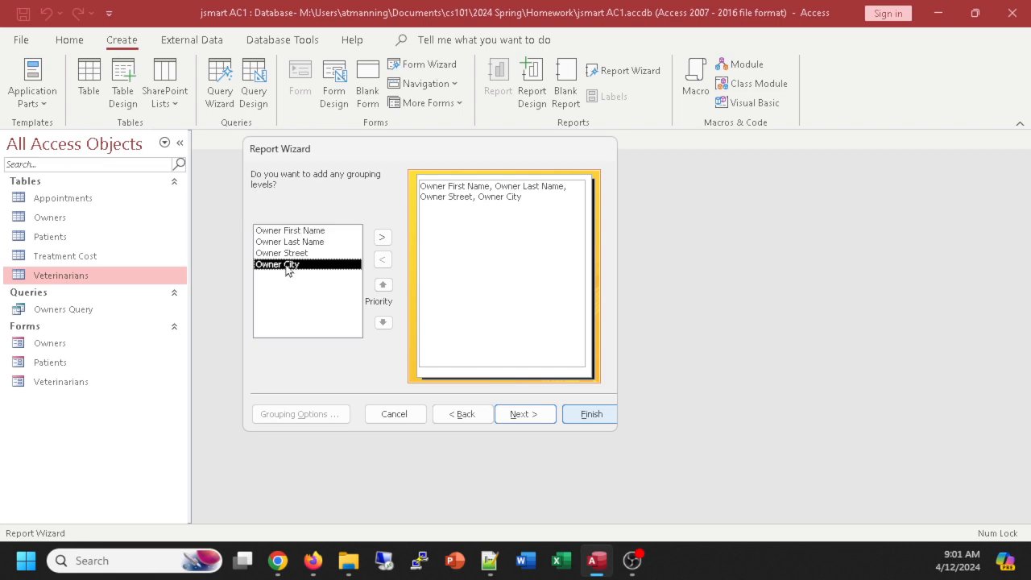
pyautogui.click(384, 238)
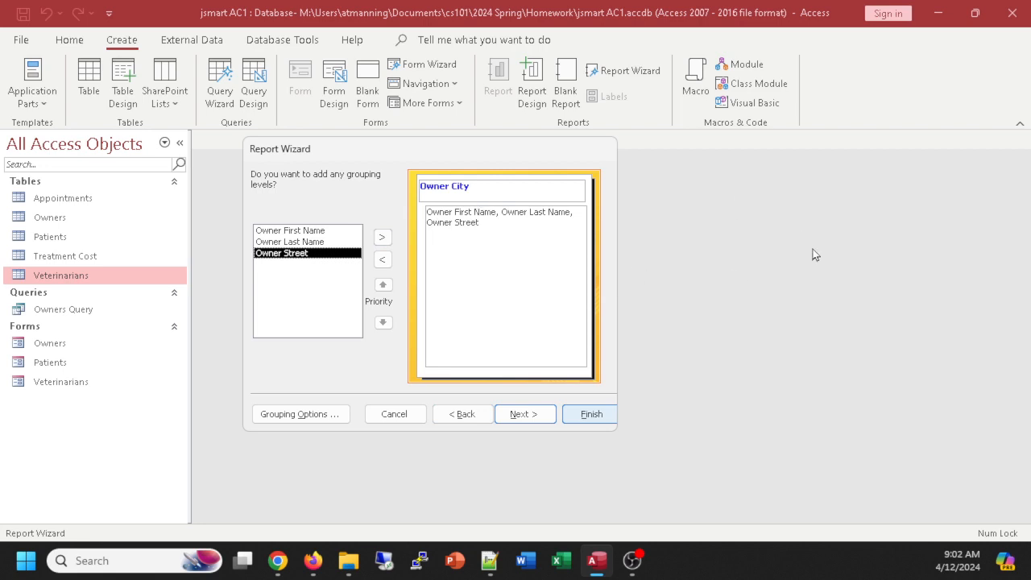
pyautogui.click(475, 415)
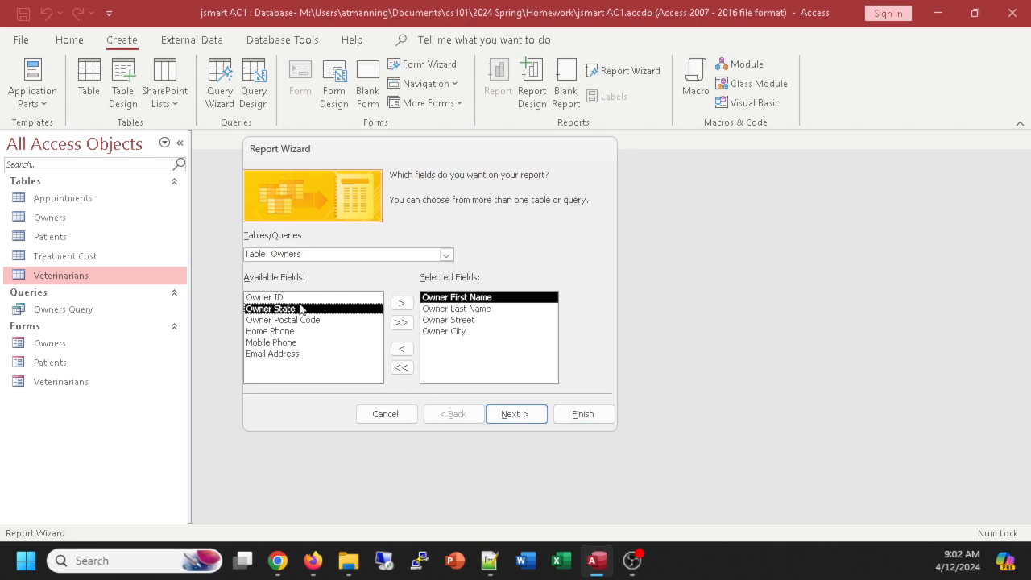
pyautogui.click(402, 304)
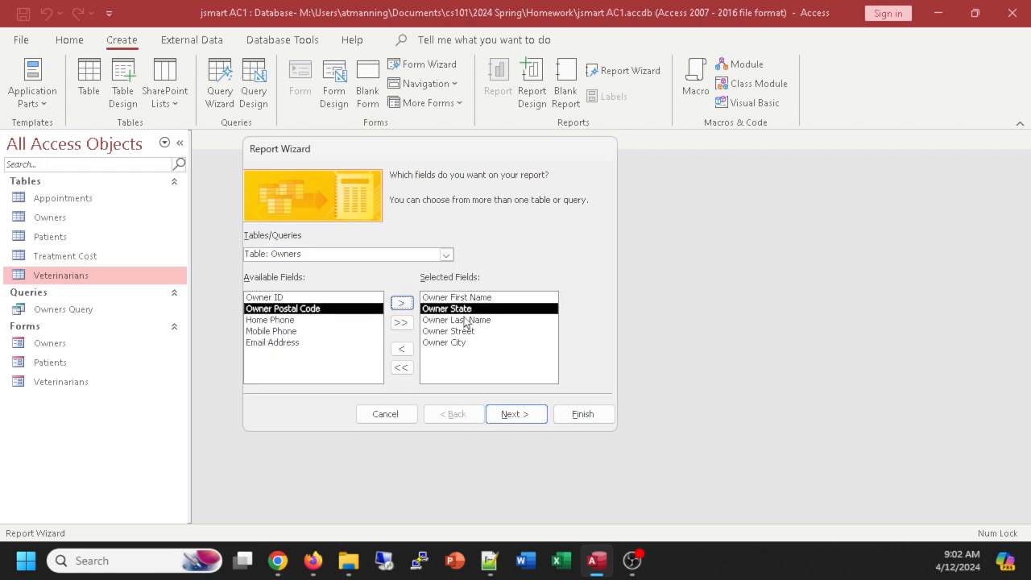
# - Clear the selected fields and re-add Owner First Name, Last Name, Street, City, State in order
pyautogui.moveTo(441, 309); pyautogui.dragTo(440, 352)
pyautogui.click(441, 299)
pyautogui.click(441, 311)
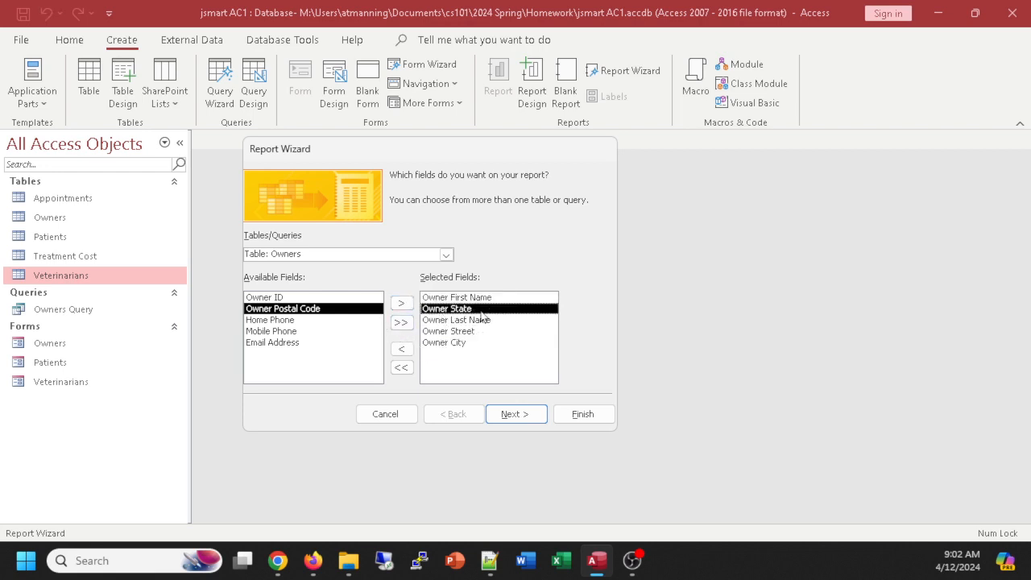
pyautogui.click(402, 368)
pyautogui.doubleClick(281, 313)
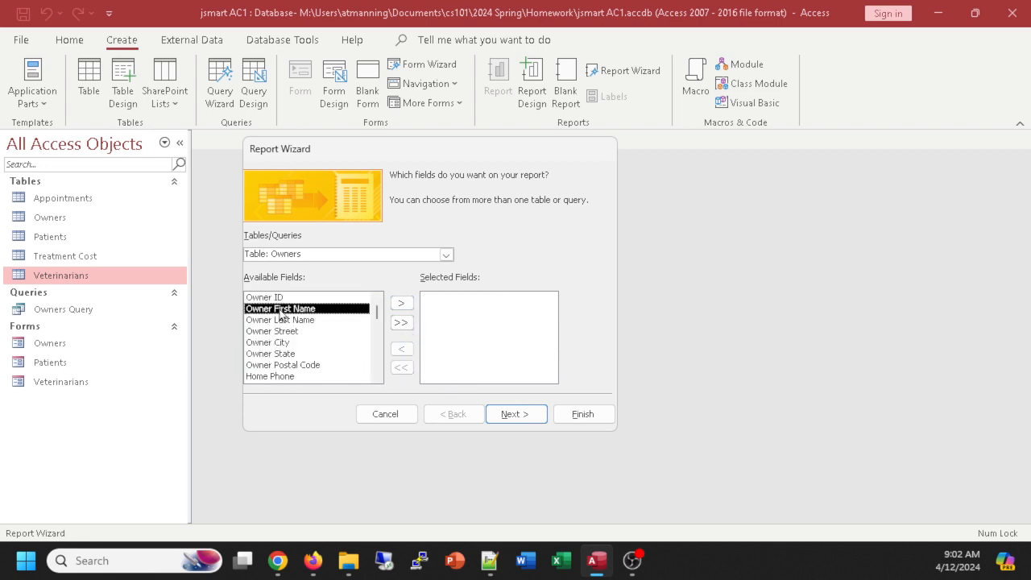
pyautogui.doubleClick(282, 313)
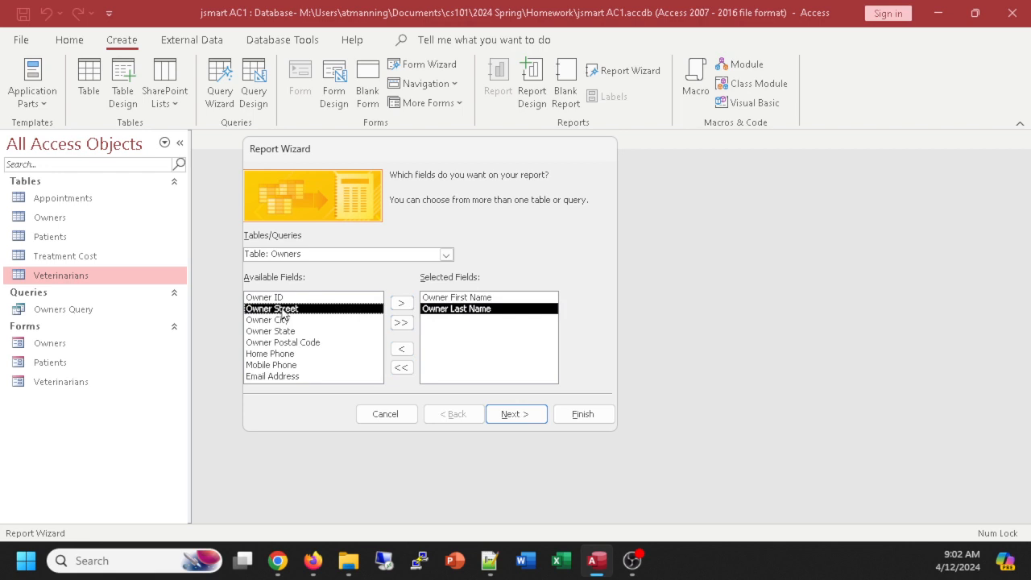
pyautogui.doubleClick(283, 313)
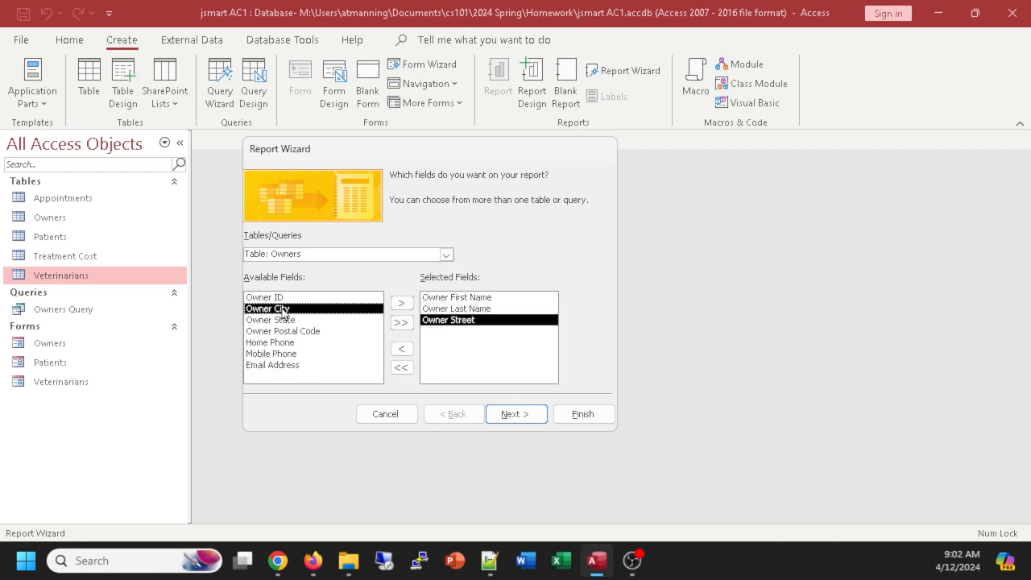
pyautogui.doubleClick(284, 313)
pyautogui.doubleClick(283, 311)
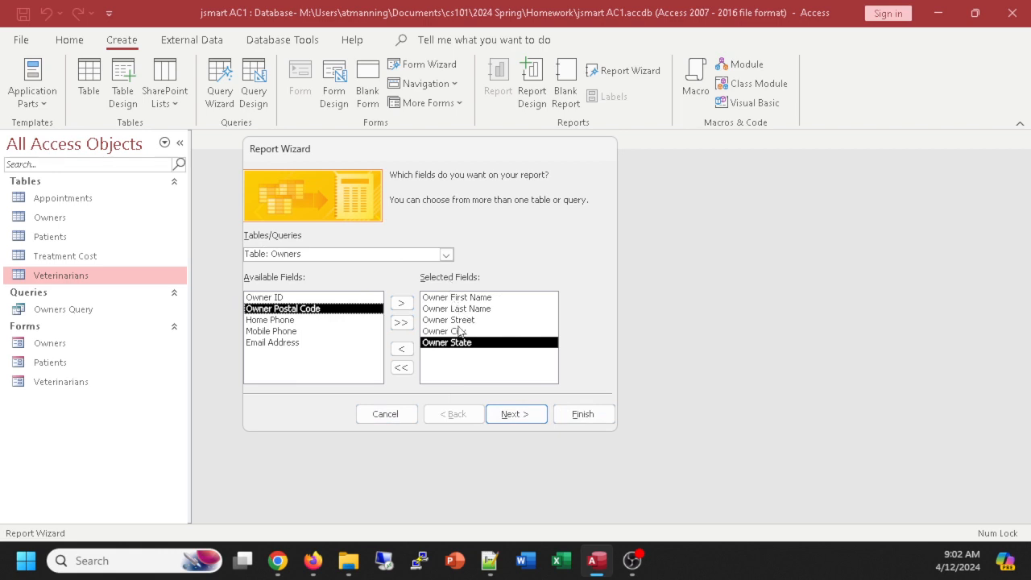
# - Group the report by Owner State, accepting the default sort and layout
pyautogui.click(515, 414)
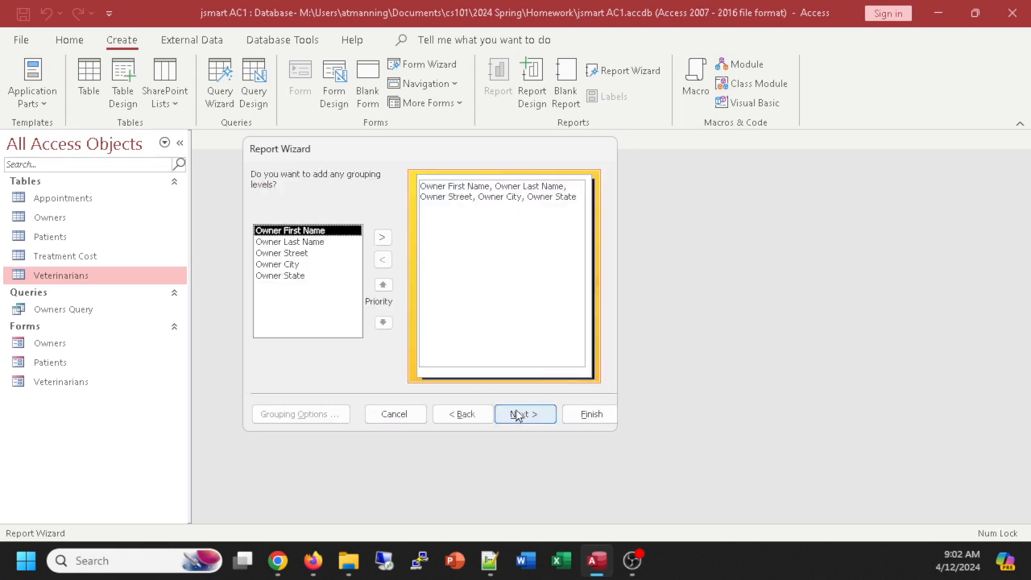
pyautogui.click(289, 277)
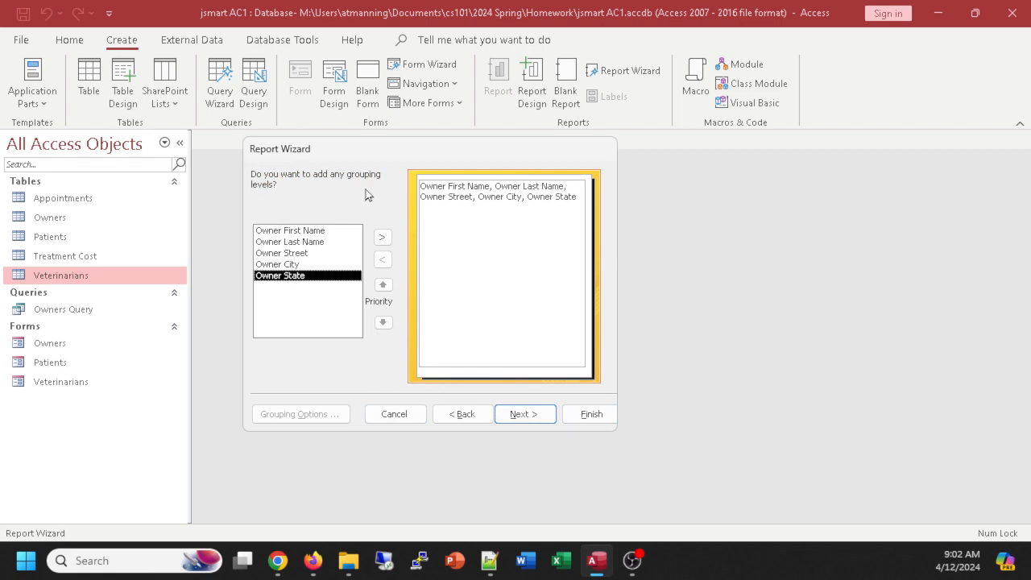
pyautogui.click(382, 236)
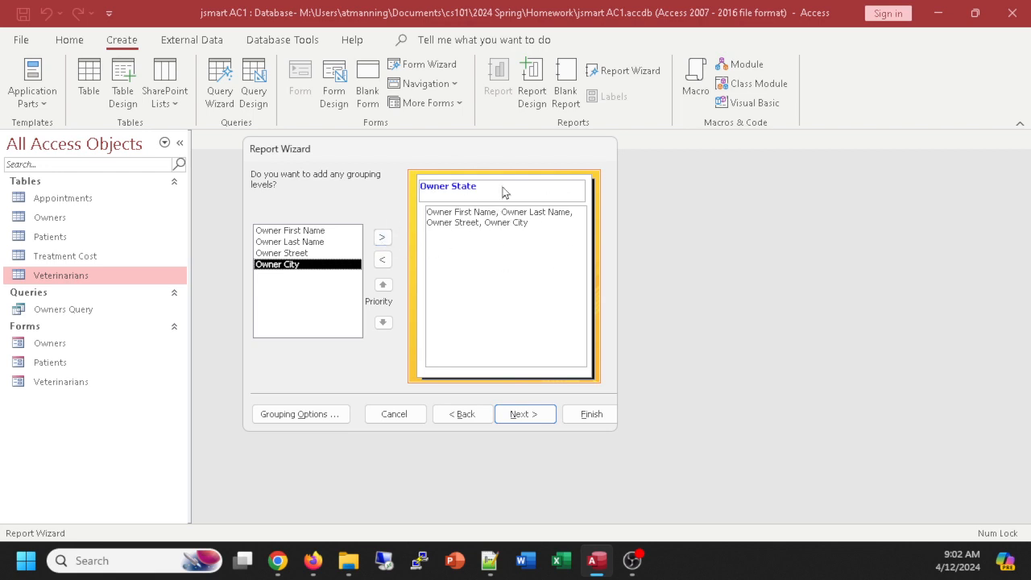
pyautogui.click(531, 417)
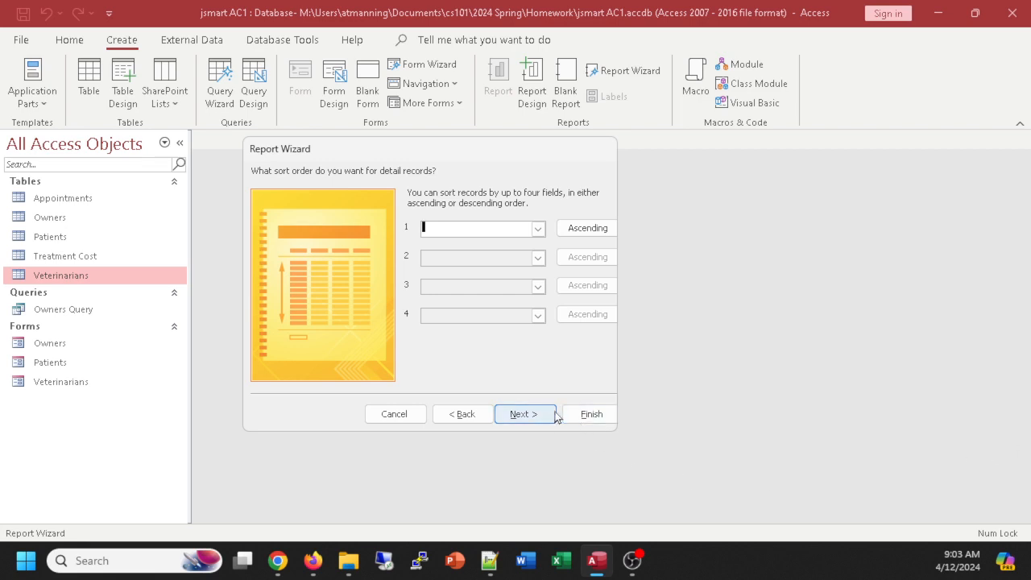
pyautogui.click(526, 416)
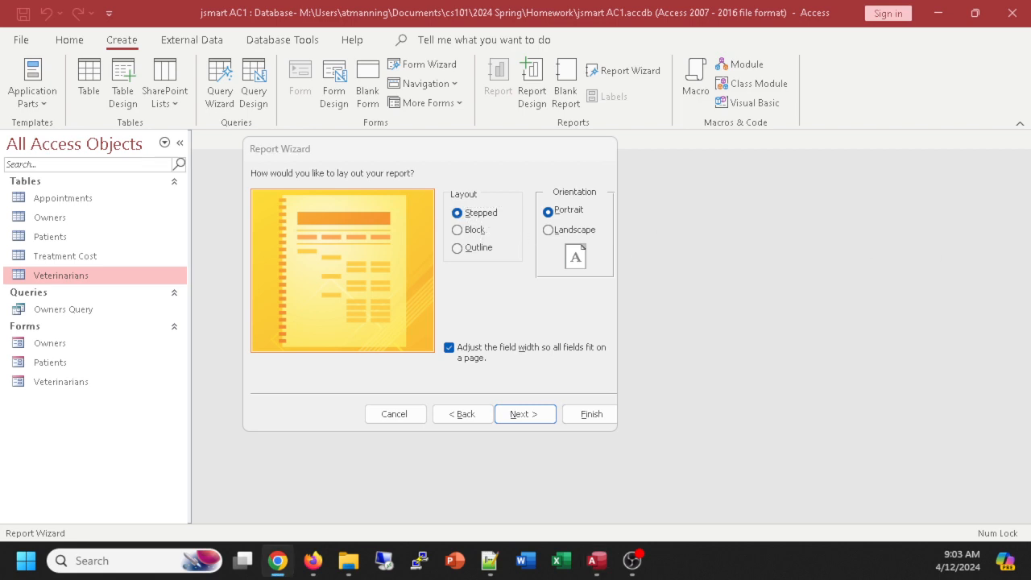
pyautogui.click(525, 414)
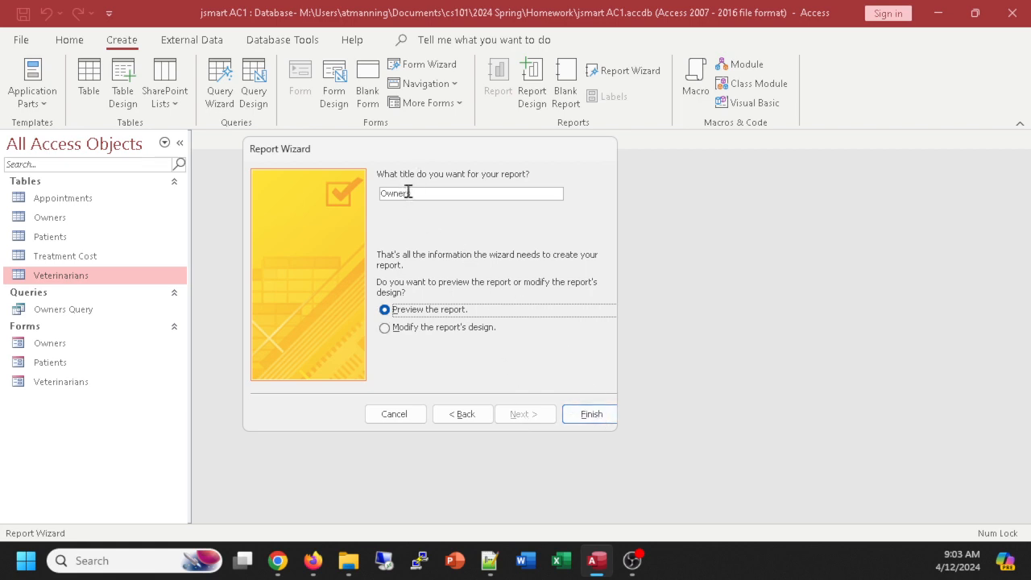
# - Title the report 'Owners Report' and finish it with a preview
pyautogui.click(440, 192)
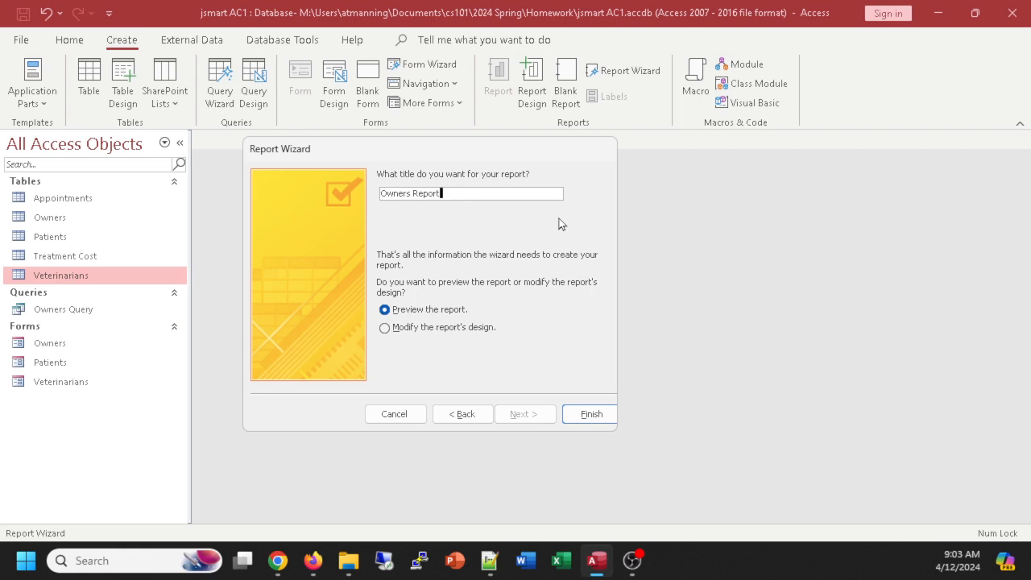
pyautogui.click(596, 415)
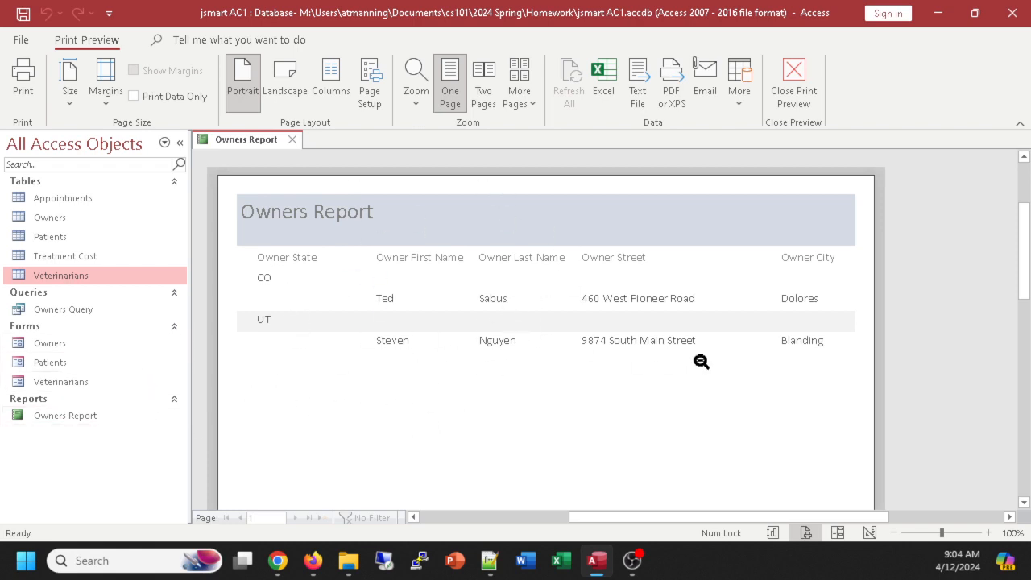
# - Close the Owners Report preview and launch a new Report Wizard from the Create tab
pyautogui.scroll(-1, 648, 336)
pyautogui.scroll(-5, 648, 338)
pyautogui.scroll(6, 647, 341)
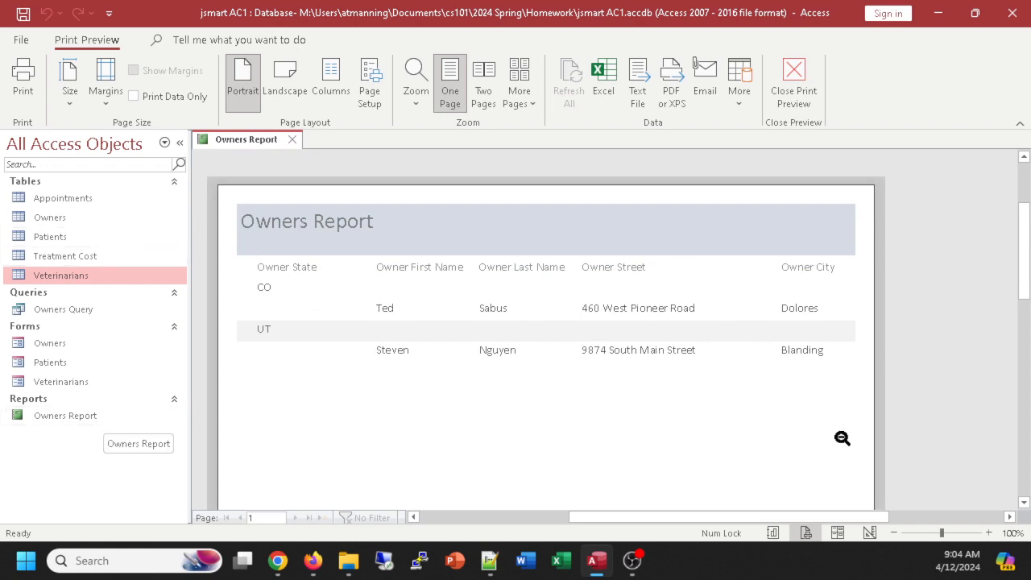
pyautogui.click(292, 140)
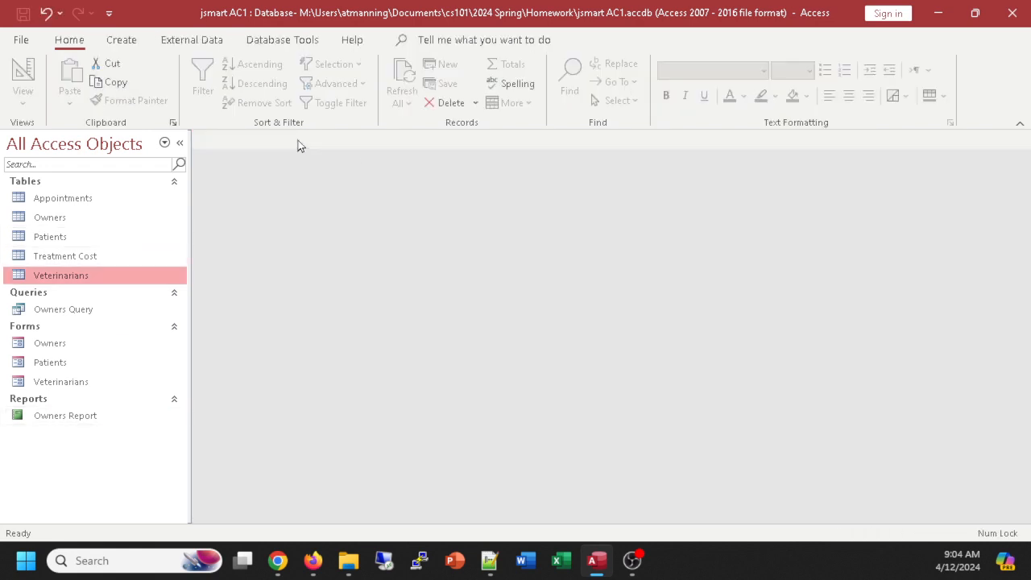
pyautogui.click(114, 42)
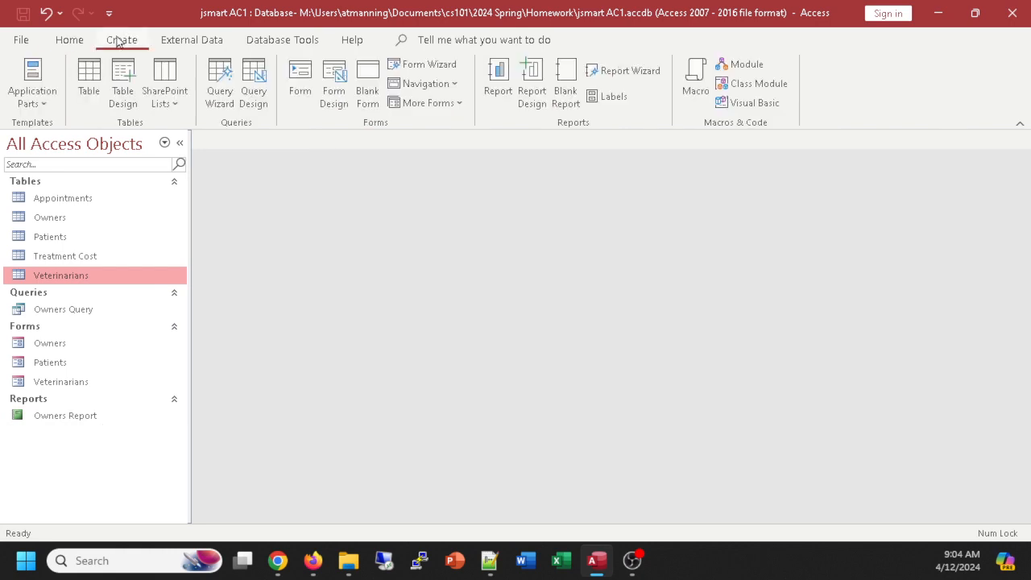
pyautogui.click(650, 74)
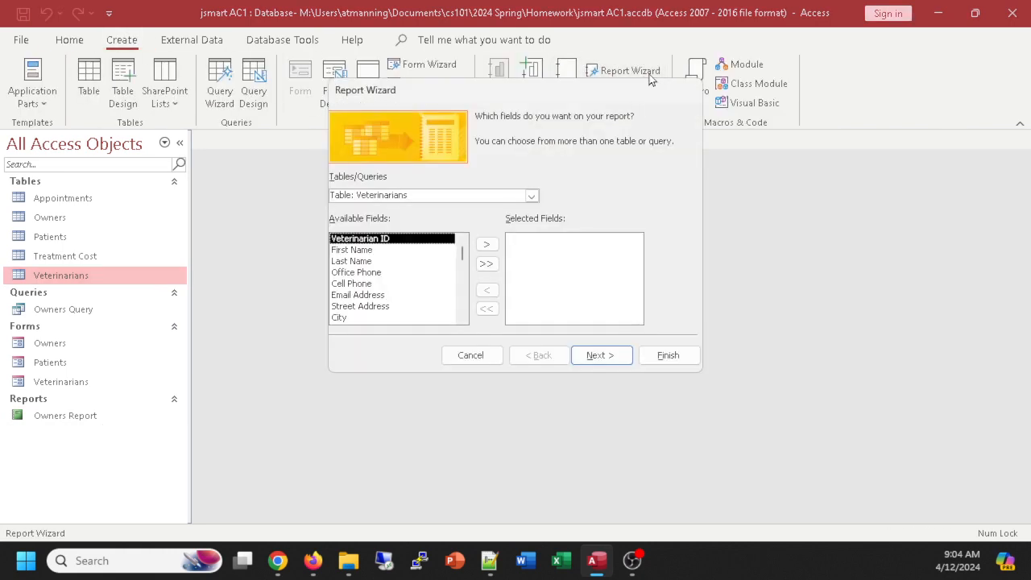
# - Base the report on Owners with First Name, Last Name, Street, City, State and Home Phone
pyautogui.click(531, 196)
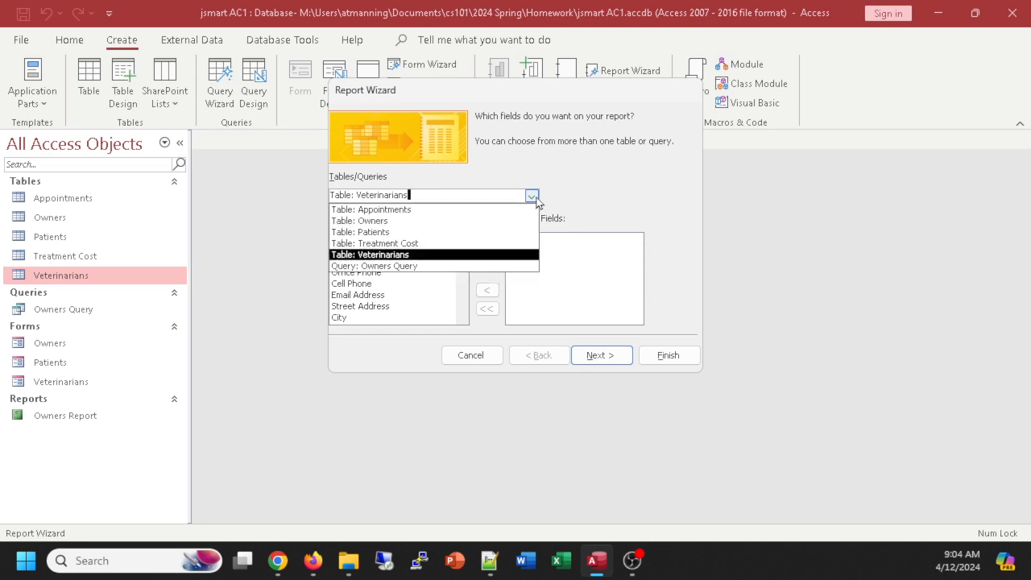
pyautogui.click(361, 221)
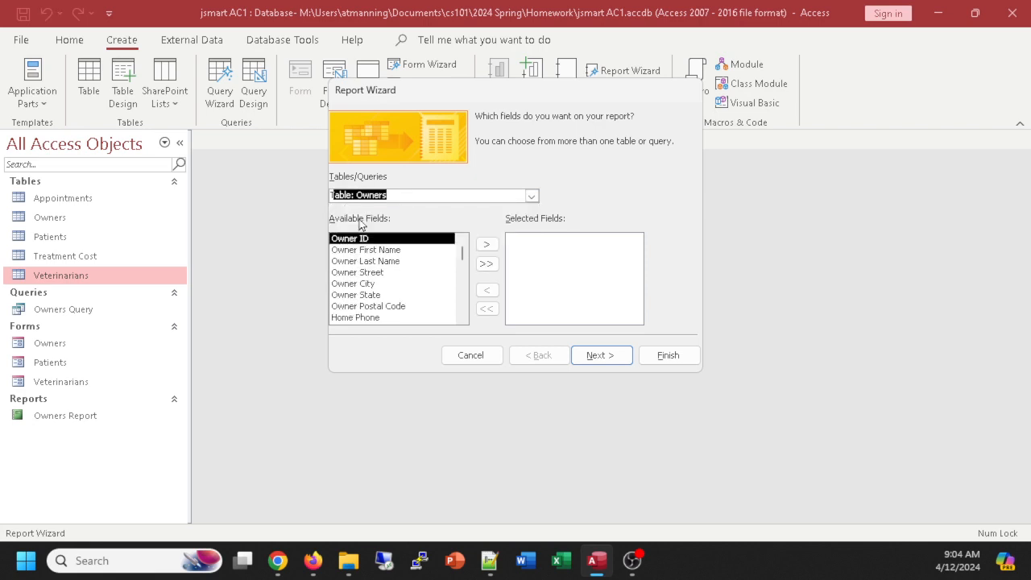
pyautogui.doubleClick(392, 251)
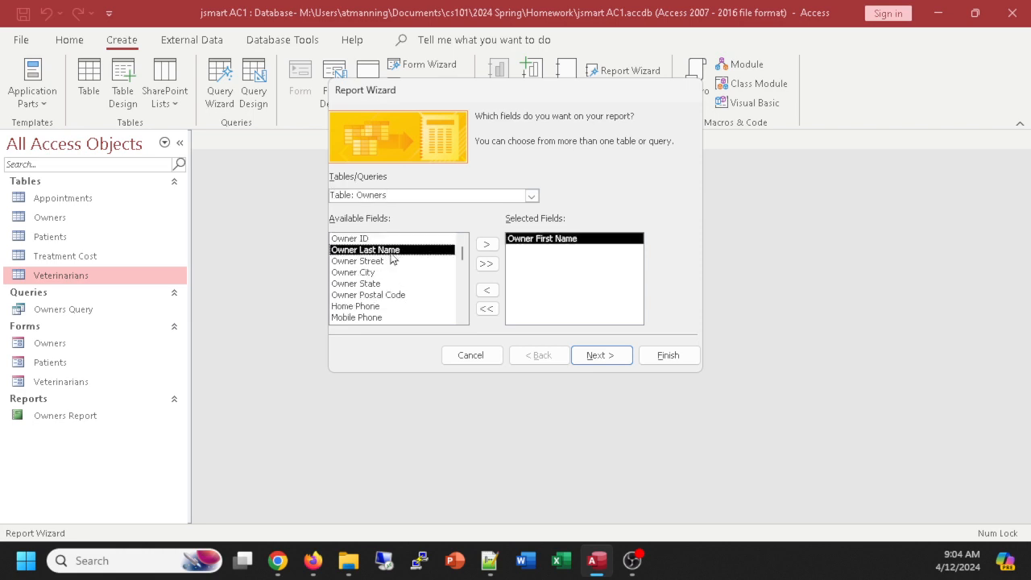
pyautogui.doubleClick(389, 251)
pyautogui.doubleClick(387, 252)
pyautogui.doubleClick(384, 252)
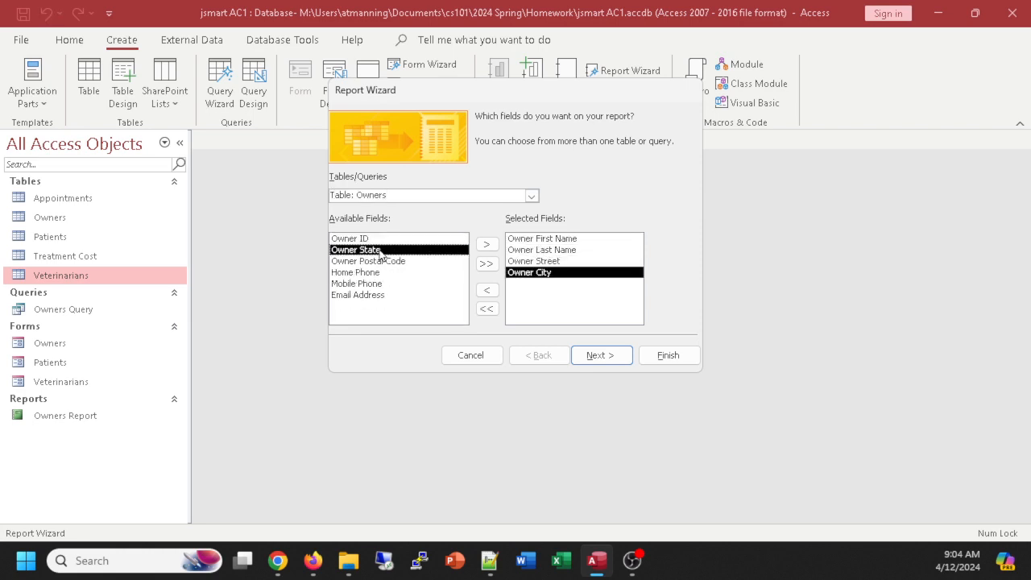
pyautogui.doubleClick(380, 252)
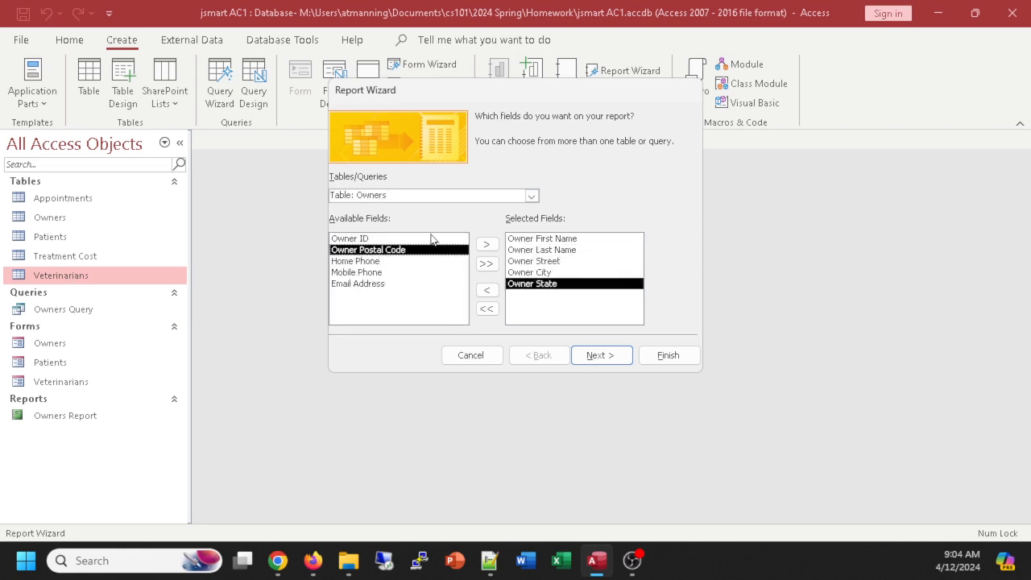
pyautogui.doubleClick(367, 264)
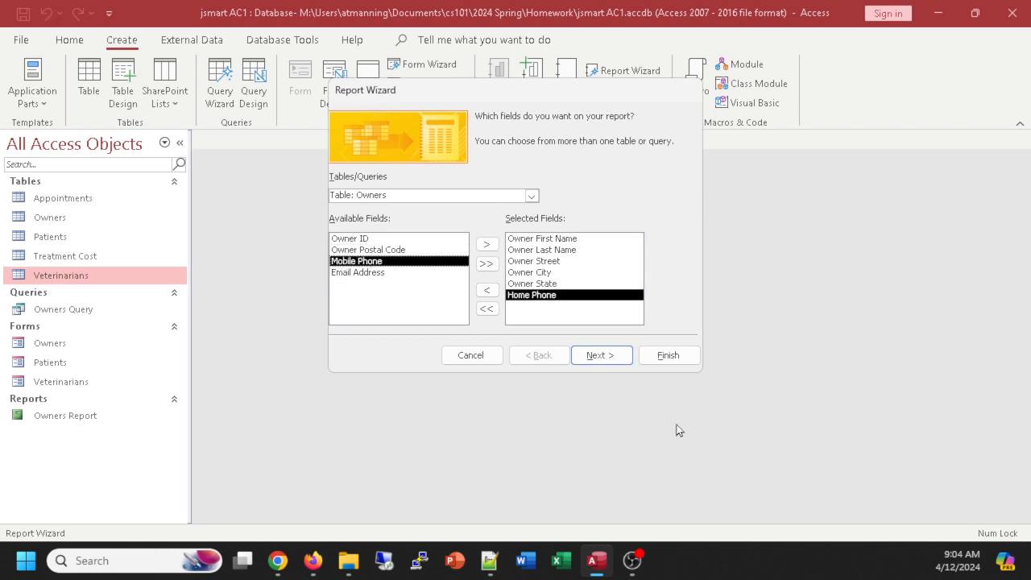
# - Group by Owner State, sort by Owner Last Name ascending, and keep the Stepped/Portrait layout
pyautogui.click(593, 355)
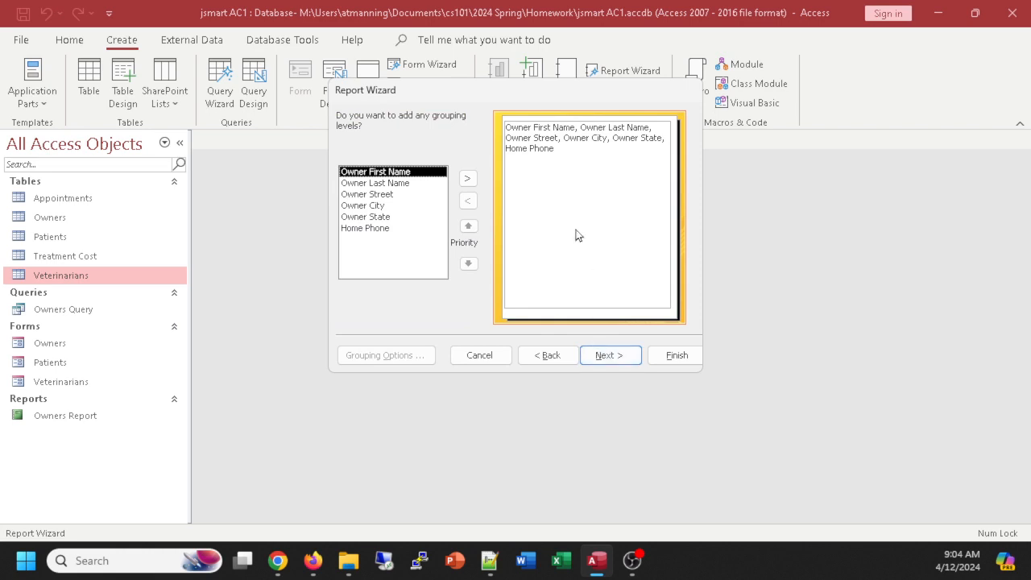
pyautogui.click(374, 218)
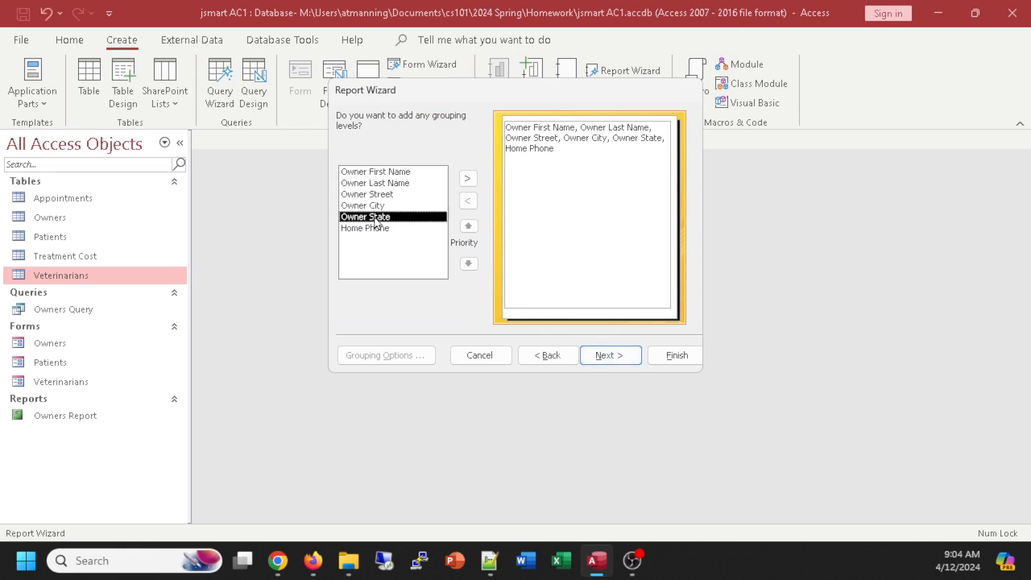
pyautogui.click(466, 179)
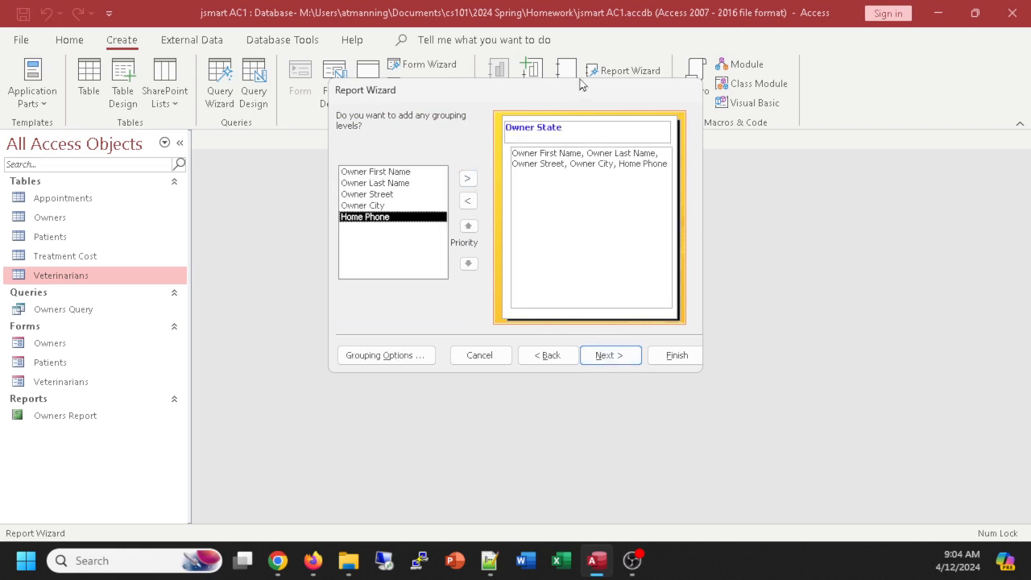
pyautogui.click(611, 357)
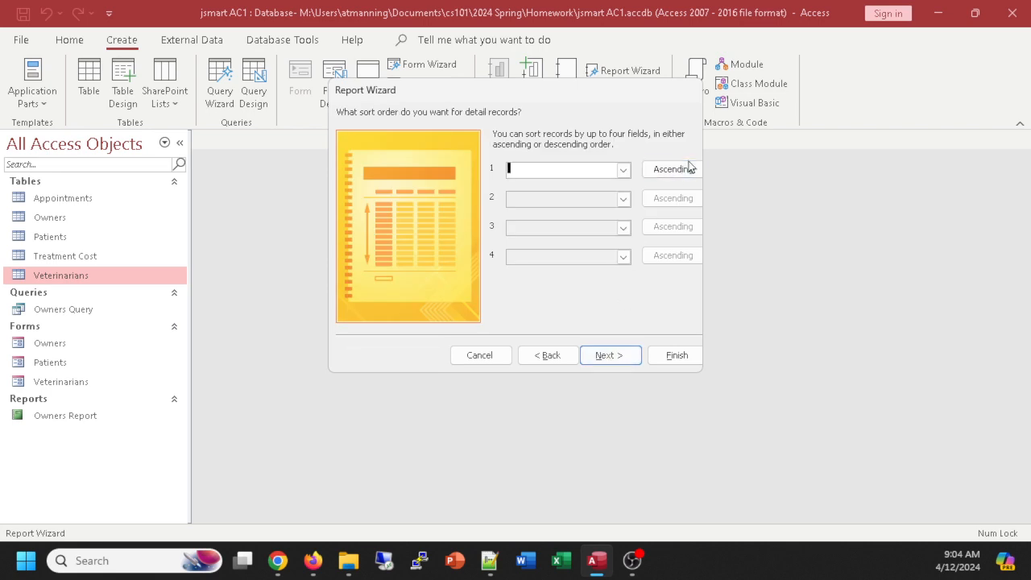
pyautogui.click(623, 171)
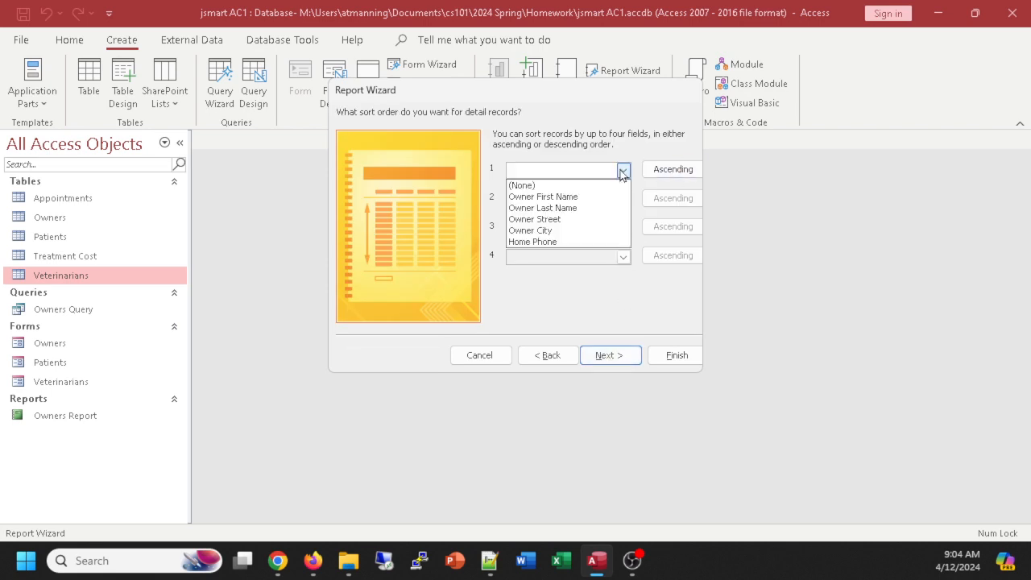
pyautogui.click(575, 209)
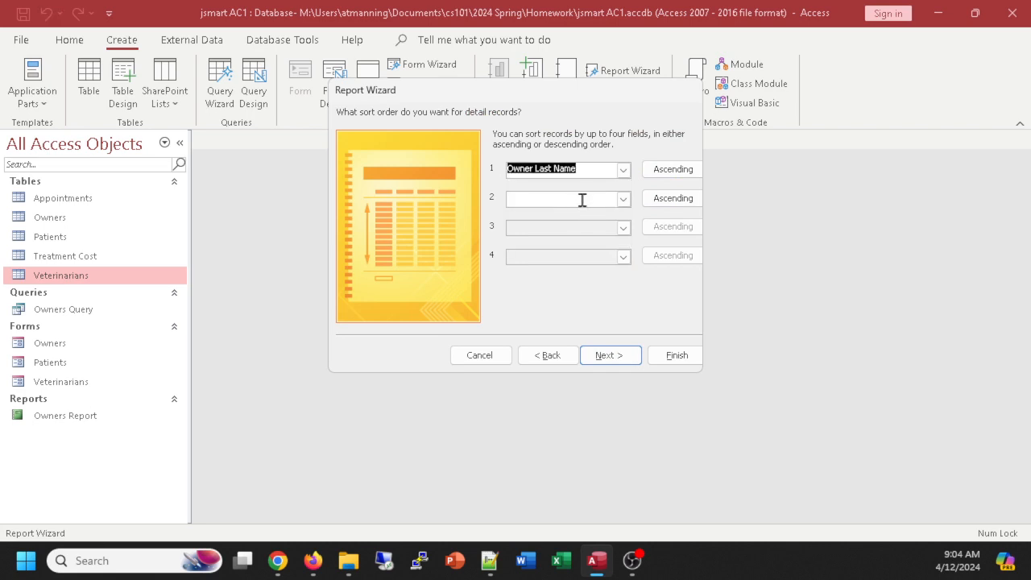
pyautogui.click(611, 356)
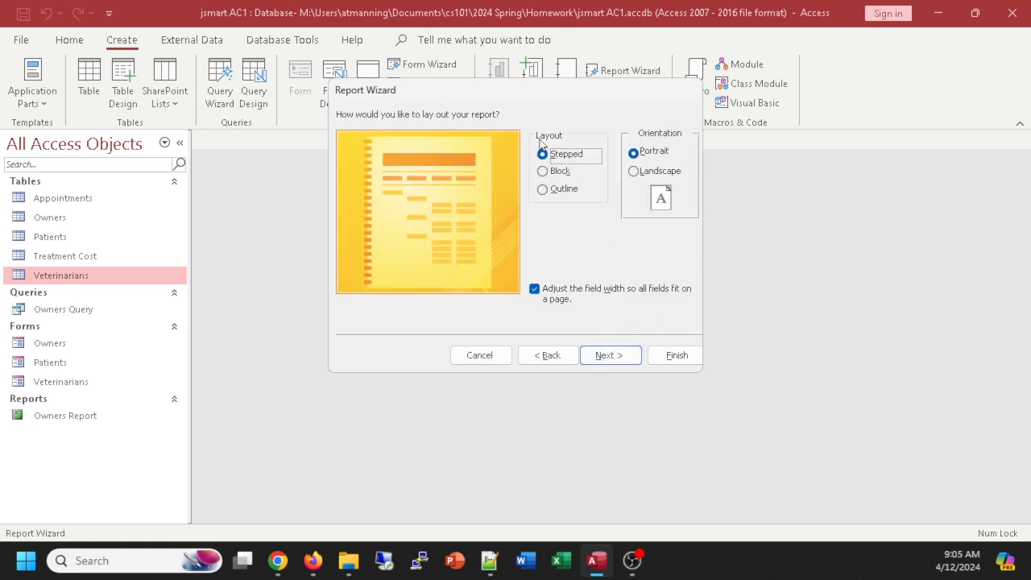
pyautogui.click(604, 355)
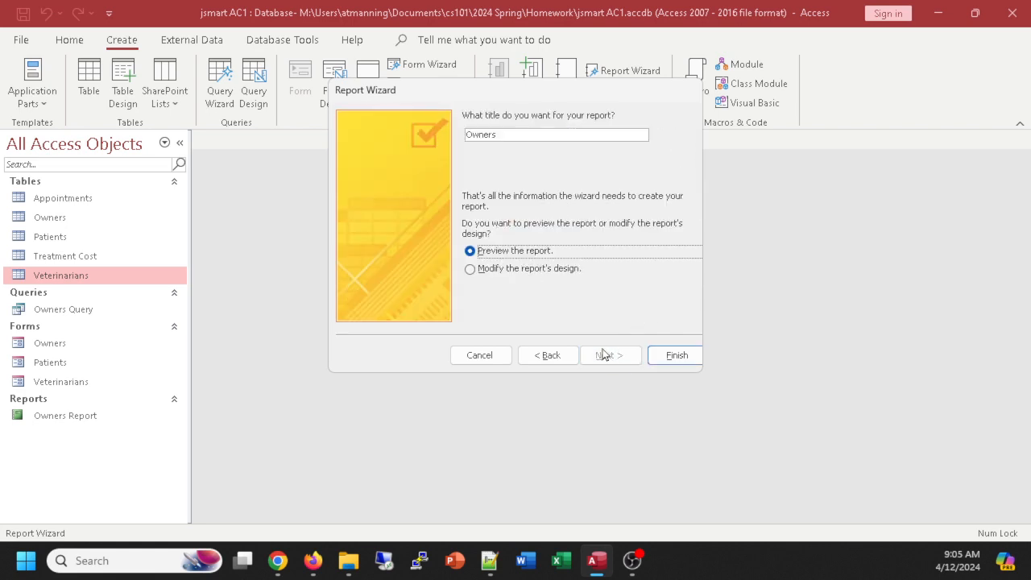
# - Title the report 'Owners Report 2' and finish it with a preview
pyautogui.click(516, 133)
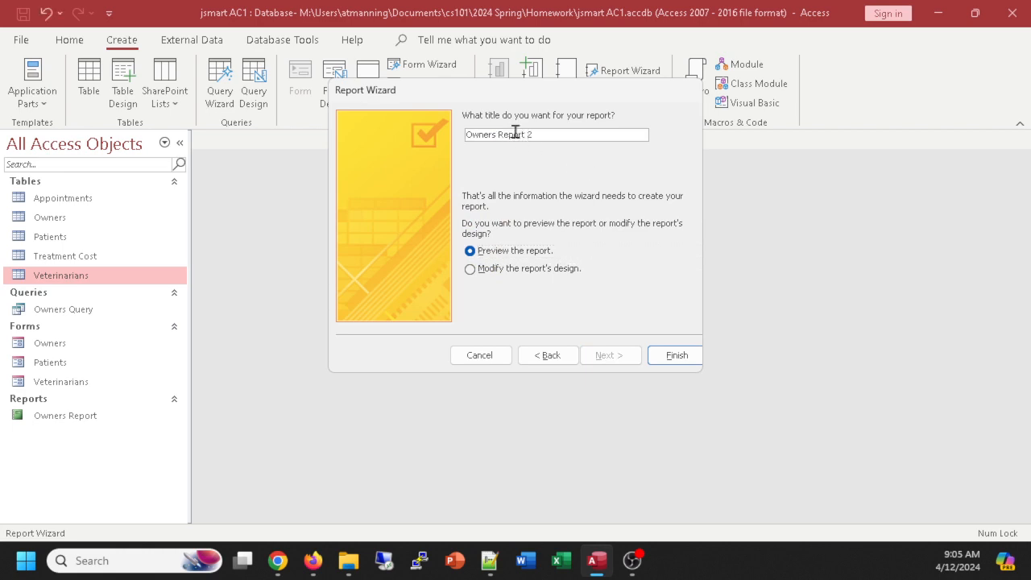
pyautogui.click(663, 354)
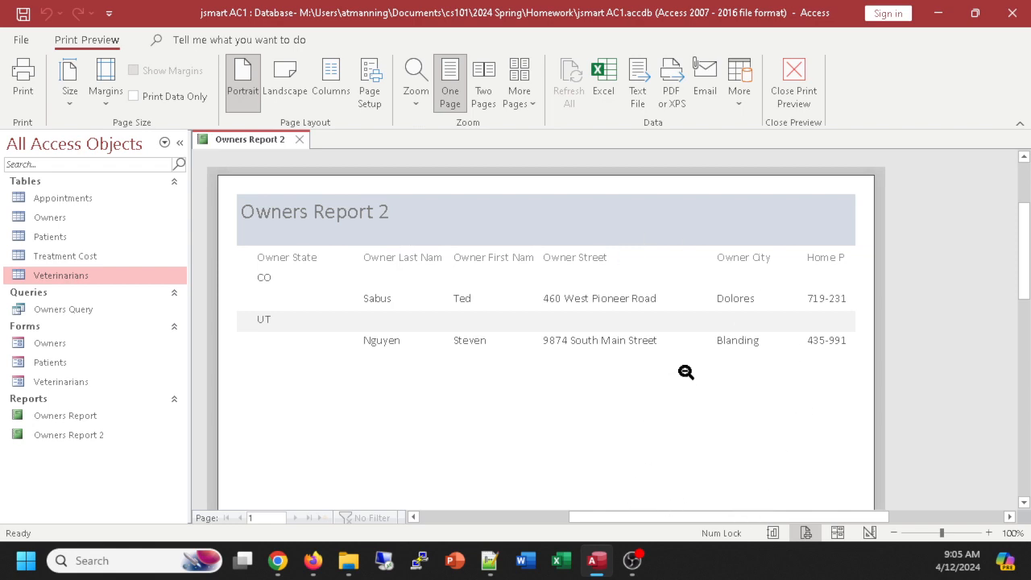
# - Leave print preview and close the Owners Report 2 tab
pyautogui.click(795, 76)
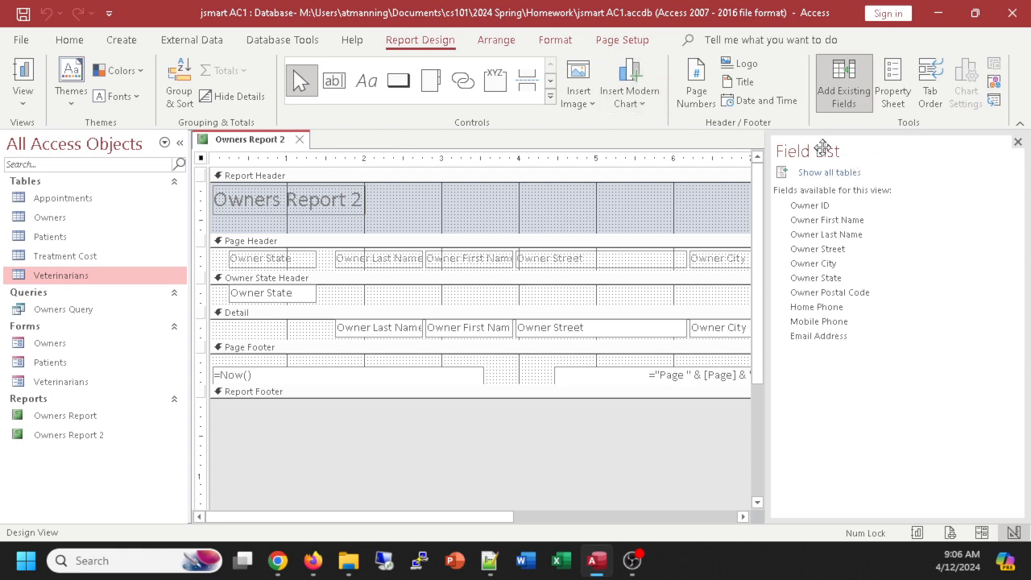
pyautogui.click(299, 140)
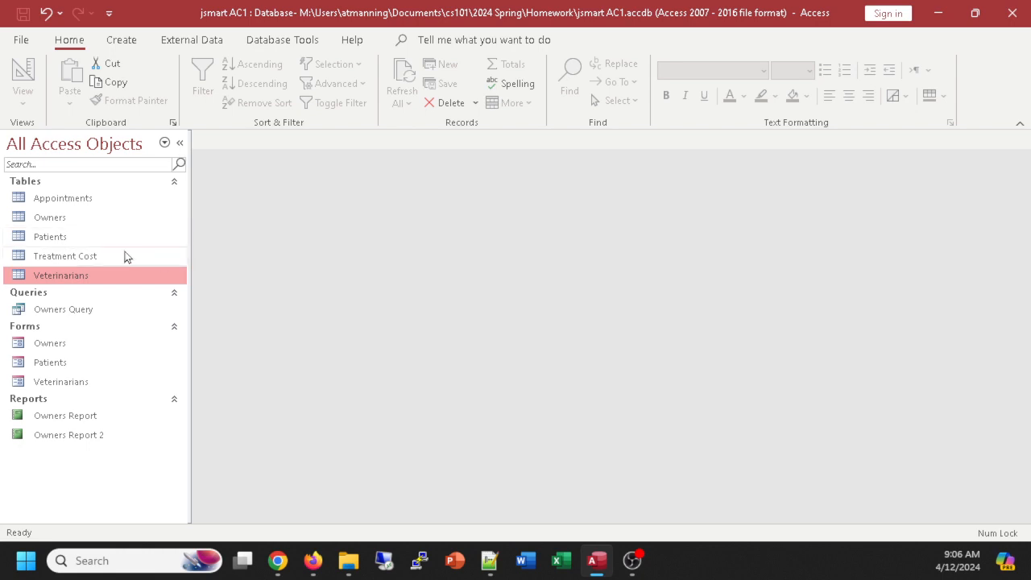
# - Generate a quick report from the Patients table and show its whole page in Print Preview
pyautogui.click(58, 240)
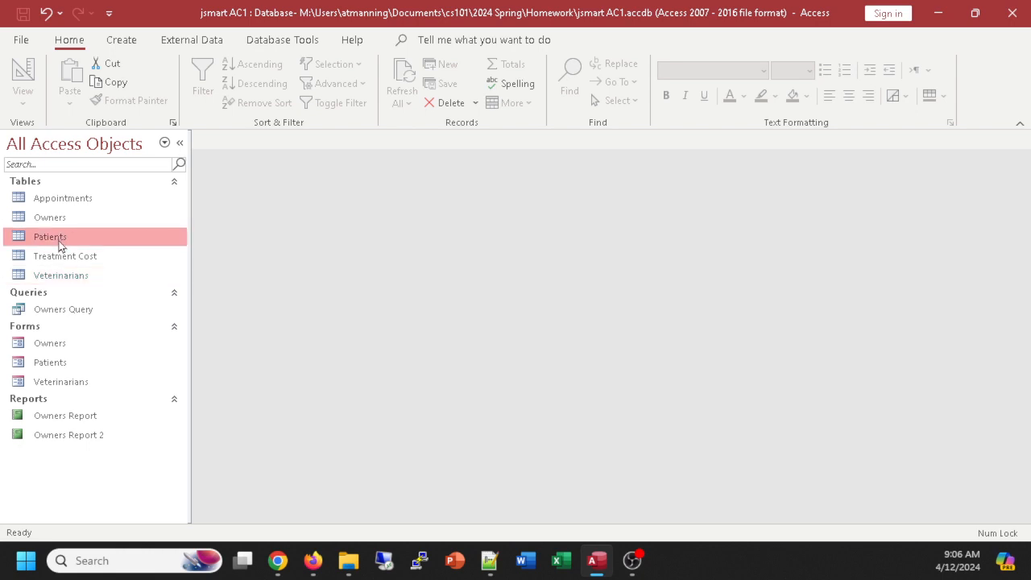
pyautogui.click(132, 46)
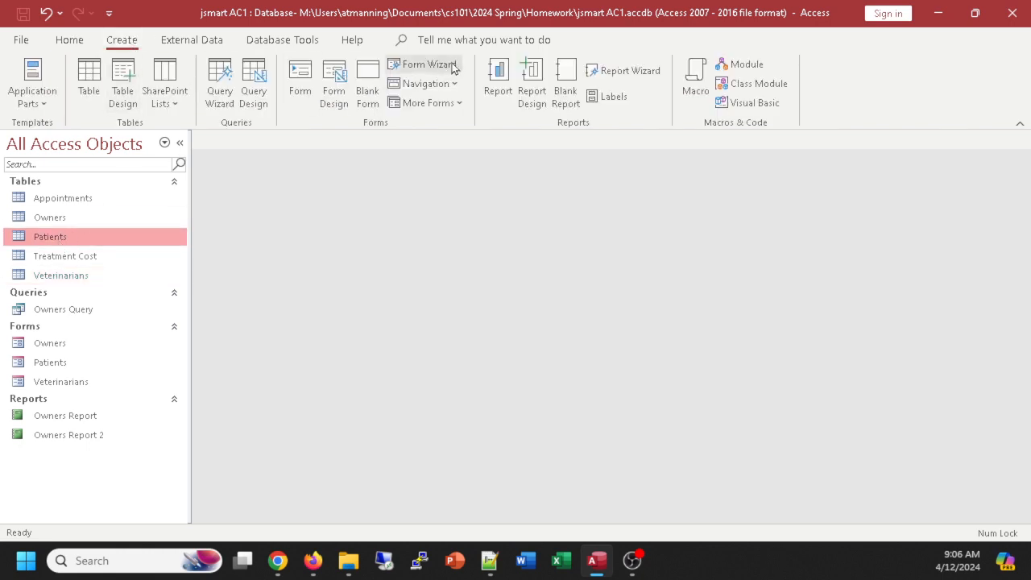
pyautogui.click(499, 76)
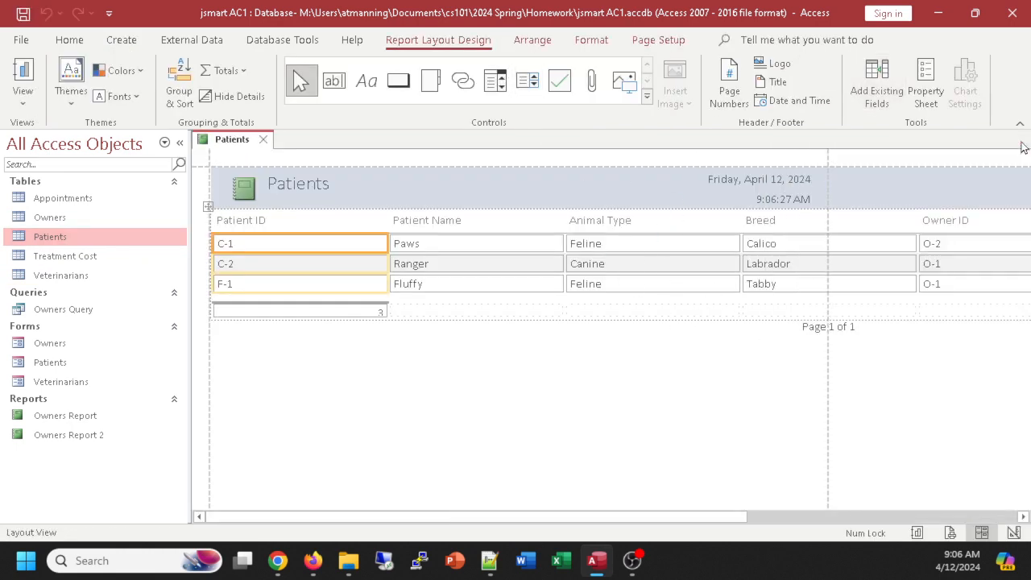
pyautogui.click(1017, 141)
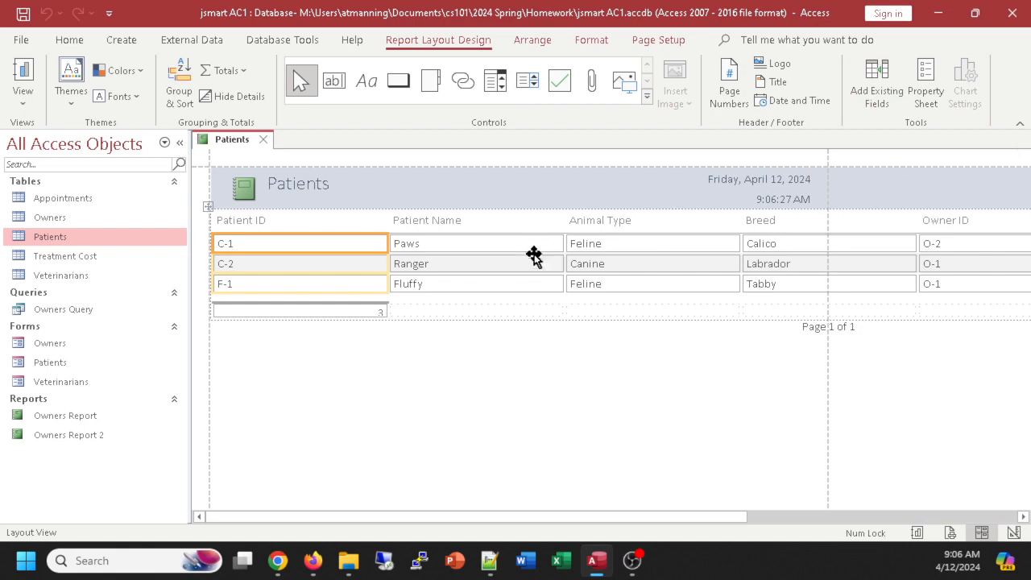
pyautogui.click(29, 103)
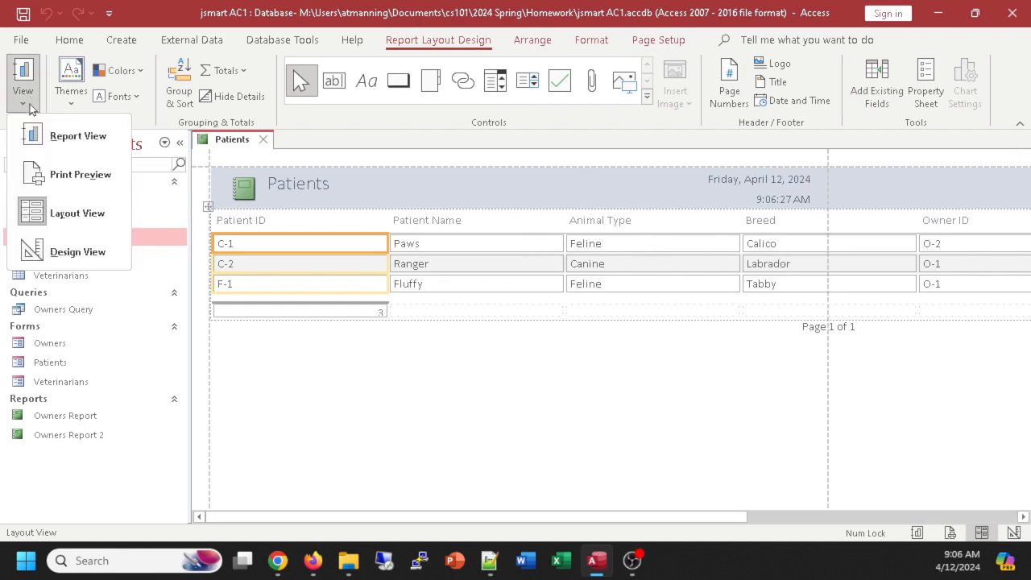
pyautogui.click(75, 174)
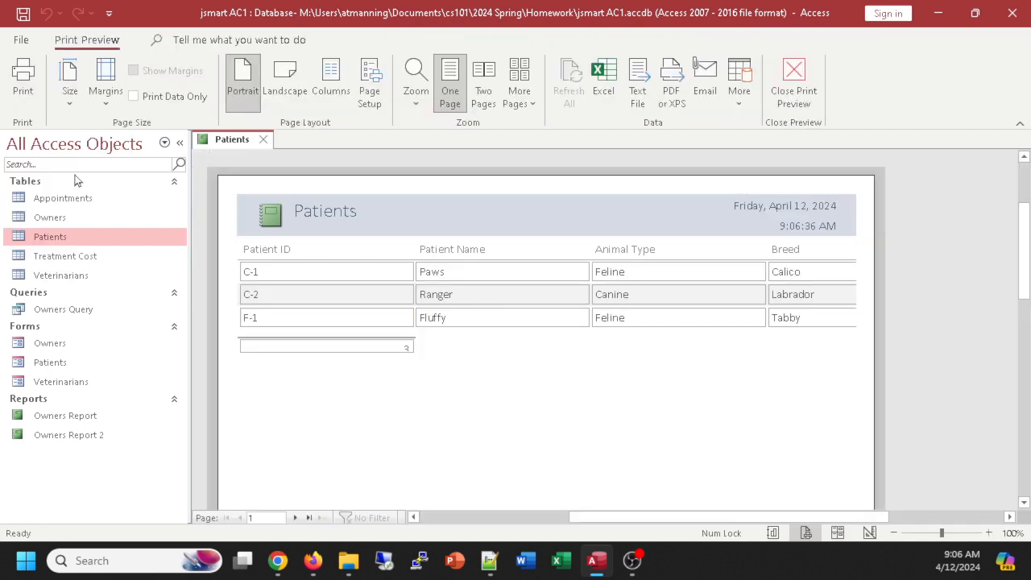
pyautogui.click(554, 426)
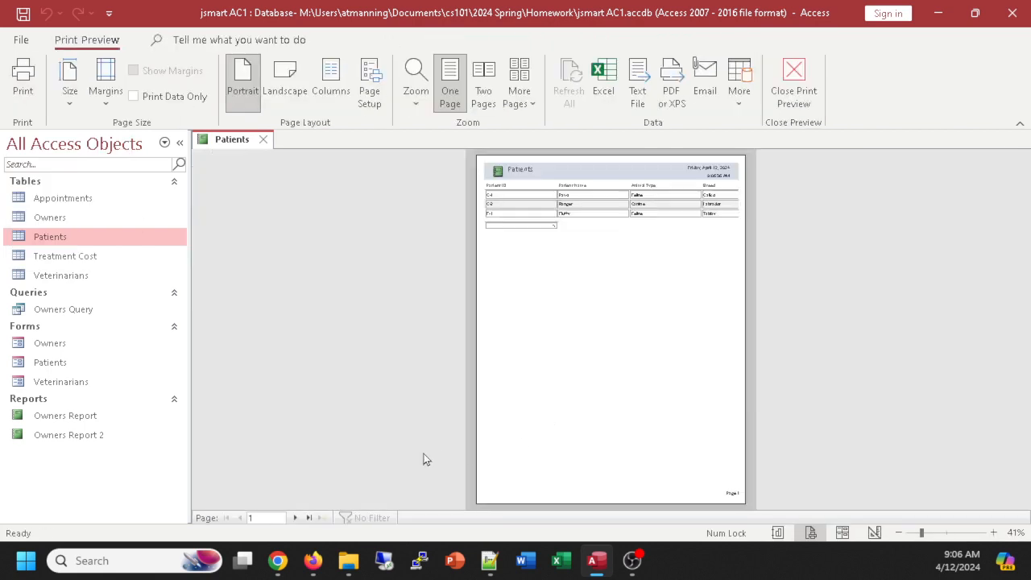
# - Discard the unsaved Patients report and create a fresh quick report from the Patients table
pyautogui.click(794, 81)
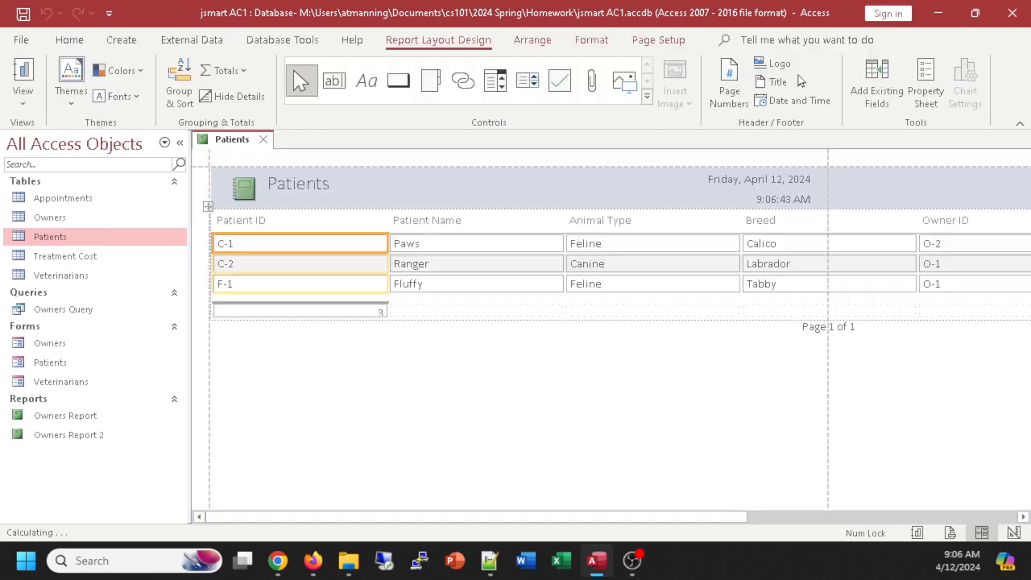
pyautogui.click(264, 139)
pyautogui.click(536, 323)
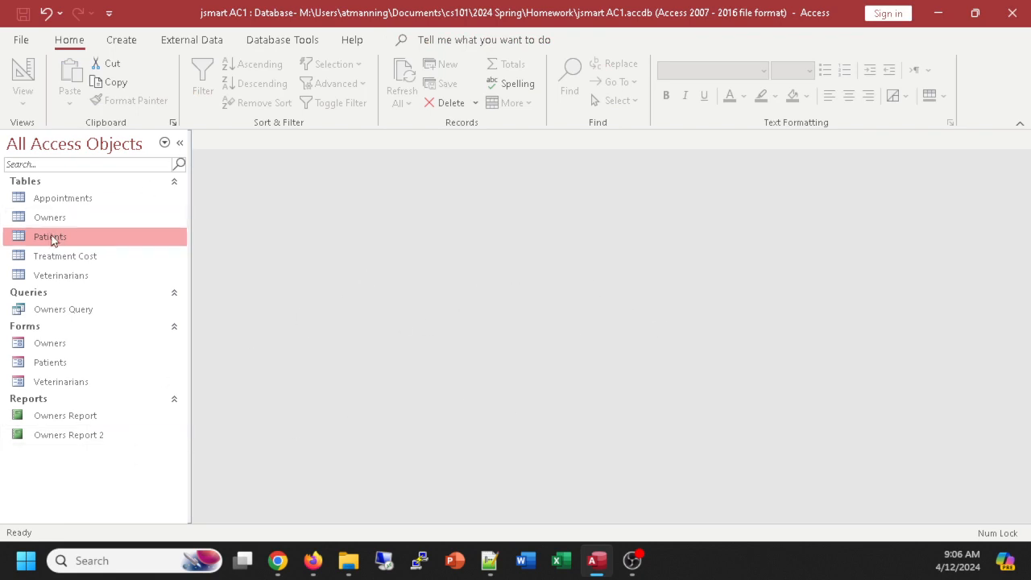
pyautogui.click(119, 42)
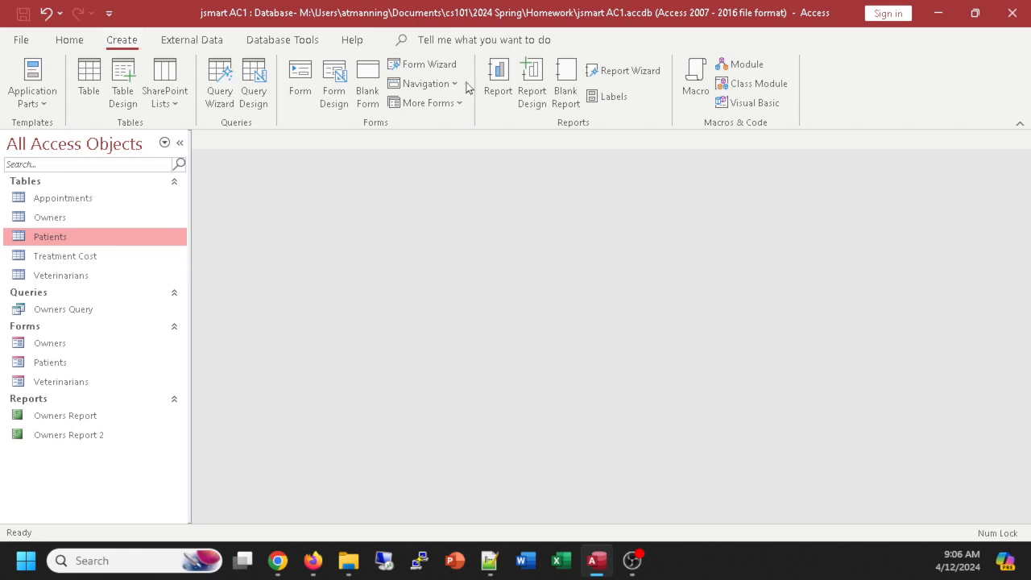
pyautogui.click(500, 77)
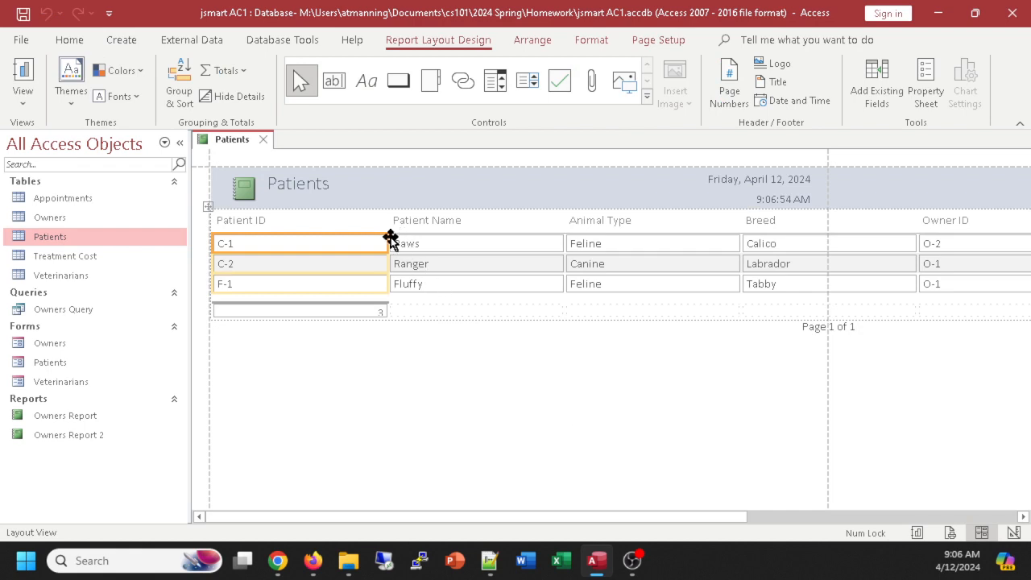
# - Narrow the Patient ID, Patient Name, Animal Type, Breed and Owner ID columns
pyautogui.moveTo(385, 239); pyautogui.dragTo(288, 239)
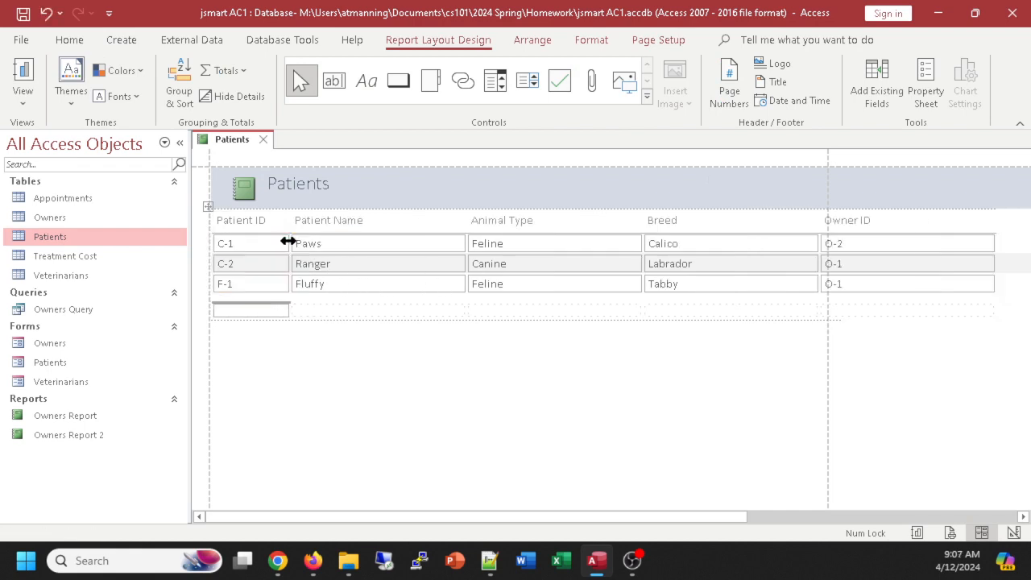
pyautogui.click(462, 242)
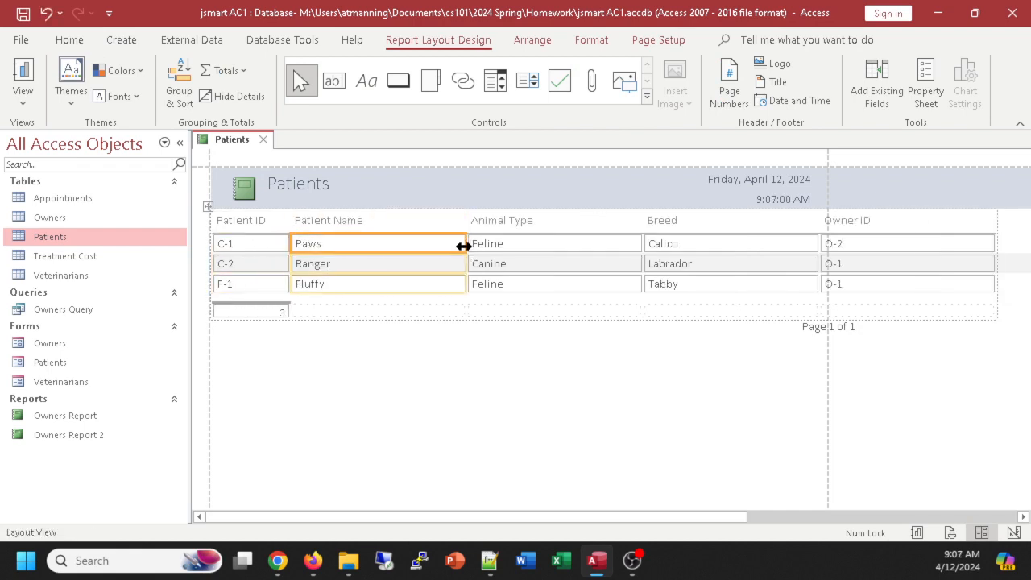
pyautogui.moveTo(463, 245); pyautogui.dragTo(366, 248)
pyautogui.click(524, 246)
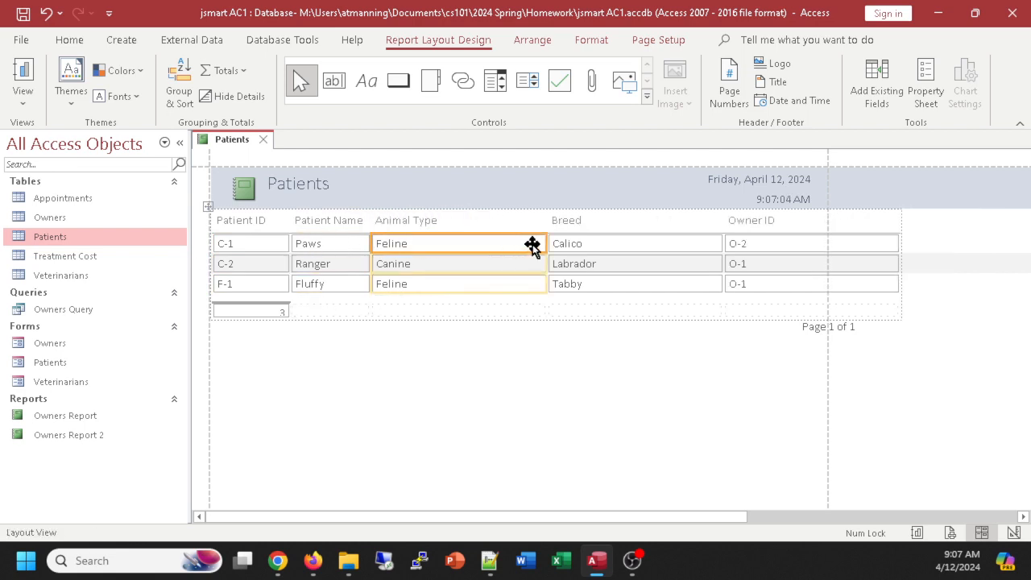
pyautogui.moveTo(546, 244); pyautogui.dragTo(477, 243)
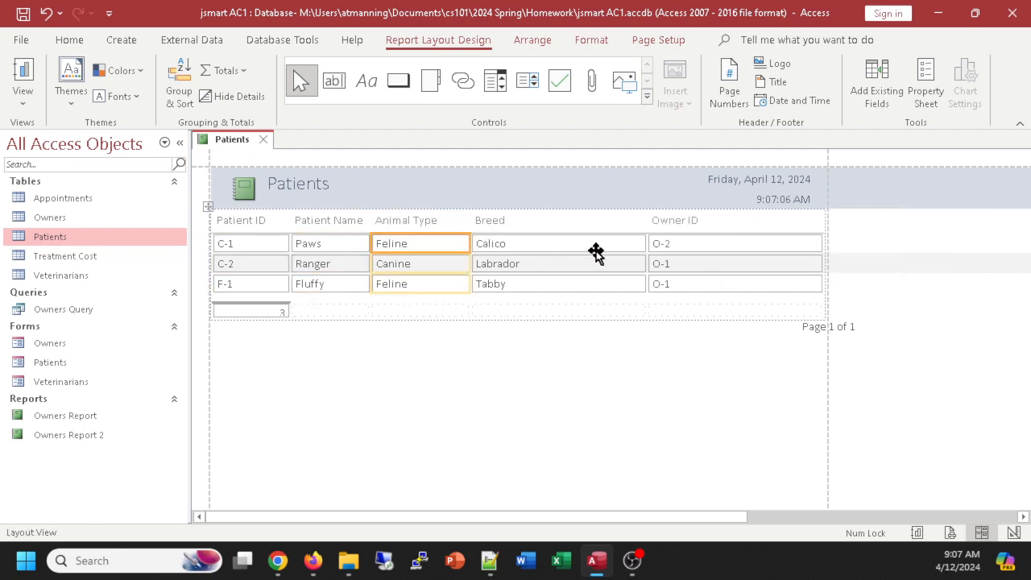
pyautogui.click(637, 242)
pyautogui.moveTo(643, 243); pyautogui.dragTo(563, 247)
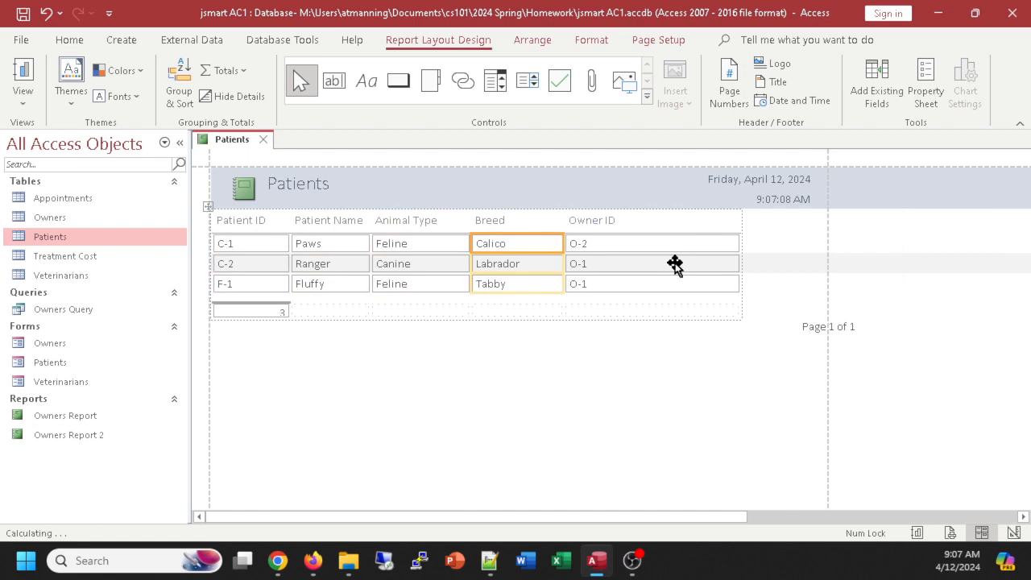
pyautogui.click(739, 244)
pyautogui.moveTo(739, 240); pyautogui.dragTo(660, 242)
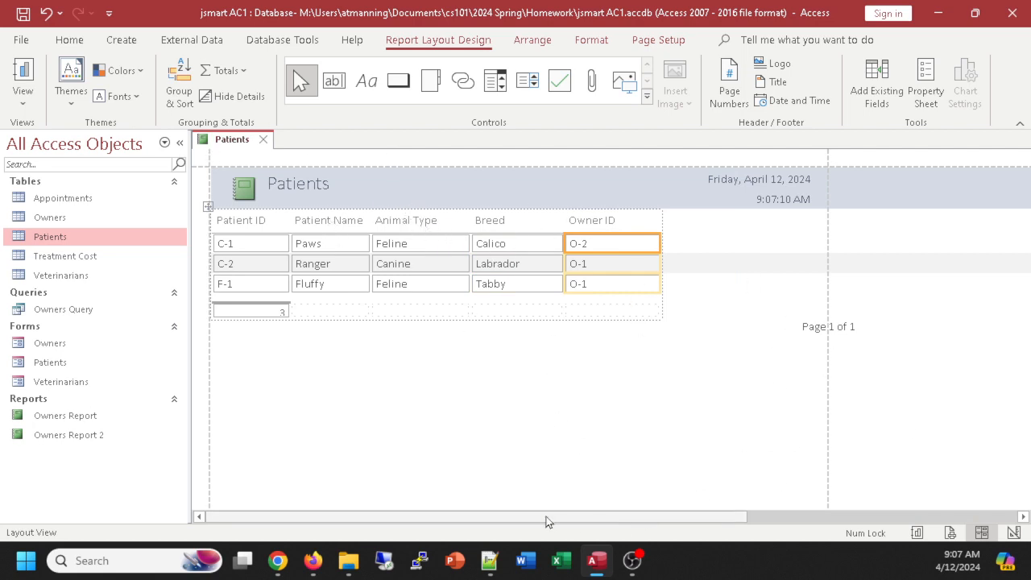
pyautogui.moveTo(546, 521); pyautogui.dragTo(511, 526)
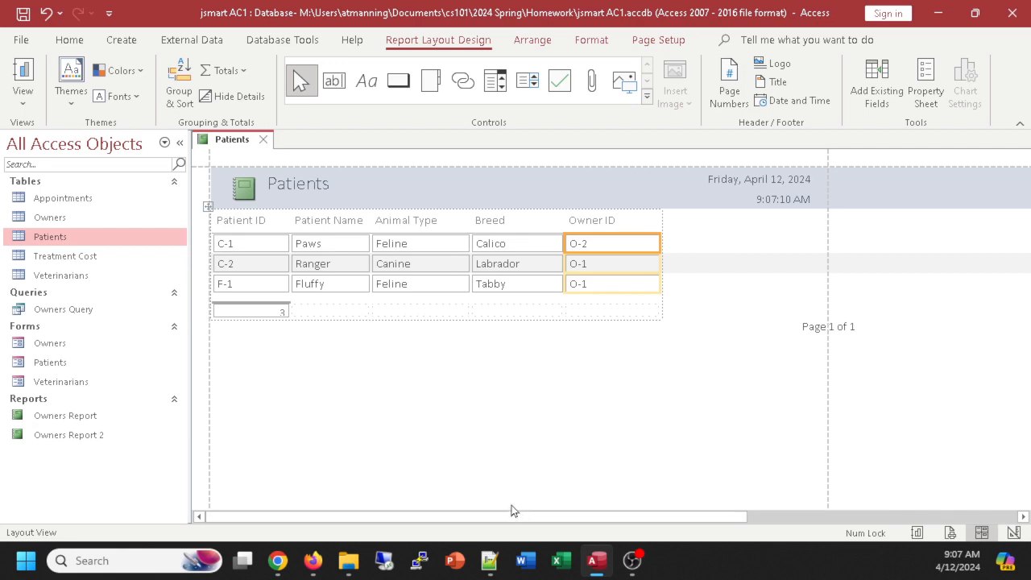
# - Close the report, saving it as Patients
pyautogui.click(264, 139)
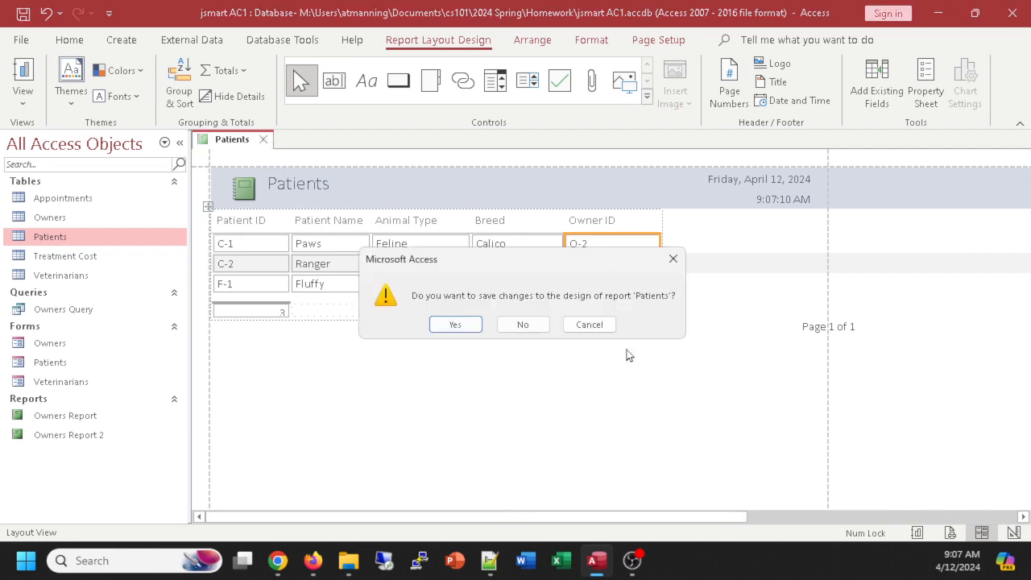
pyautogui.click(452, 324)
pyautogui.click(524, 225)
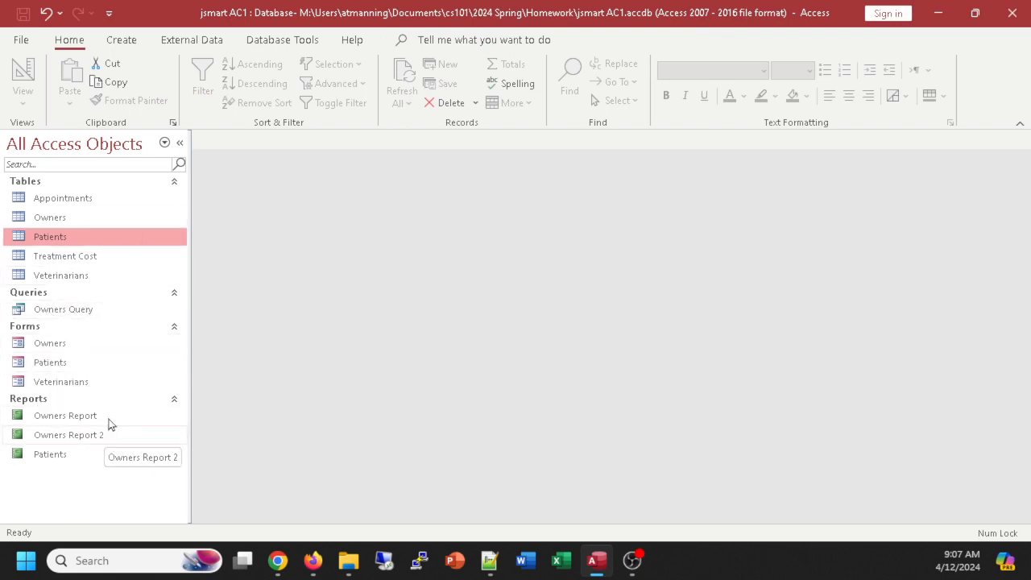
pyautogui.doubleClick(56, 351)
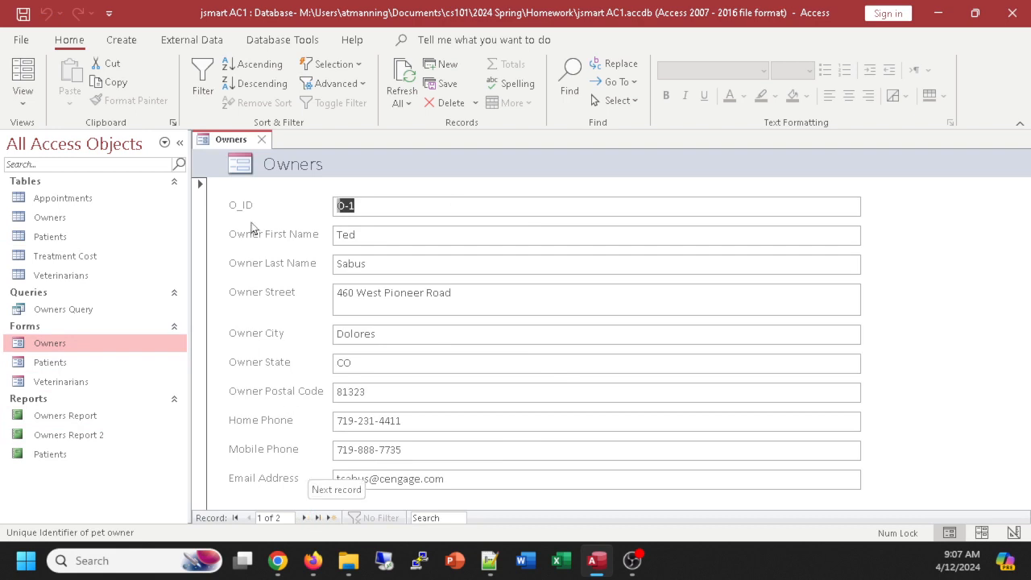
pyautogui.click(259, 141)
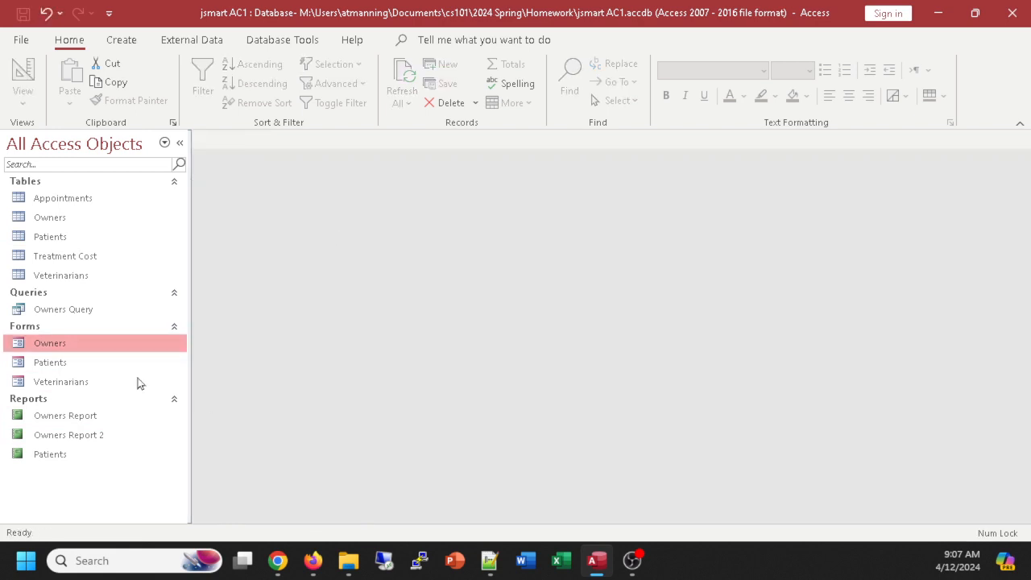
pyautogui.click(71, 310)
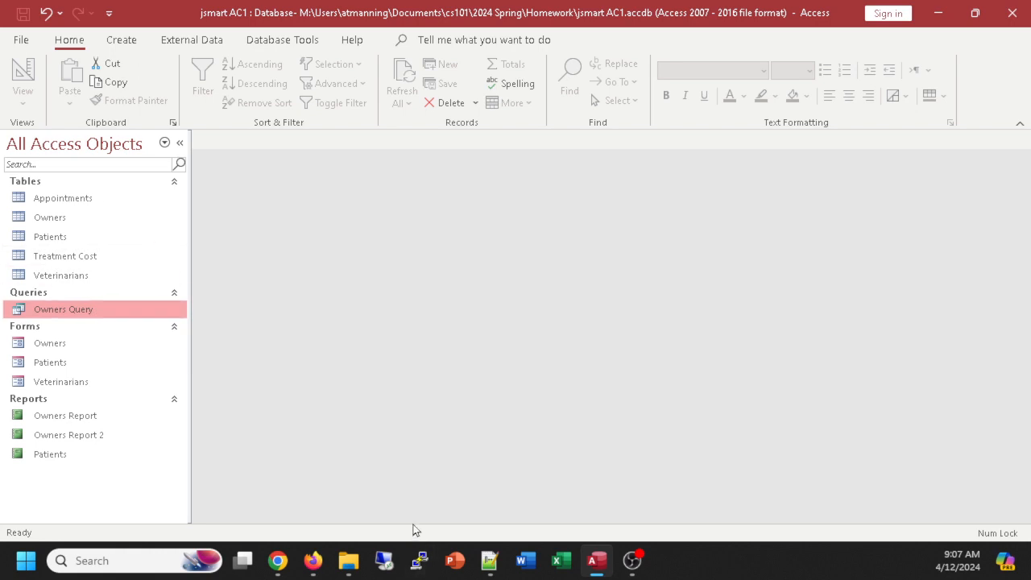
pyautogui.doubleClick(55, 199)
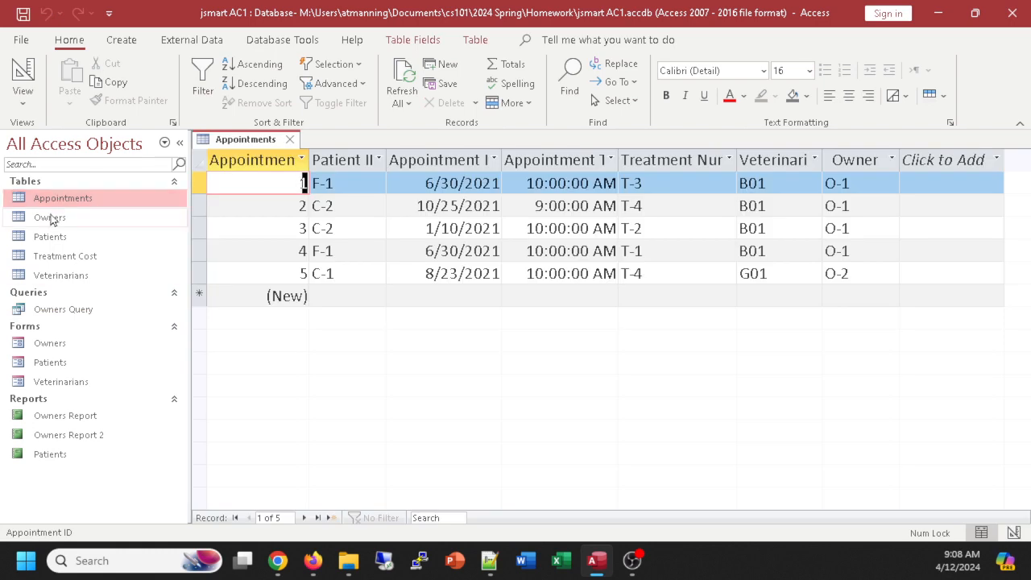
pyautogui.doubleClick(50, 218)
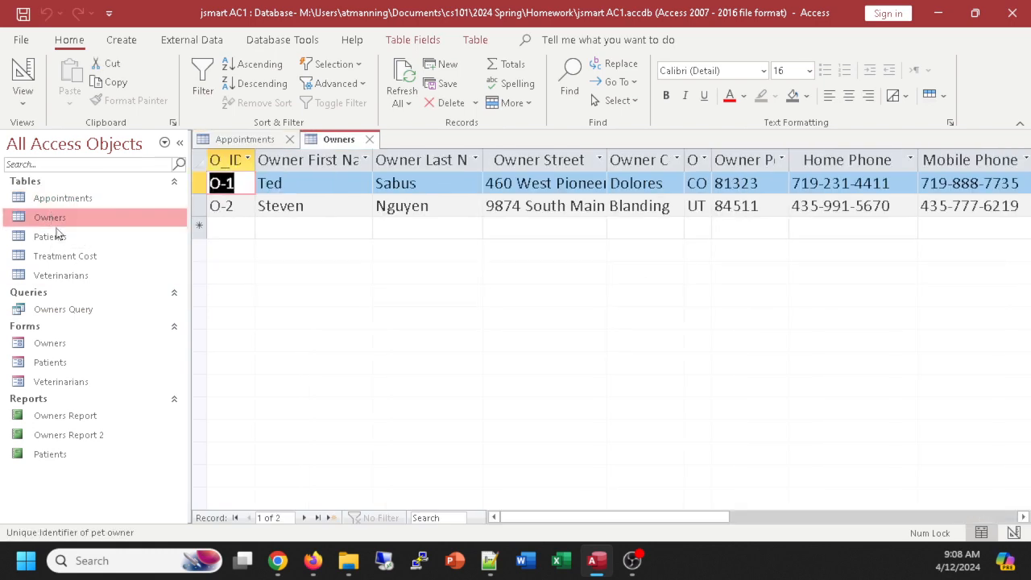
pyautogui.doubleClick(54, 238)
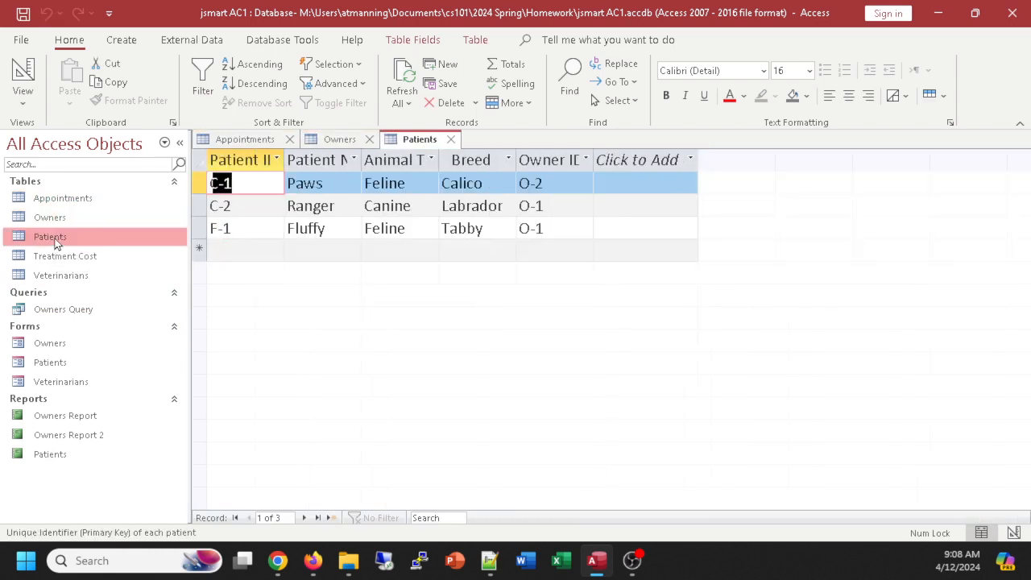
pyautogui.doubleClick(68, 256)
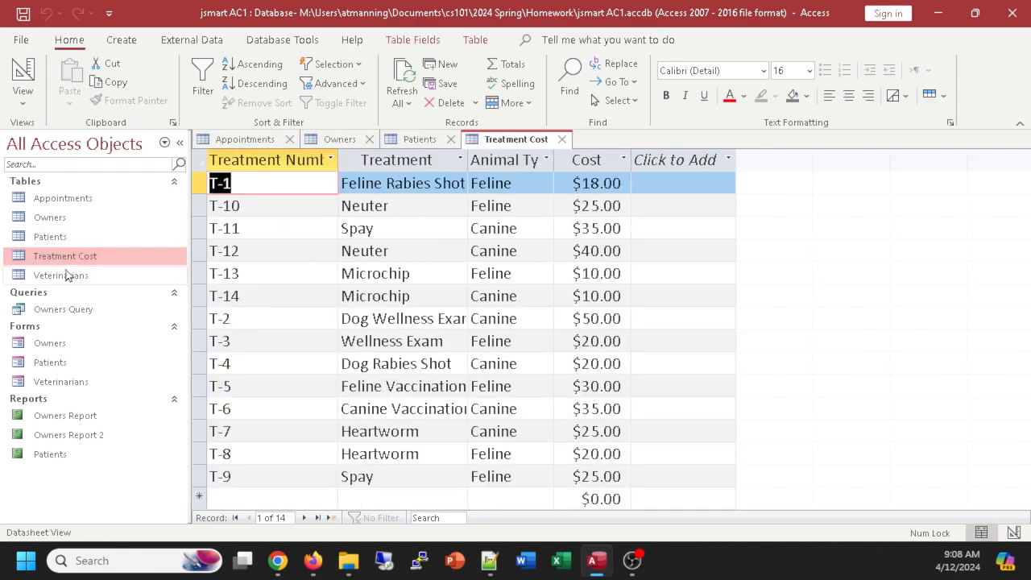
pyautogui.doubleClick(67, 276)
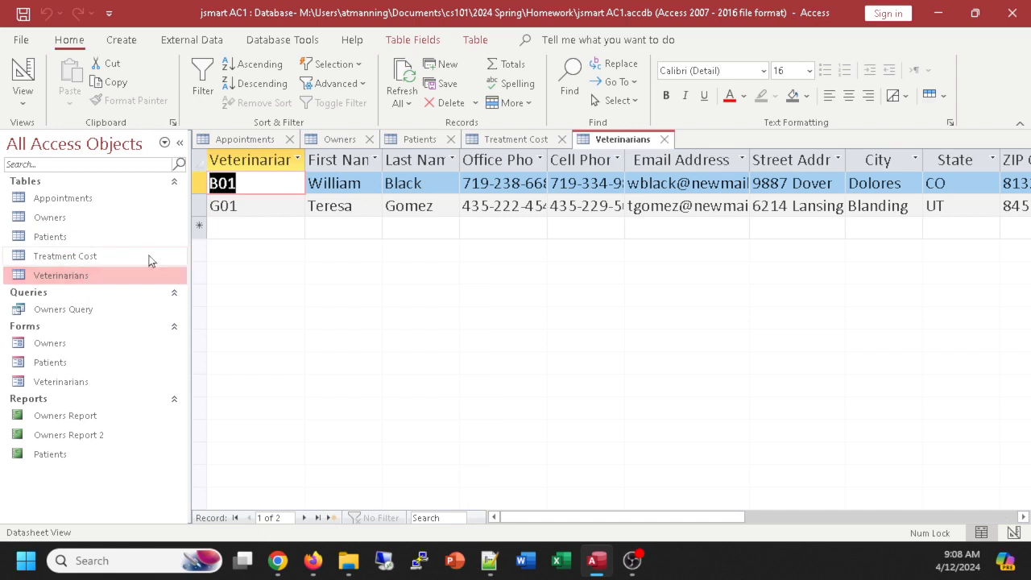
pyautogui.click(289, 140)
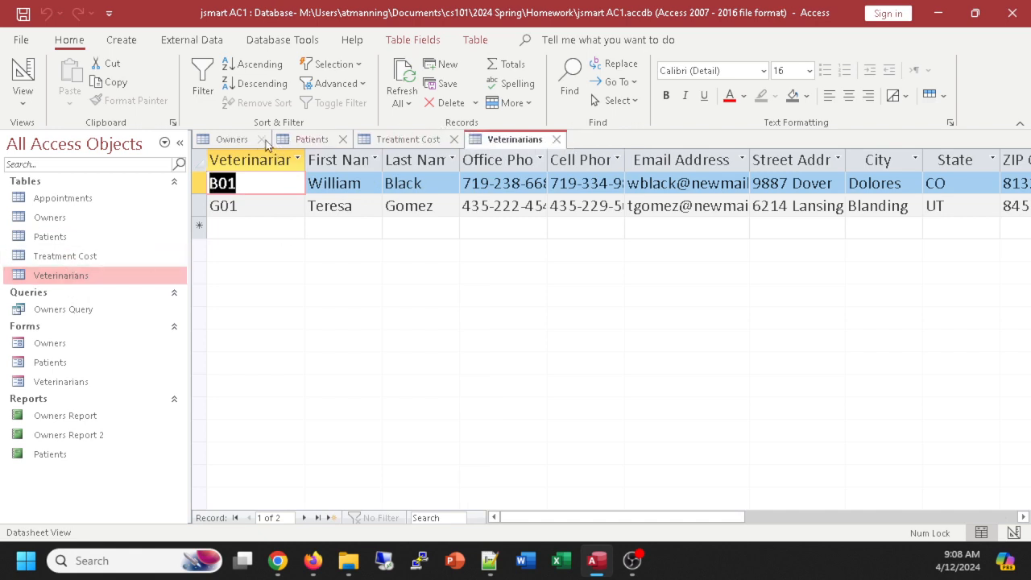
pyautogui.click(261, 139)
pyautogui.click(262, 139)
pyautogui.click(293, 140)
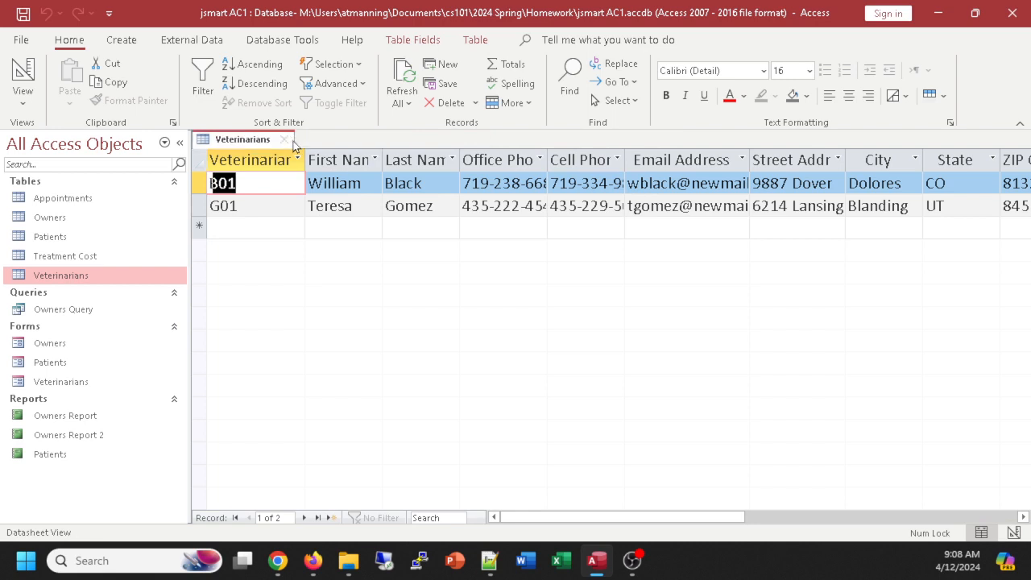
pyautogui.click(292, 140)
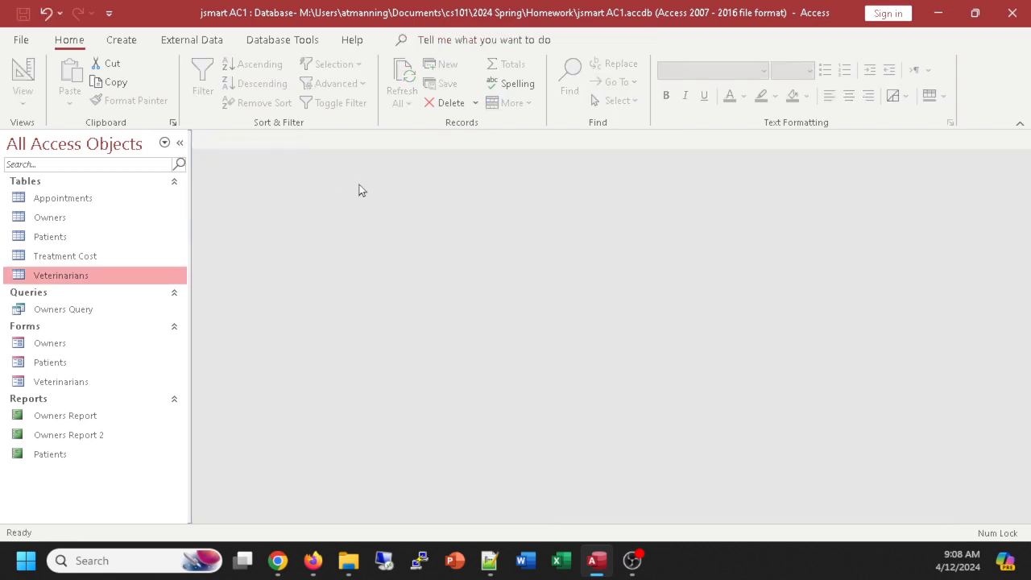
# - Review the Veterinarians table in Design View and the Owners Query results, closing each
pyautogui.rightClick(50, 282)
pyautogui.click(76, 247)
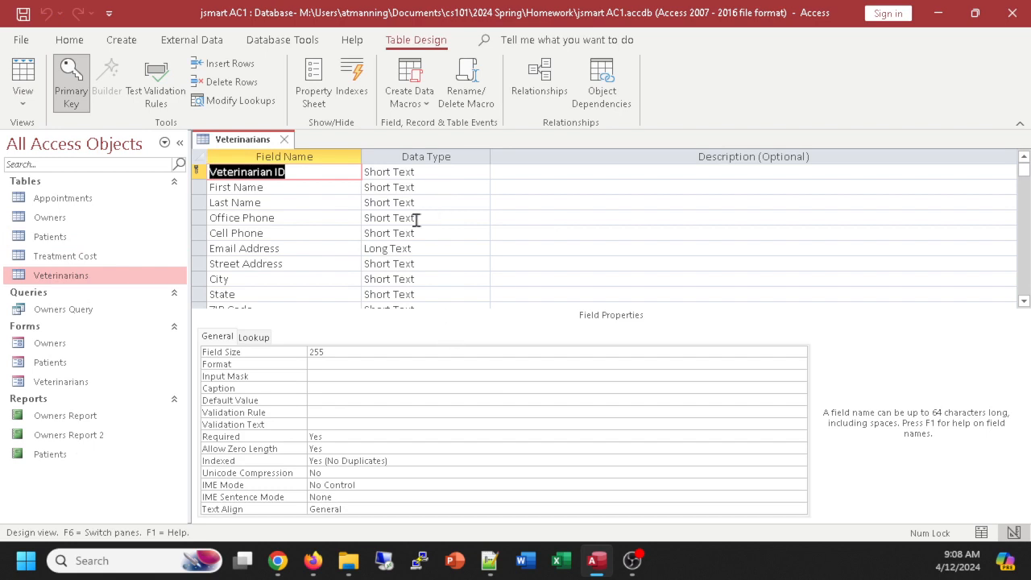
pyautogui.click(283, 140)
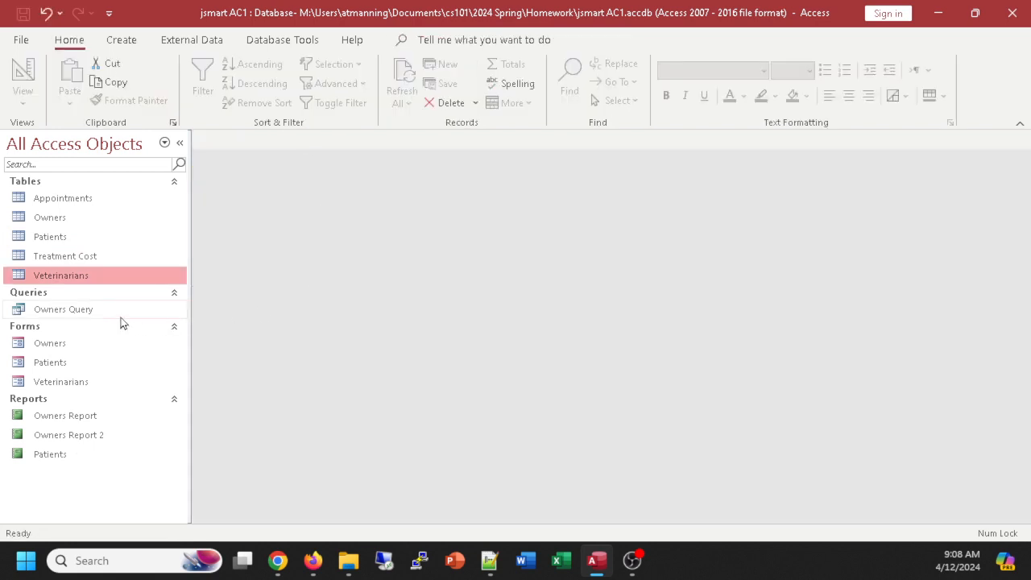
pyautogui.click(76, 314)
pyautogui.doubleClick(75, 311)
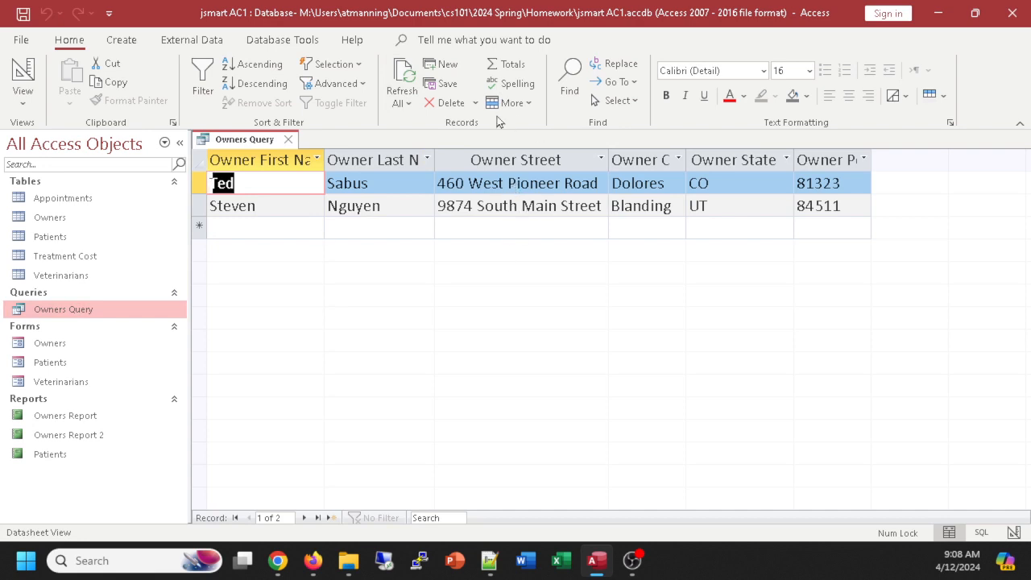
pyautogui.click(289, 141)
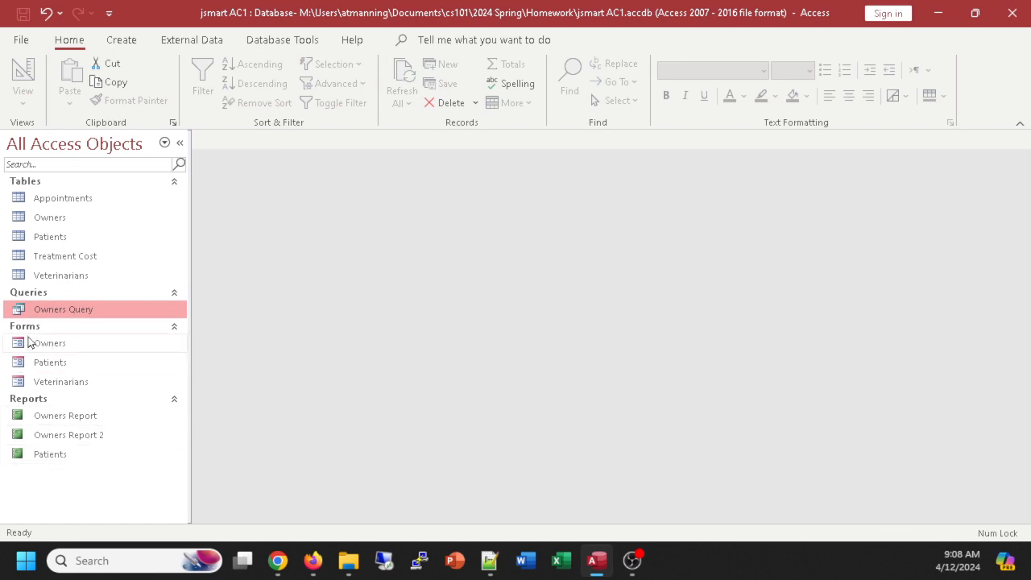
# - View and close the Owners form and Owners Report, then exit Access
pyautogui.doubleClick(60, 346)
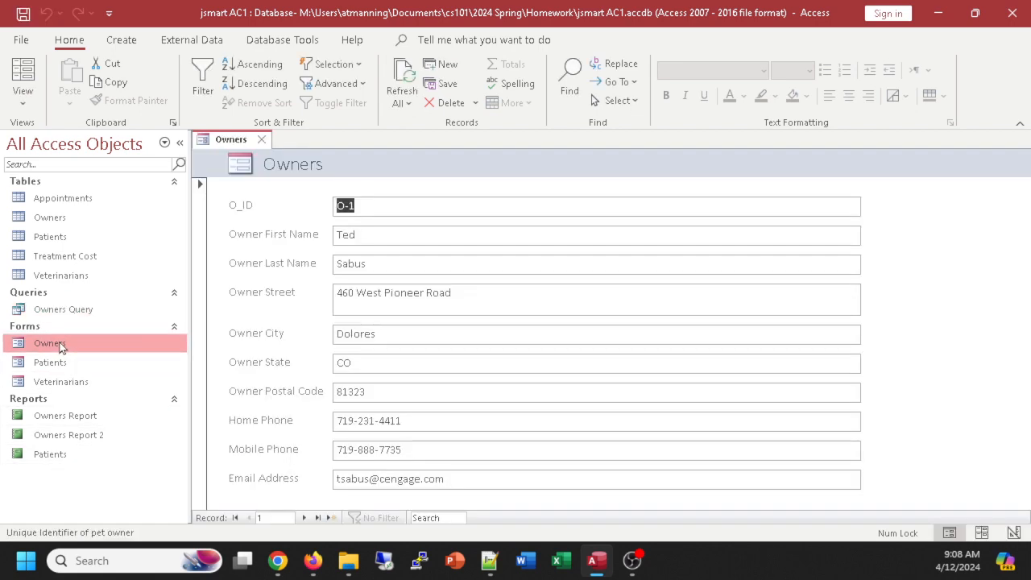
pyautogui.click(261, 140)
pyautogui.doubleClick(62, 415)
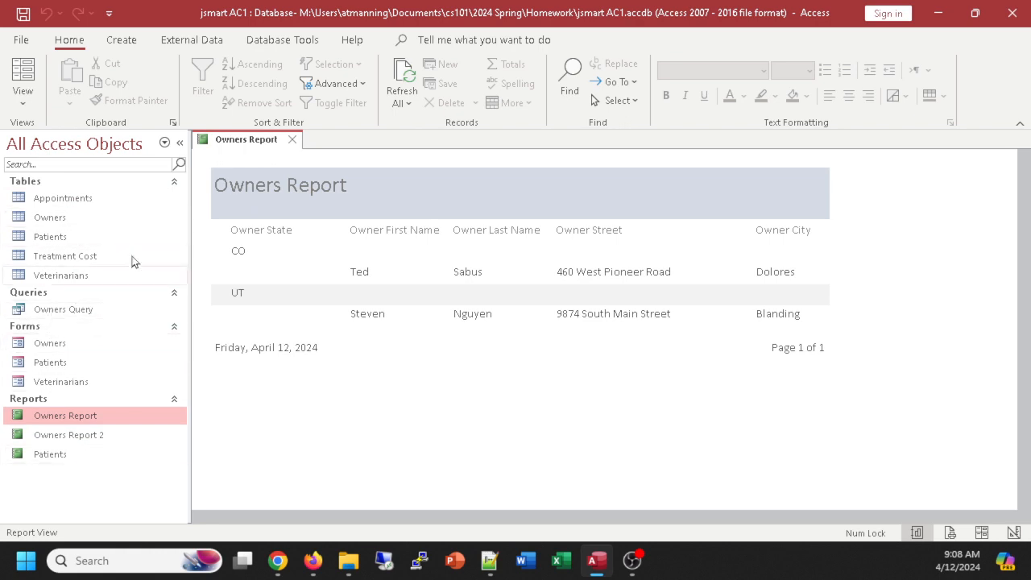
pyautogui.click(292, 139)
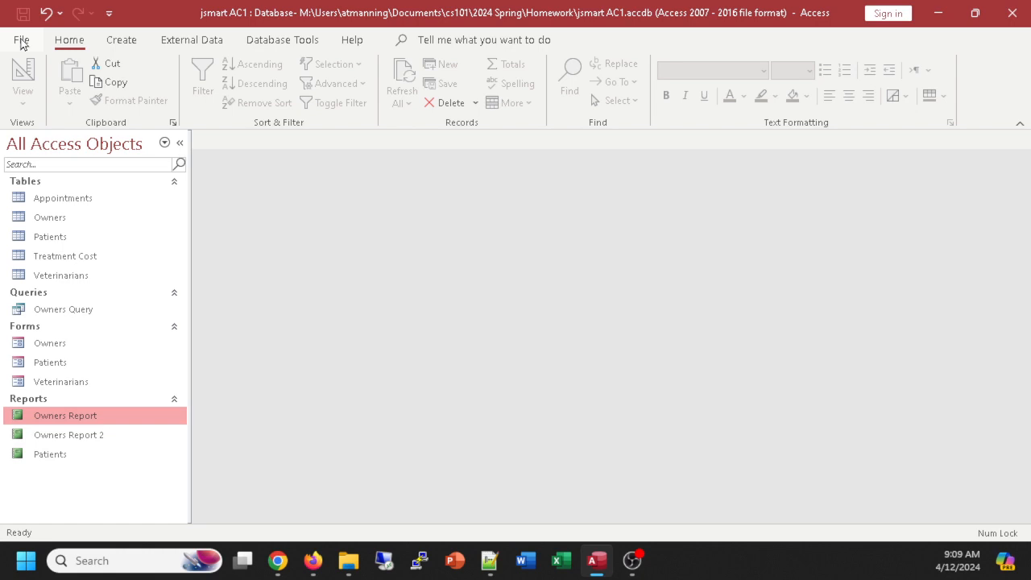
pyautogui.click(1014, 13)
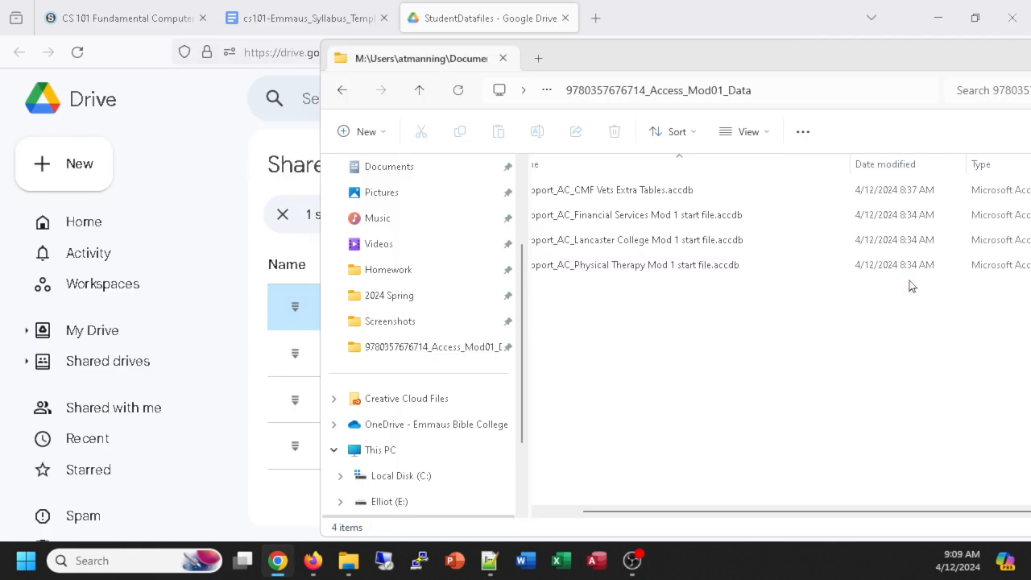